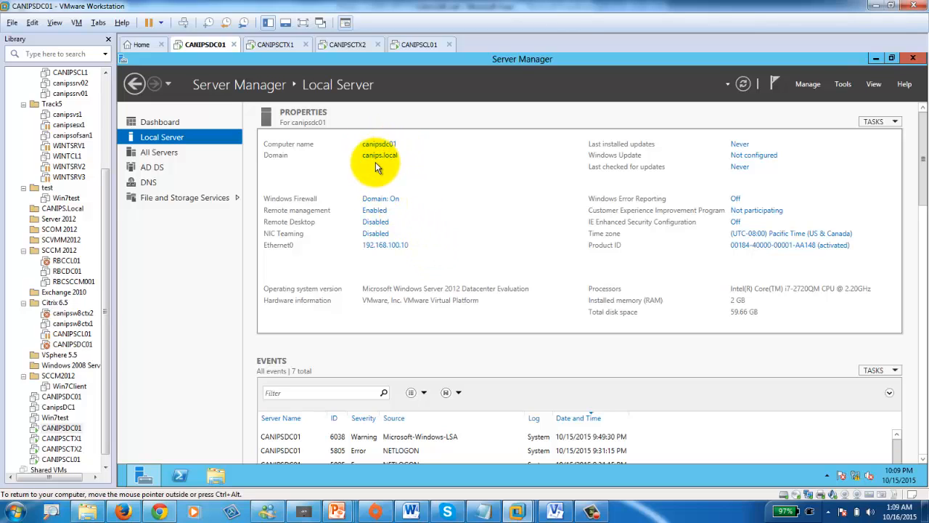
- Turn off Windows Firewall for domain networks on CANIPSDC01, then refresh Server Manager to confirm Domain: Off
click(372, 198)
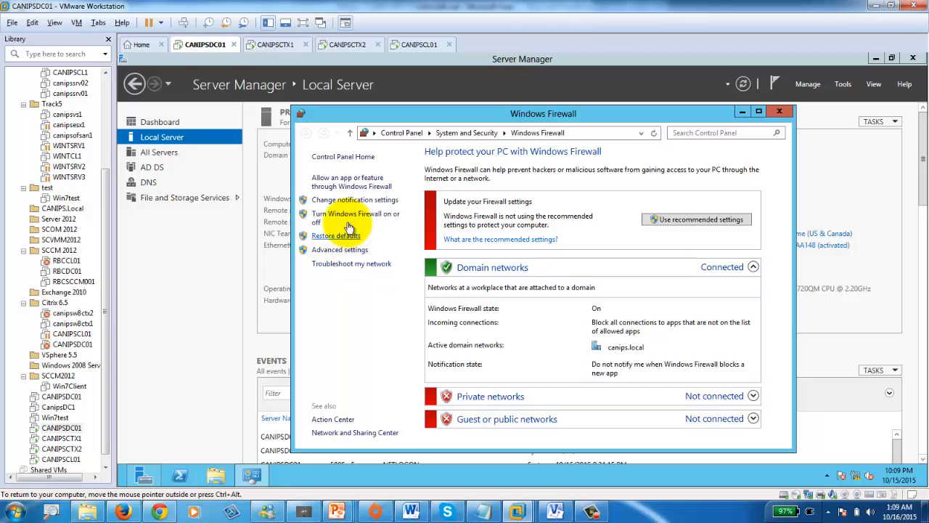
click(355, 216)
click(410, 239)
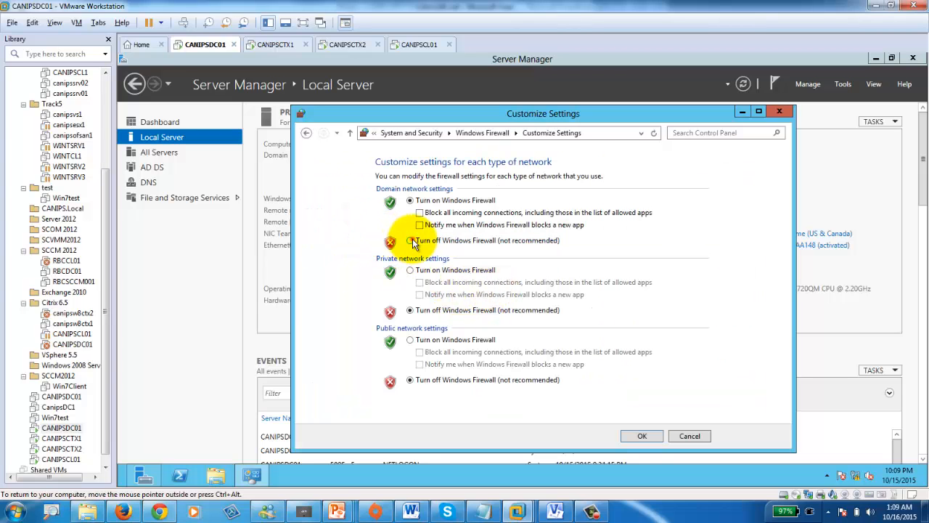
click(642, 436)
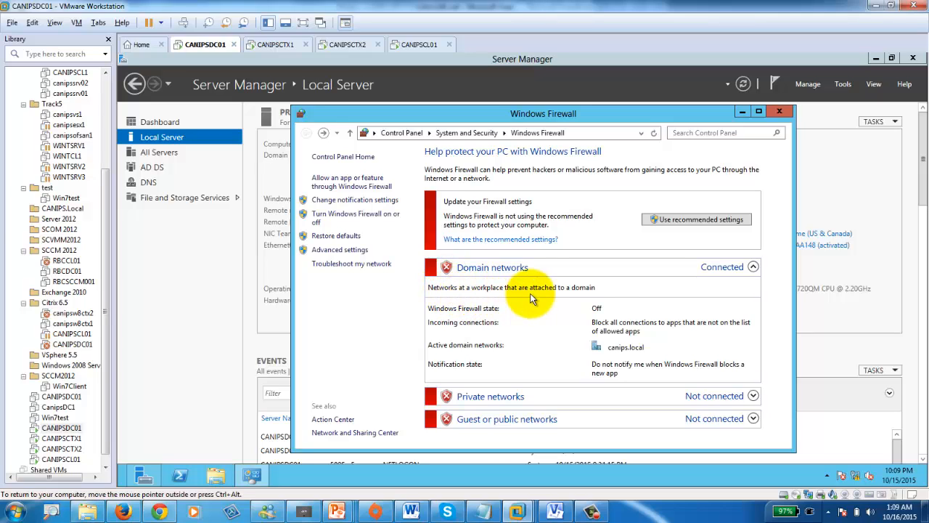
click(778, 111)
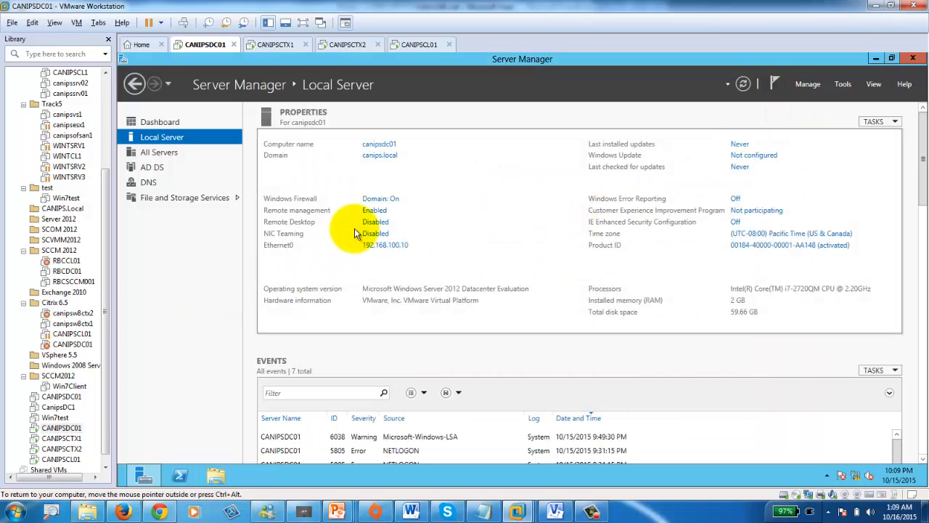
click(392, 200)
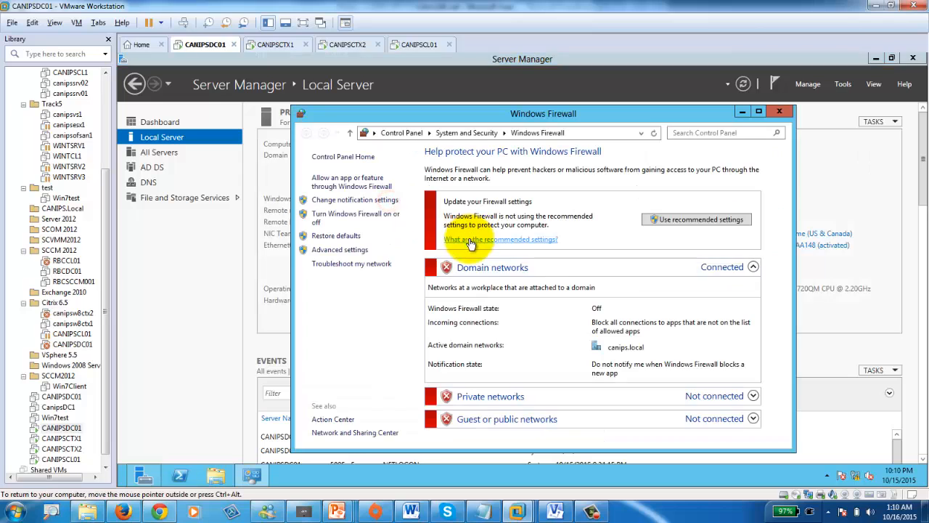
click(780, 111)
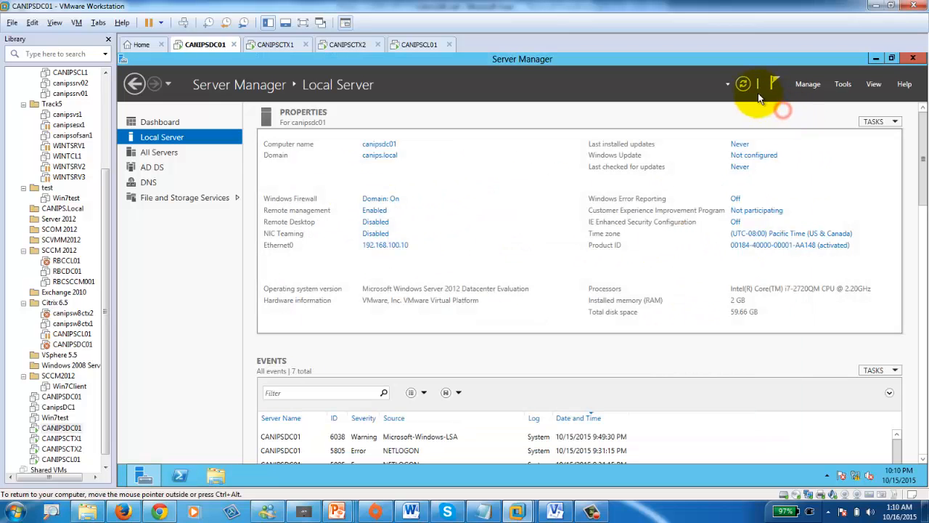
click(743, 84)
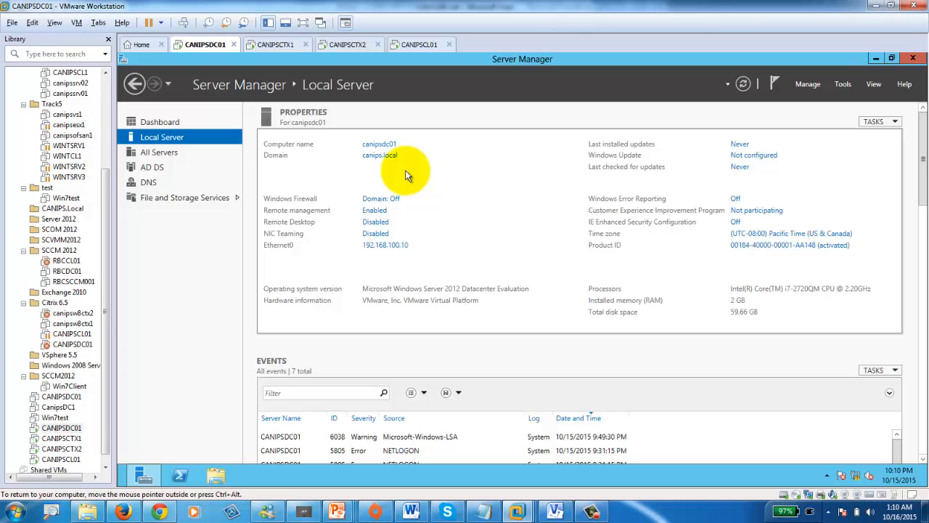
- On CANIPSCTX1, sign in through Switch User > Other User with the CANIPS domain administrator credentials
click(291, 46)
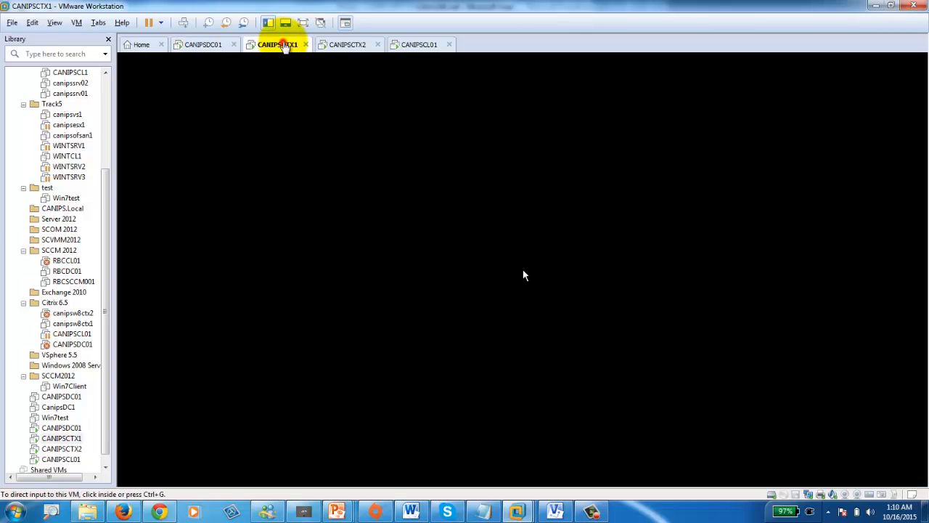
click(185, 23)
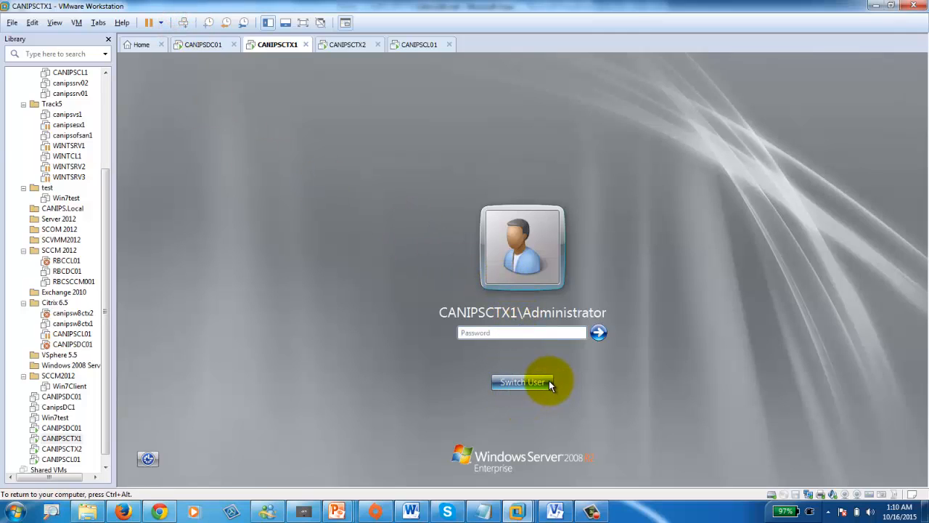
click(530, 382)
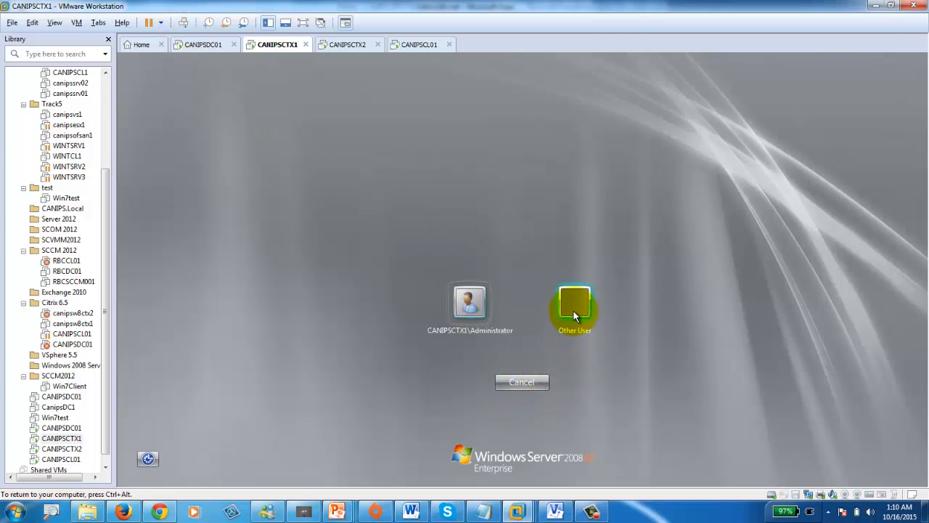
click(573, 308)
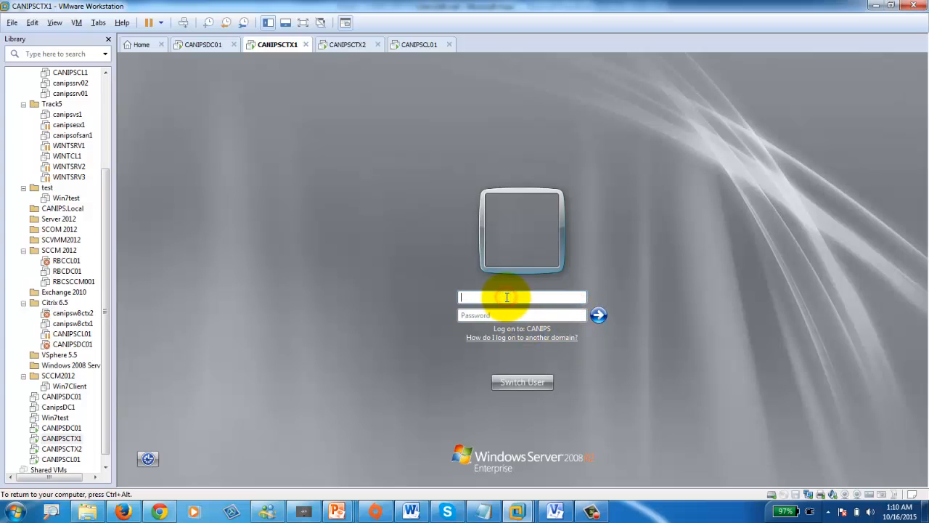
text(canips\administrator)
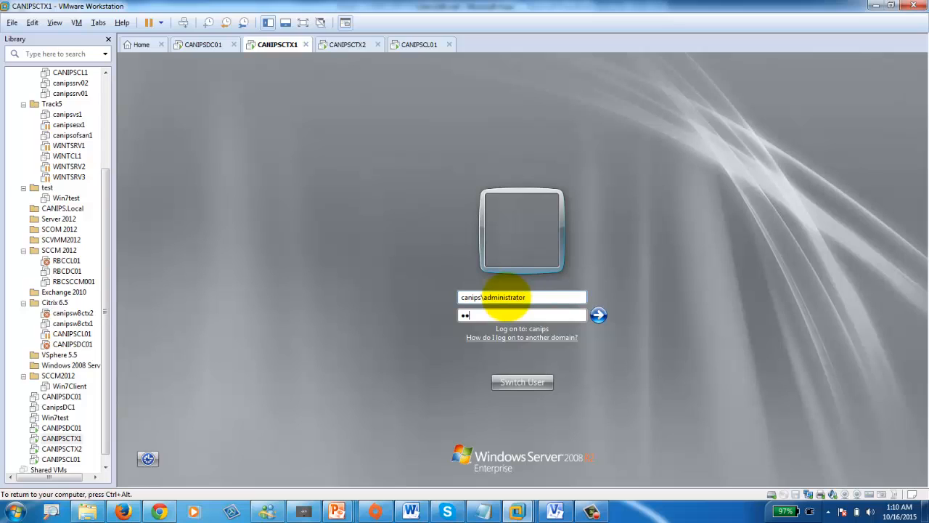
key(Return)
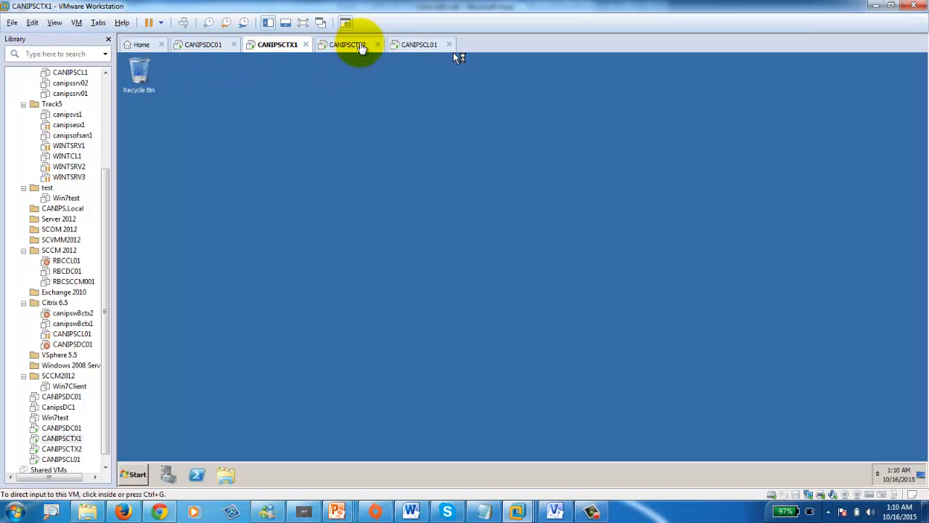
- On CANIPSCTX2, sign in through Switch User > Other User with the CANIPS domain administrator credentials
click(361, 46)
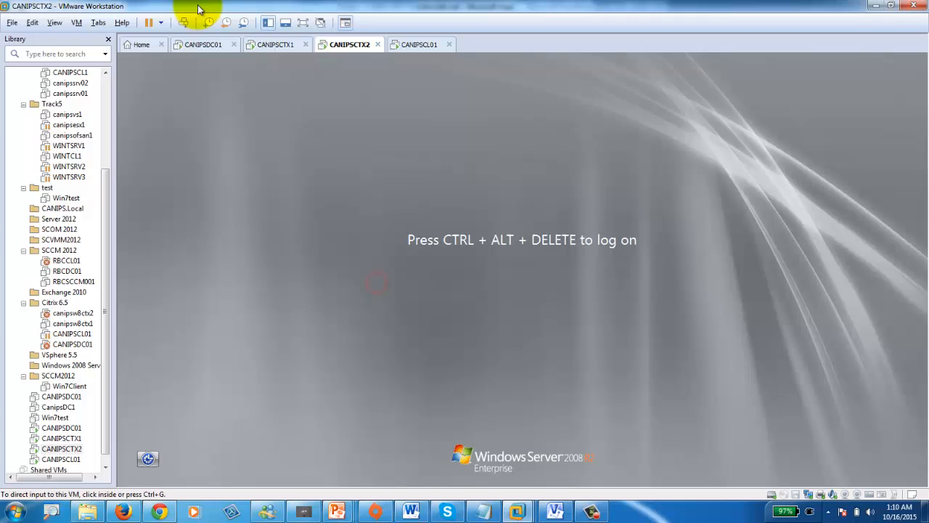
click(183, 22)
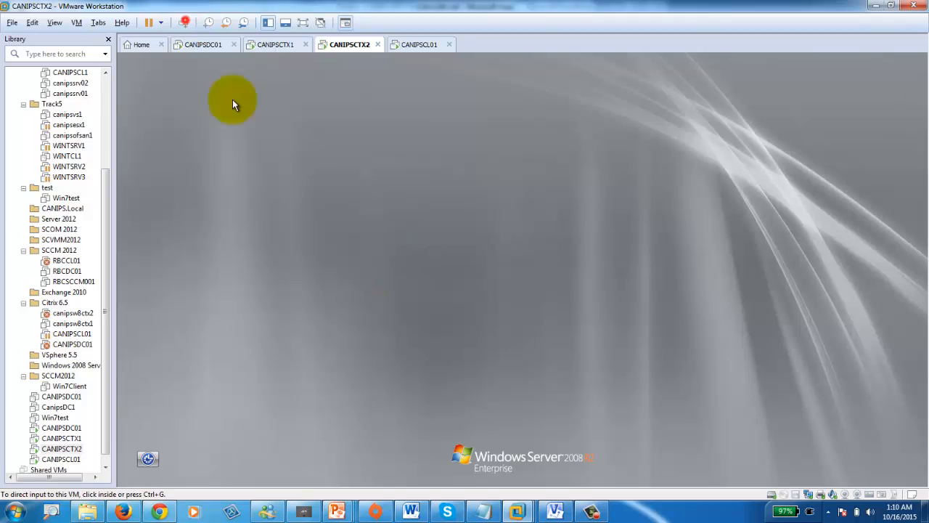
click(524, 383)
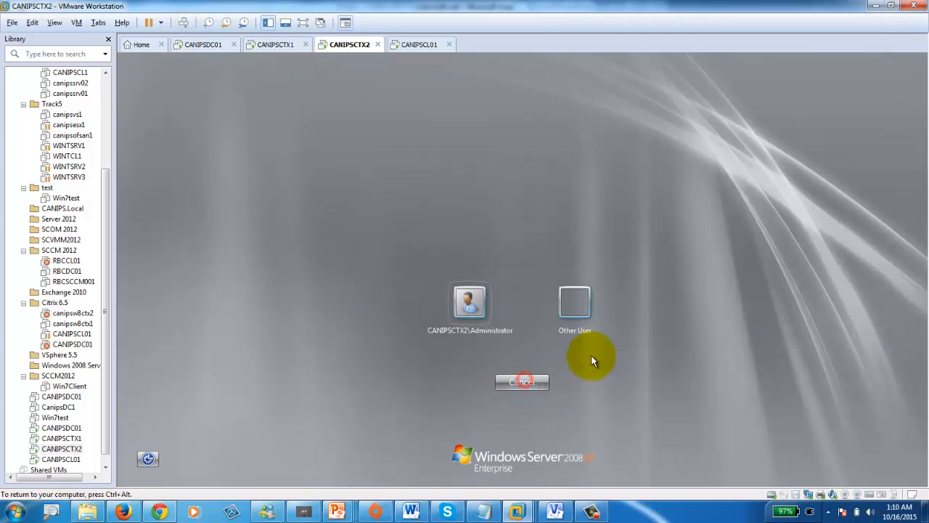
click(573, 308)
click(509, 298)
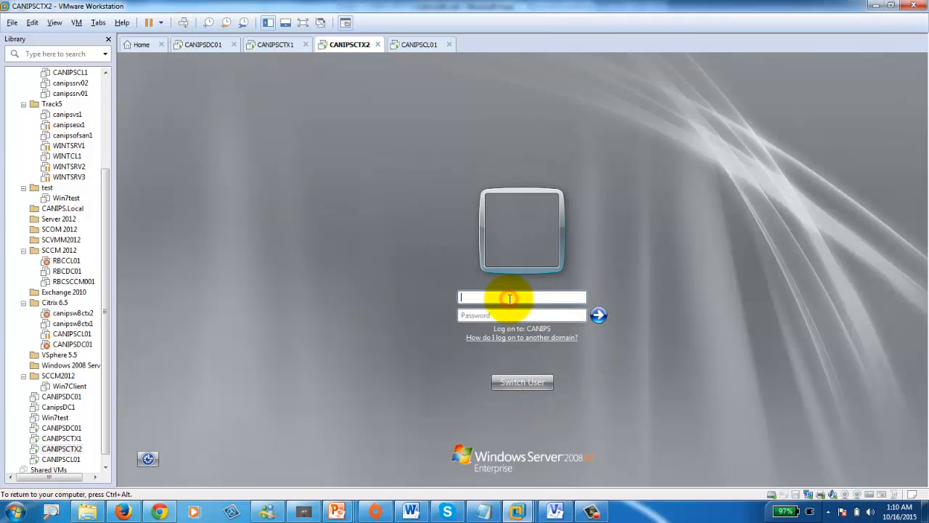
text(canips\administrator)
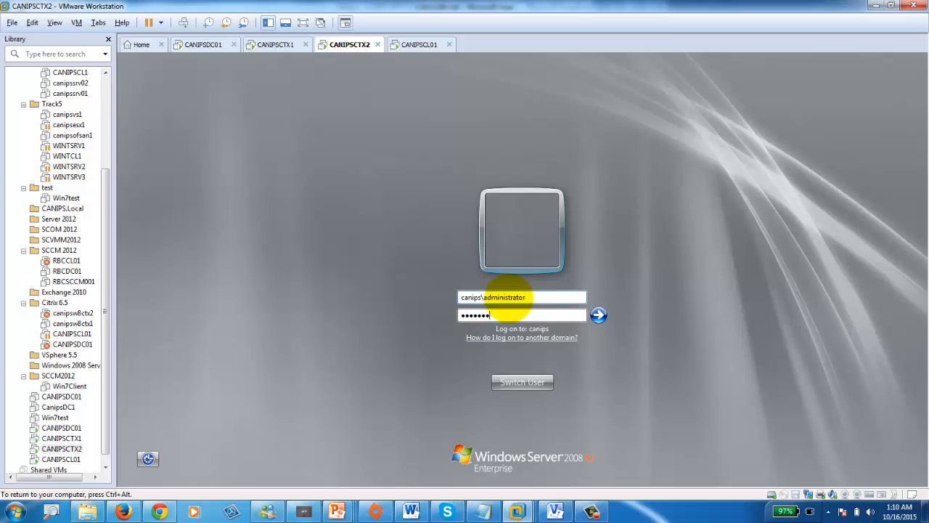
key(Return)
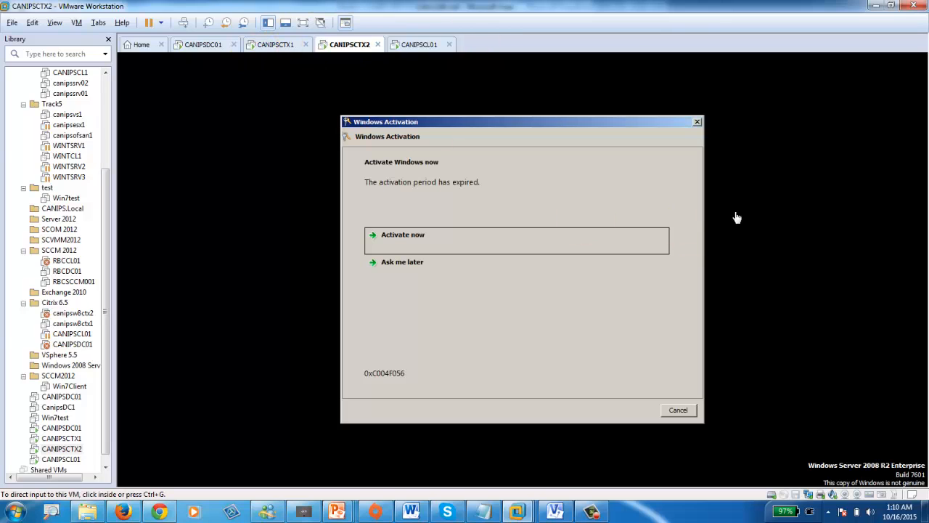
- Dismiss CANIPSCTX2's Windows Activation prompt and open its Start menu
click(696, 122)
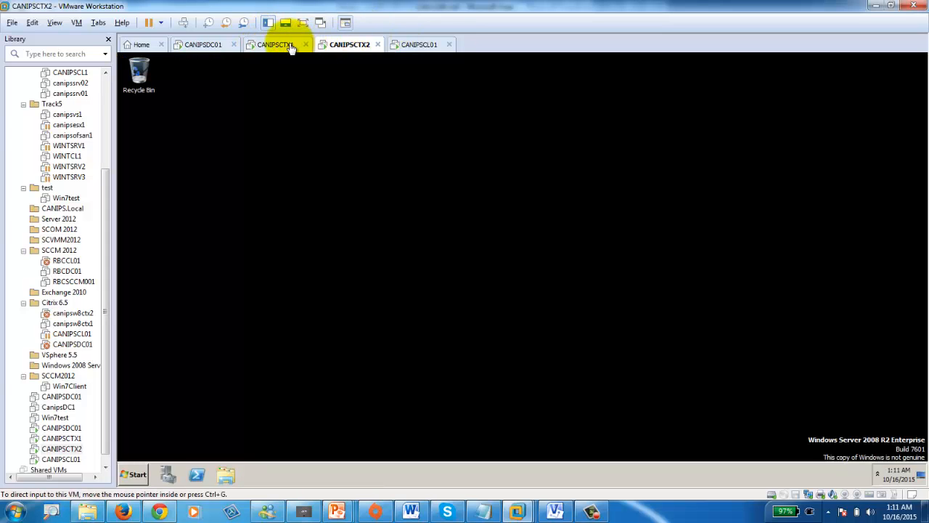
click(275, 44)
click(347, 44)
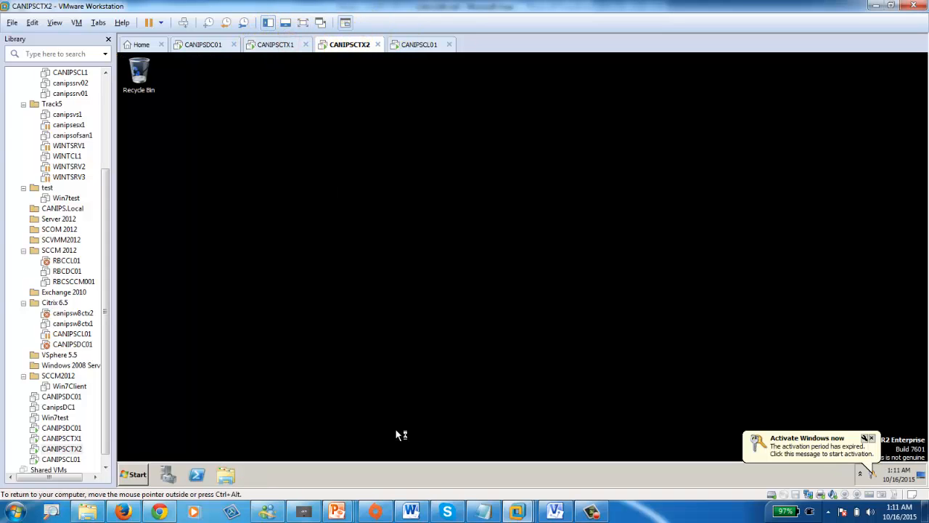
click(129, 475)
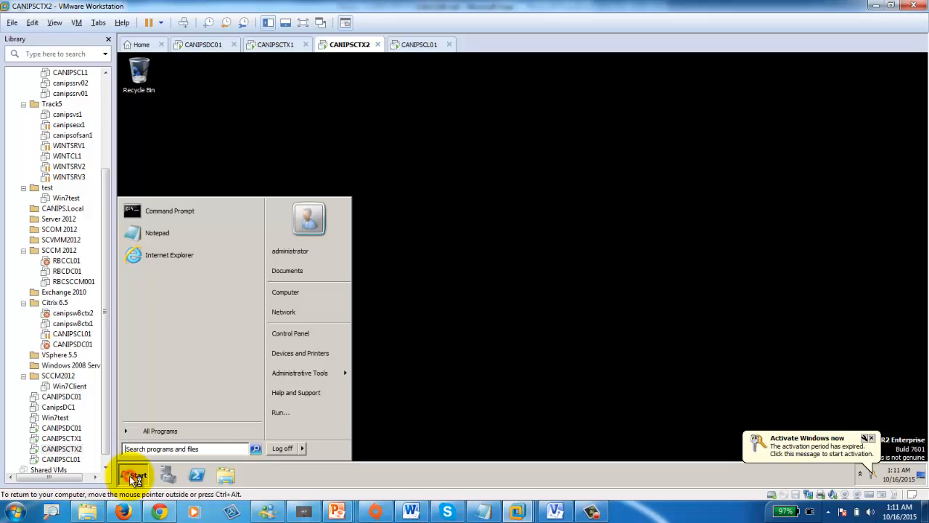
- Open a command prompt on CANIPSCTX2 and run the slmgr rearm command, closing the usage help messages
click(169, 212)
click(346, 212)
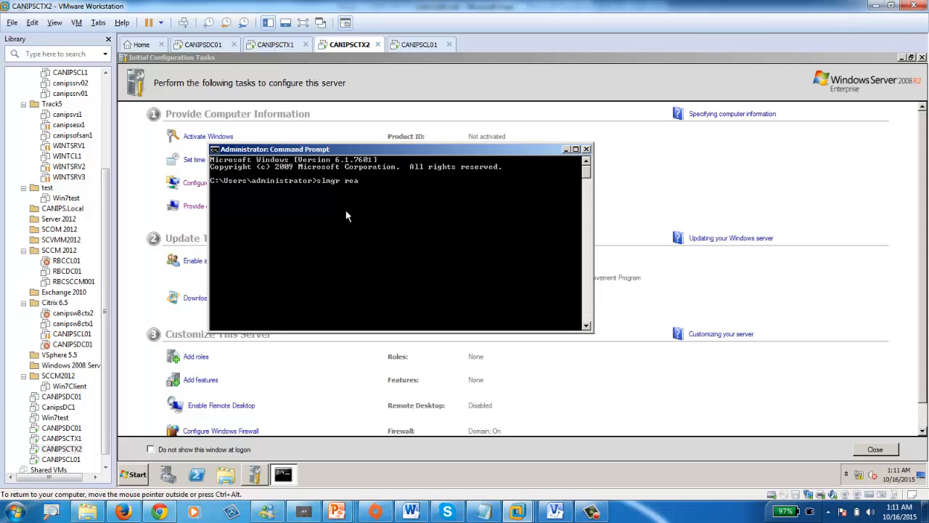
key(Return)
key(Return)
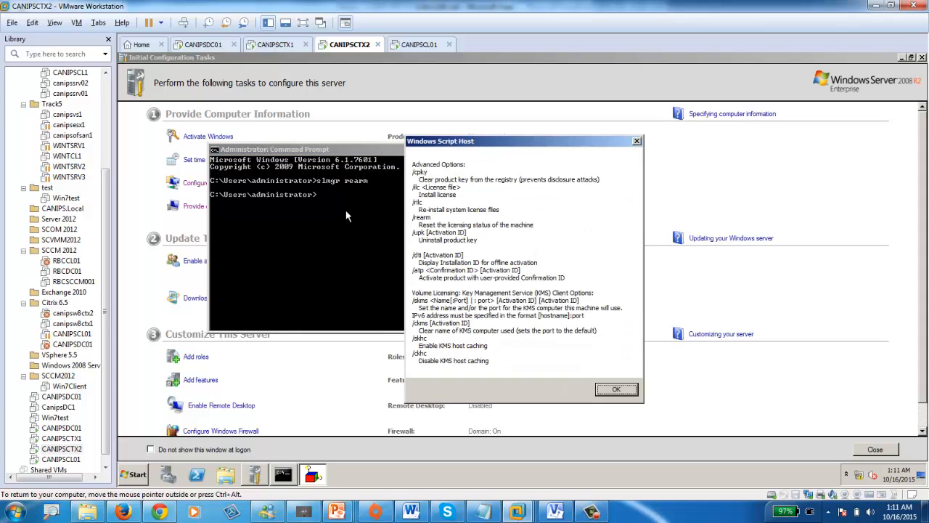
key(Return)
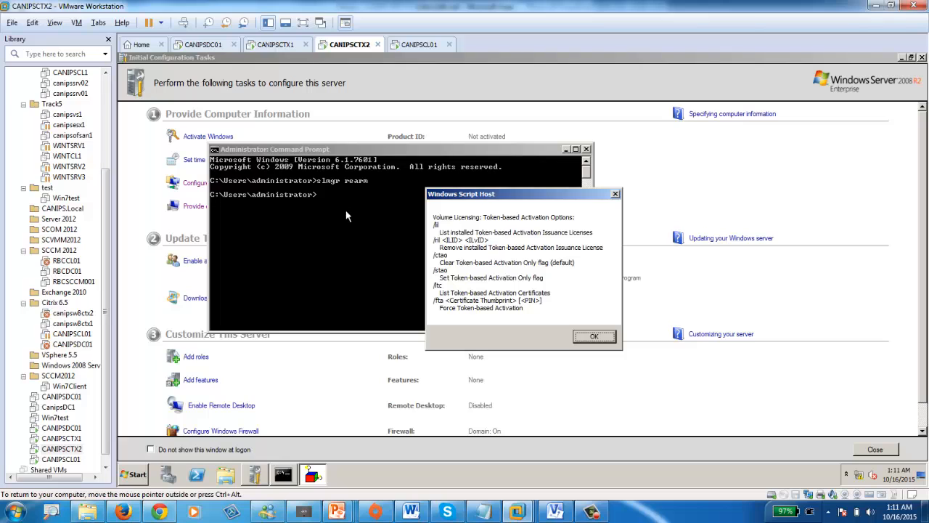
click(589, 332)
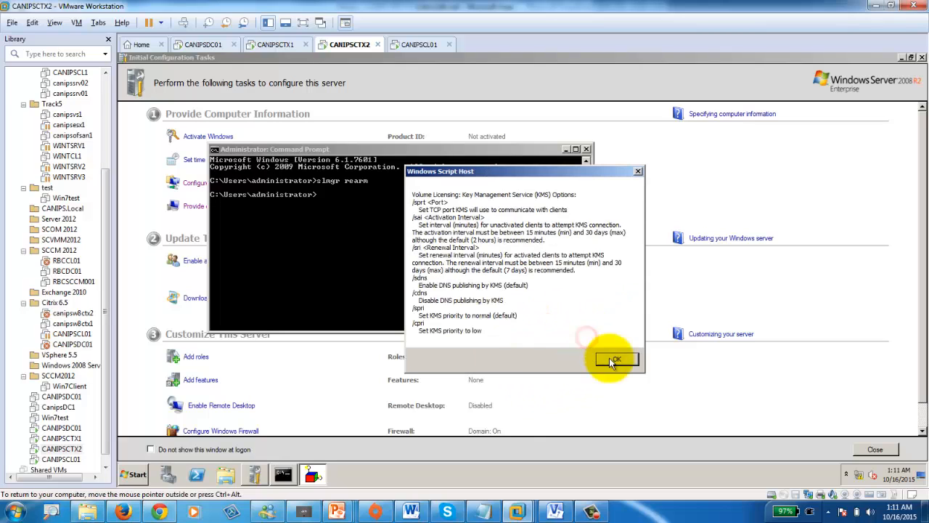
click(631, 353)
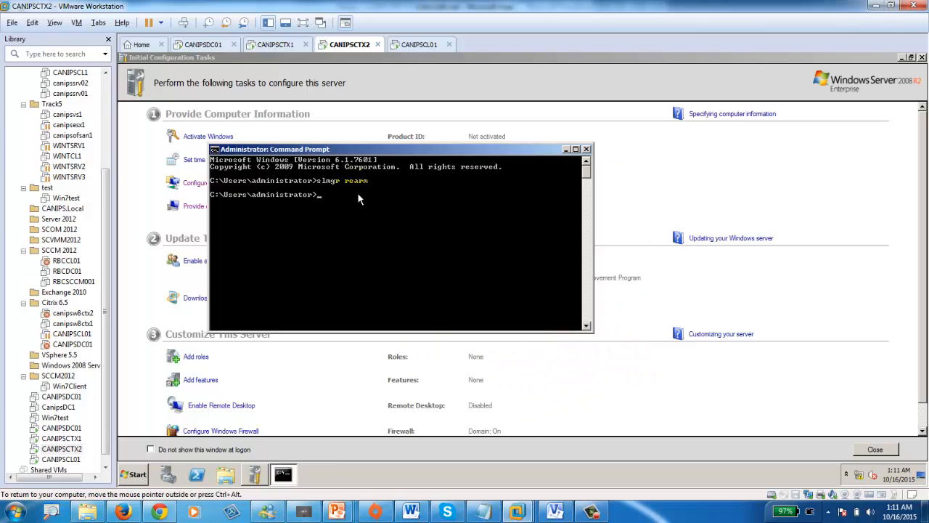
- Rerun the corrected slmgr rearm command, confirm its message, and close the command prompt
key(Up)
key(Return)
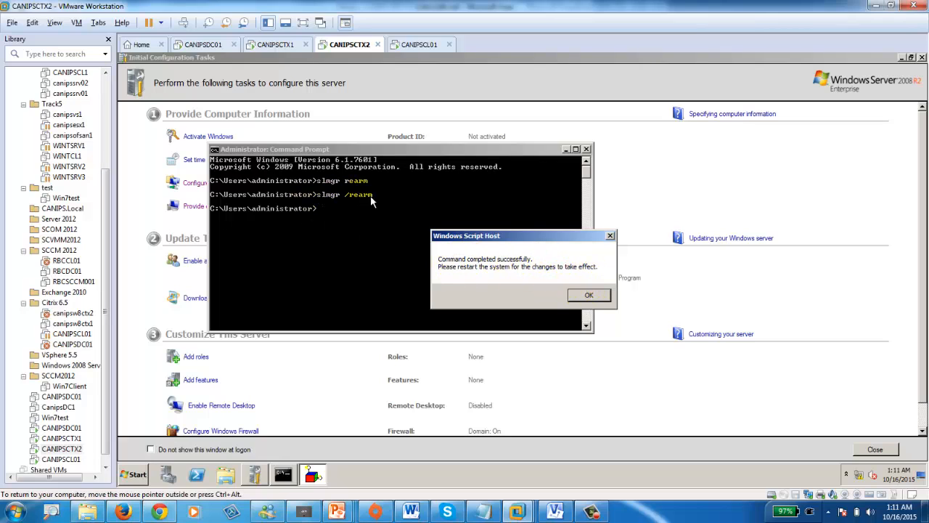
click(585, 296)
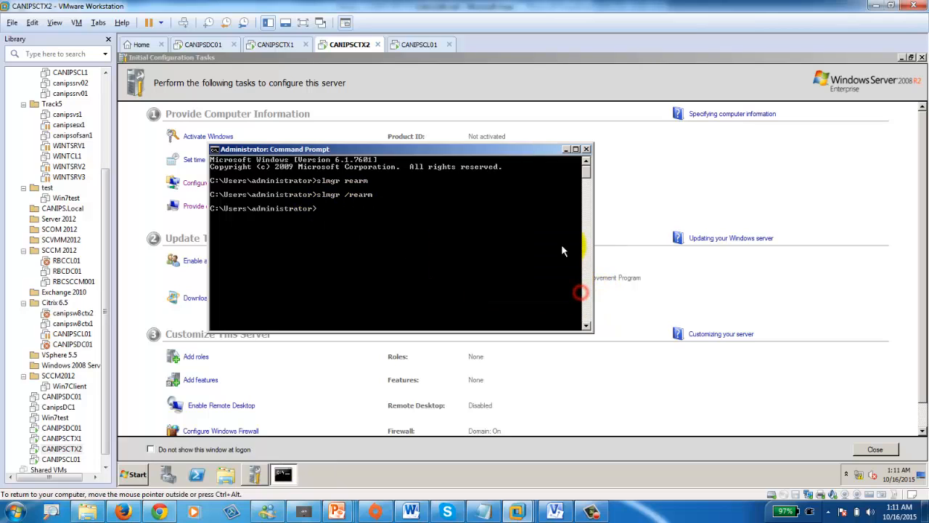
click(588, 148)
click(276, 45)
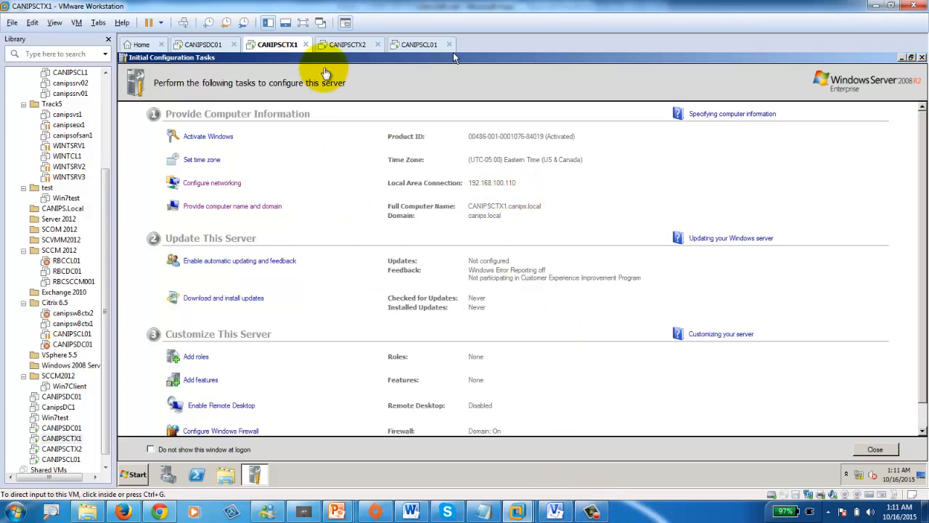
- Wake the CANIPSCL01 Windows 7 client's desktop, then return to the CANIPSDC01 console
click(346, 45)
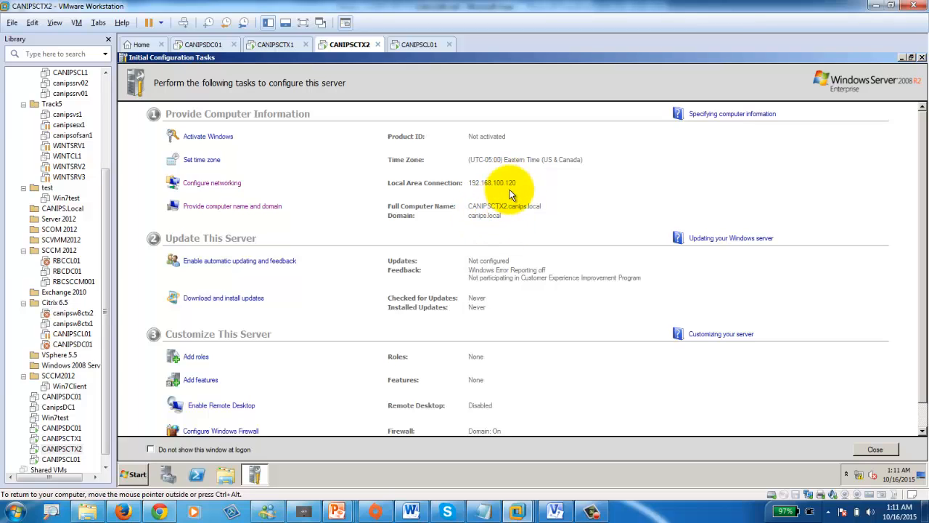
click(419, 44)
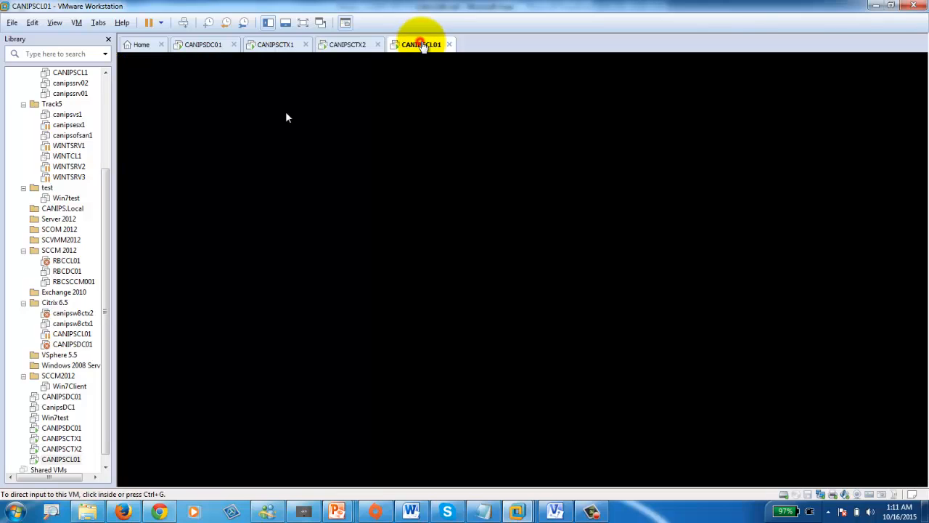
click(367, 248)
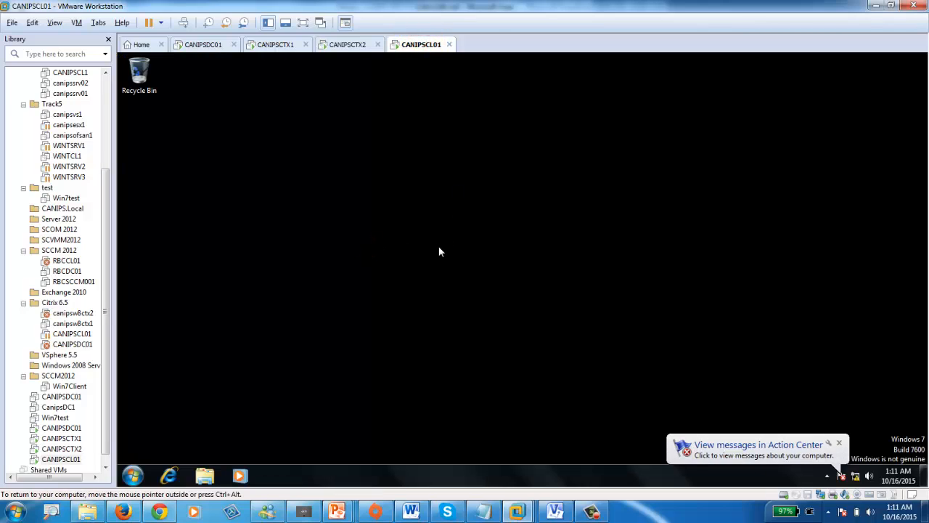
click(438, 248)
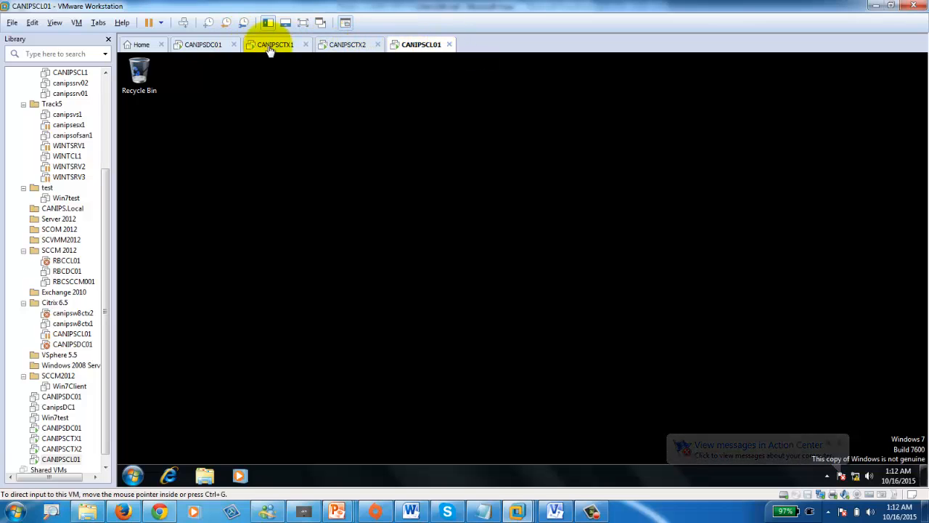
click(196, 45)
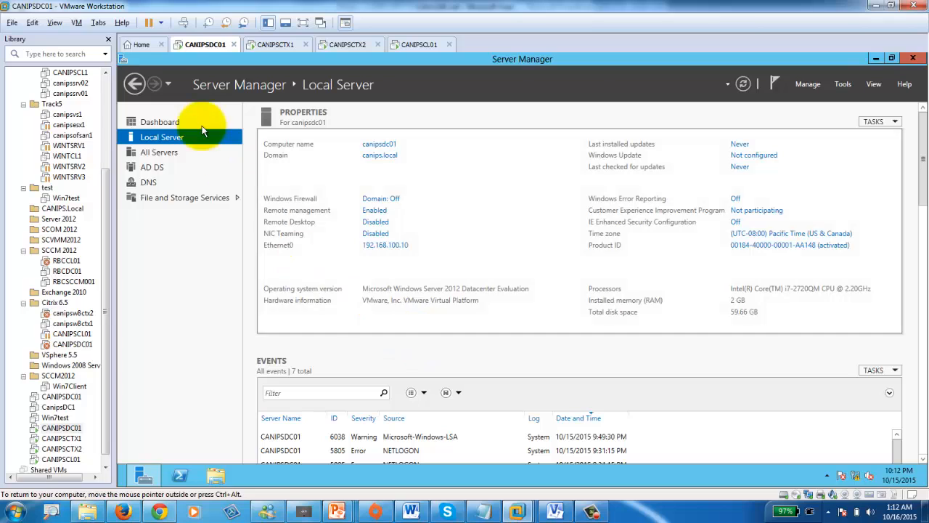
- Take a snapshot named Snapshot 2 of CANIPSDC01 and of CANIPSCTX1
click(76, 24)
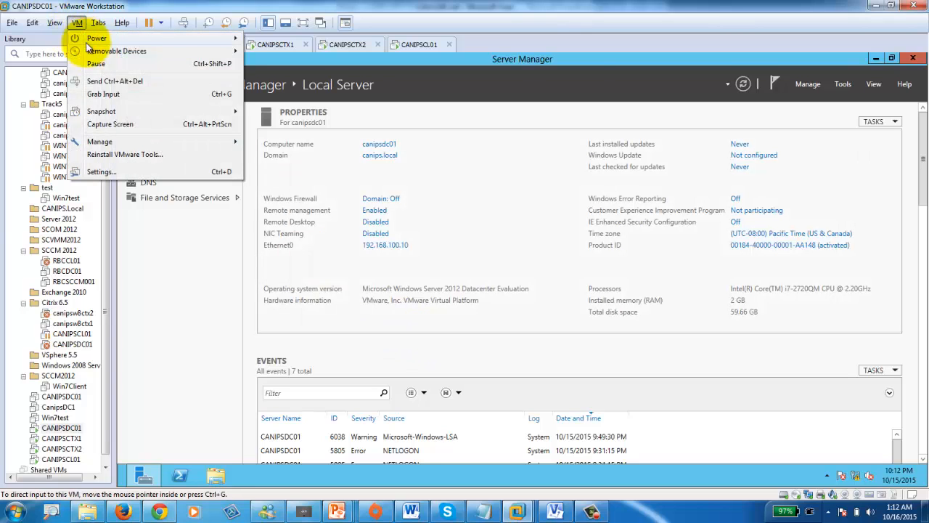
click(125, 112)
click(301, 113)
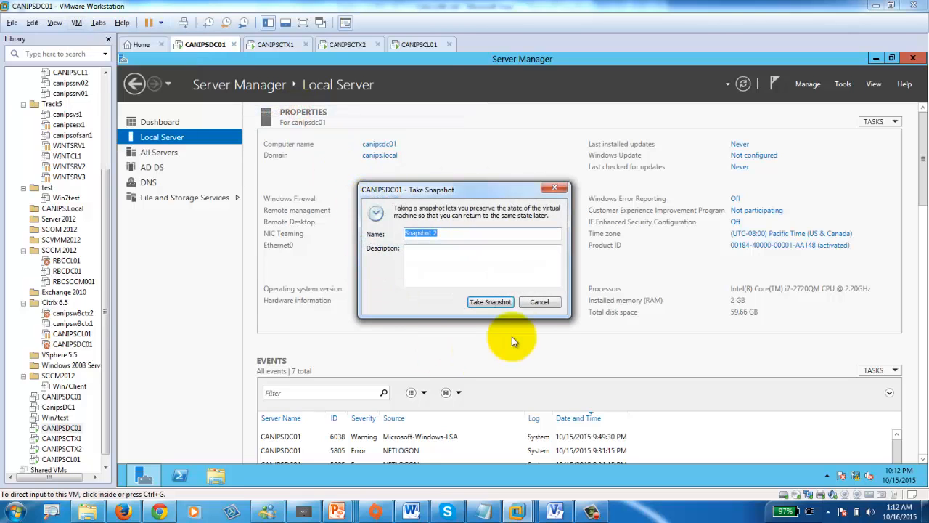
click(487, 303)
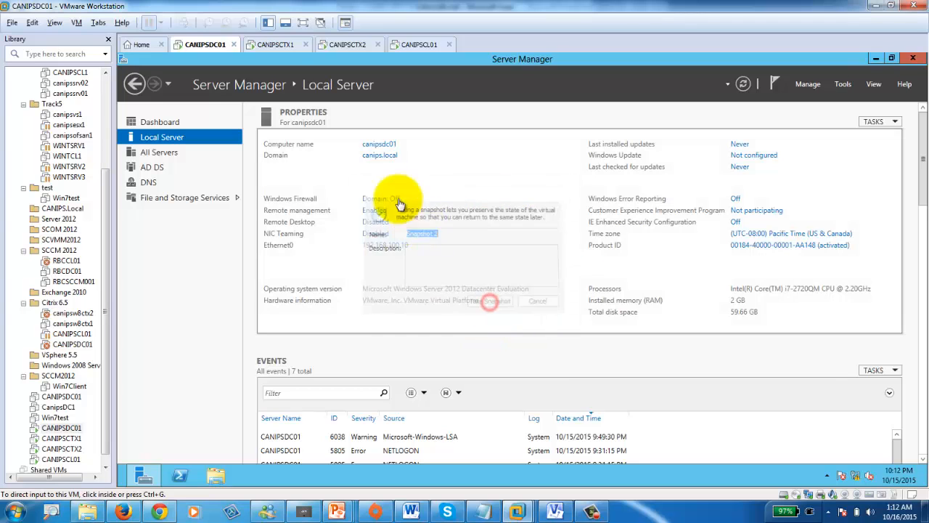
click(277, 45)
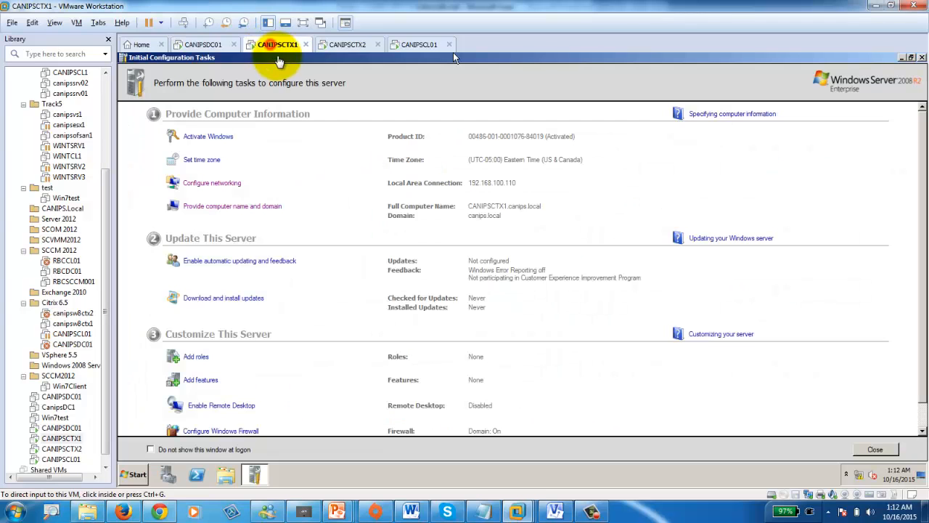
click(76, 22)
click(179, 111)
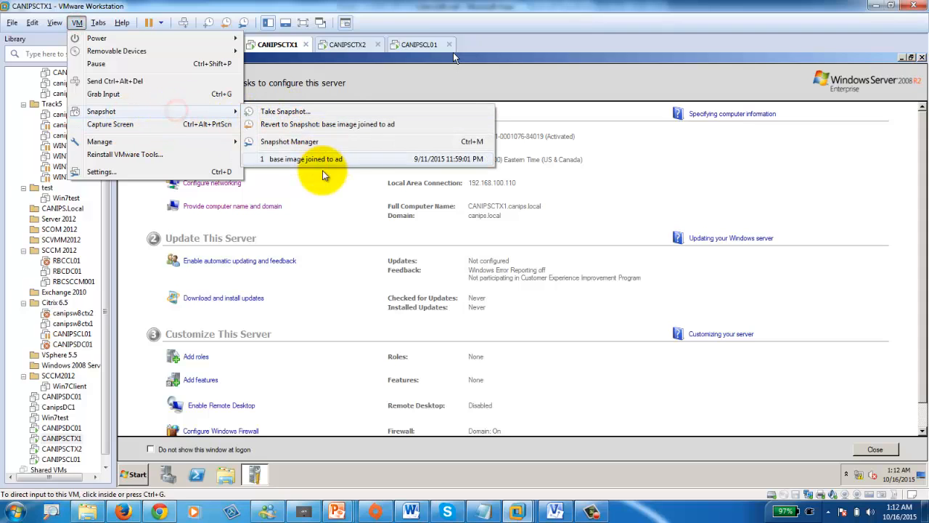
click(304, 111)
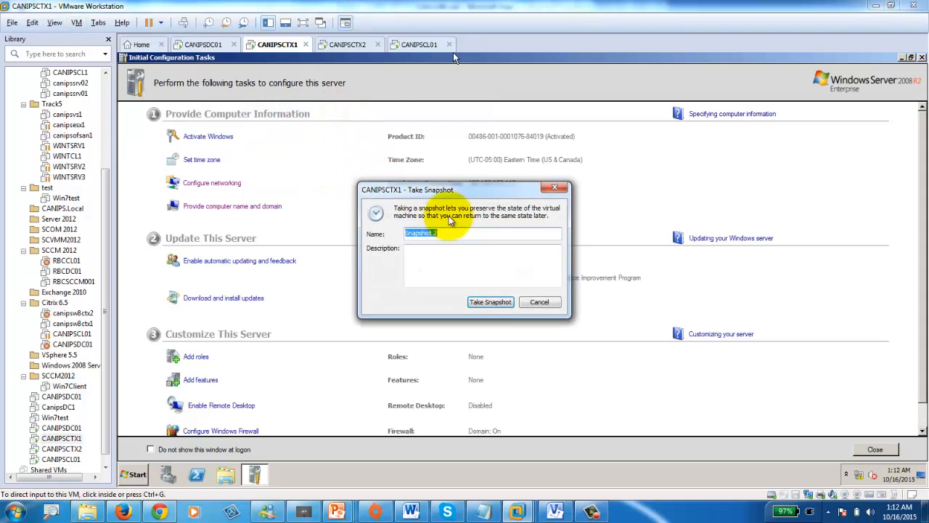
click(490, 302)
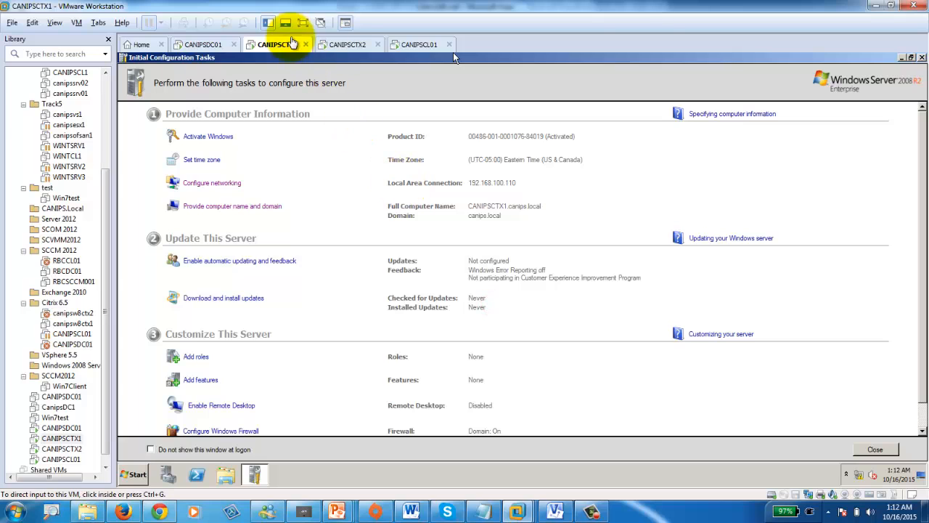
- Take a snapshot named Snapshot 2 of CANIPSCTX2 and of the CANIPSCL01 client
click(349, 44)
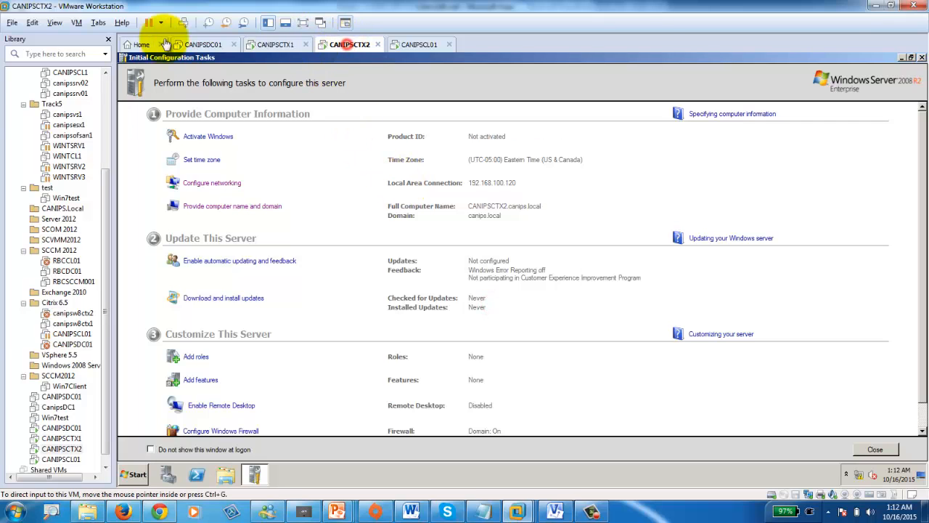
click(76, 23)
mouse_move(172, 108)
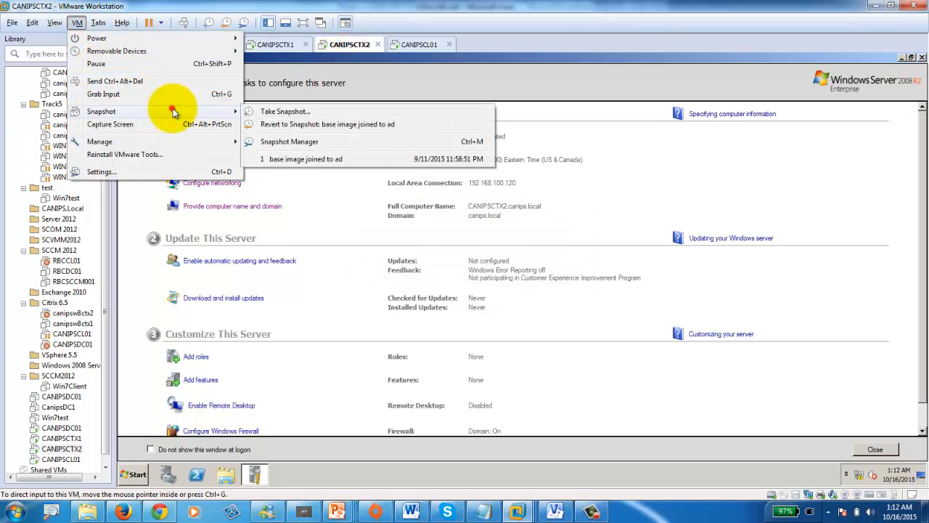
click(315, 111)
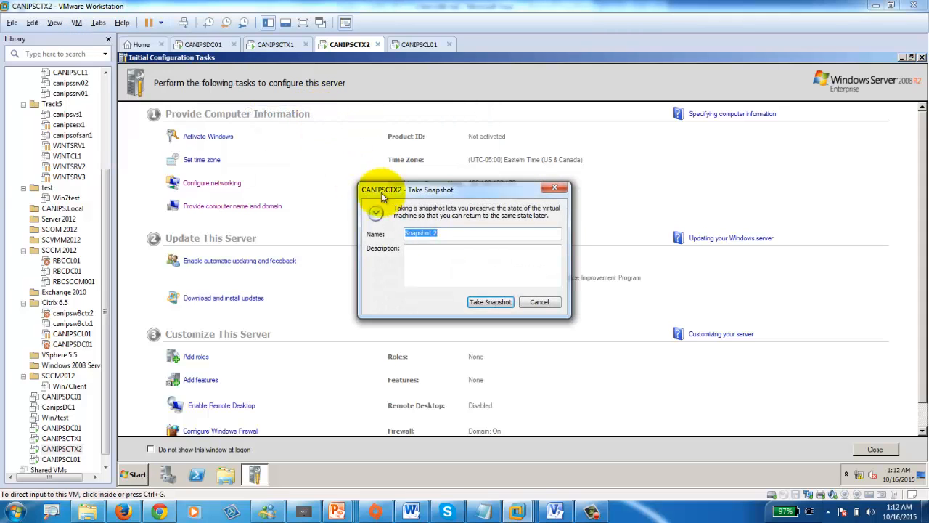
click(490, 302)
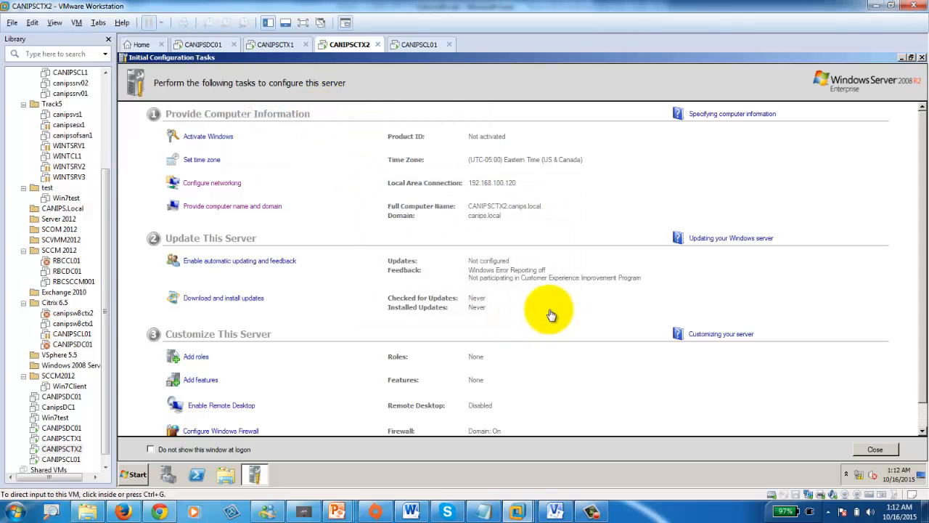
click(413, 45)
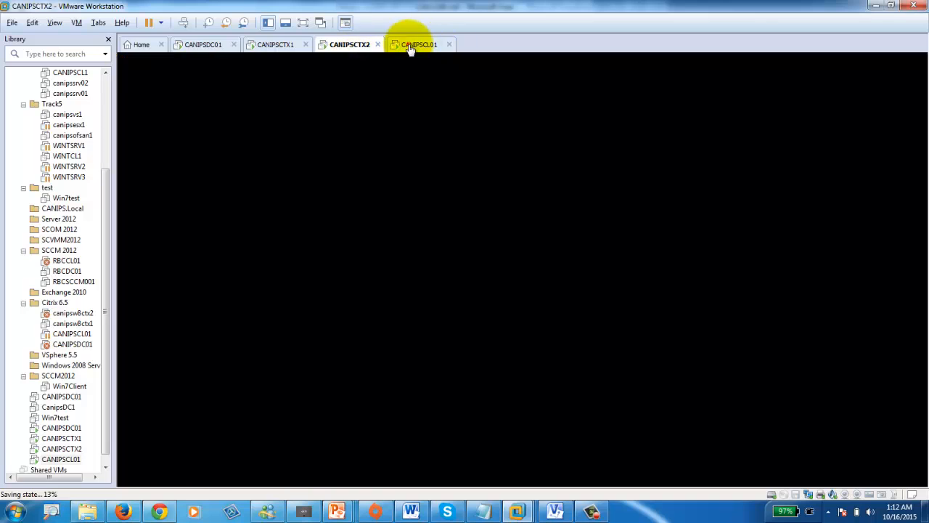
click(76, 22)
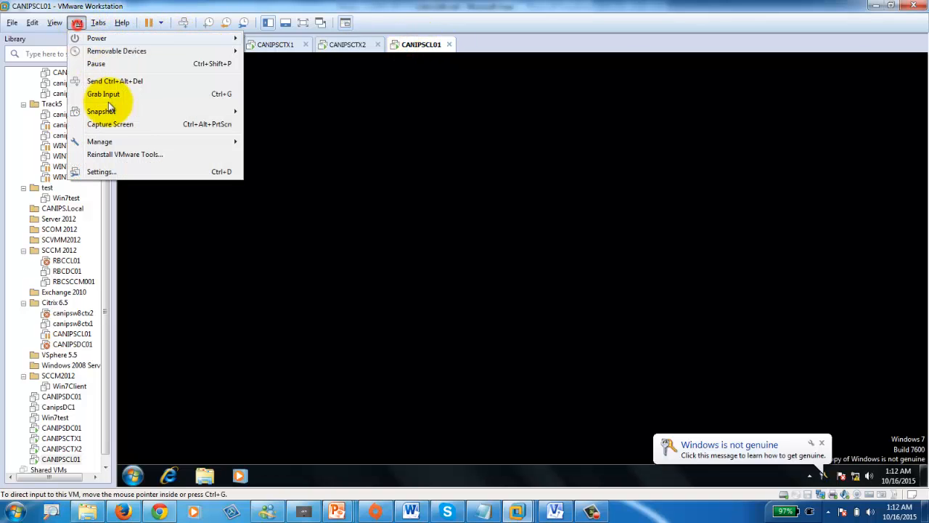
mouse_move(152, 111)
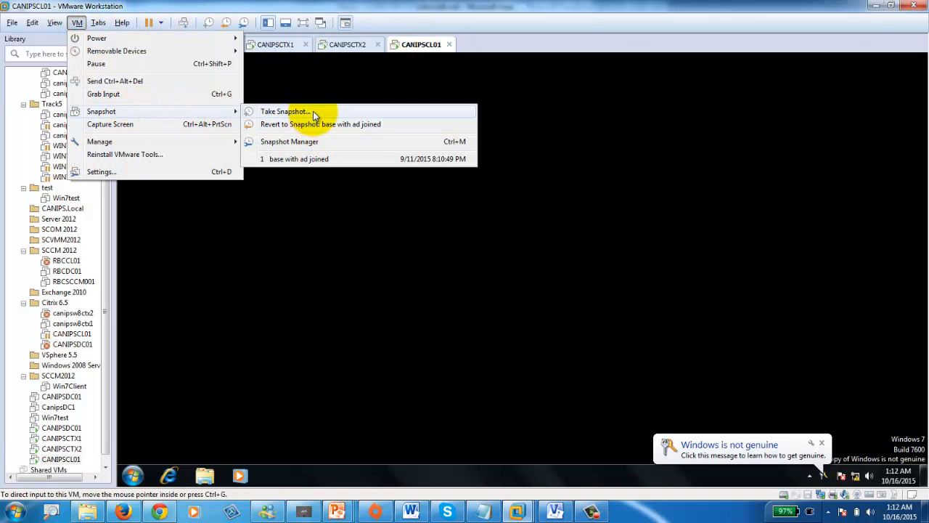
click(294, 111)
click(490, 301)
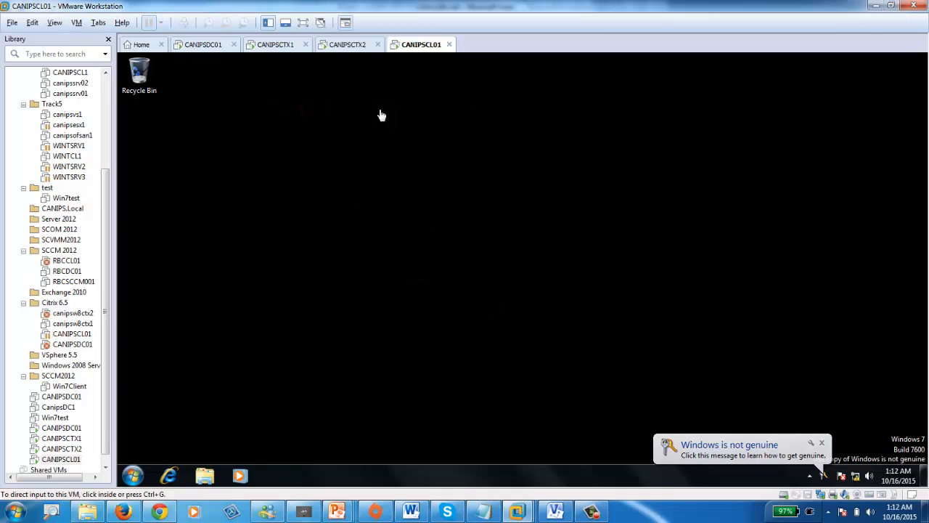
- Check the CANIPSCTX1 console, then return to CANIPSDC01 while its snapshot saves
click(205, 45)
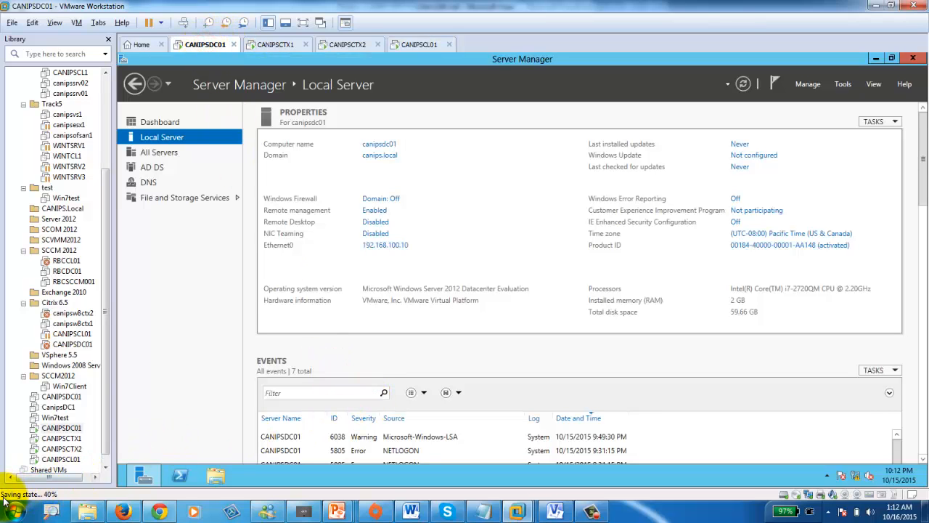
click(272, 44)
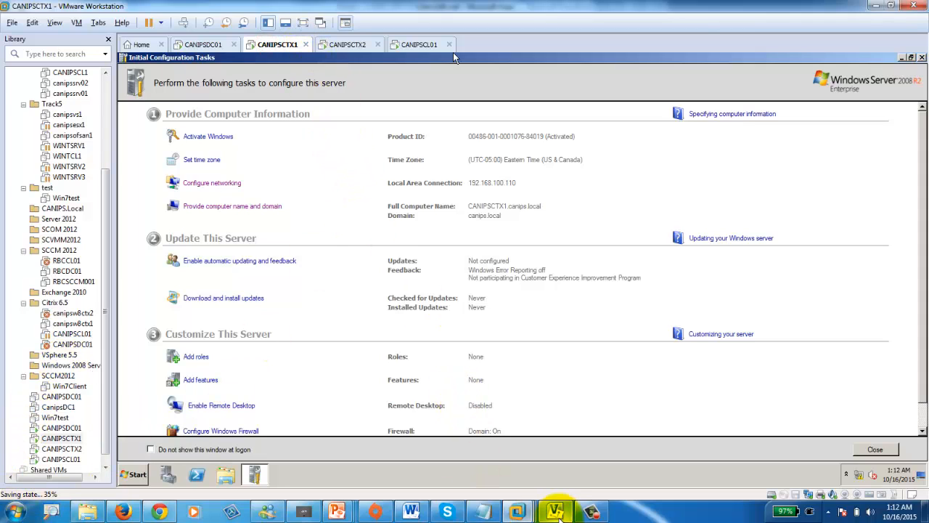
mouse_move(560, 510)
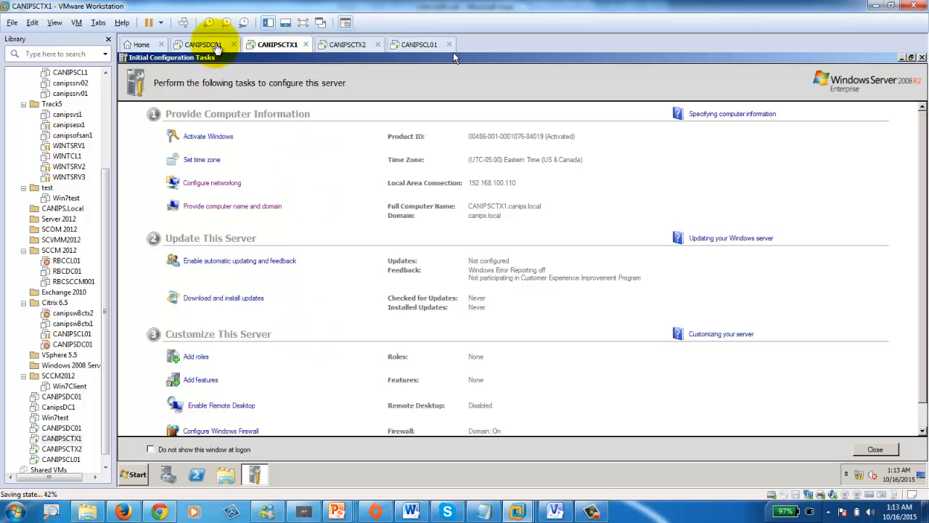
click(206, 45)
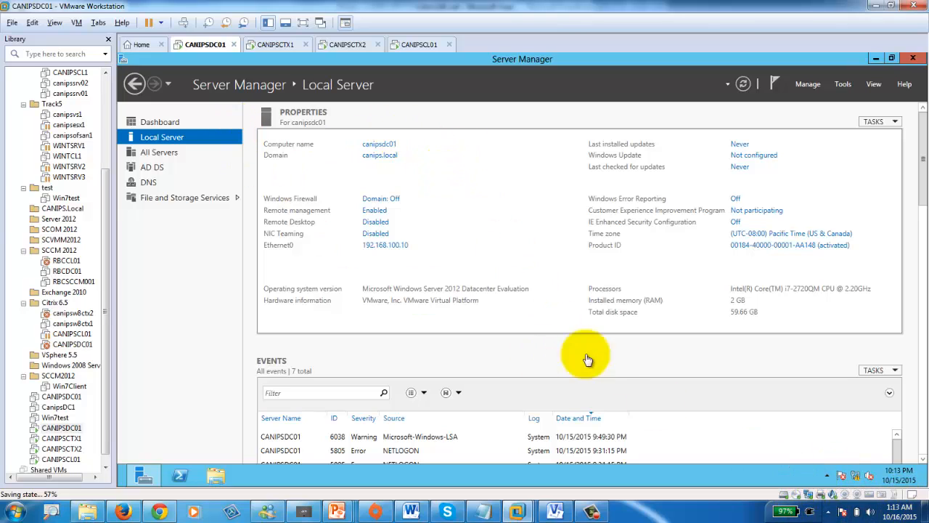
- Read the mounted Windows Server 2012 ISO path in CANIPSDC01's CD/DVD settings, then close the settings
double_click(796, 497)
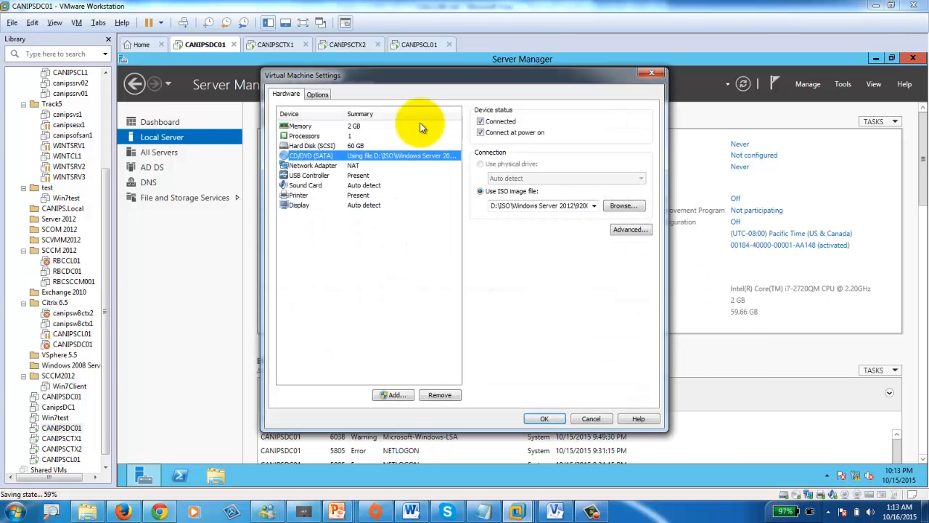
click(650, 75)
right_click(204, 45)
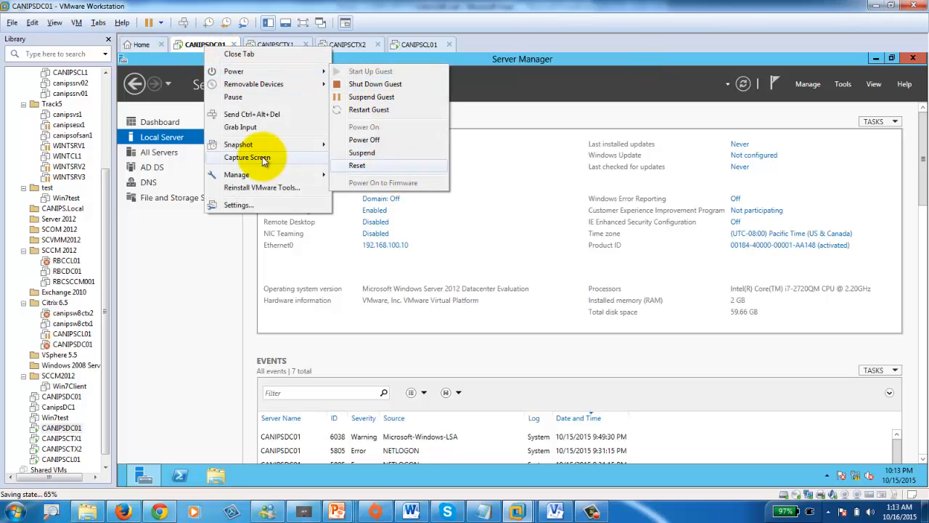
click(271, 206)
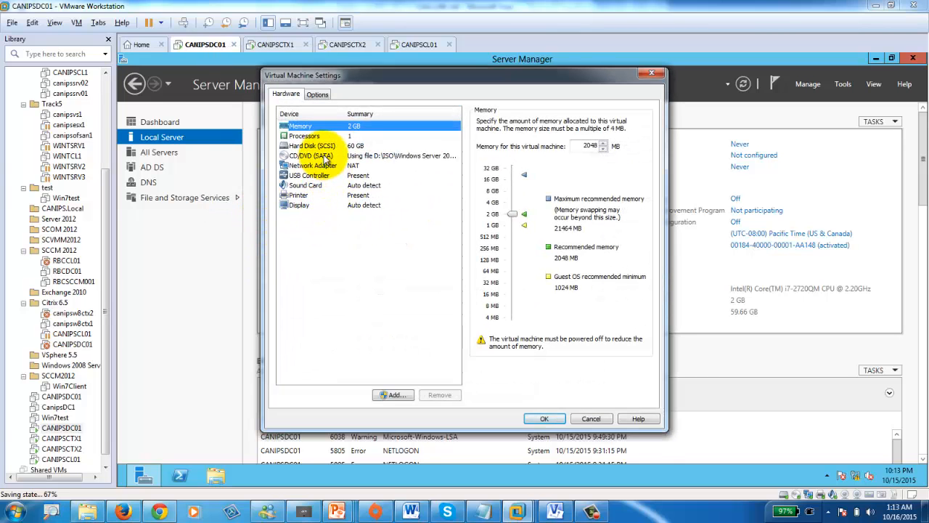
click(318, 156)
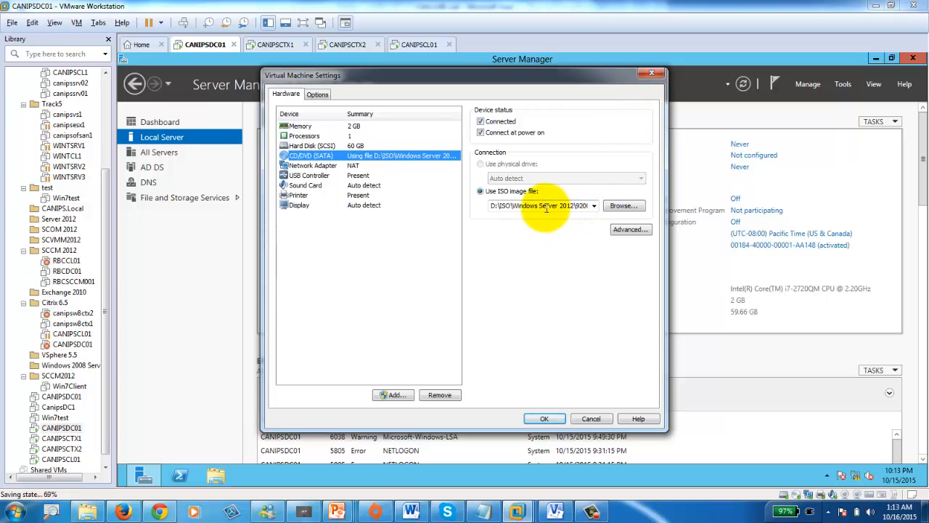
drag(545, 206, 421, 206)
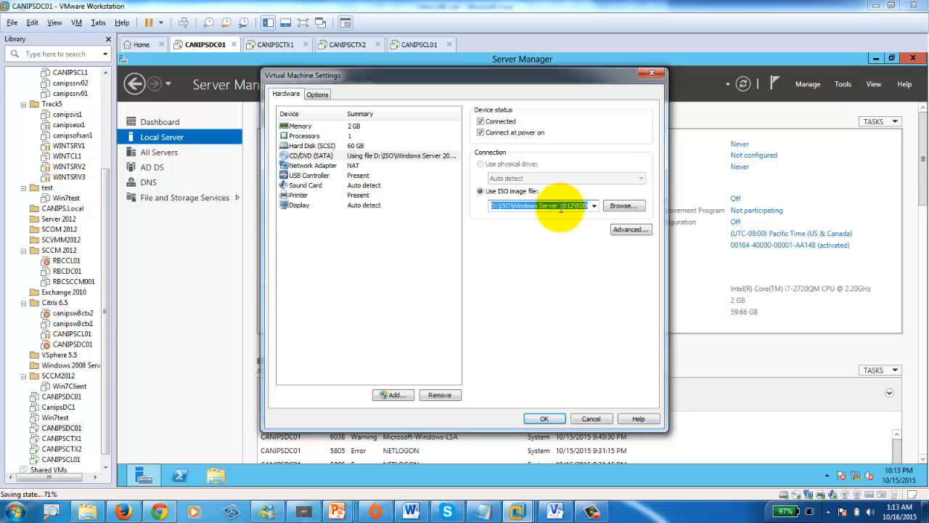
click(651, 74)
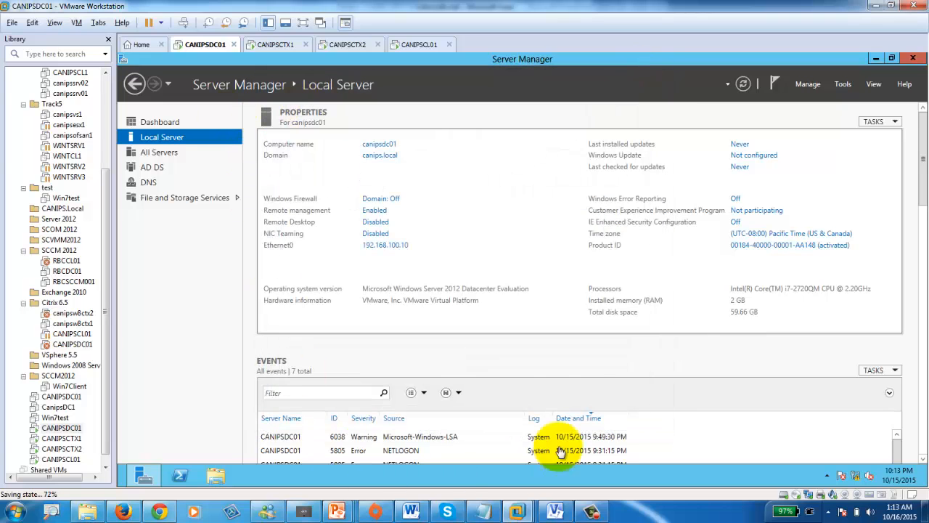
- Start installing .NET Framework 3.5 Features on CANIPSDC01 through the Add Roles and Features wizard
click(153, 118)
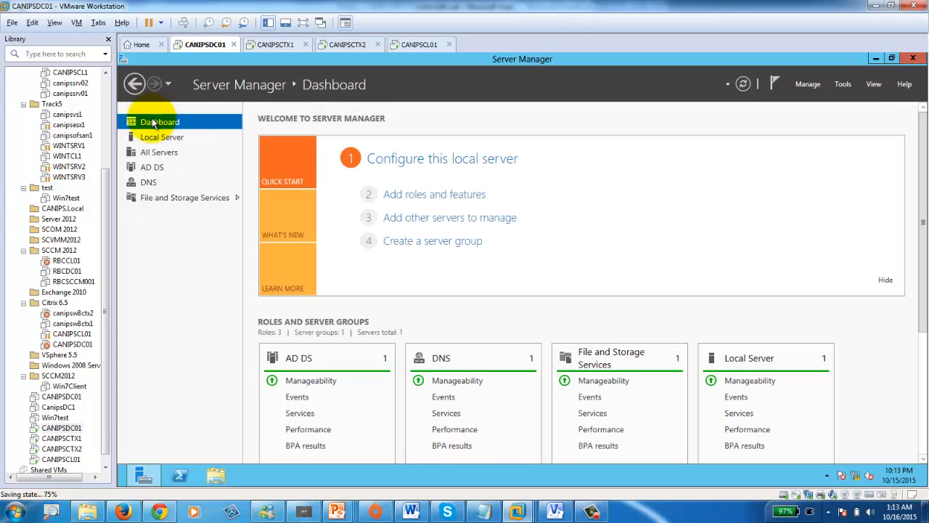
click(438, 194)
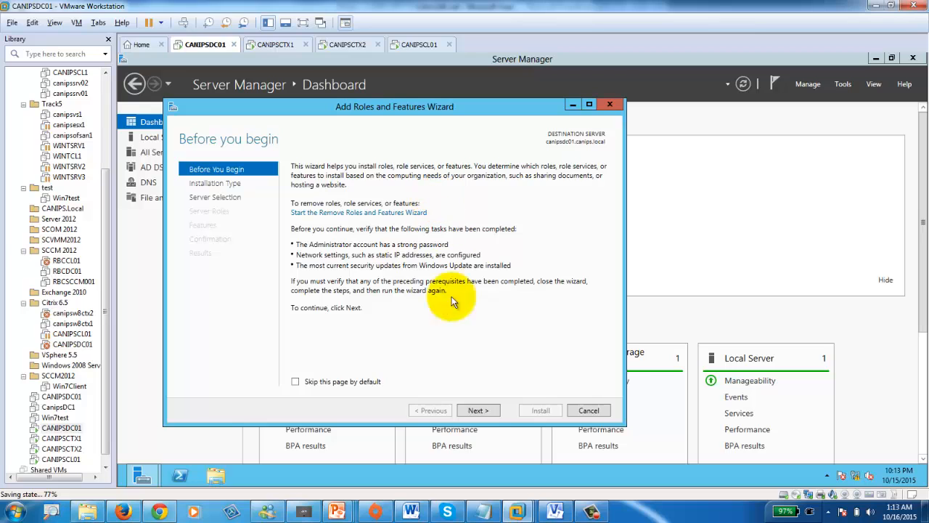
click(483, 412)
click(484, 412)
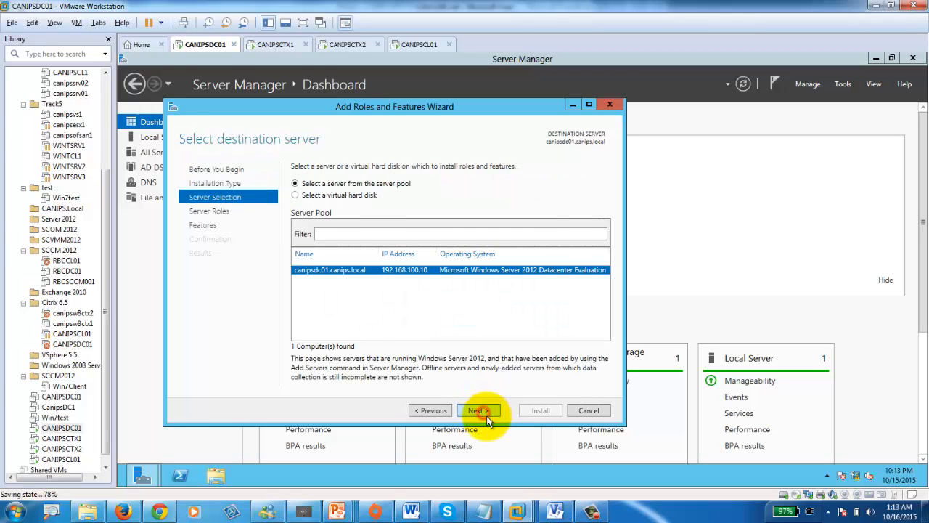
click(486, 415)
click(486, 416)
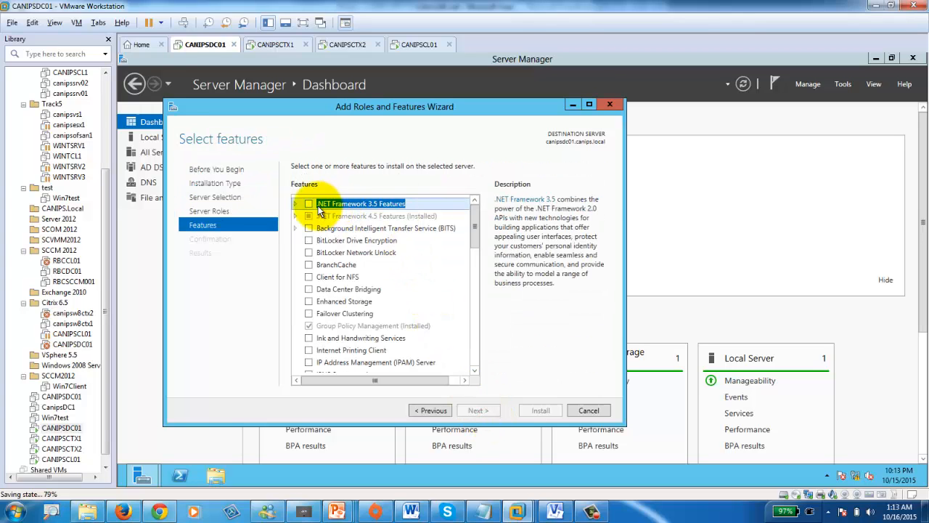
click(309, 204)
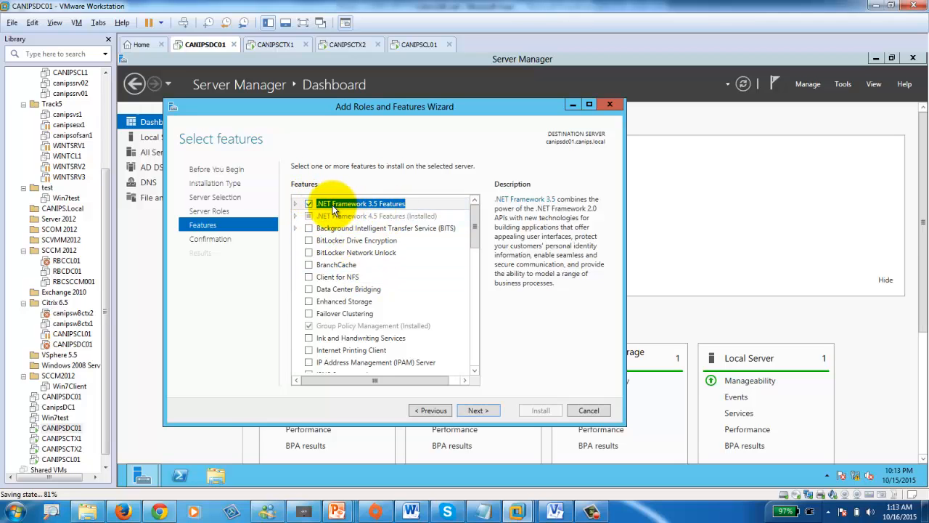
mouse_move(796, 499)
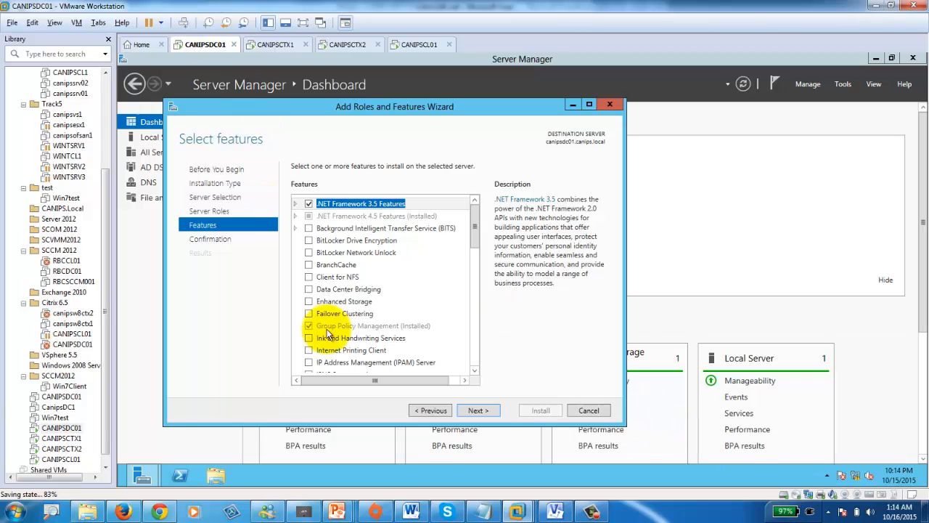
click(487, 411)
click(540, 410)
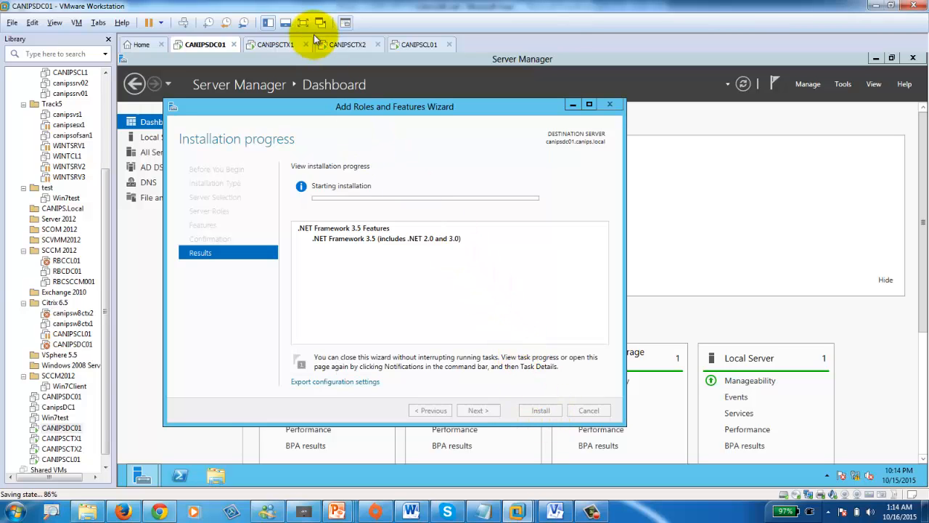
click(278, 43)
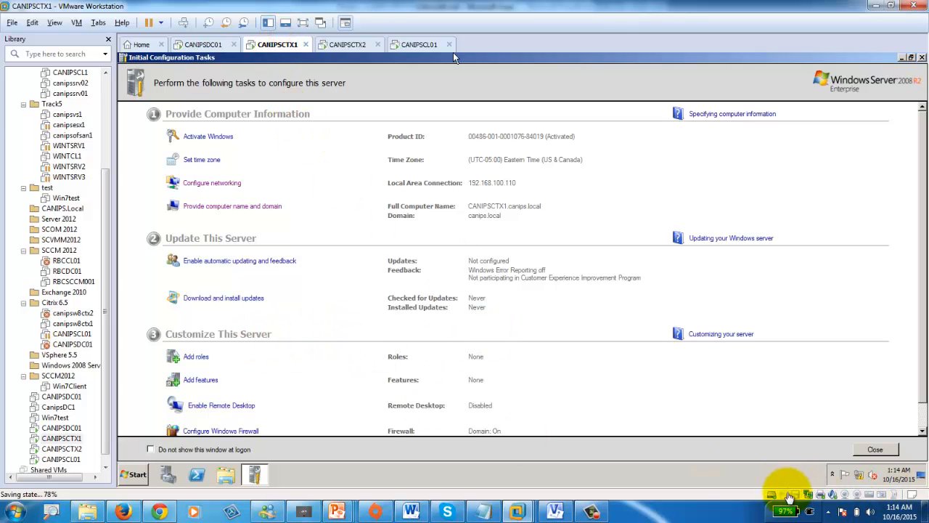
- Mount E:\ISO\Windows2K8R2-411.iso in CANIPSCTX1's DVD drive and set it to Connected
double_click(783, 499)
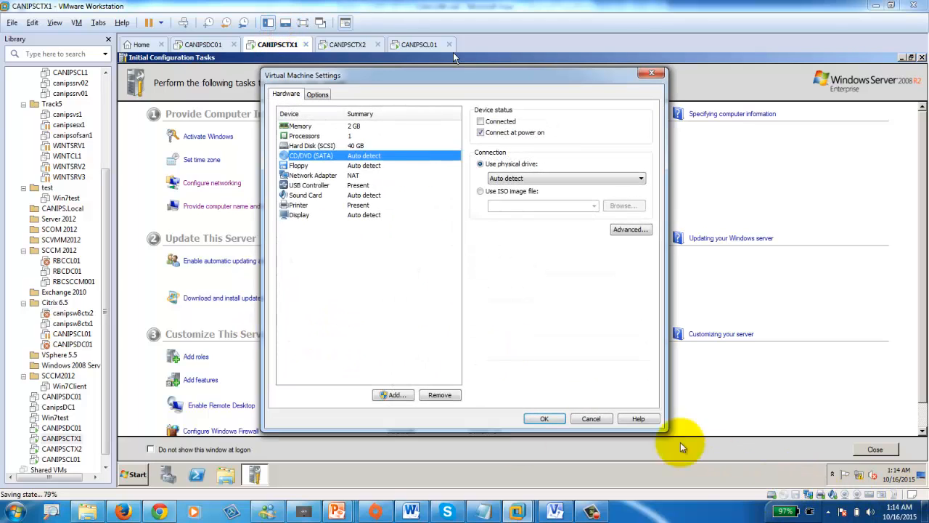
click(479, 191)
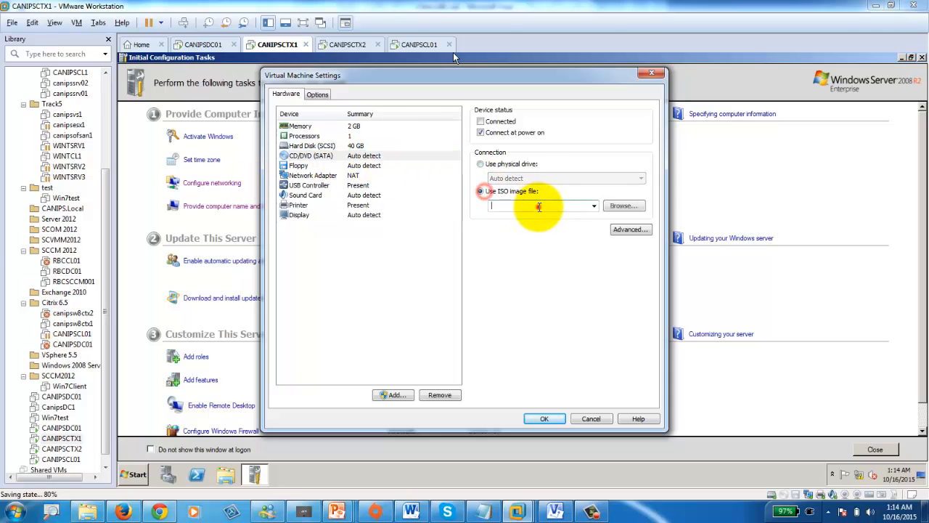
click(537, 207)
click(620, 206)
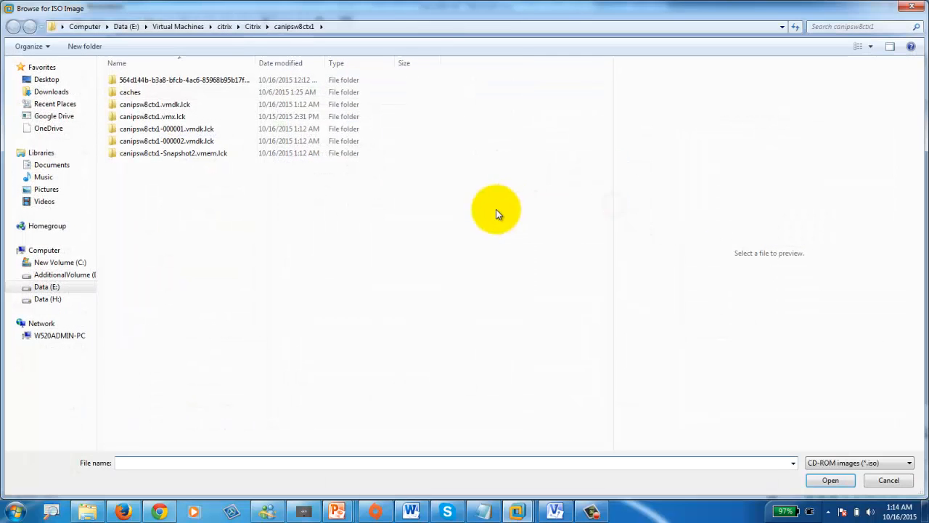
click(58, 279)
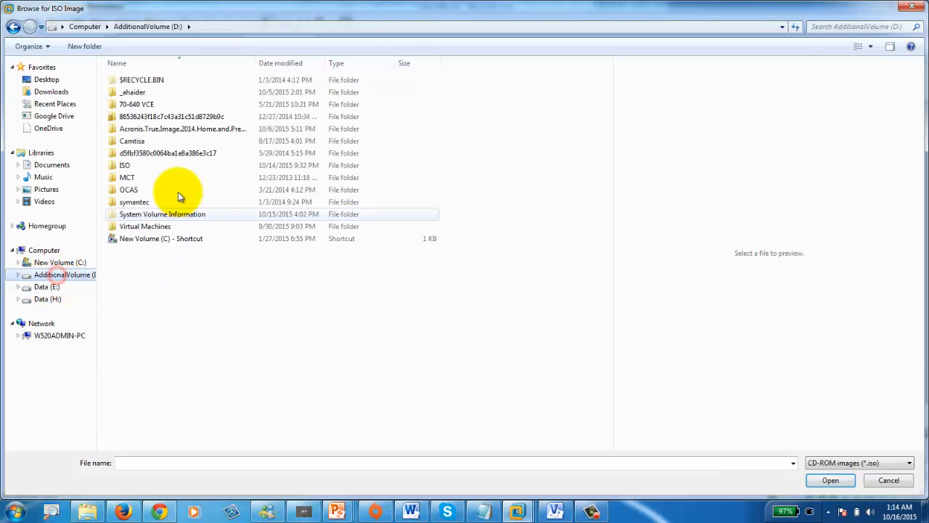
click(49, 286)
double_click(125, 165)
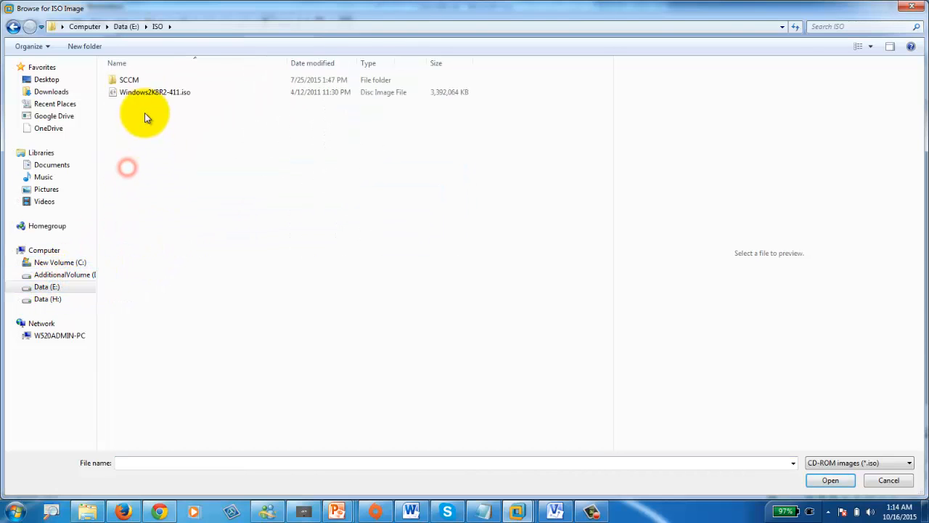
double_click(148, 94)
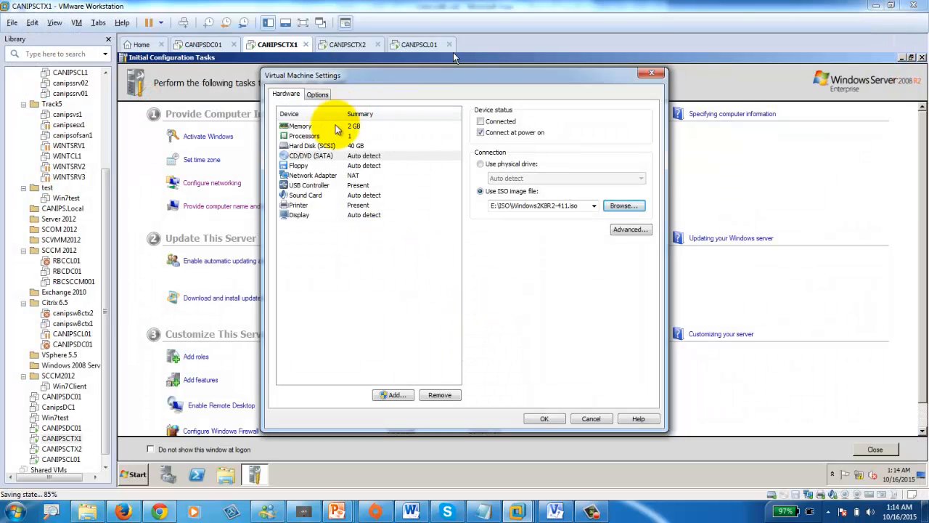
click(484, 121)
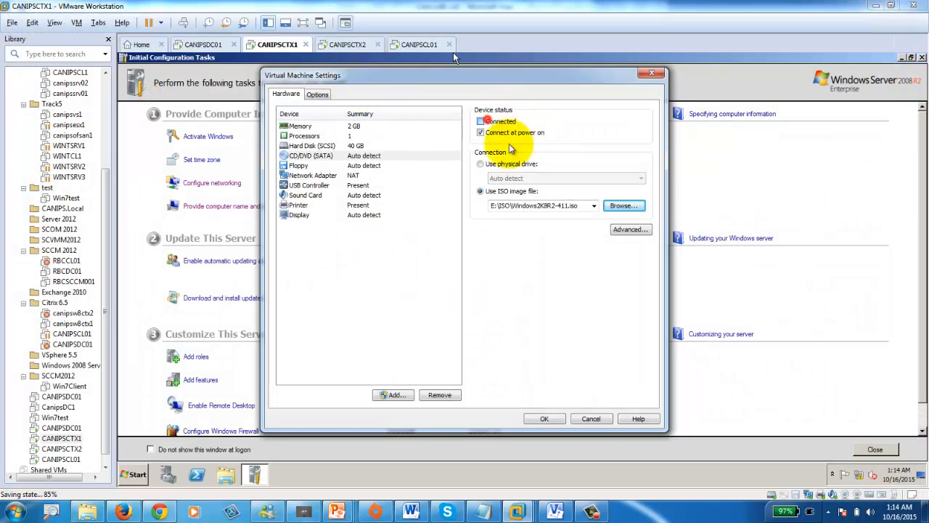
click(544, 418)
- Mount the same Windows2K8R2-411.iso in CANIPSCTX2's DVD drive and set it to Connected
click(347, 44)
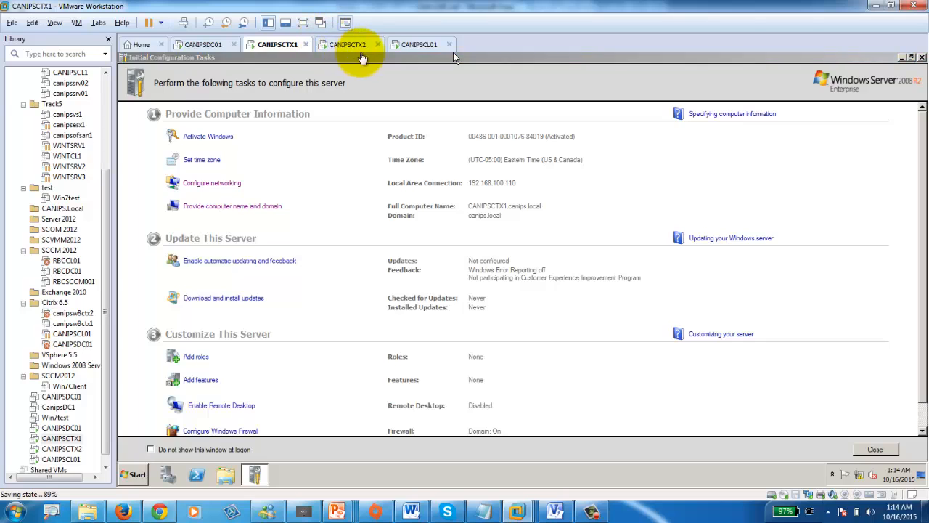
double_click(786, 495)
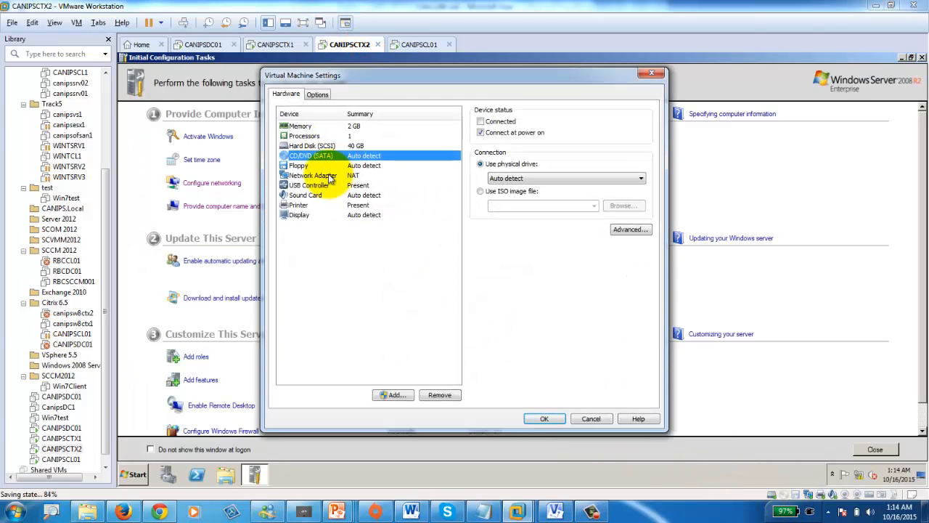
click(529, 190)
click(482, 122)
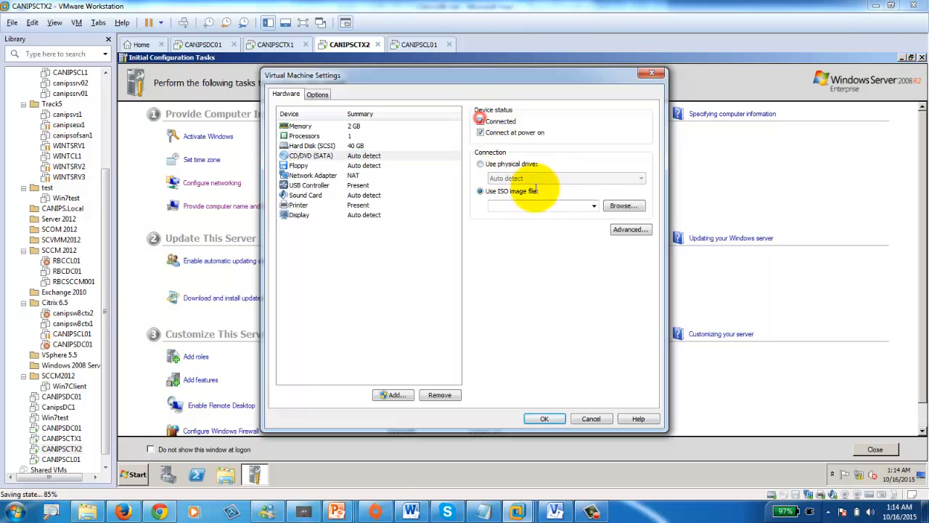
click(622, 207)
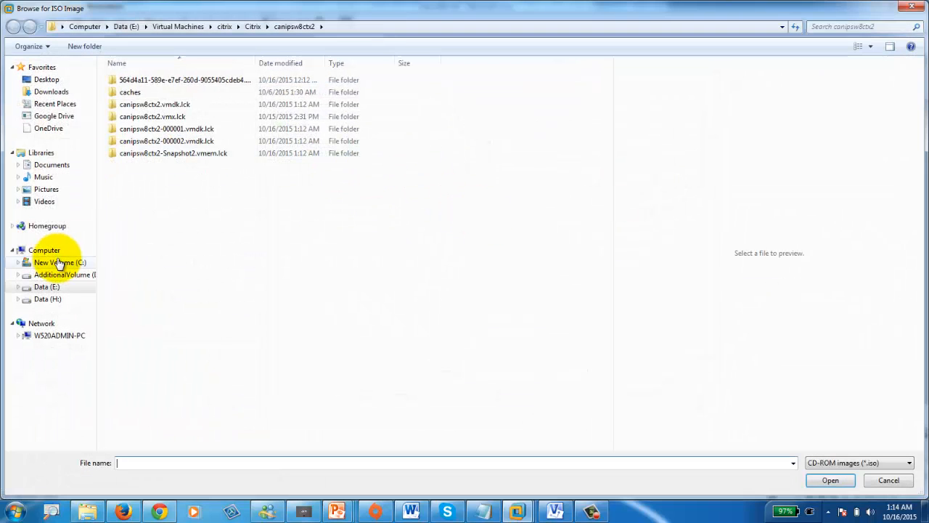
click(62, 289)
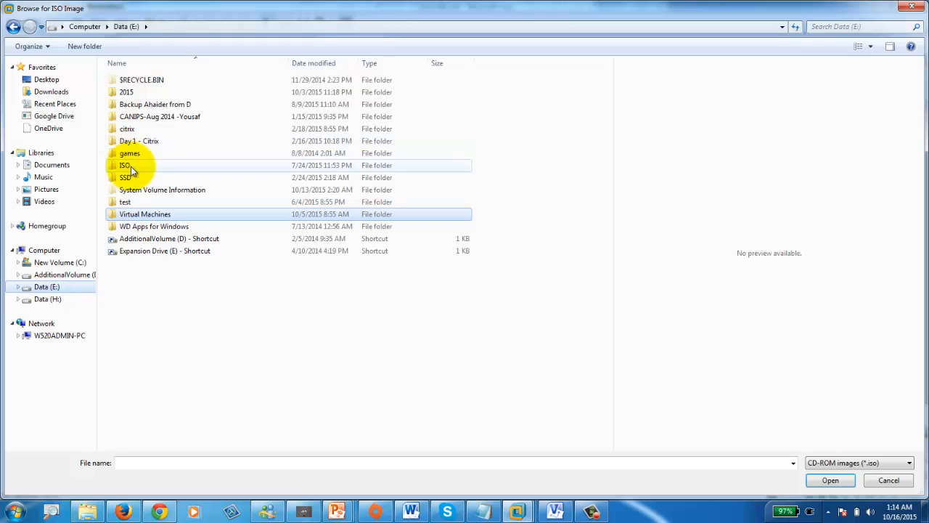
double_click(126, 166)
double_click(161, 93)
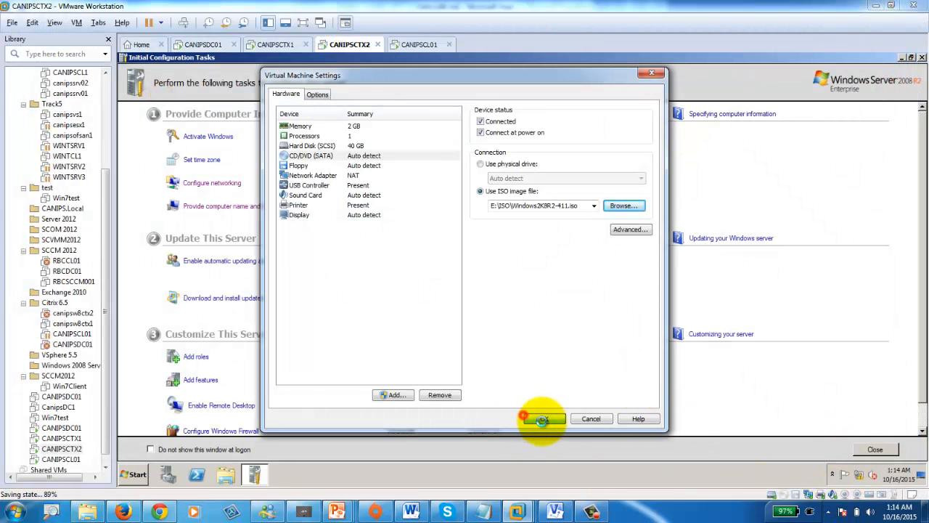
click(541, 420)
- Dismiss CANIPSCTX1's AutoPlay prompt after checking on the CANIPSDC01 installation
click(278, 45)
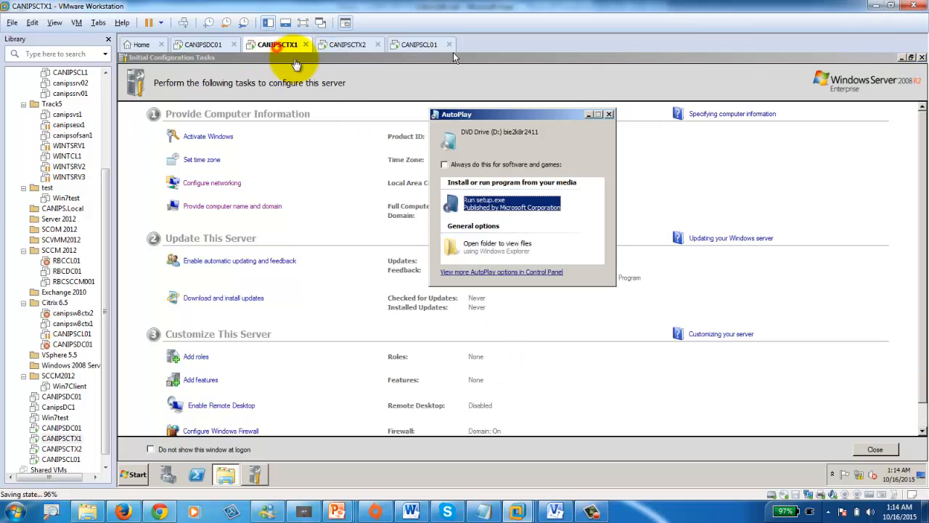
click(611, 114)
click(205, 45)
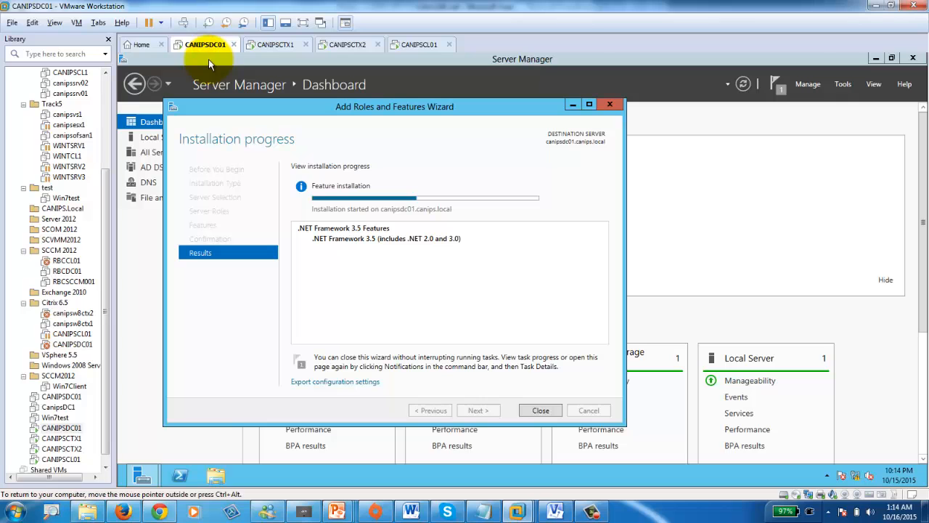
click(276, 45)
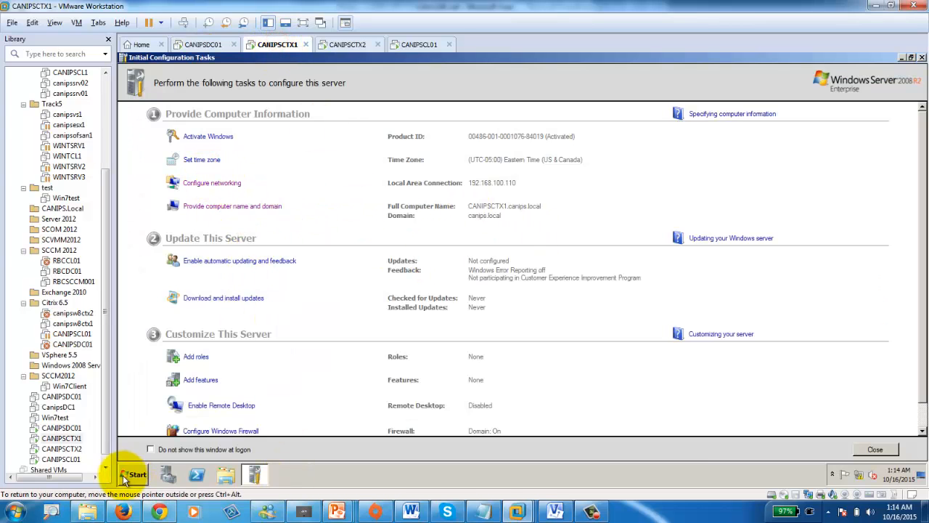
click(168, 474)
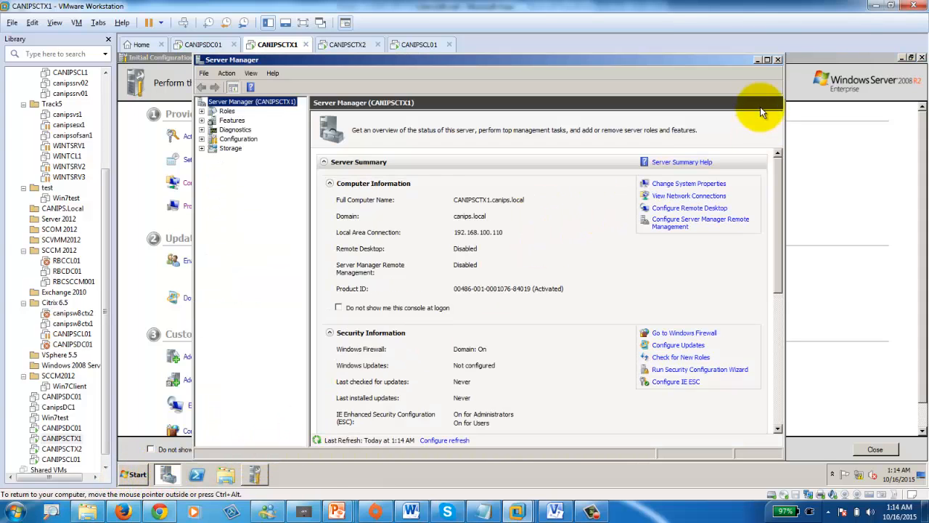
click(778, 59)
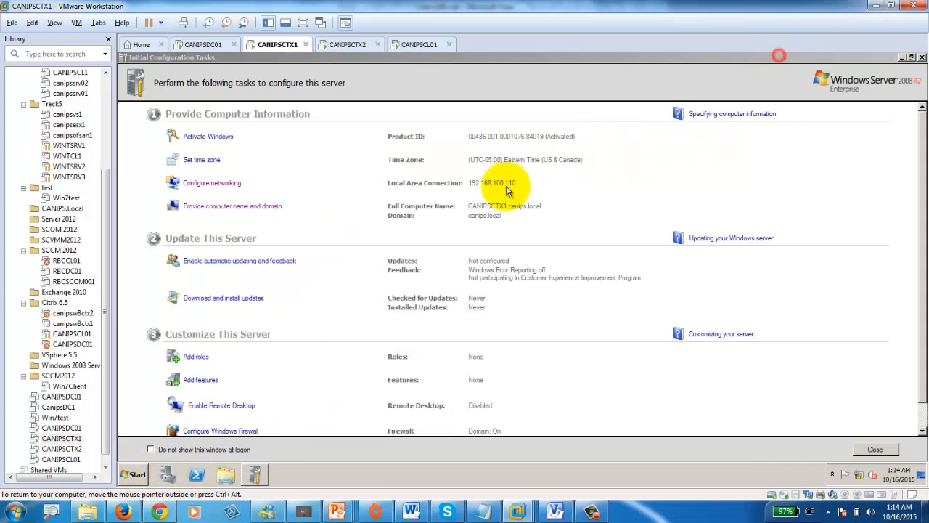
- Install .NET Framework 3.5.1 with its required Web Server (IIS) role services on CANIPSCTX1
click(200, 379)
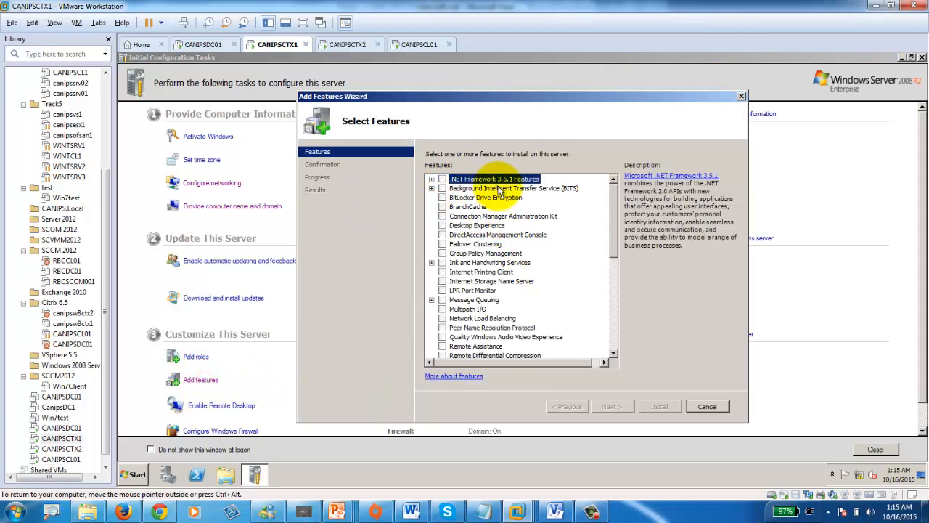
click(442, 179)
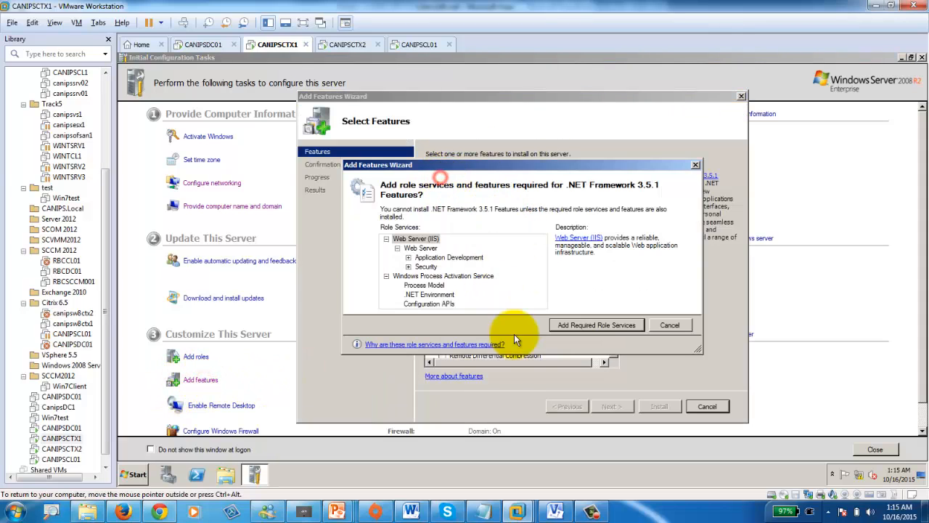
click(592, 324)
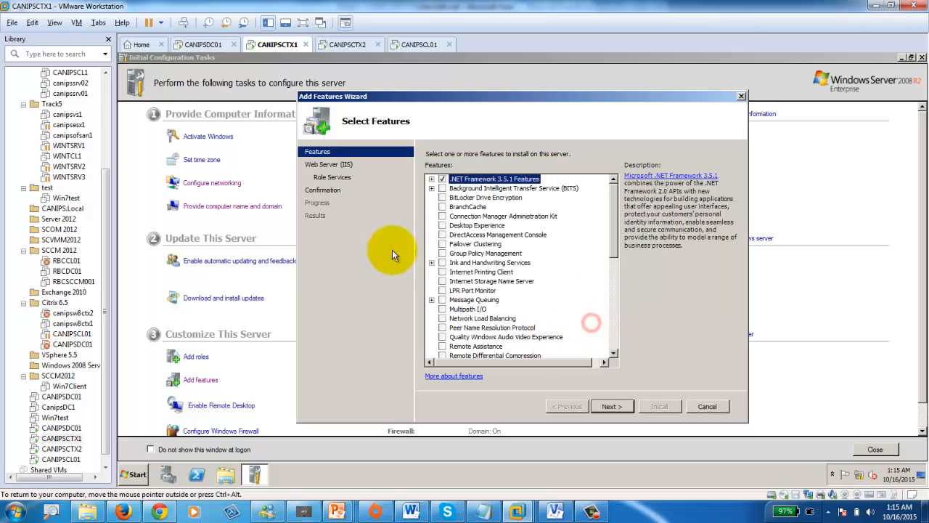
click(610, 405)
click(610, 406)
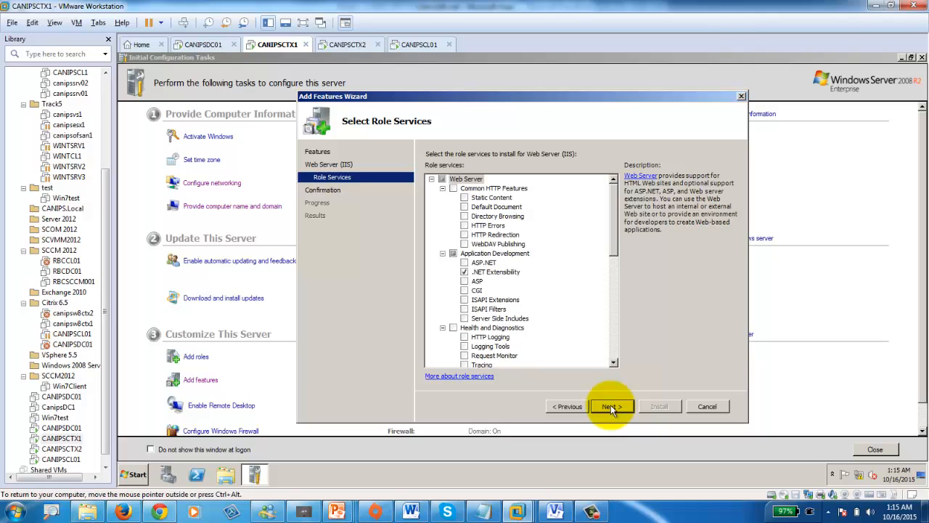
click(611, 404)
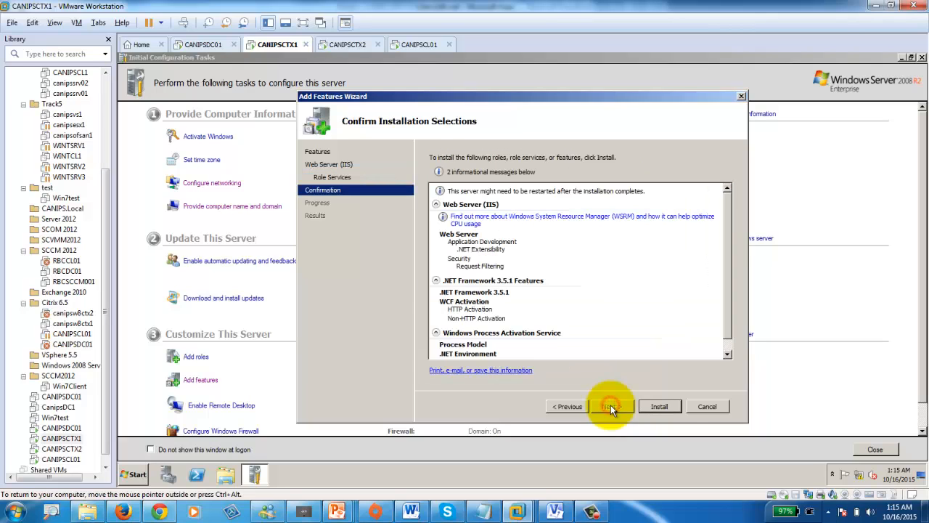
click(679, 407)
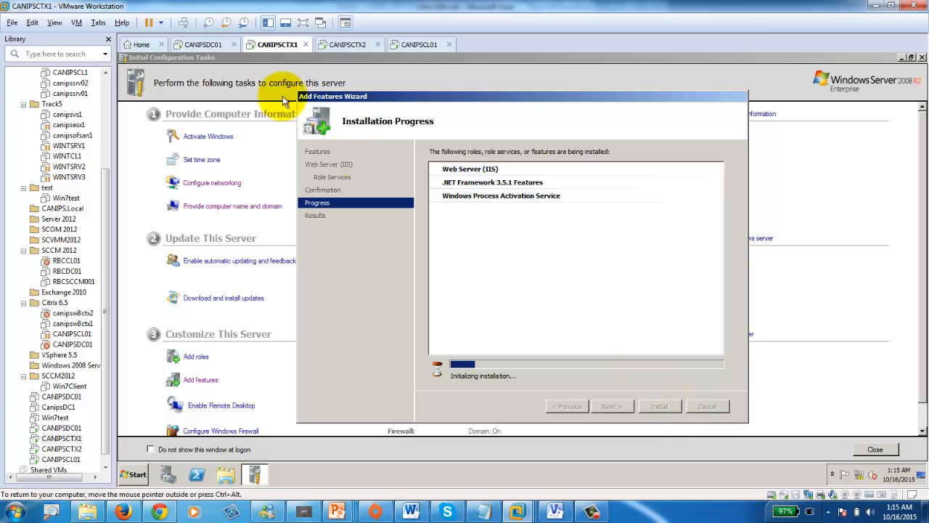
click(355, 46)
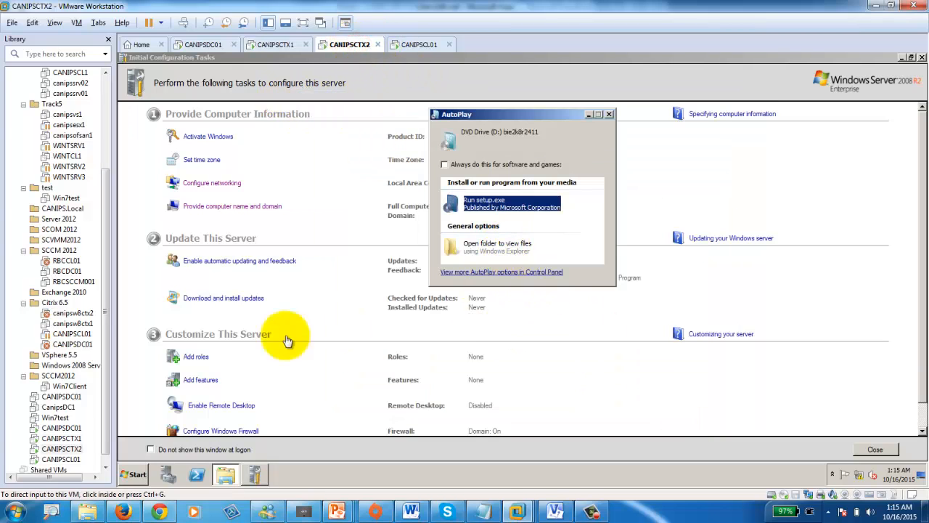
- Start installing .NET Framework 3.5.1 plus required Web Server role services on CANIPSCTX2, then check CANIPSDC01
click(200, 381)
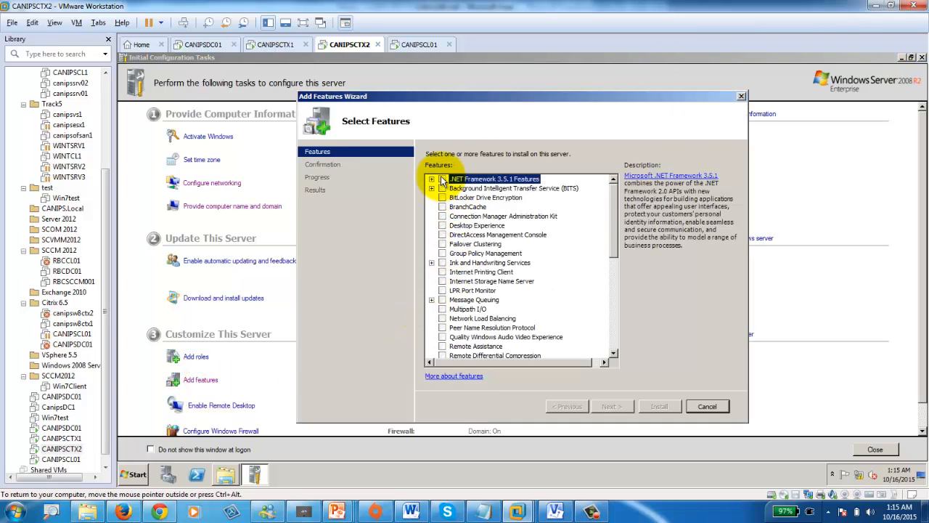
click(442, 180)
click(596, 323)
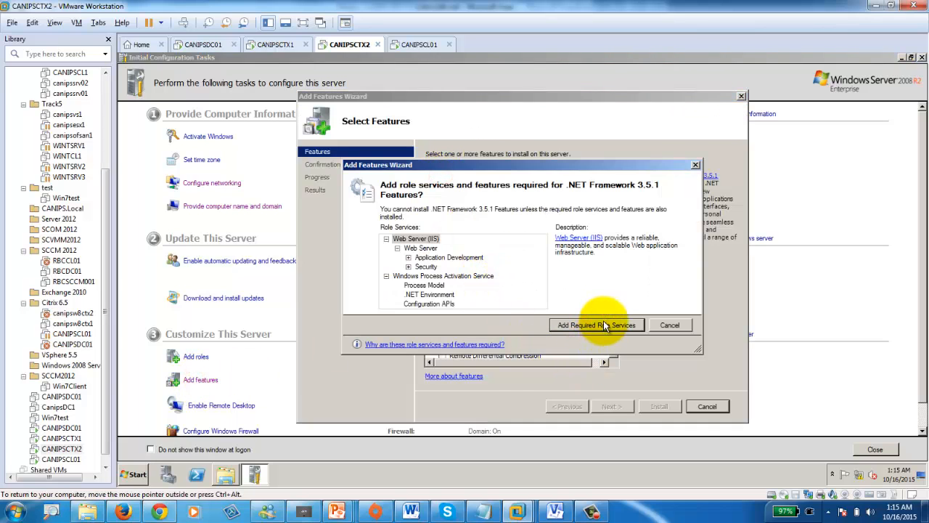
click(597, 326)
click(612, 408)
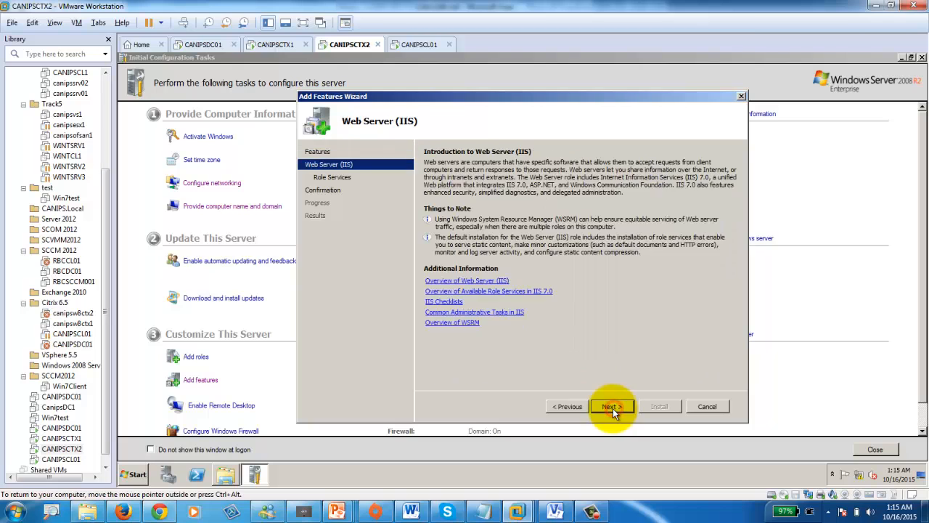
click(613, 408)
click(617, 408)
click(659, 407)
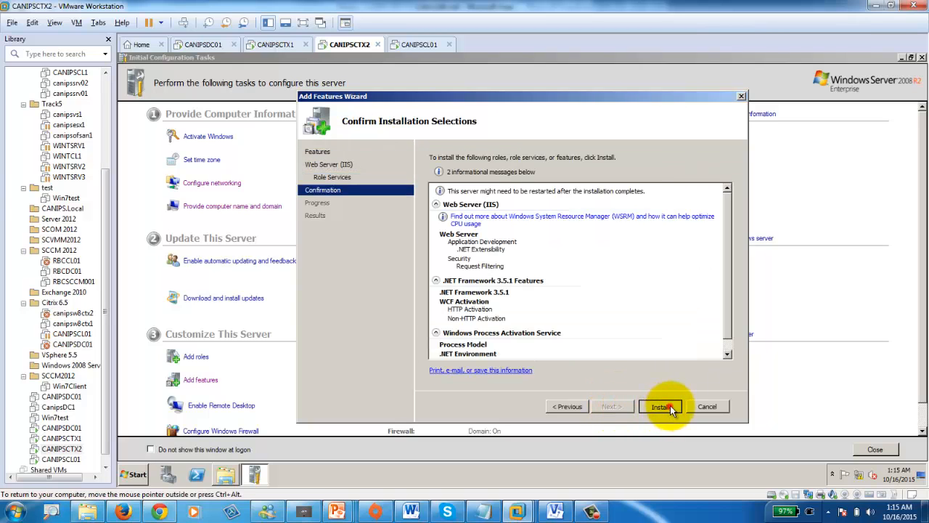
click(278, 45)
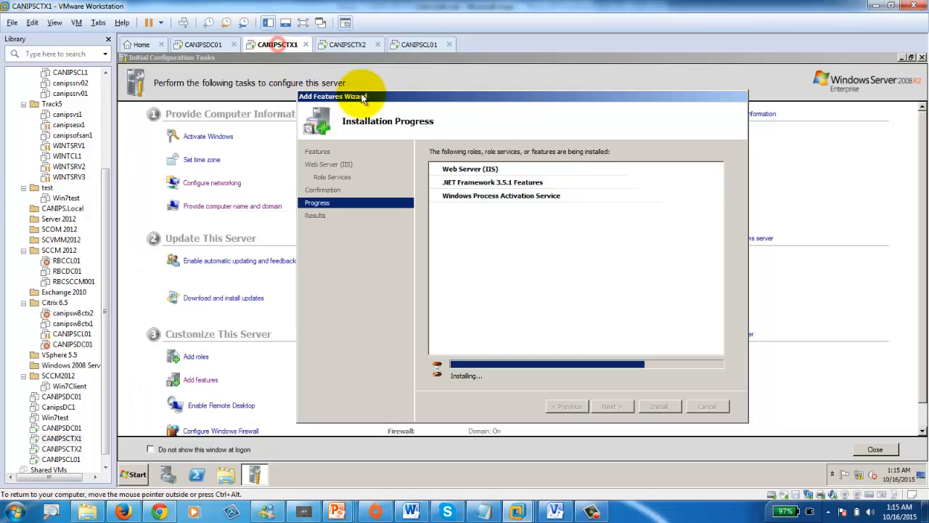
click(205, 45)
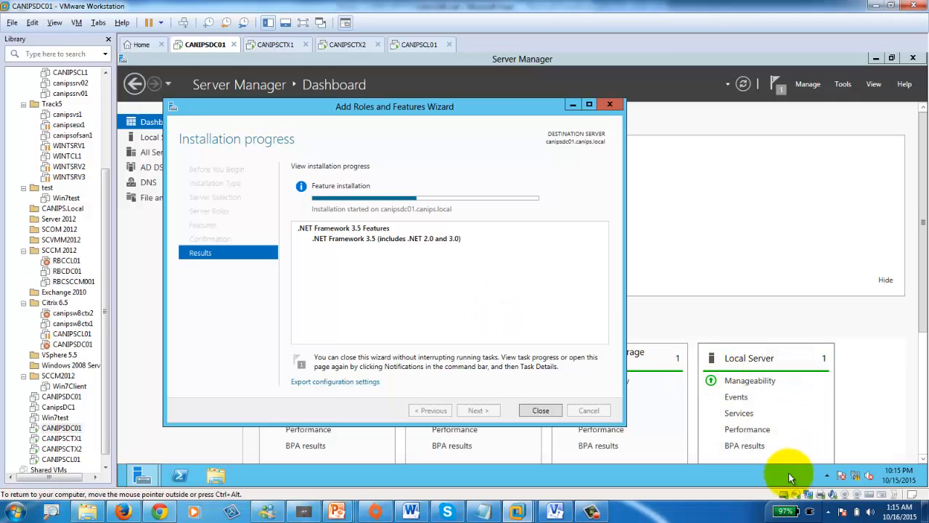
- Close the finished installation results on CANIPSCTX1 and CANIPSCTX2, returning to CANIPSDC01's failed install
mouse_move(798, 502)
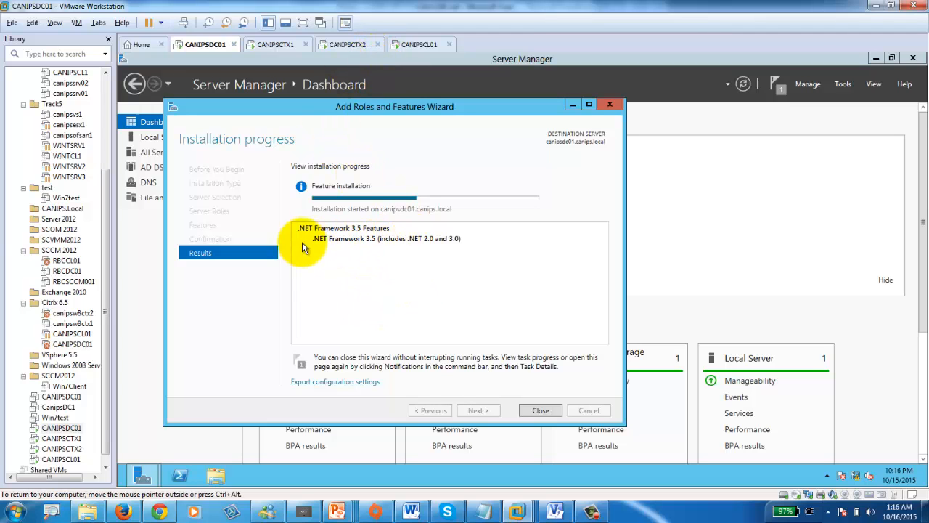
click(276, 43)
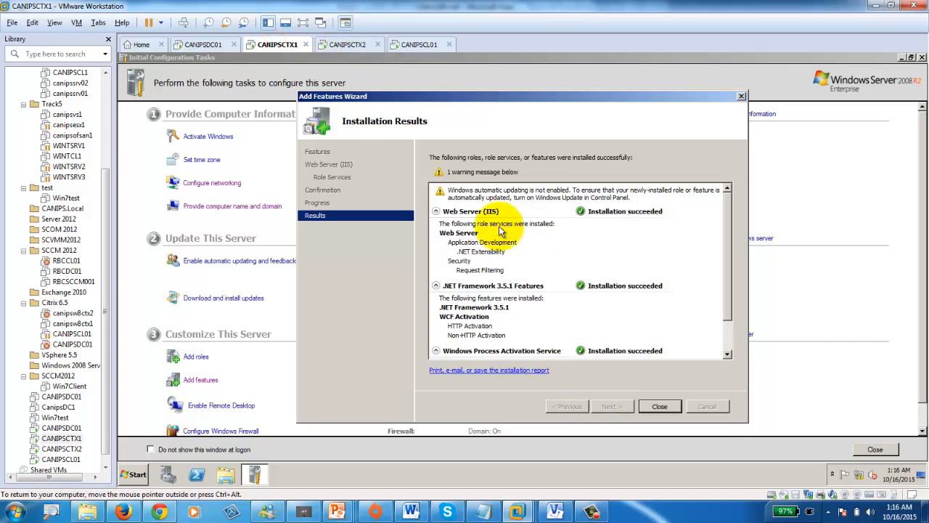
click(659, 406)
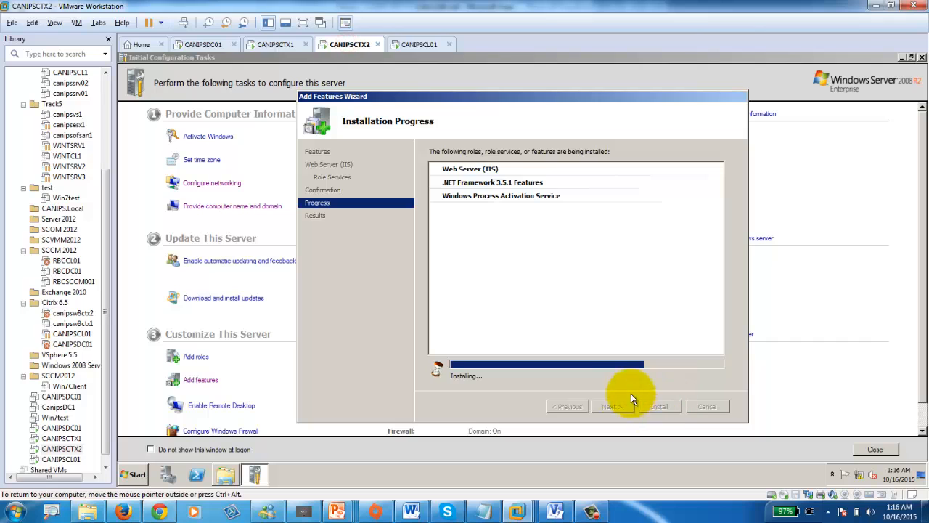
click(204, 45)
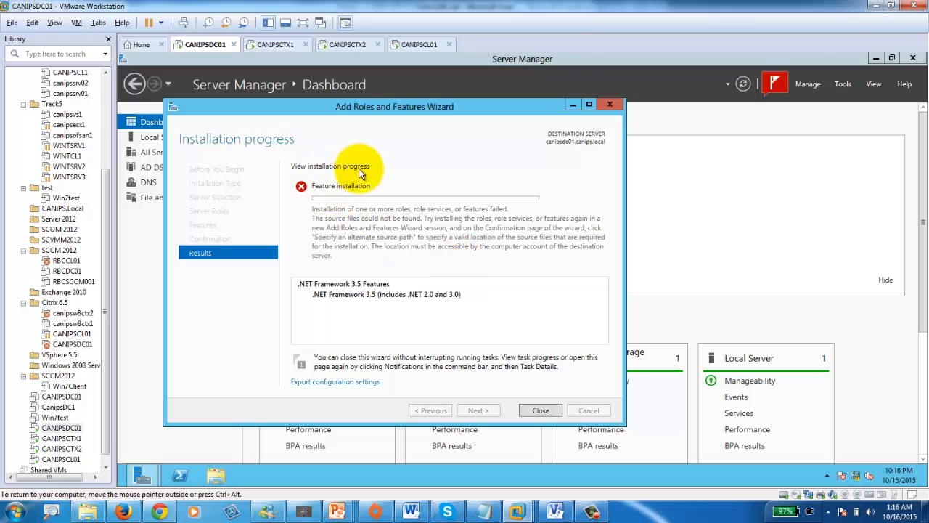
click(269, 46)
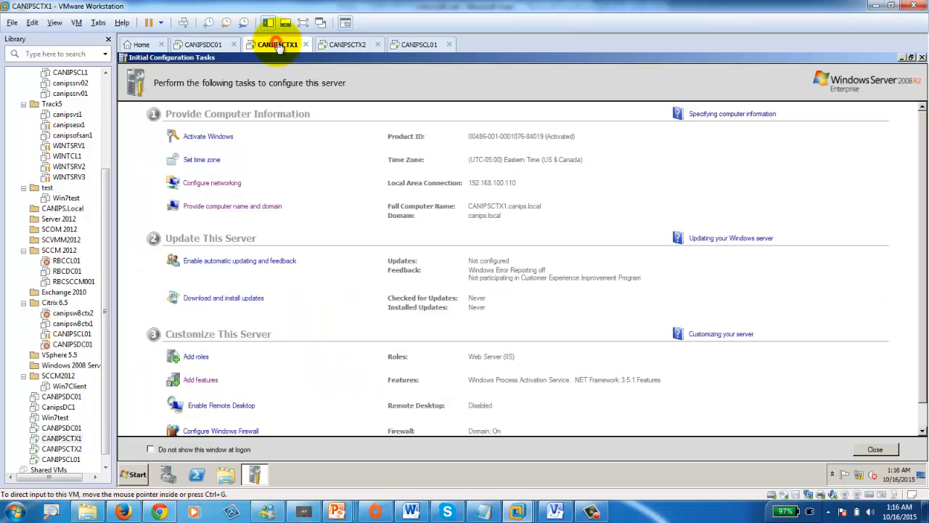
click(344, 45)
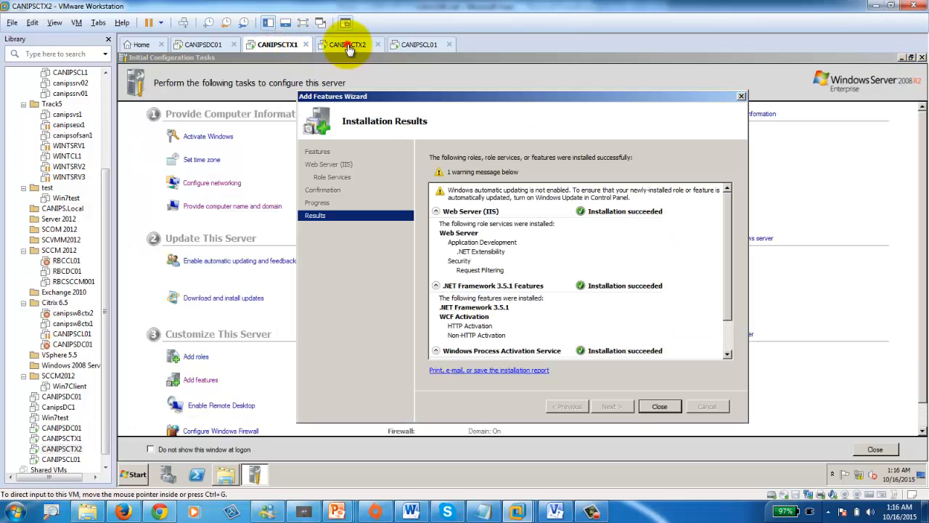
click(659, 406)
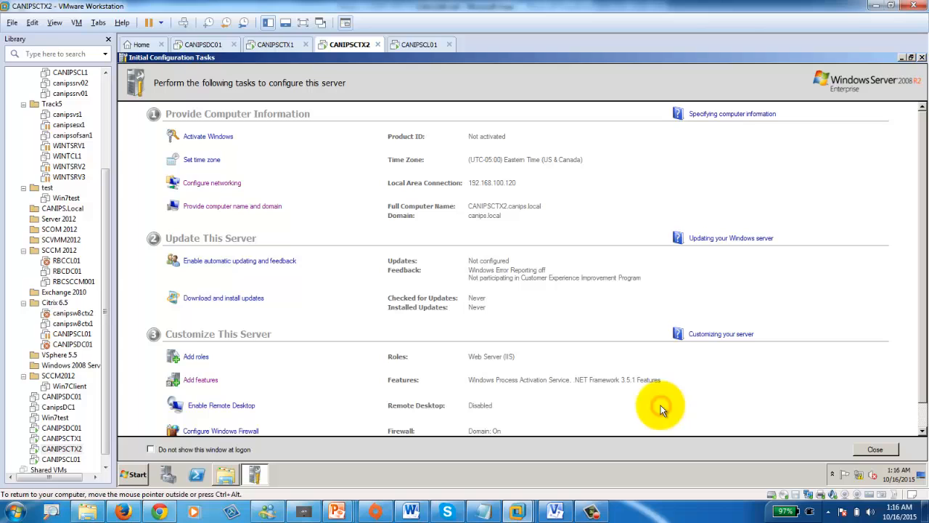
click(203, 46)
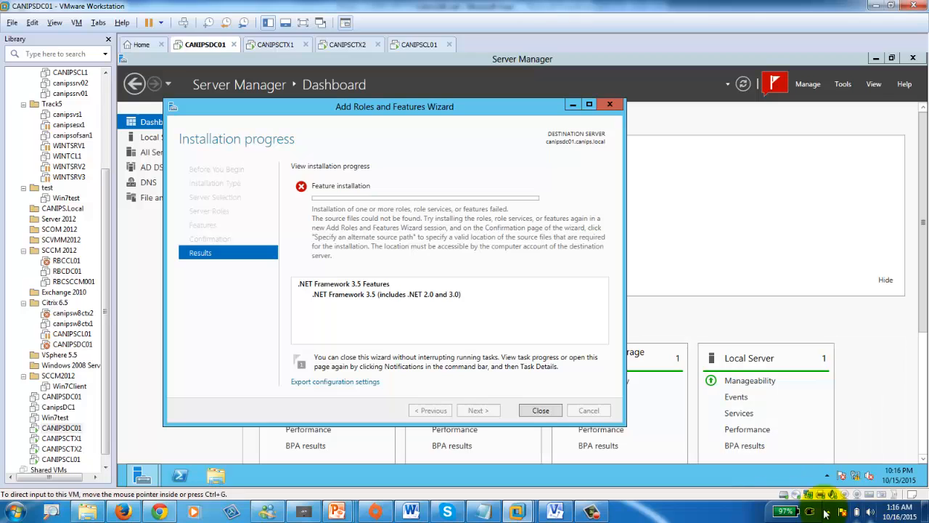
- Check which ISO is mounted in CANIPSDC01's DVD drive, then close the failed installation wizard
click(801, 496)
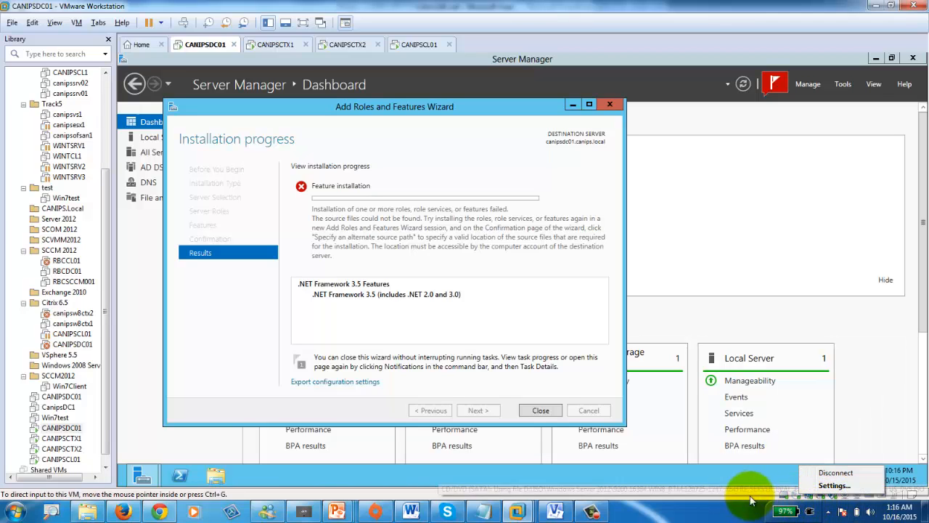
click(797, 496)
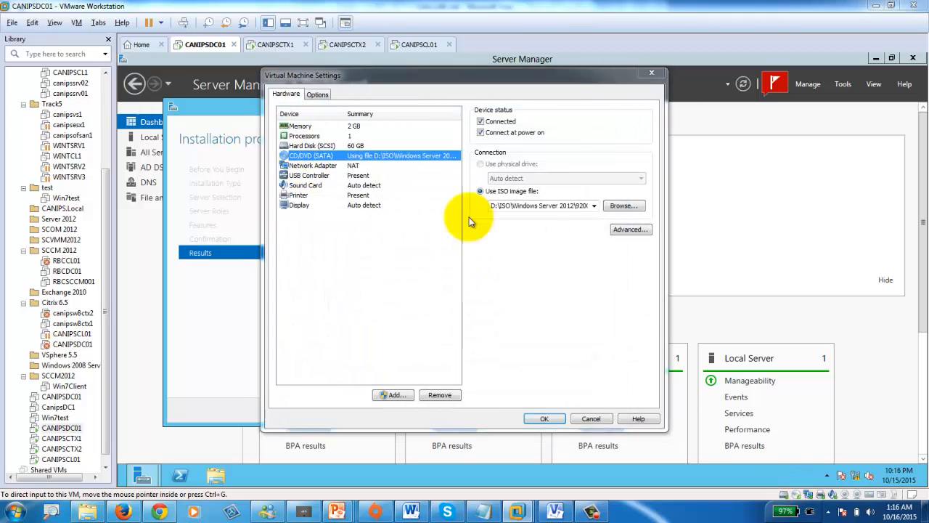
drag(500, 205, 602, 205)
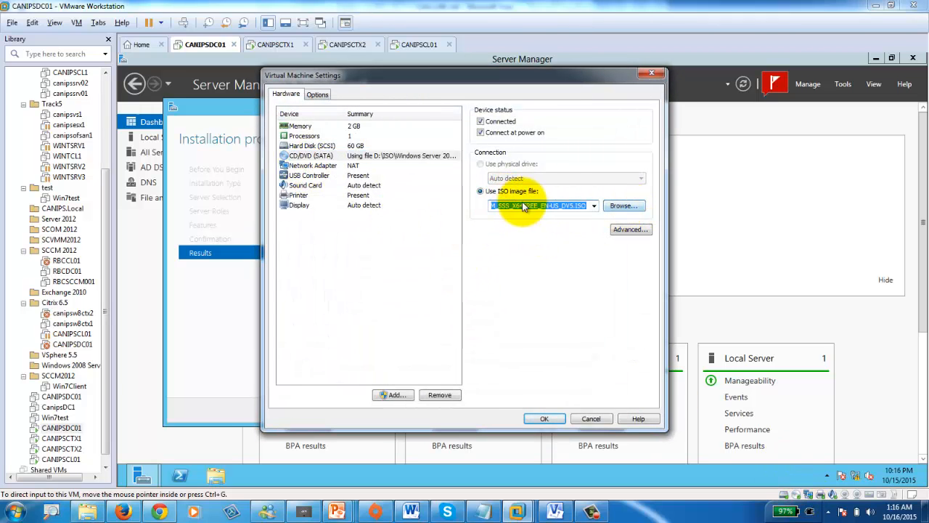
click(591, 419)
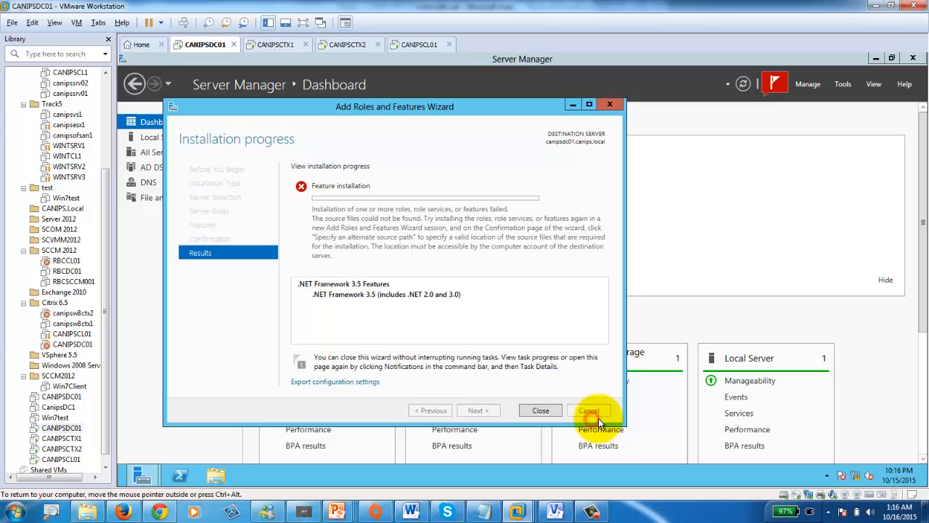
click(540, 411)
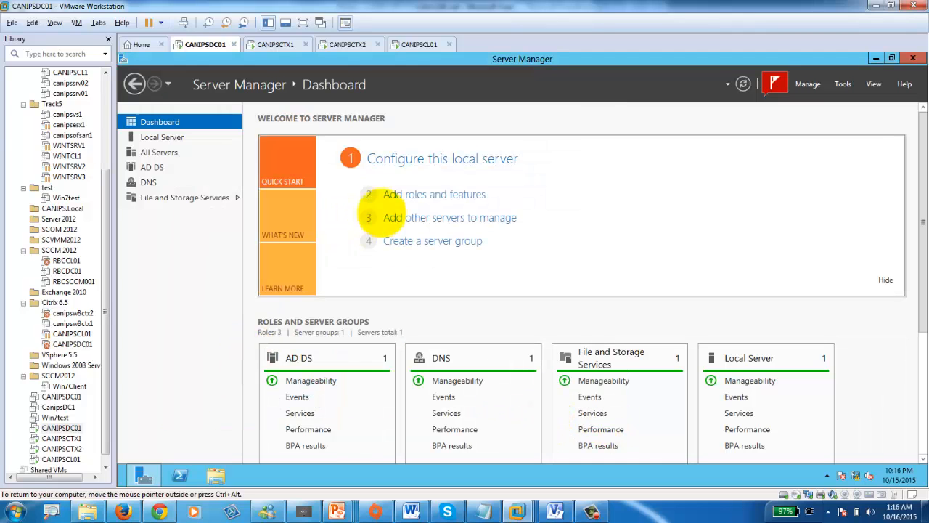
- Rerun Add Roles and Features selecting .NET Framework 3.5 Features, up to the confirmation page
click(416, 203)
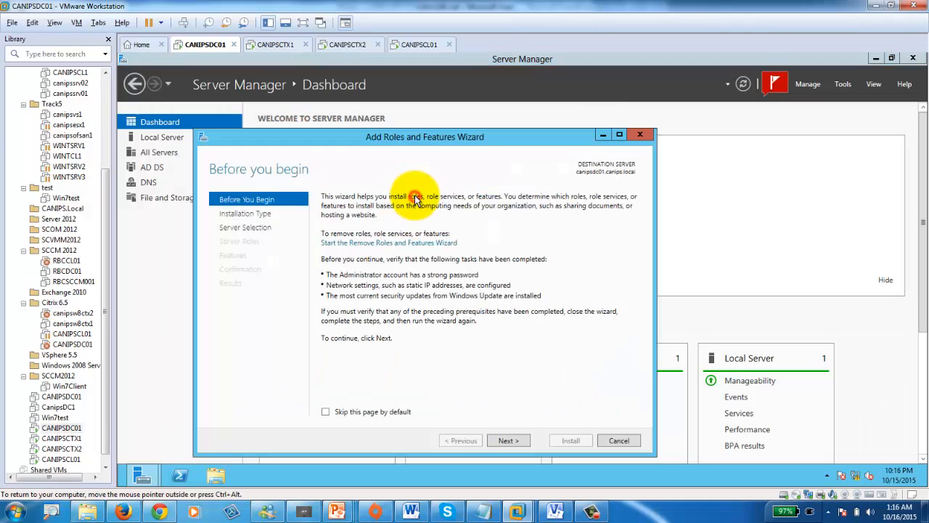
click(508, 440)
click(508, 441)
click(508, 440)
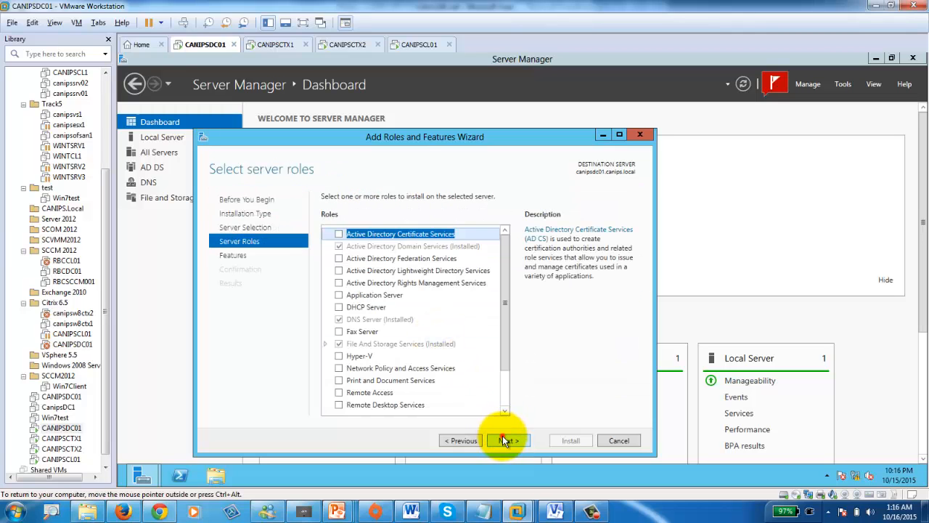
click(504, 438)
click(339, 235)
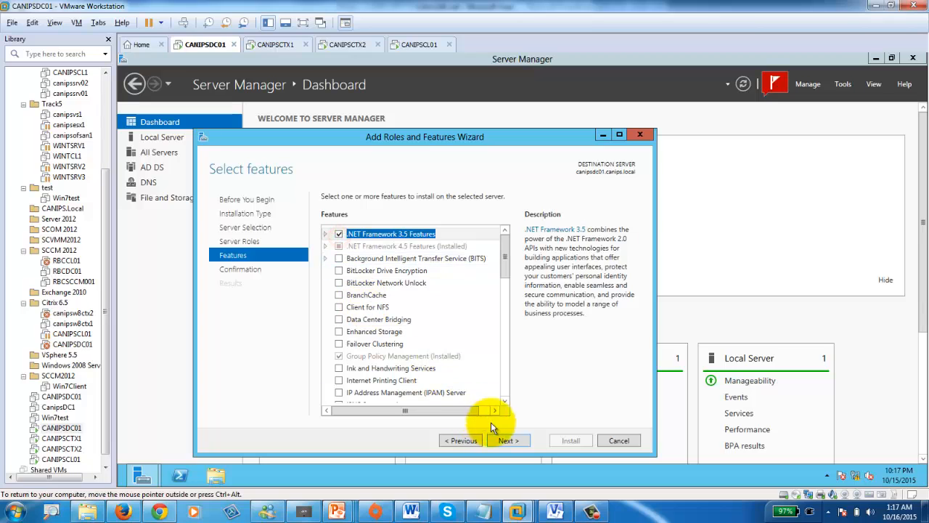
click(510, 441)
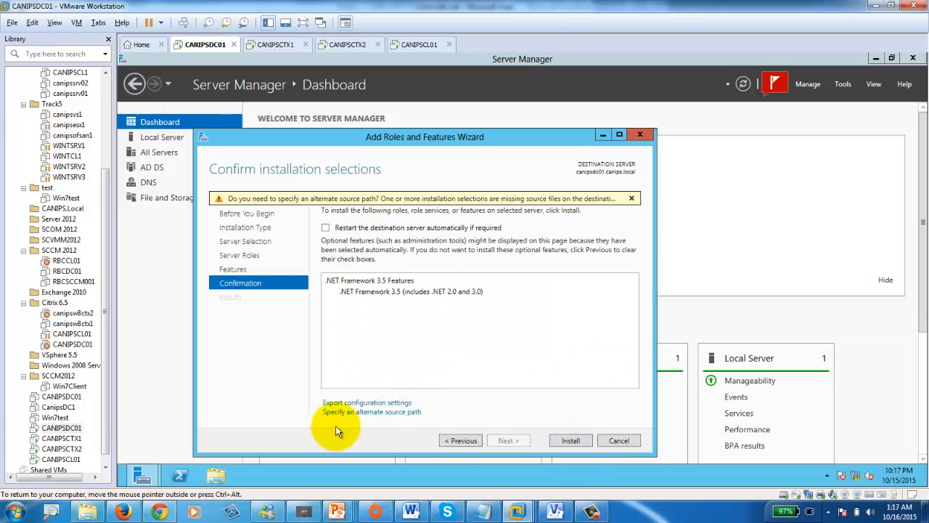
- Locate the sources\sxs folder on the DVD drive in Explorer and copy its path
click(353, 411)
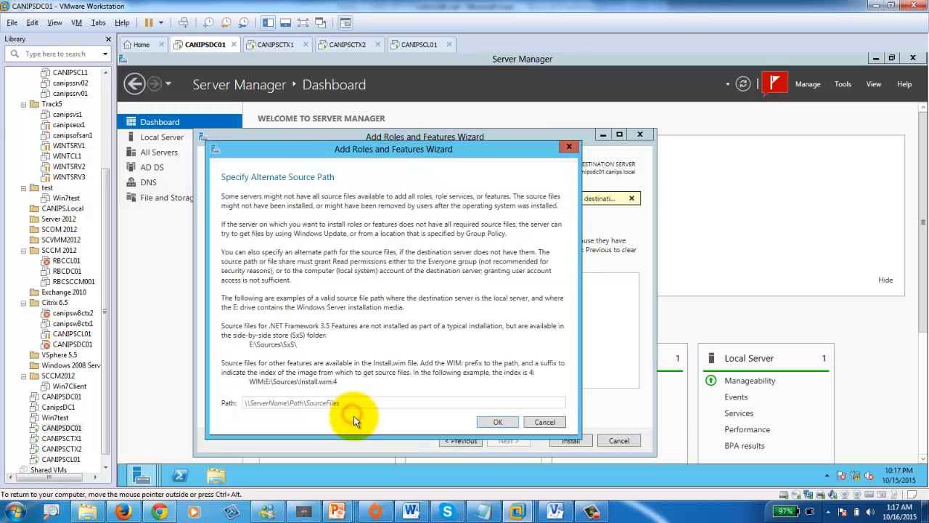
click(207, 473)
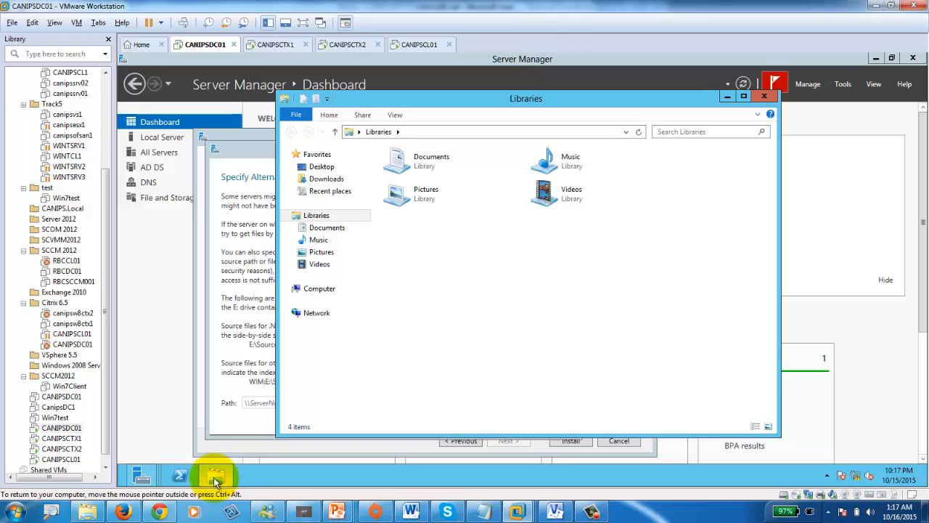
click(233, 327)
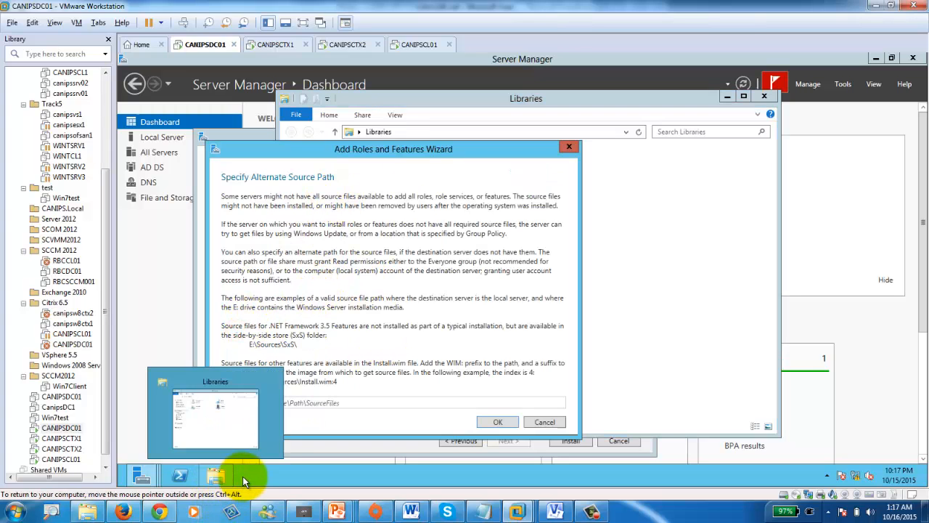
click(219, 479)
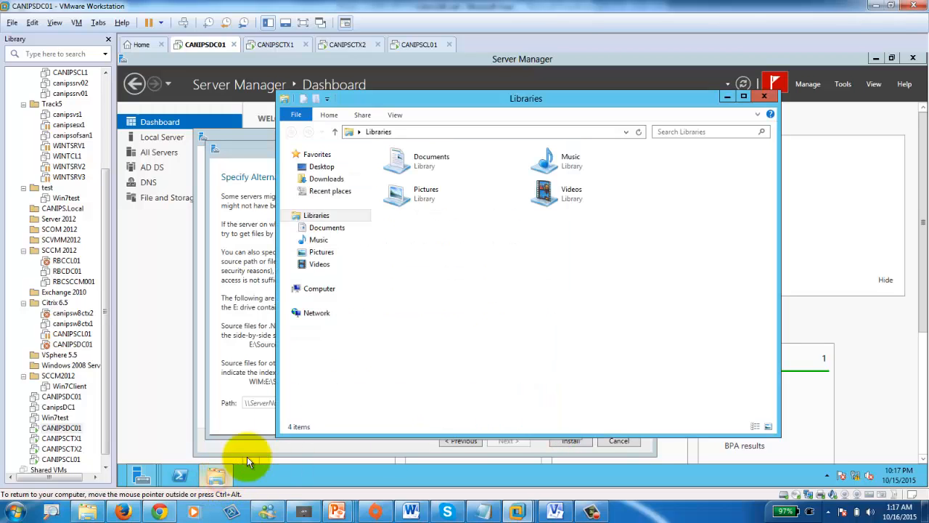
click(288, 288)
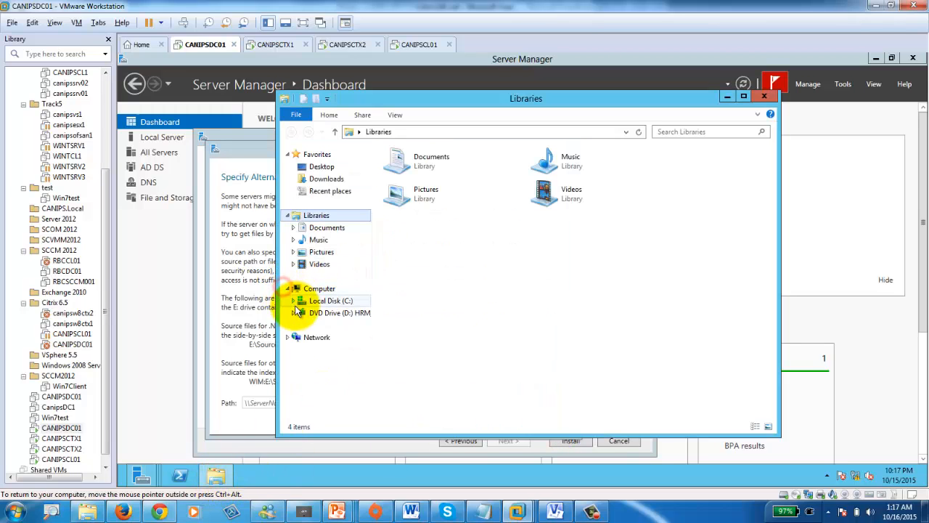
click(292, 312)
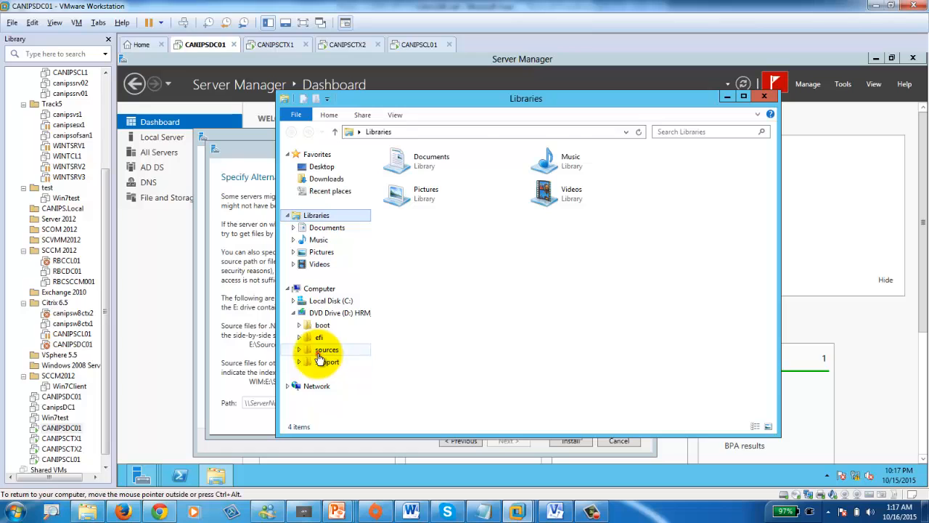
click(321, 350)
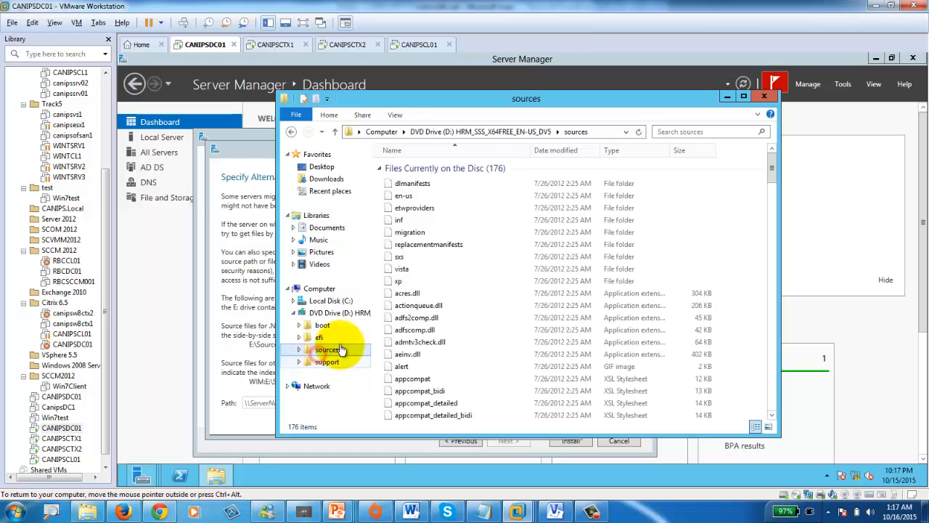
double_click(399, 258)
click(573, 131)
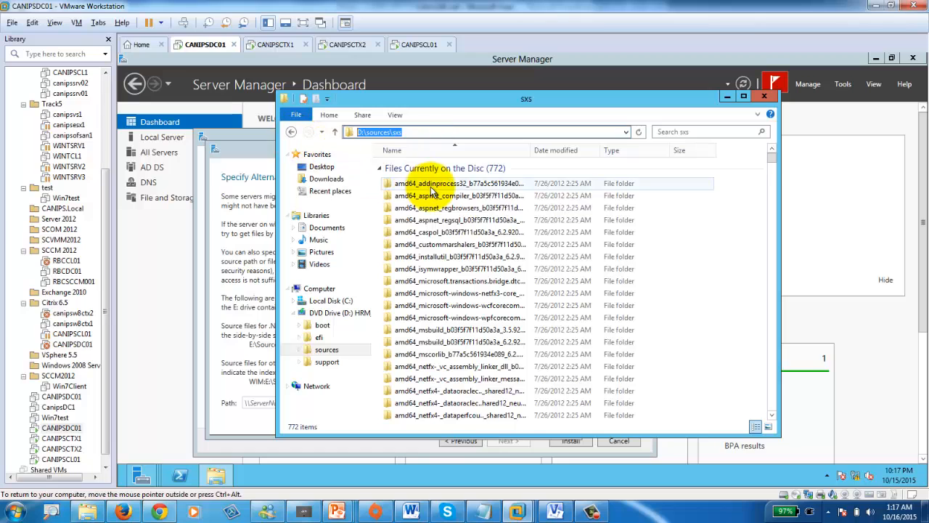
- Set the alternate source path to D:\sources\sxs and tick automatic restart if required
click(243, 358)
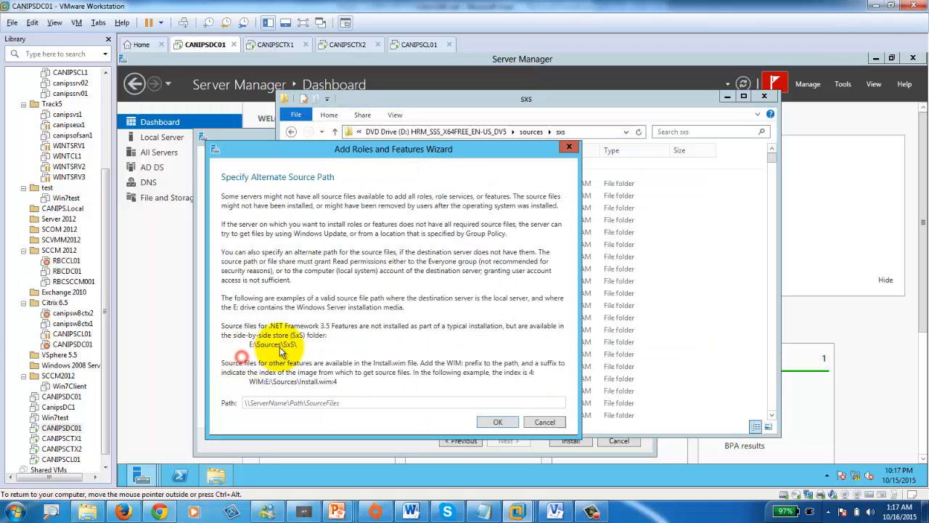
click(307, 403)
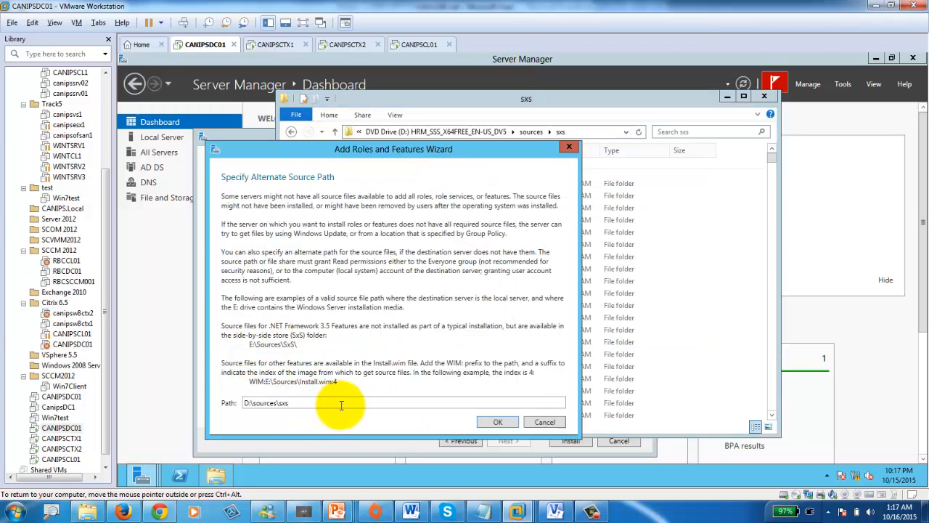
click(500, 423)
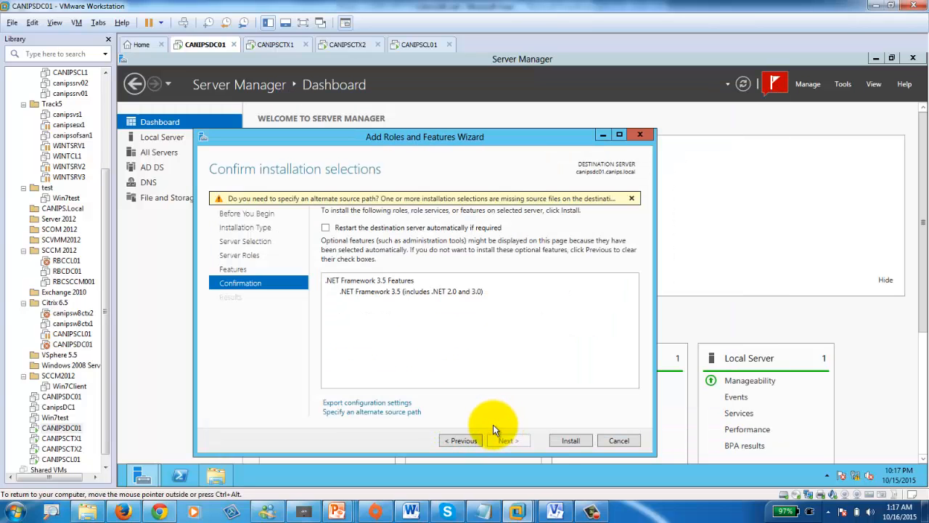
click(326, 227)
- Accept the automatic restart warning and start the .NET Framework 3.5 install on CANIPSDC01
click(566, 304)
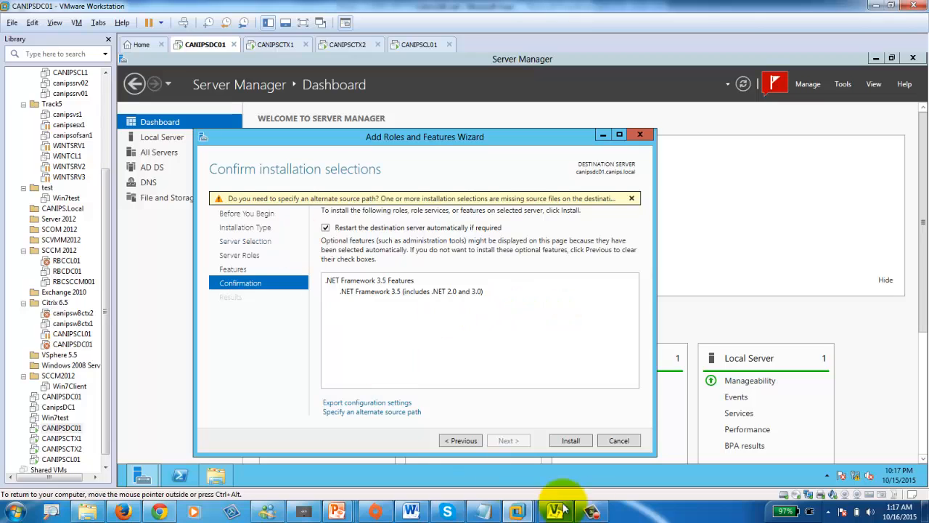
click(572, 440)
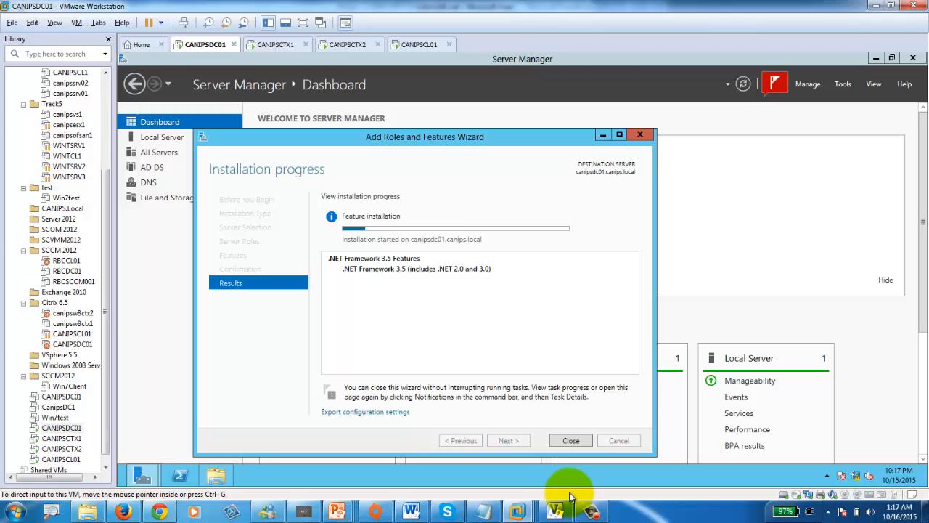
click(348, 44)
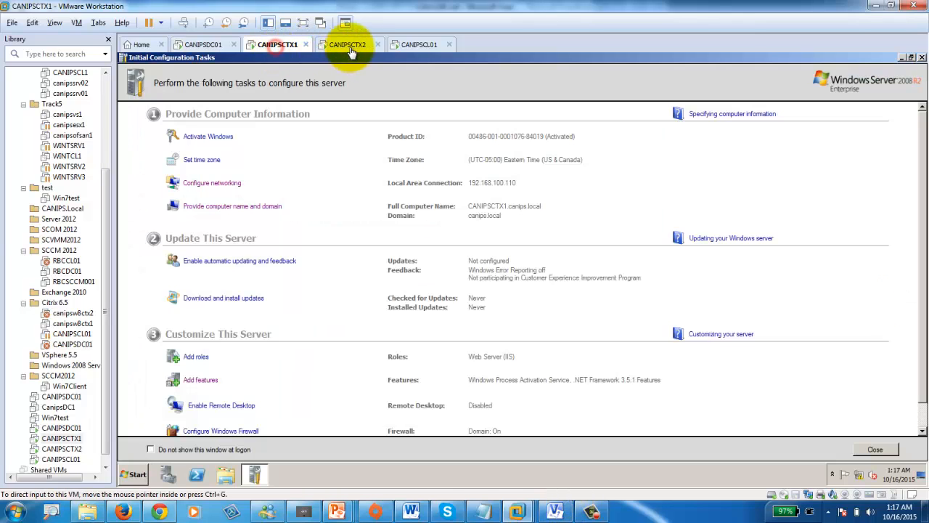
click(274, 44)
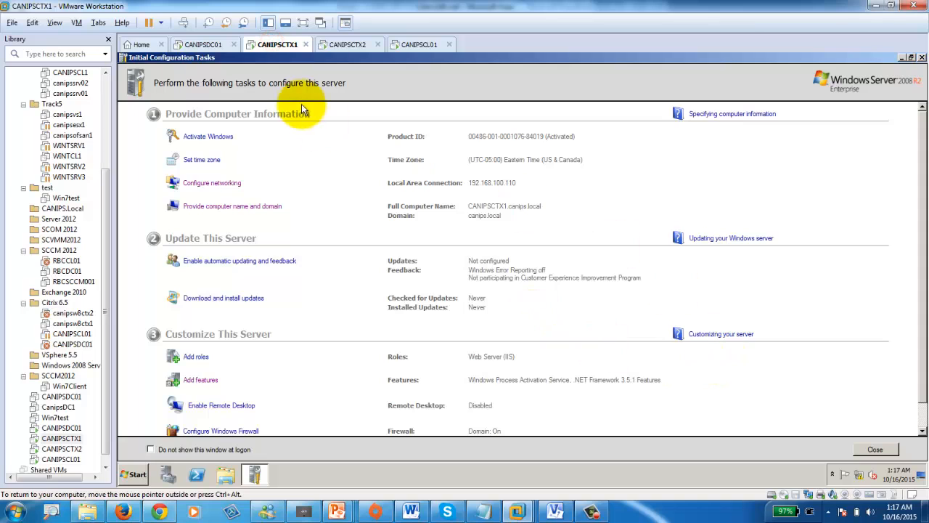
click(200, 44)
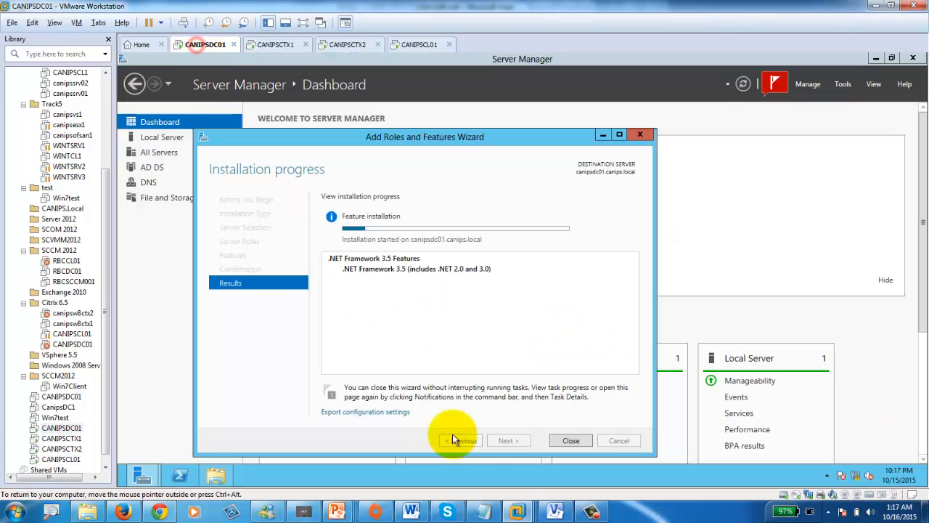
click(273, 45)
click(202, 48)
click(285, 46)
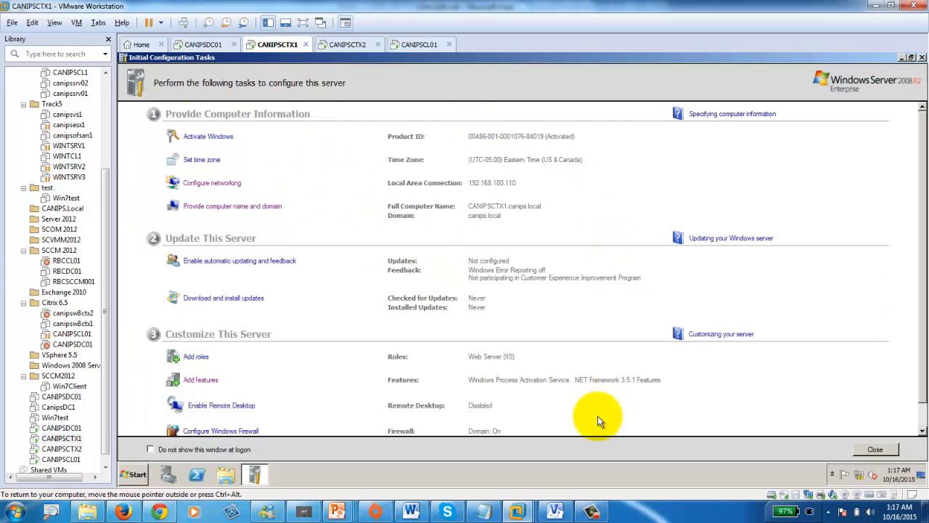
right_click(270, 43)
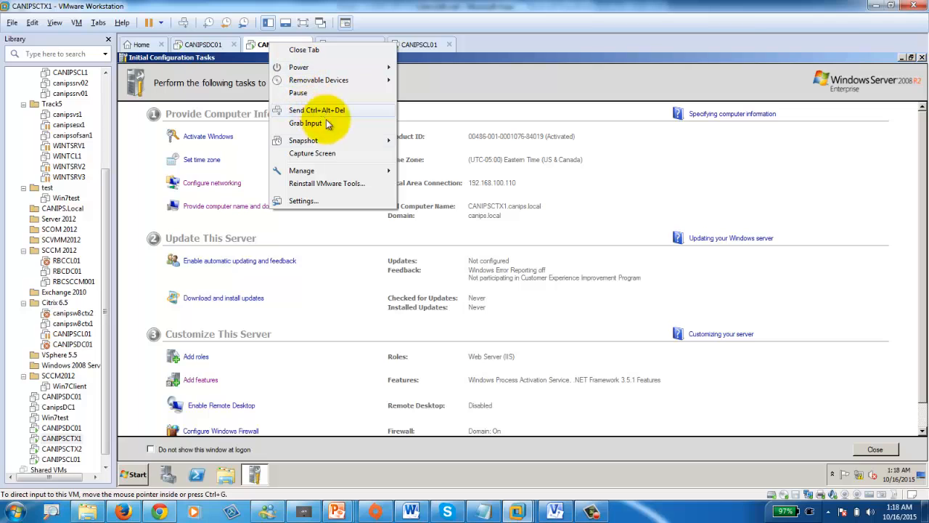
- Point CANIPSCTX1's virtual DVD drive to the Citrix XenApp 6.5 for Windows 2008R2 ISO in D:\ISO
click(352, 200)
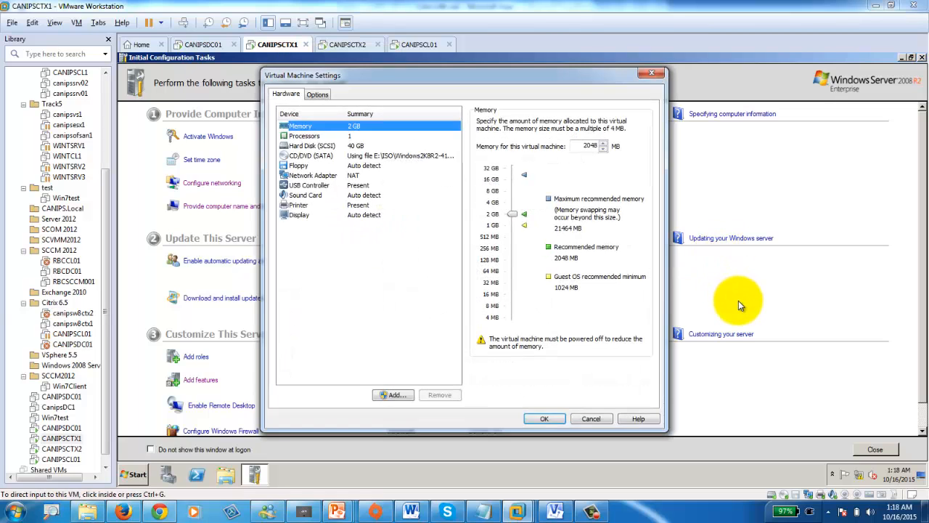
click(313, 155)
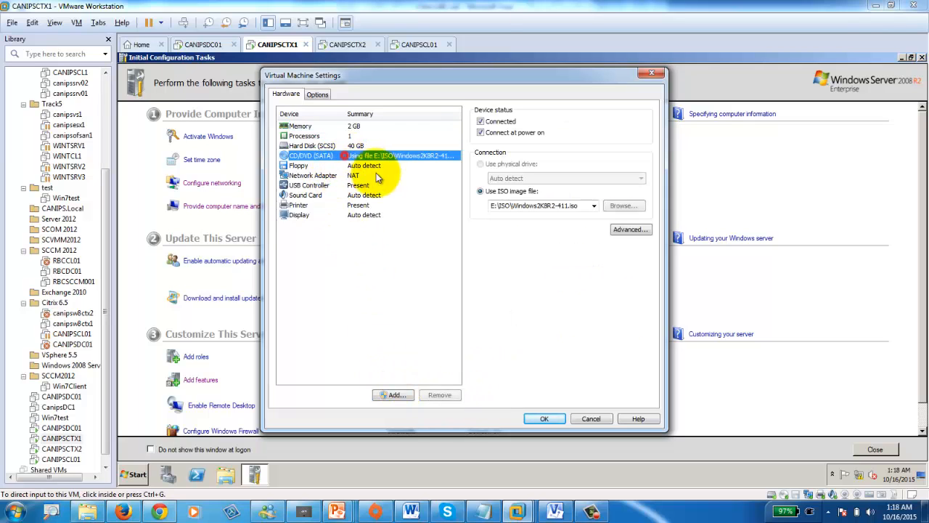
click(625, 207)
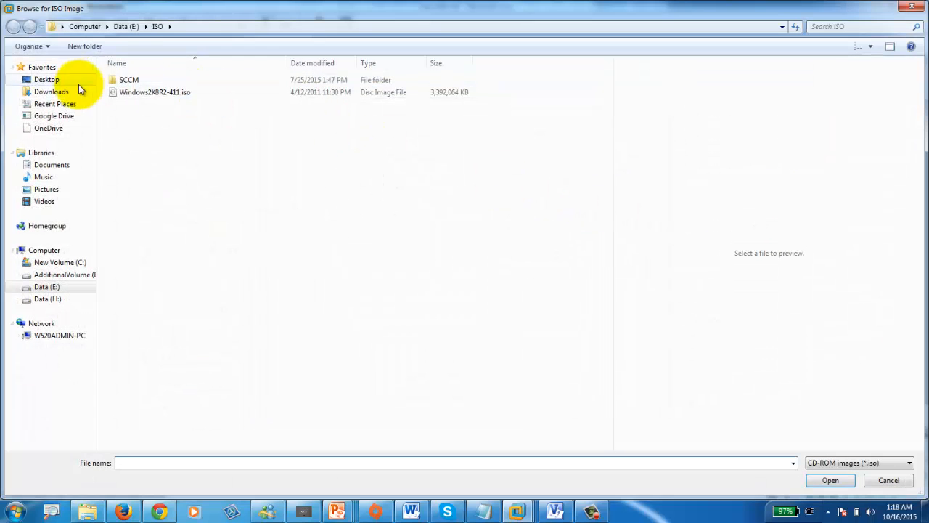
click(65, 273)
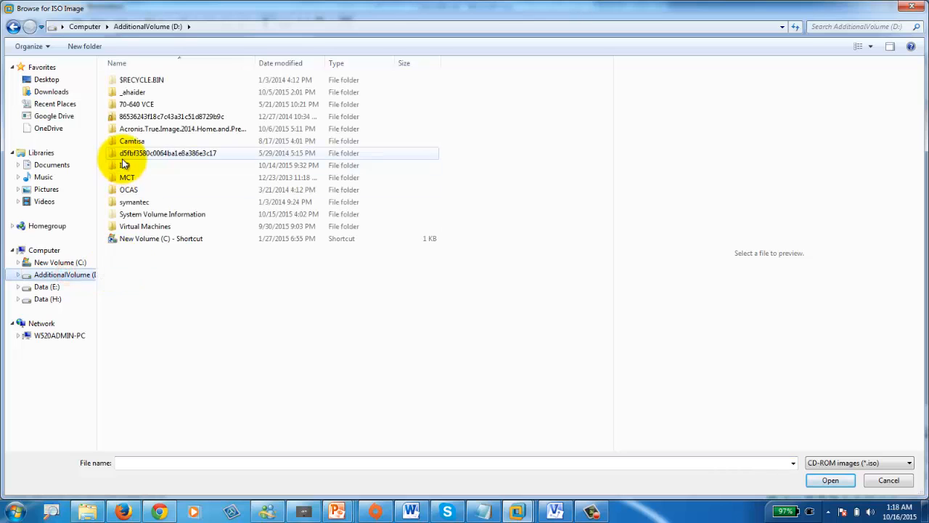
double_click(124, 165)
double_click(130, 92)
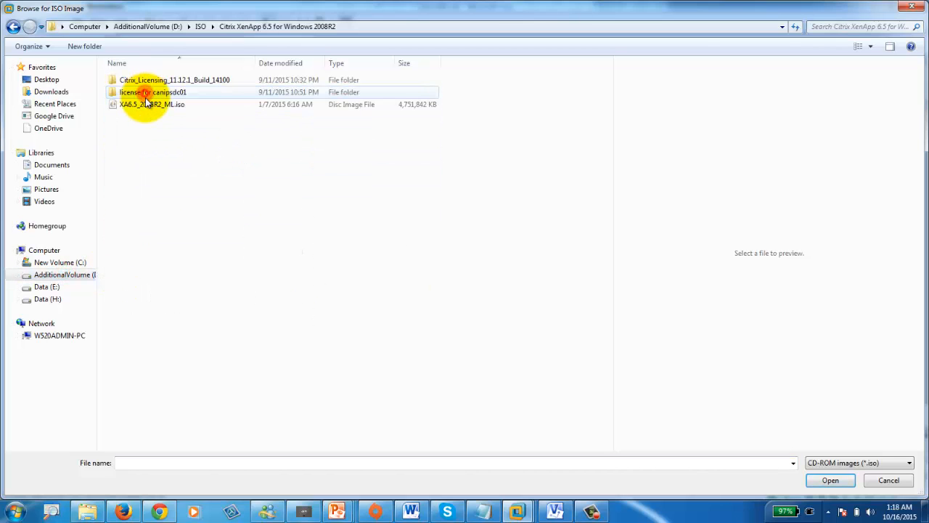
double_click(145, 105)
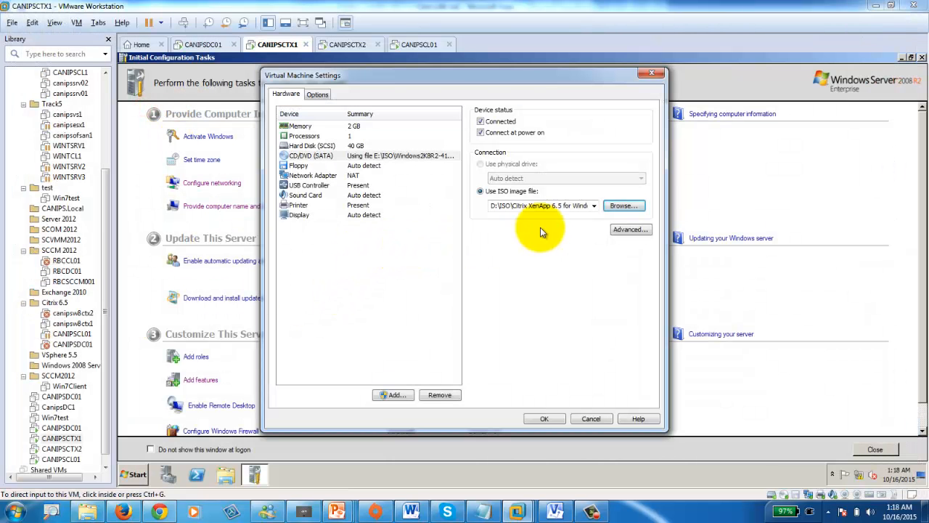
click(543, 420)
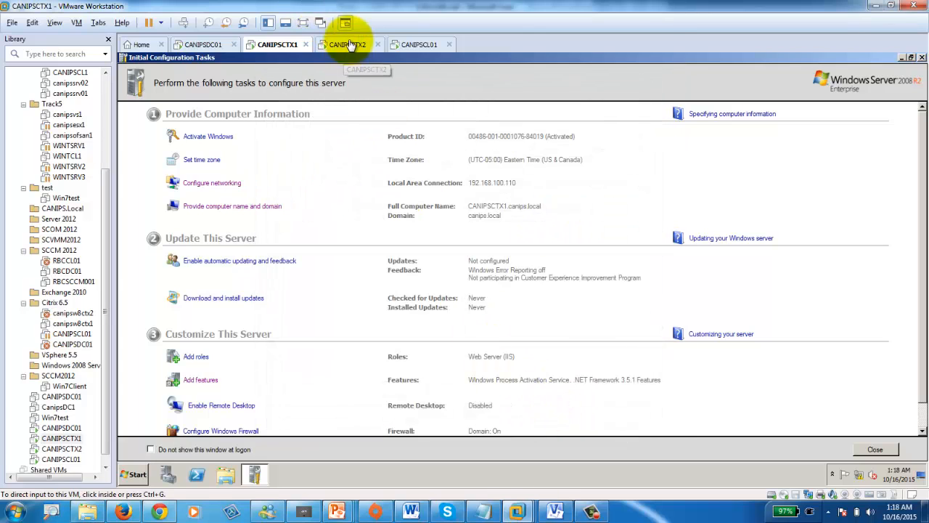
- Mount the same Citrix XenApp 6.5 ISO from D:\ISO in CANIPSCTX2's virtual DVD drive
click(350, 45)
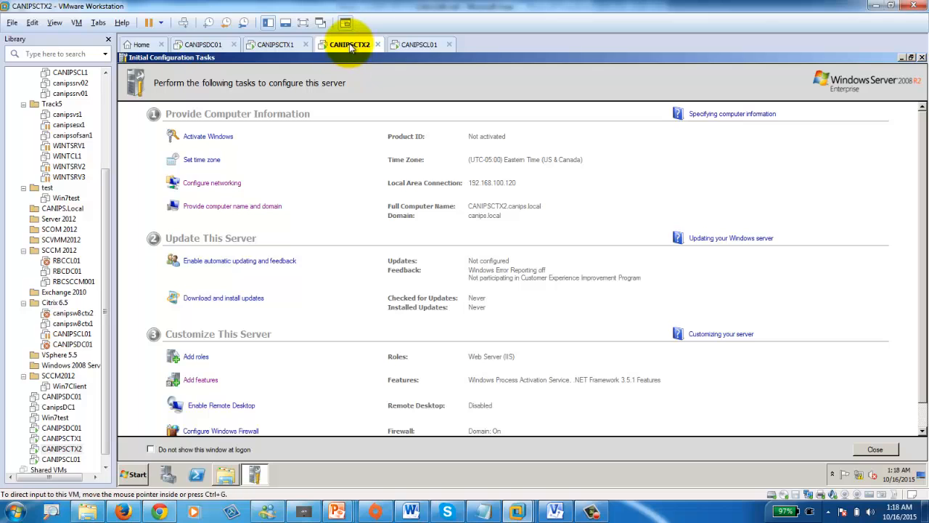
right_click(351, 48)
click(420, 203)
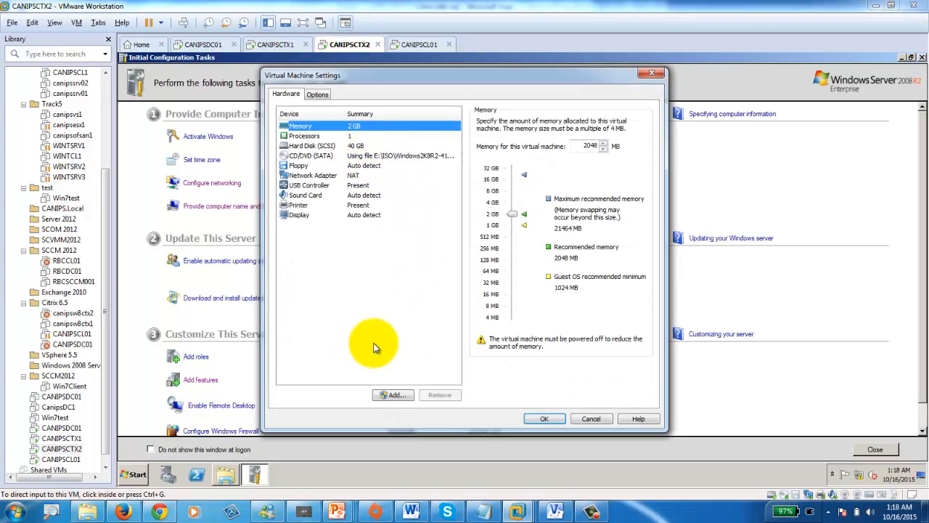
click(333, 155)
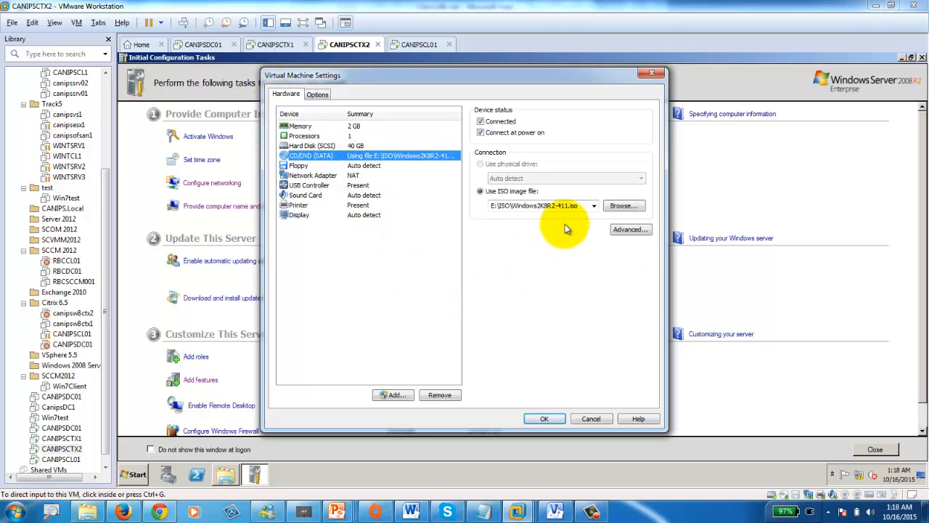
click(623, 205)
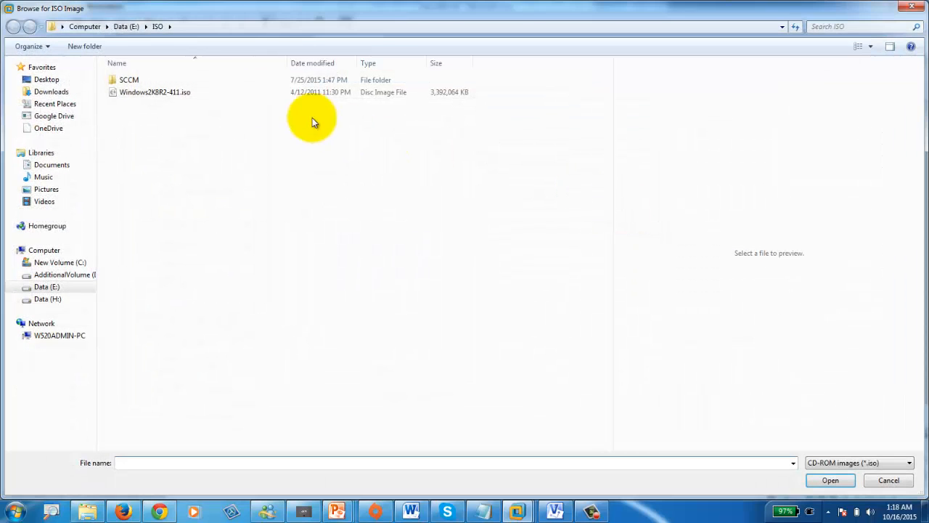
click(64, 274)
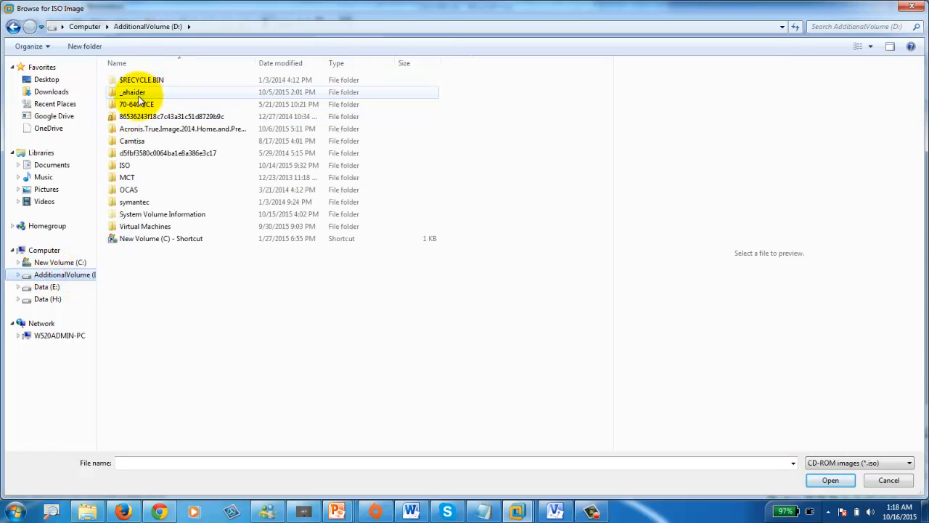
double_click(124, 165)
double_click(140, 95)
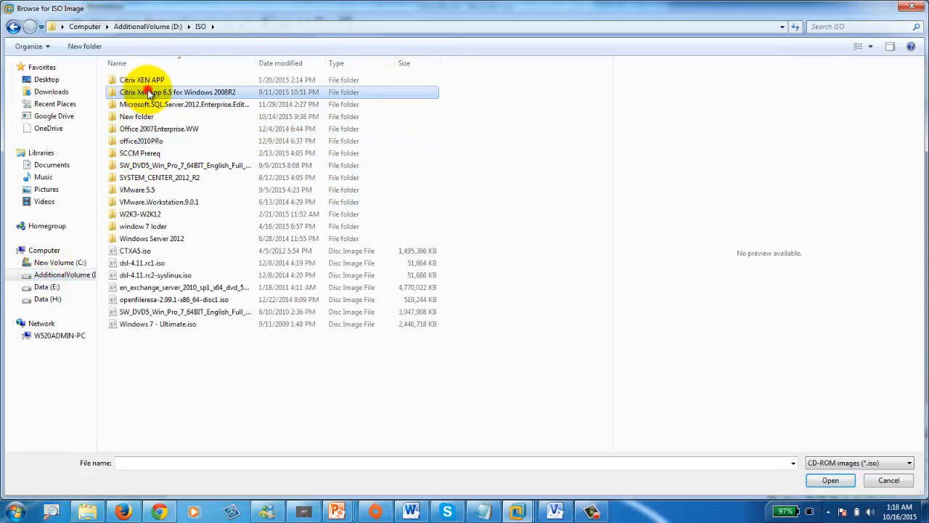
double_click(161, 102)
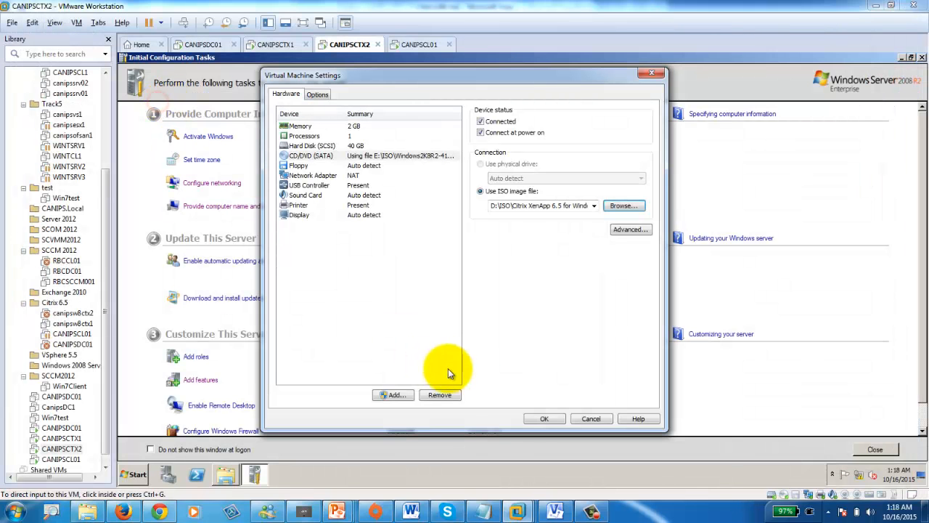
click(545, 418)
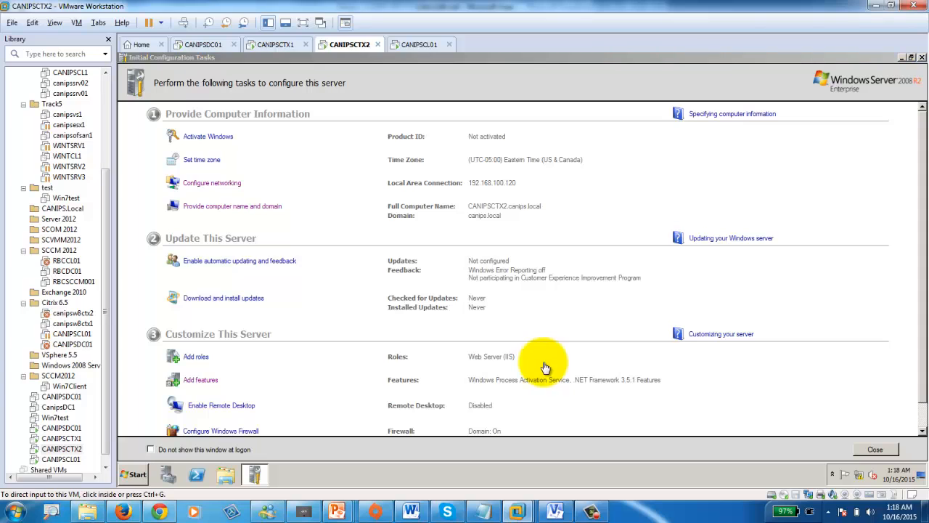
- Browse the mounted XenApp DVD (D:) in Windows Explorer on CANIPSCTX1, then close Explorer
click(259, 49)
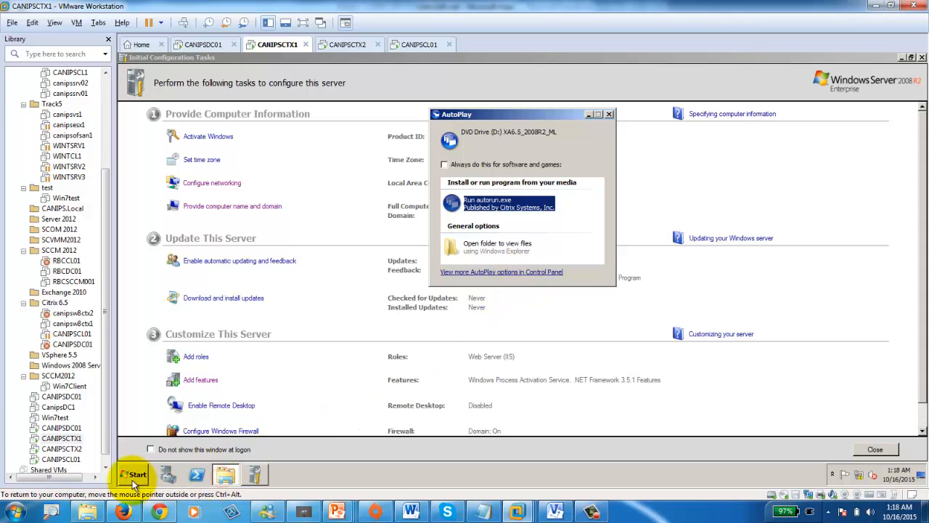
click(226, 476)
click(226, 476)
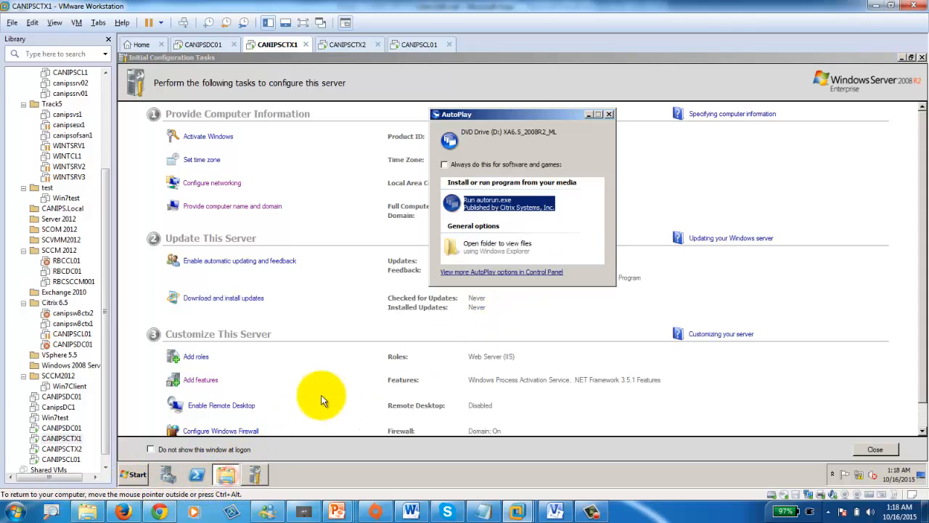
right_click(128, 474)
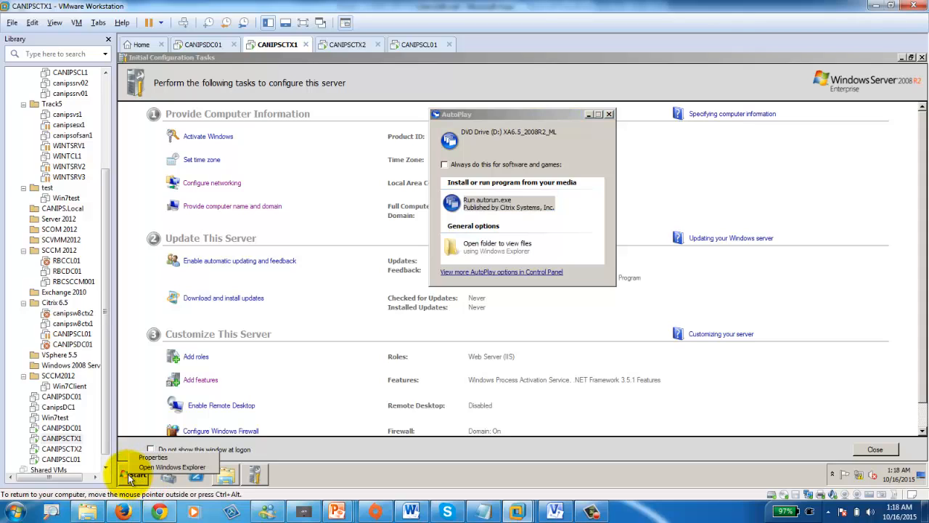
click(172, 467)
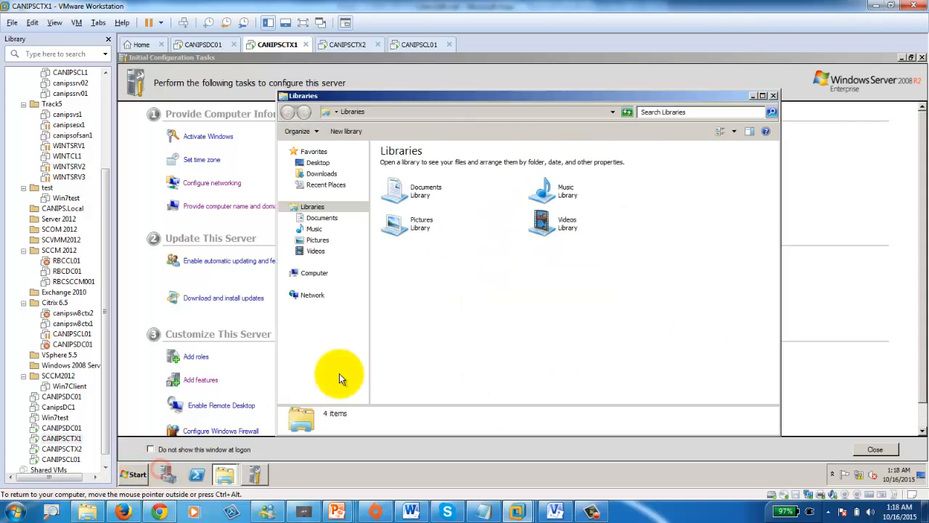
click(284, 273)
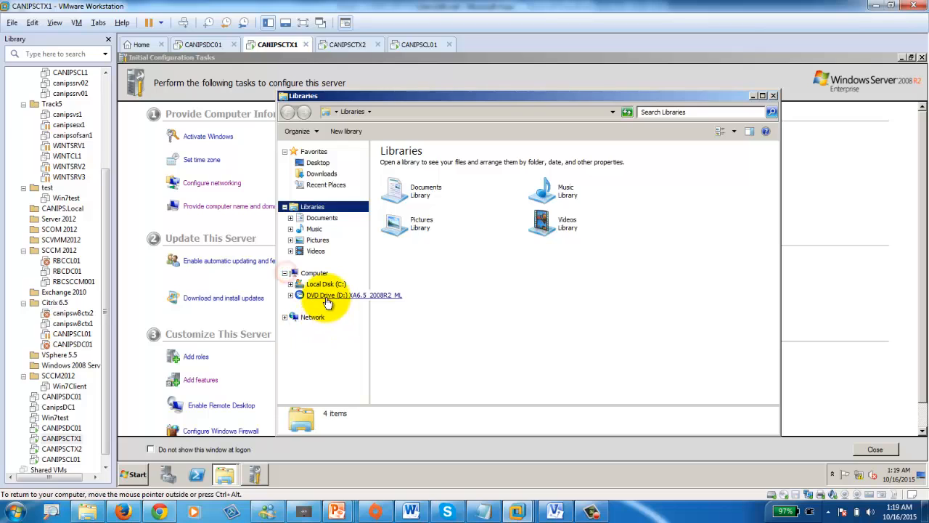
click(327, 298)
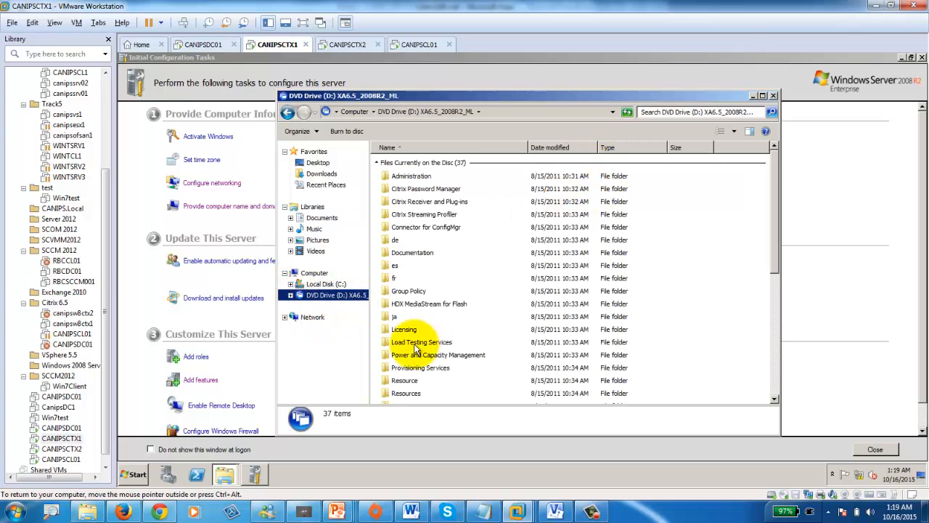
right_click(319, 298)
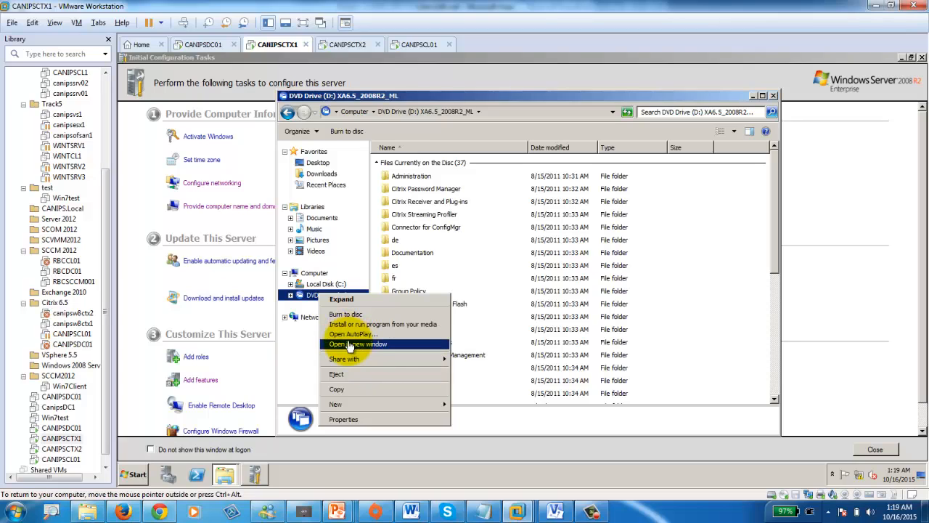
click(752, 97)
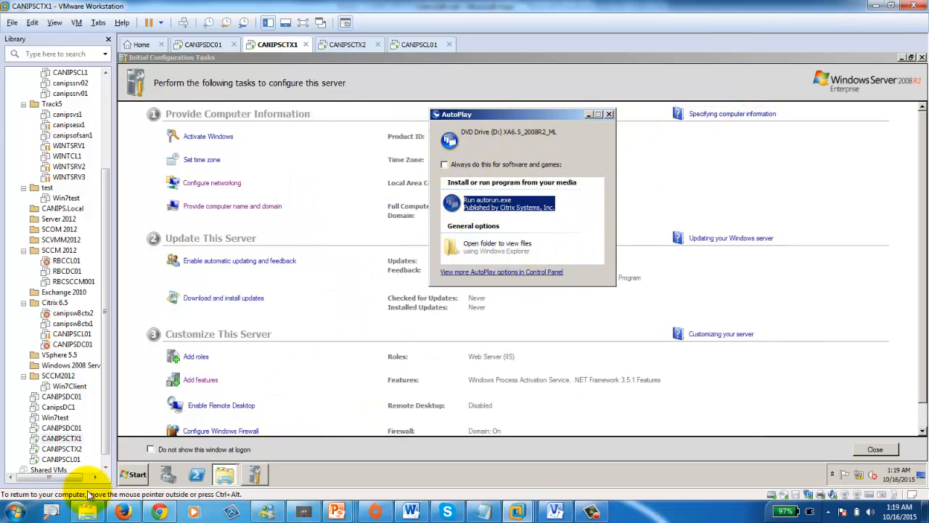
- Close the AutoPlay prompt and open the virtual DVD device settings
click(609, 114)
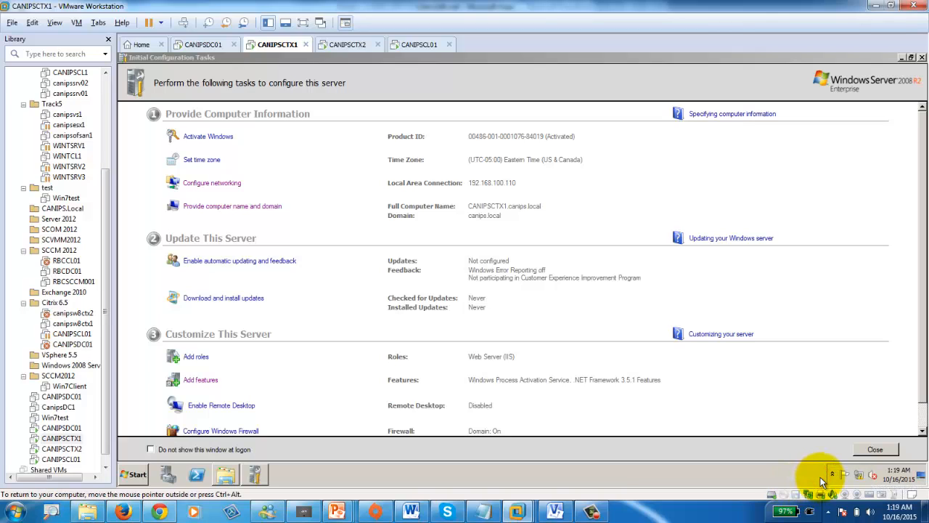
right_click(784, 495)
click(802, 481)
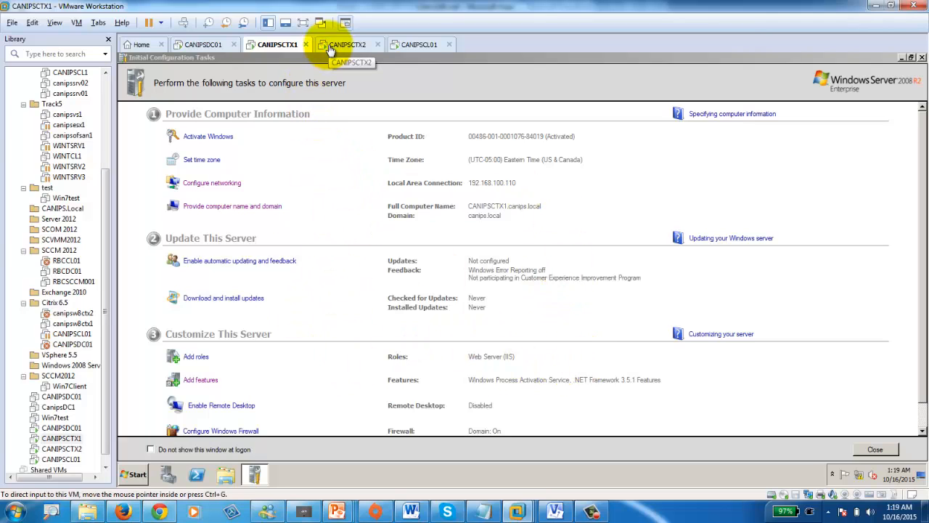
- Close CANIPSDC01's finished roles and features wizard and the sxs Explorer window
click(207, 46)
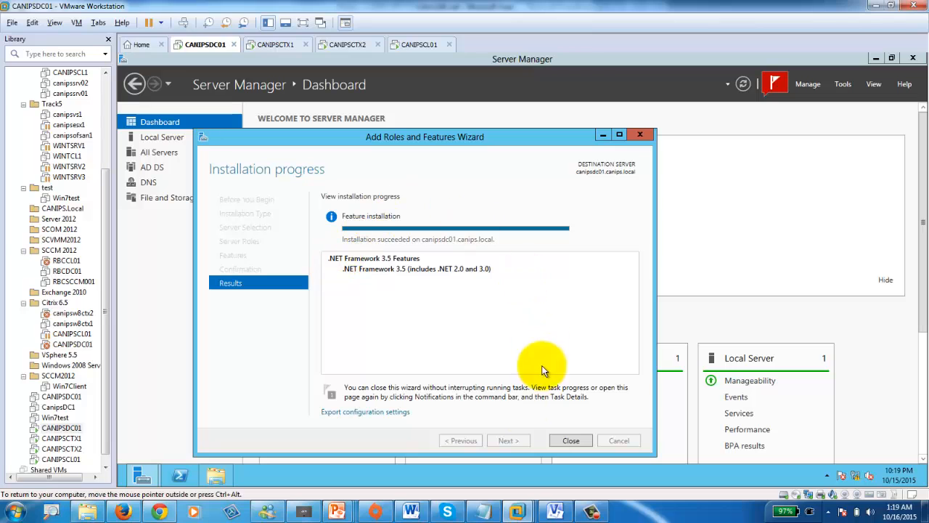
click(578, 443)
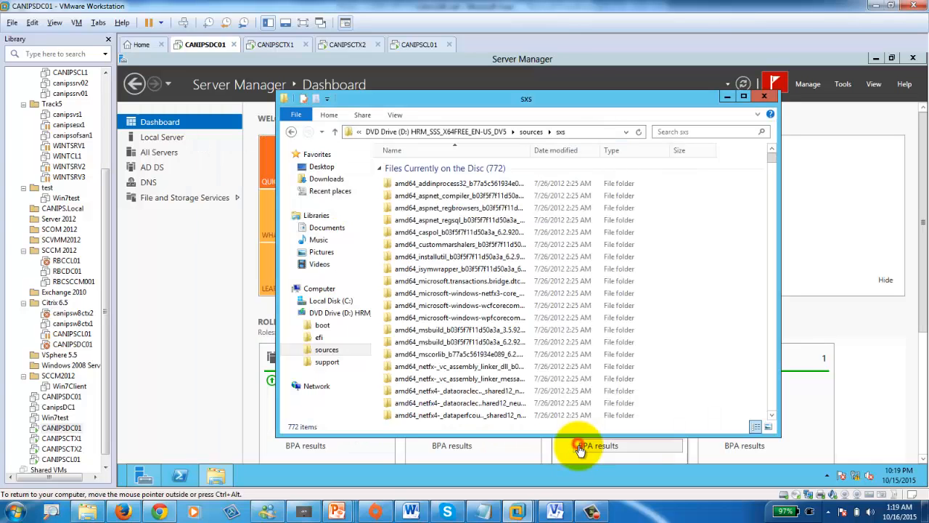
click(758, 99)
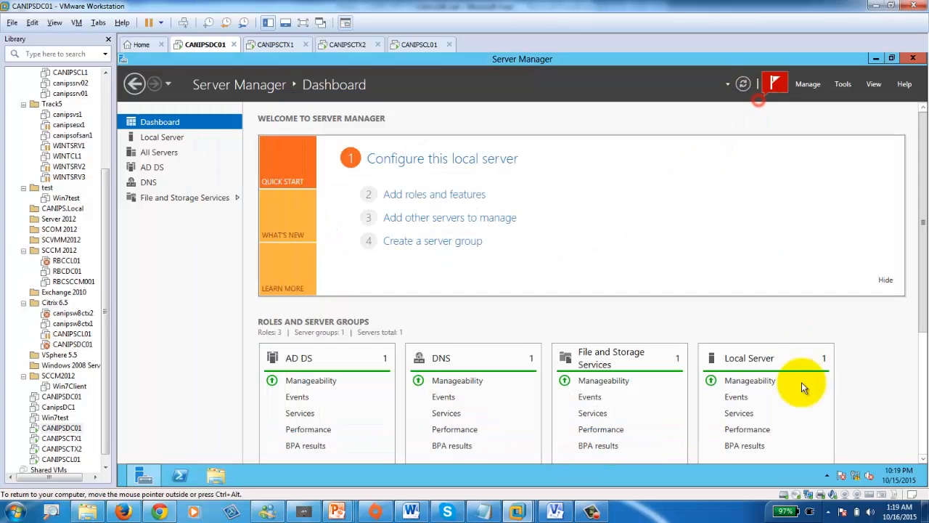
- Mount the Citrix XenApp 6.5 ISO from D:\ISO in CANIPSDC01's virtual DVD drive
click(798, 496)
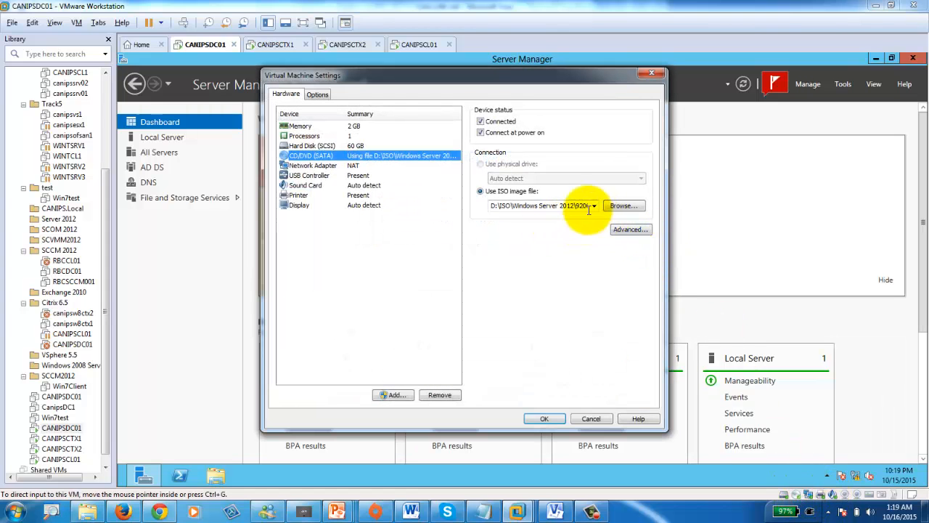
click(615, 207)
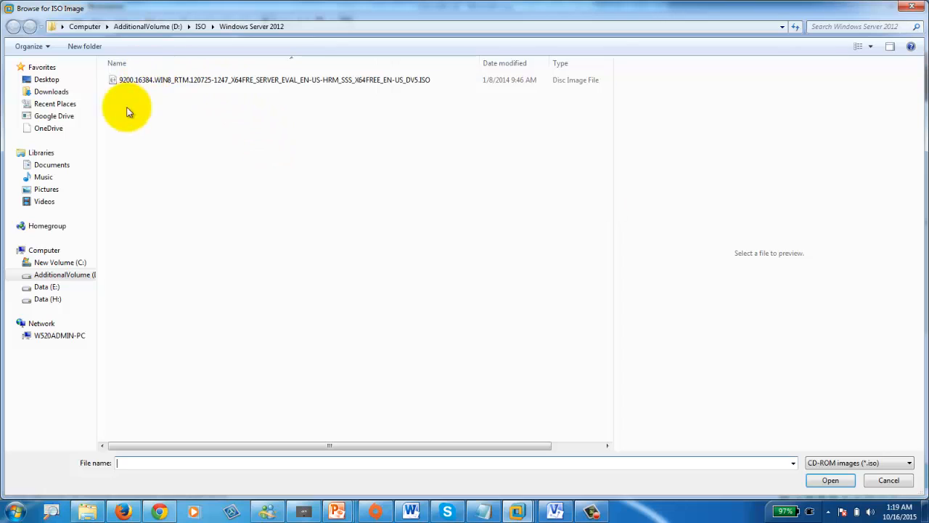
click(73, 274)
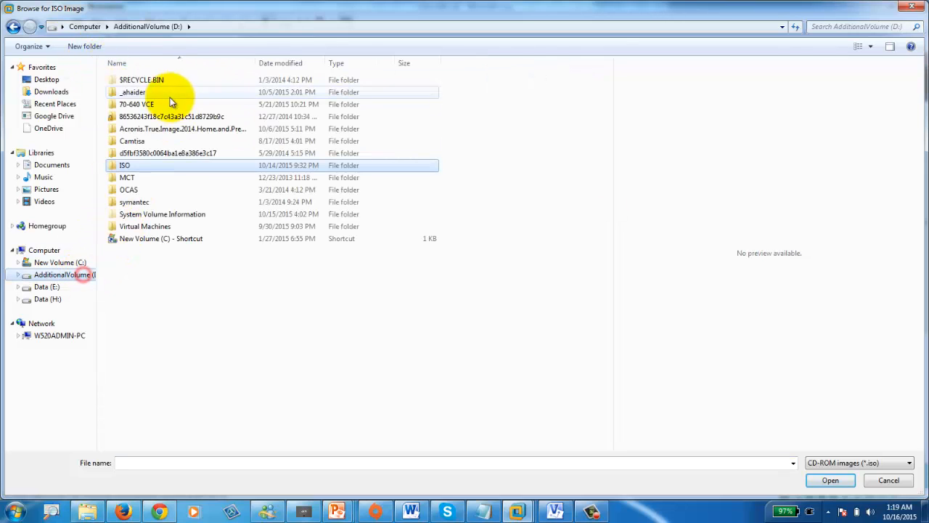
double_click(125, 167)
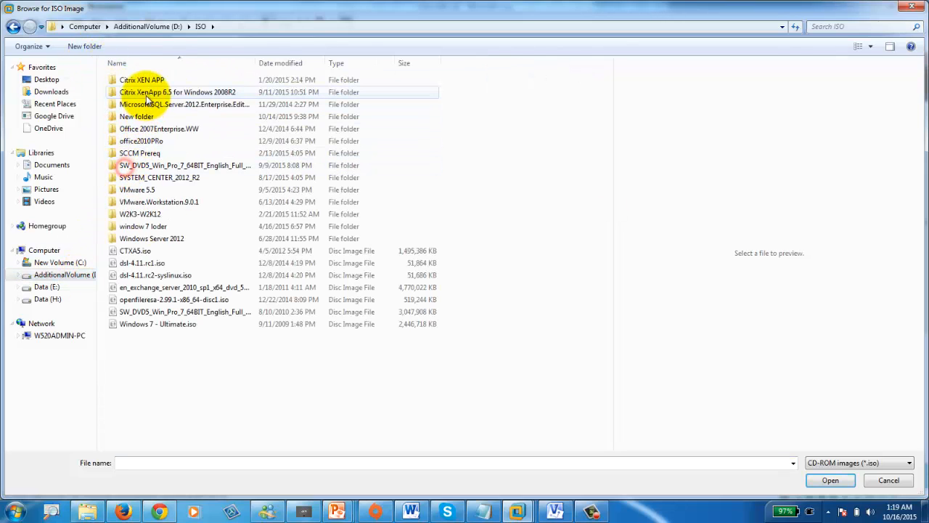
double_click(146, 95)
double_click(146, 109)
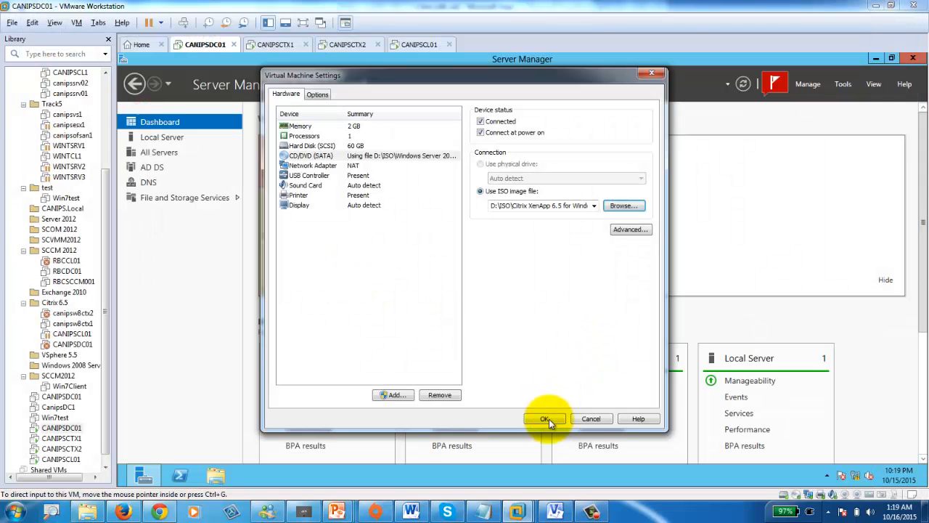
click(545, 419)
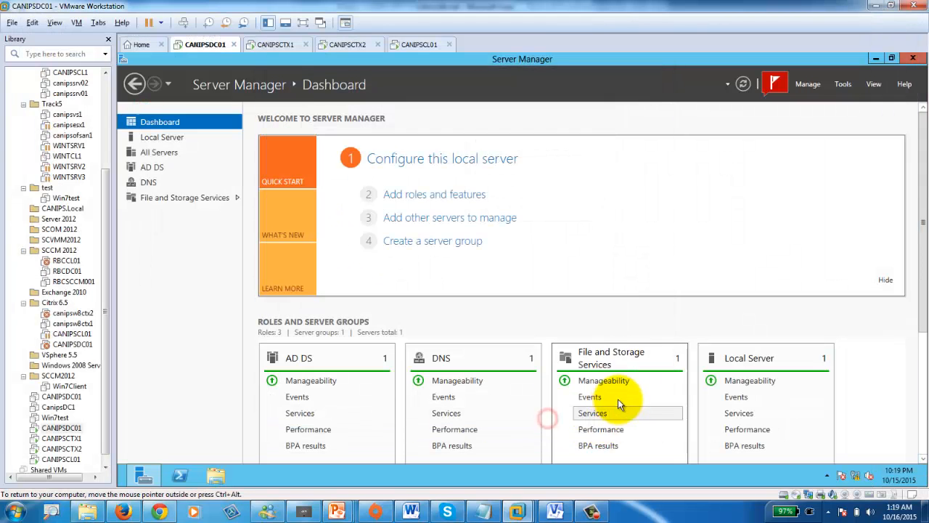
- Run the XenApp autorun.exe setup on CANIPSCTX1, then bring up the Visio LAB diagram
click(273, 45)
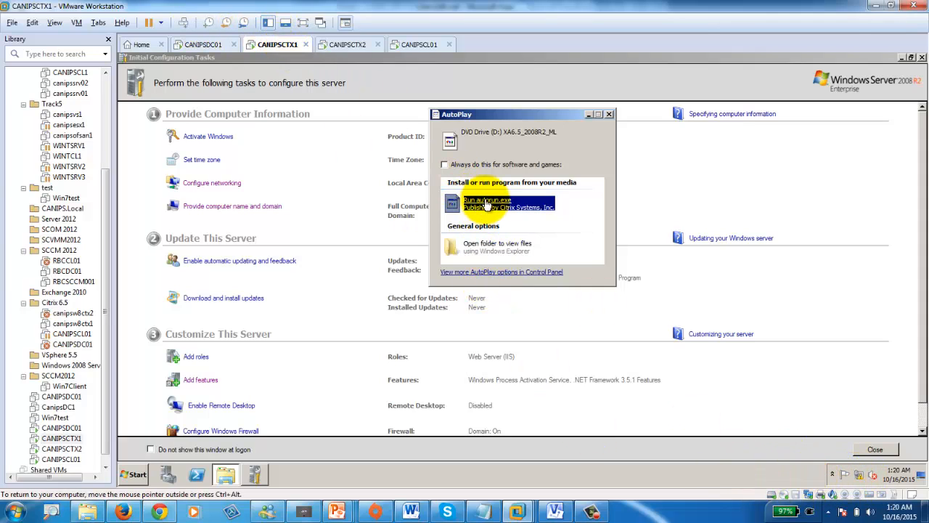
click(487, 203)
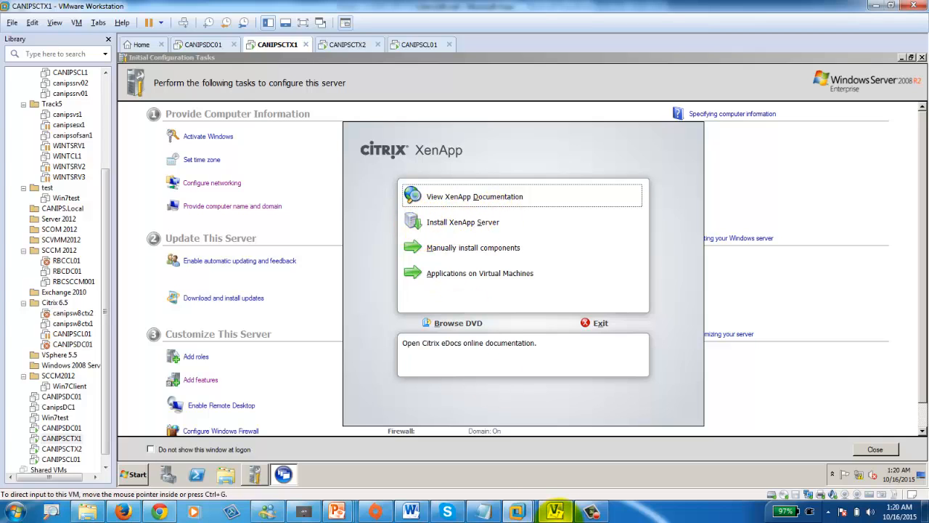
click(556, 511)
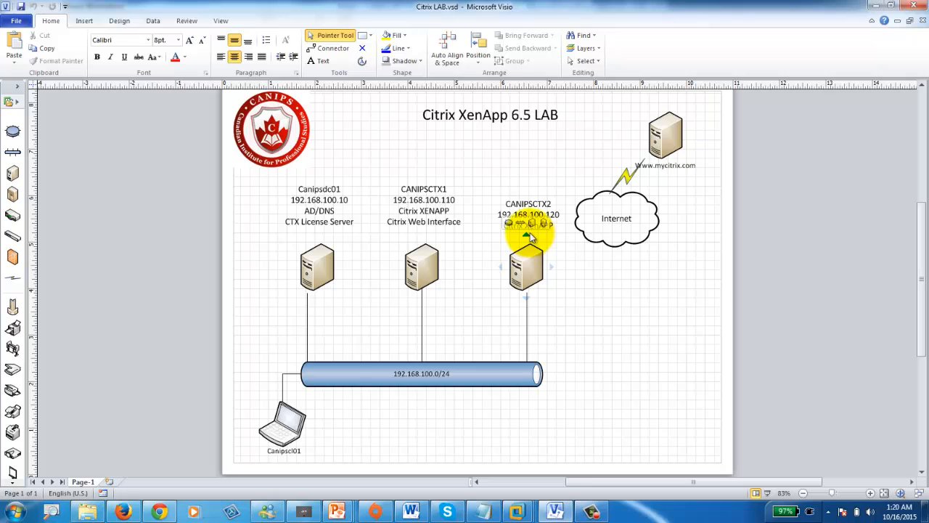
- Minimize the Citrix LAB diagram in Visio to return to VMware Workstation
click(875, 5)
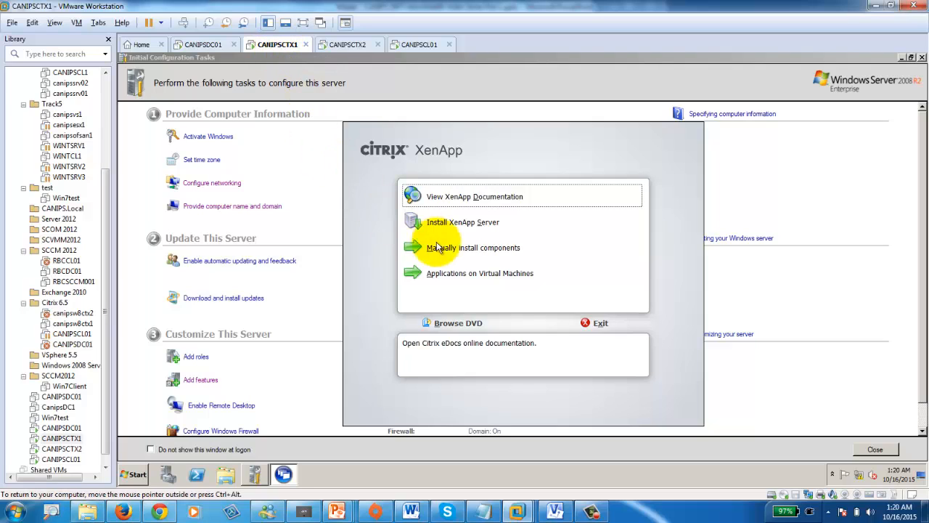
- Start Install XenApp Server on CANIPSCTX1 and, through autorun.exe, on CANIPSCTX2, then move to CANIPSDC01
click(470, 224)
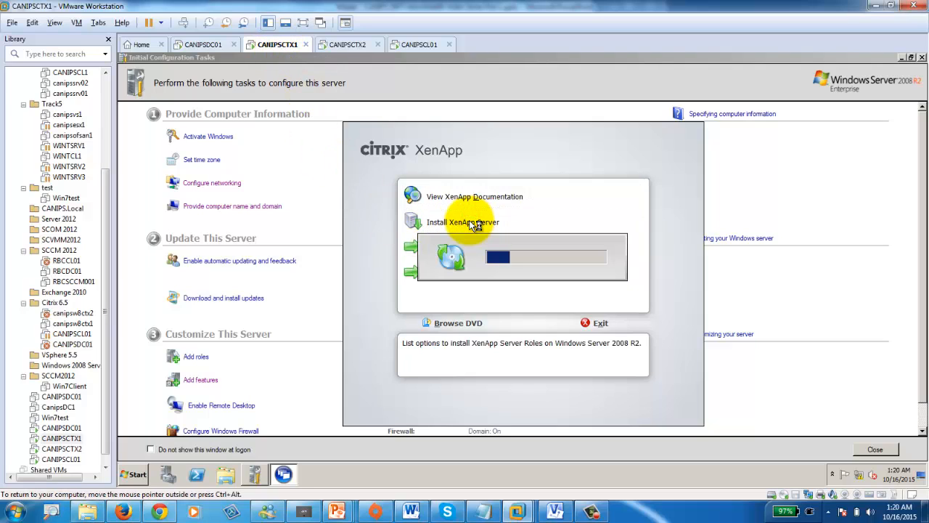
click(349, 46)
click(492, 206)
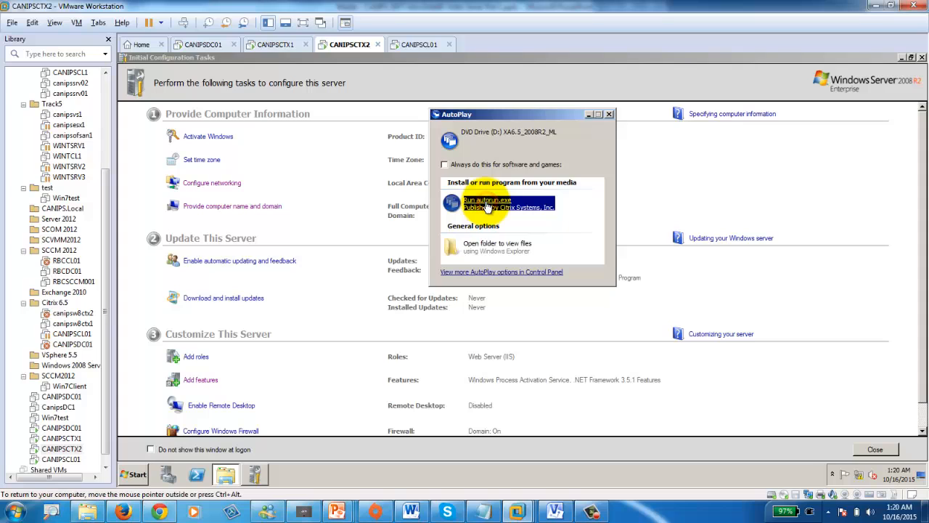
click(488, 203)
click(450, 224)
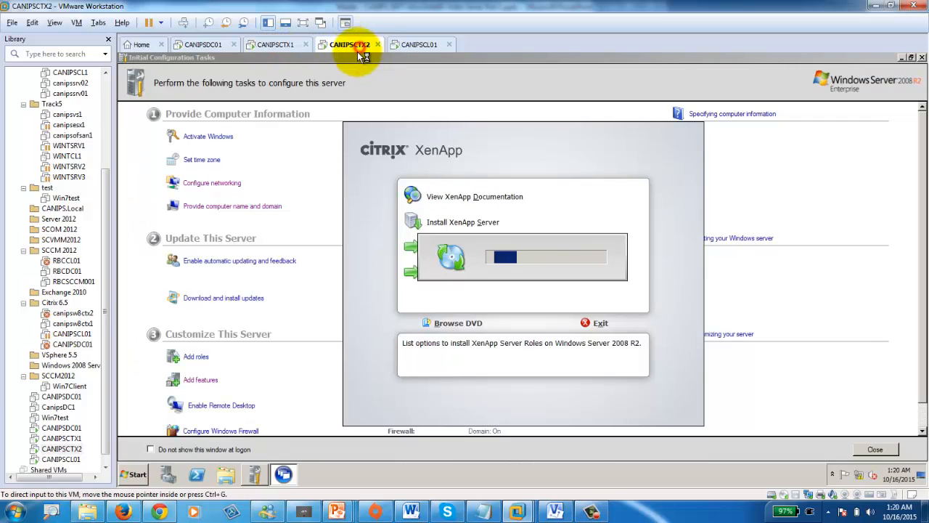
click(203, 44)
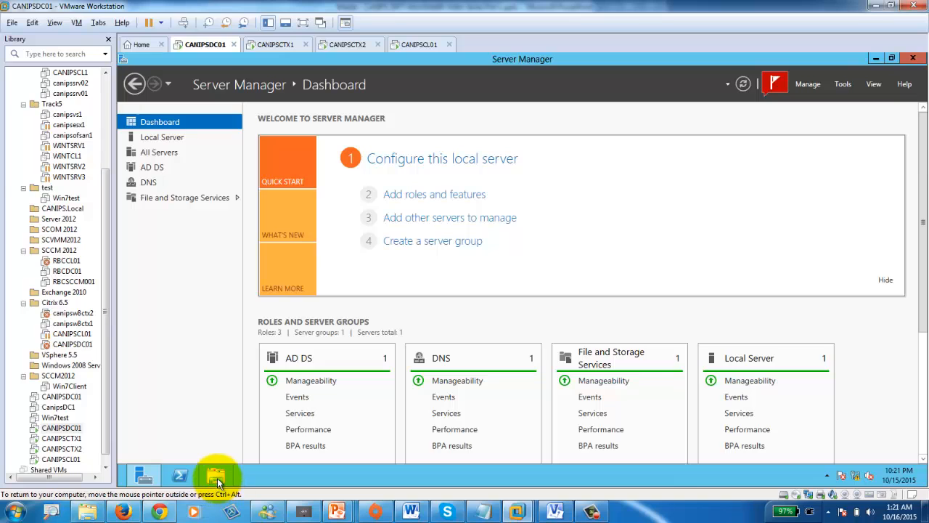
- On CANIPSDC01, bring up the XenApp 6.5 disc's AutoPlay choices and open its Licensing folder
click(796, 495)
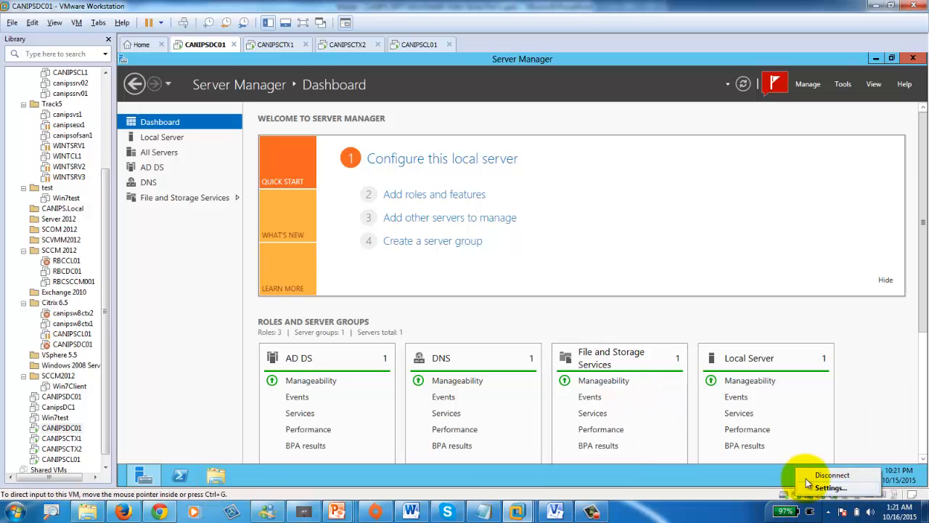
click(215, 477)
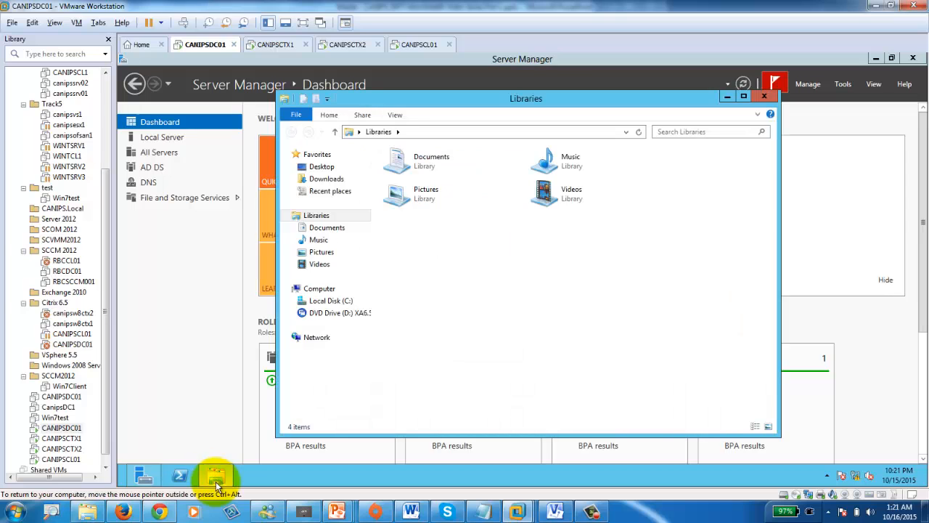
click(332, 301)
click(334, 313)
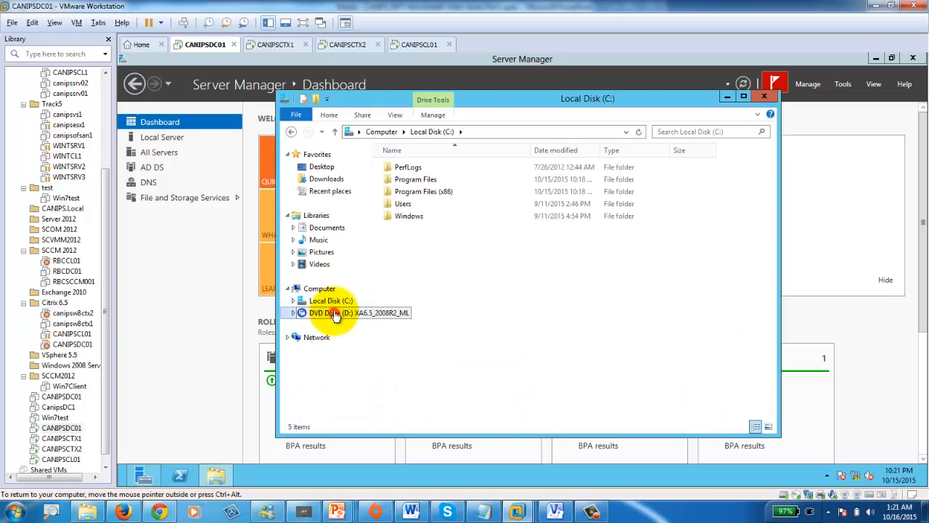
right_click(334, 315)
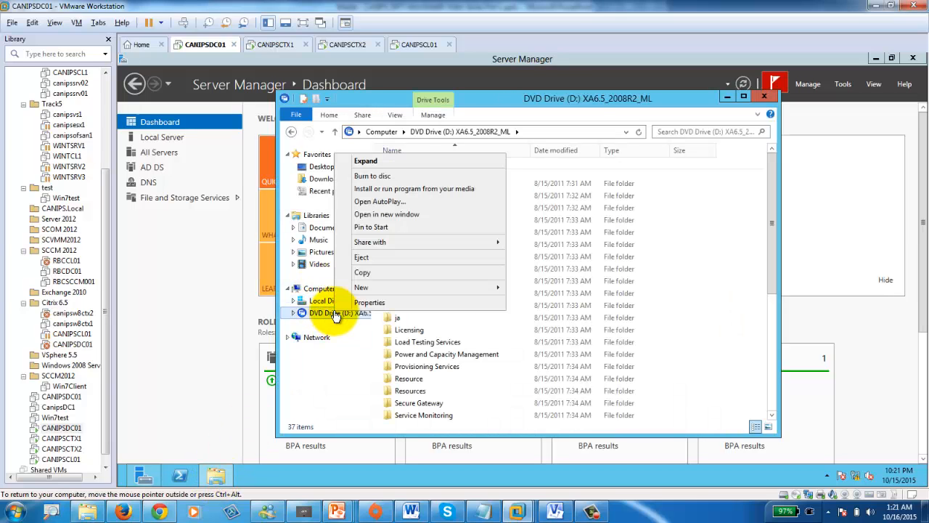
click(385, 208)
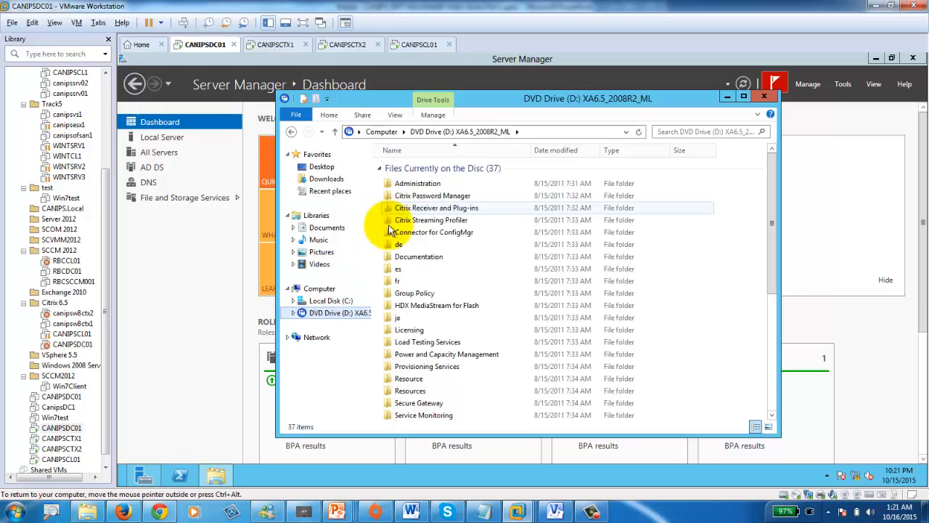
double_click(400, 334)
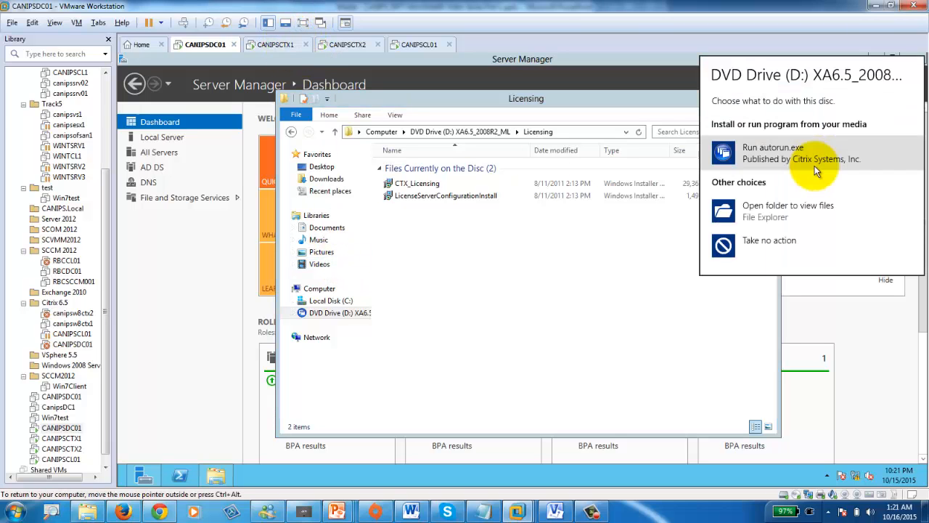
- Launch Citrix Licensing from the XenApp launcher's manual Common Components install list
click(771, 149)
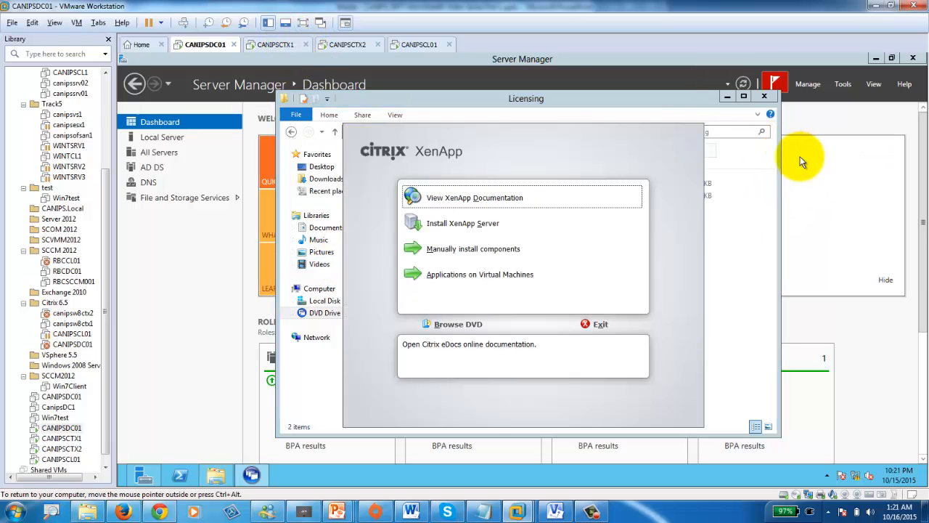
click(445, 250)
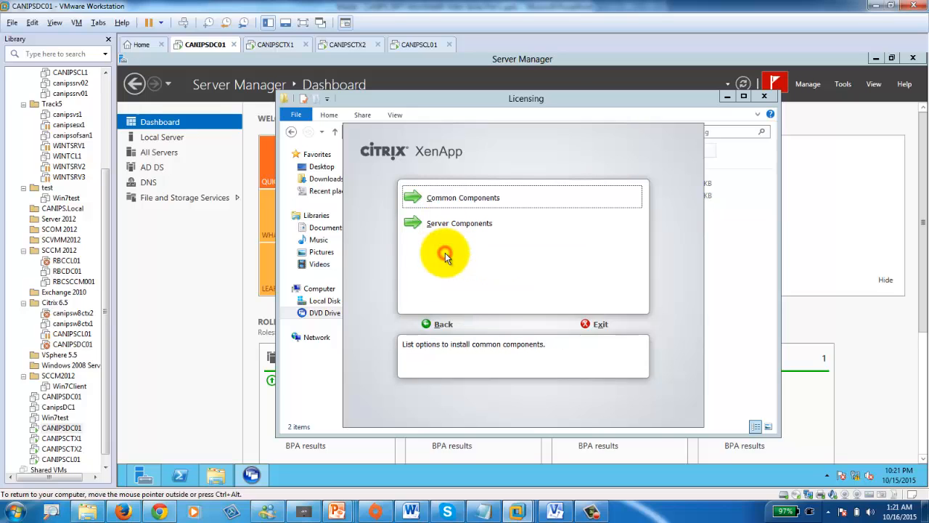
click(451, 200)
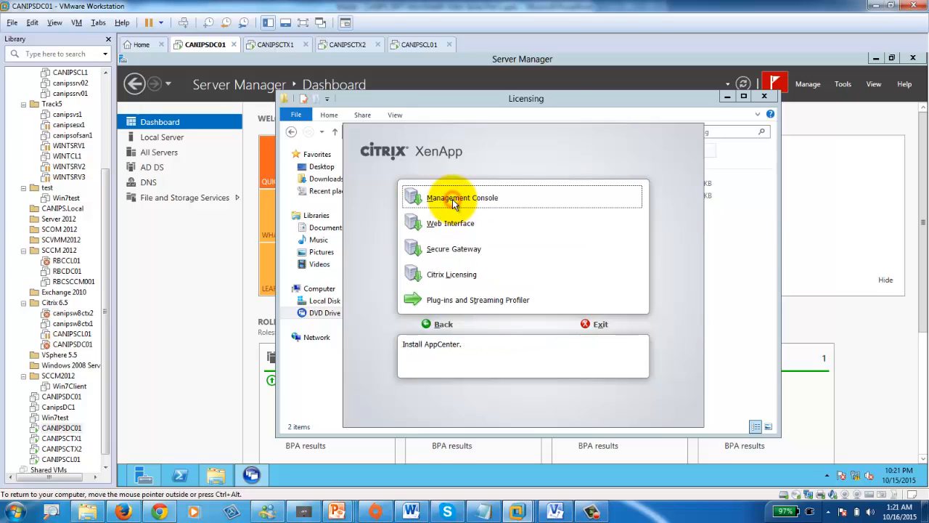
click(450, 276)
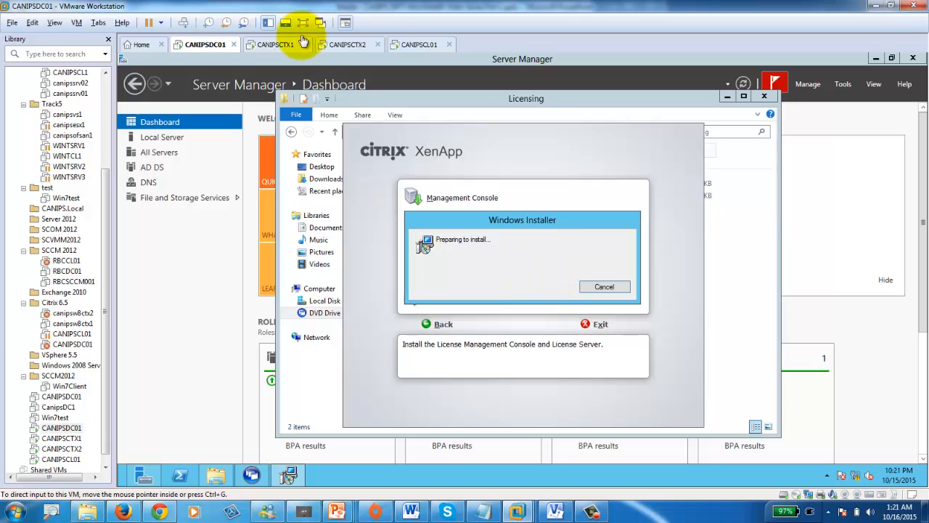
click(276, 44)
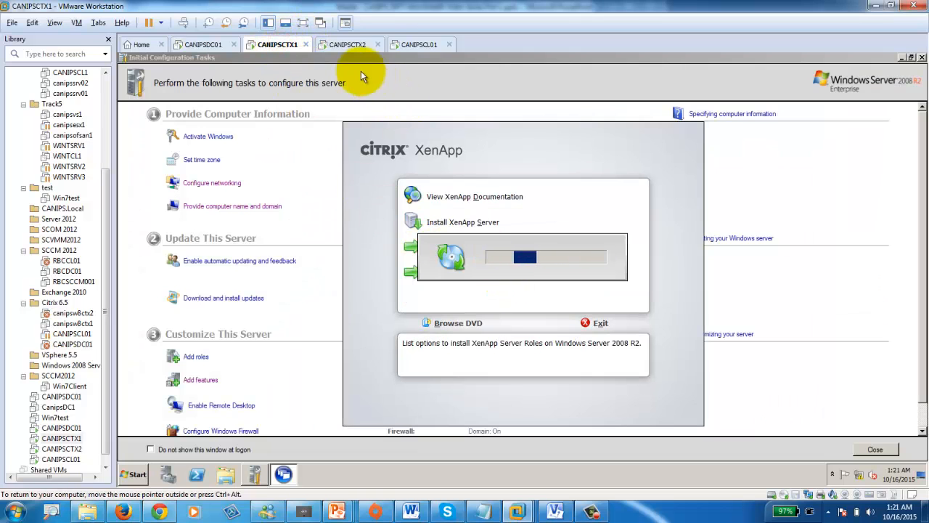
click(345, 44)
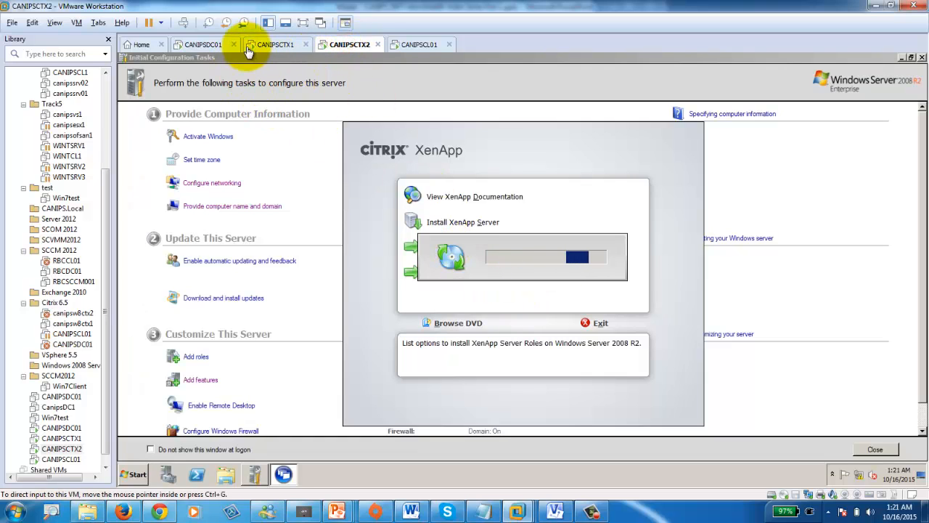
click(203, 44)
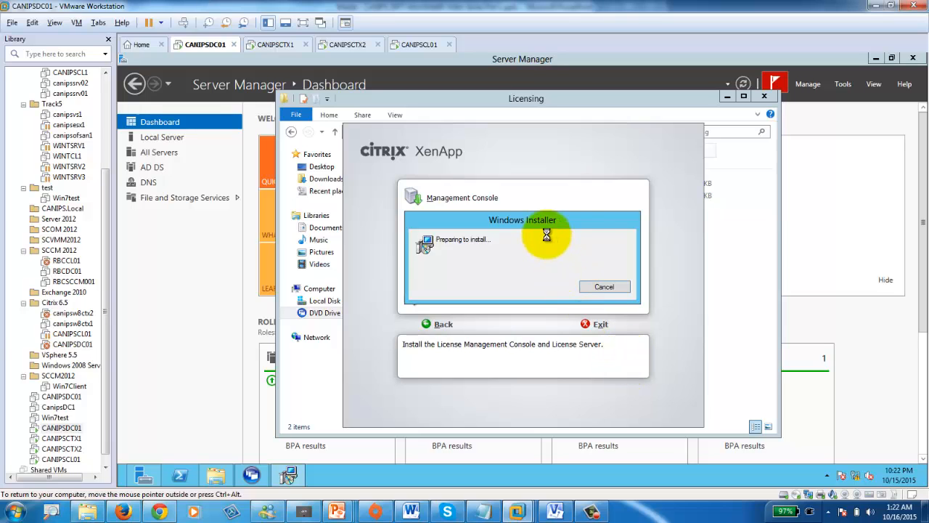
- Accept the Citrix Licensing license terms on CANIPSDC01 and begin installing to the default folder
click(270, 44)
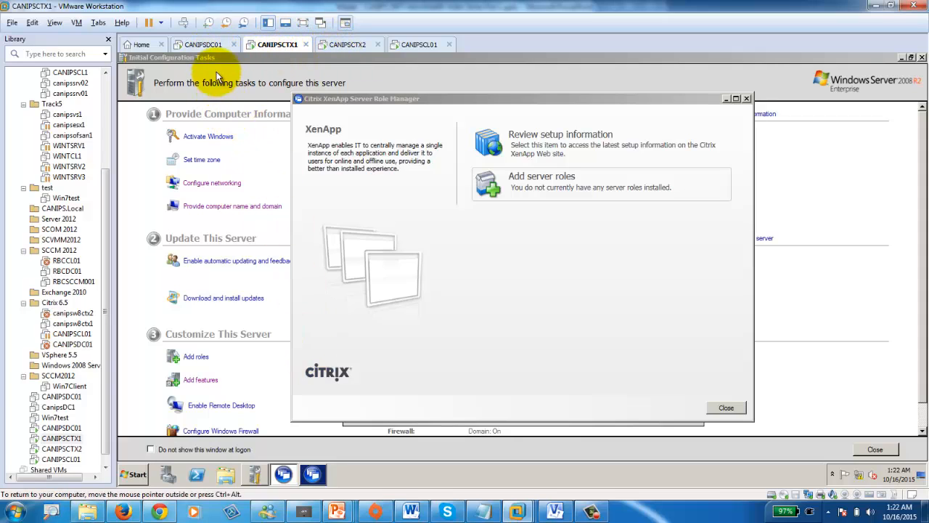
click(212, 44)
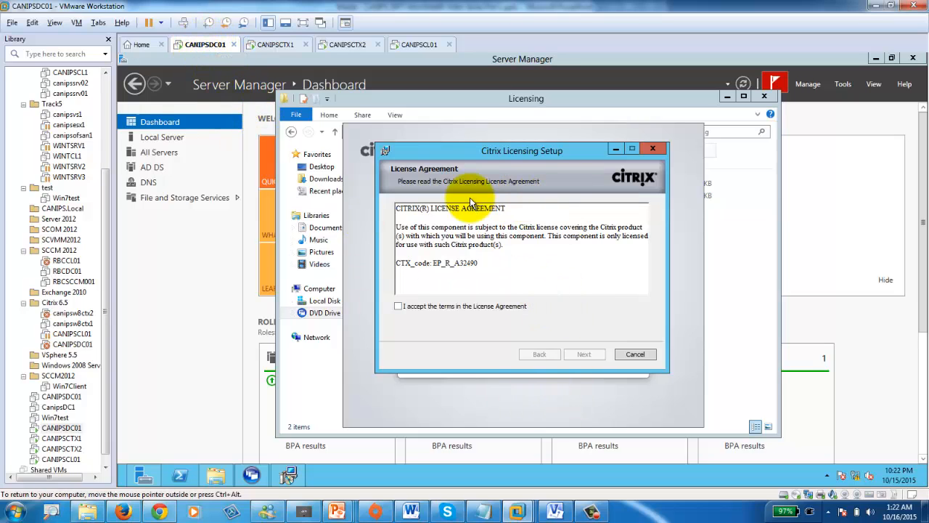
click(400, 307)
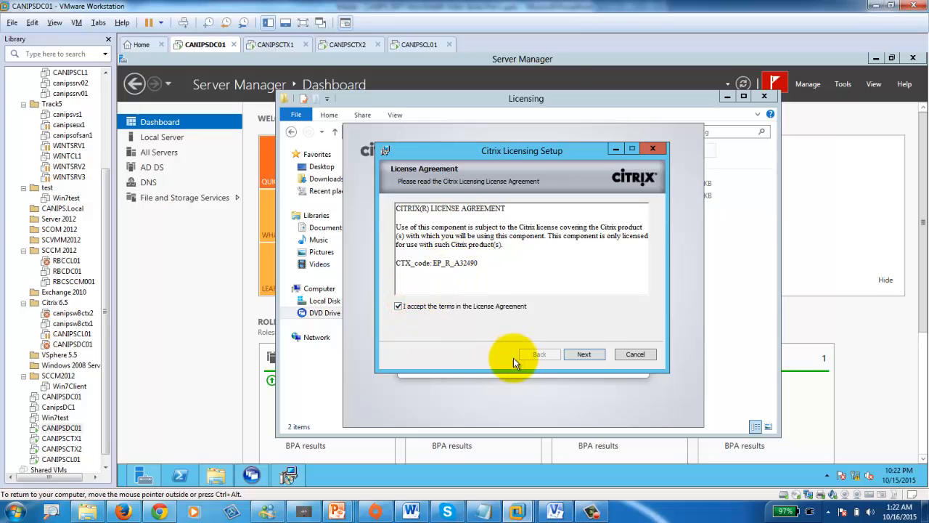
click(584, 356)
click(586, 355)
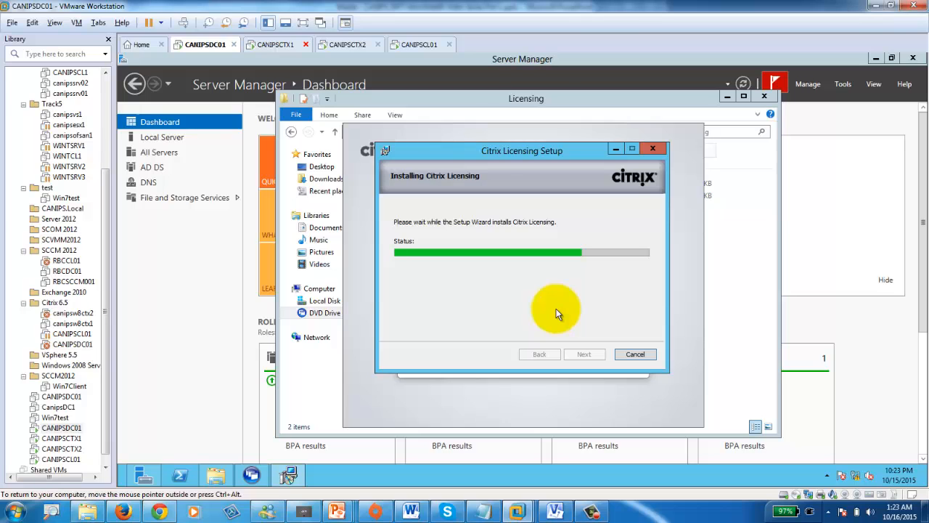
- Check the XenApp Server Role Manager on CANIPSCTX1 and CANIPSCTX2 and licensing progress on CANIPSDC01
click(274, 45)
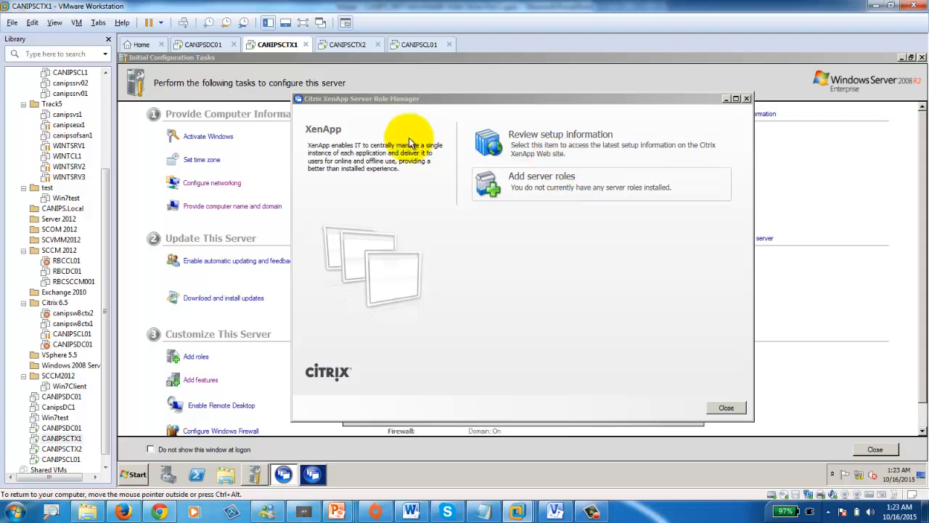
click(343, 44)
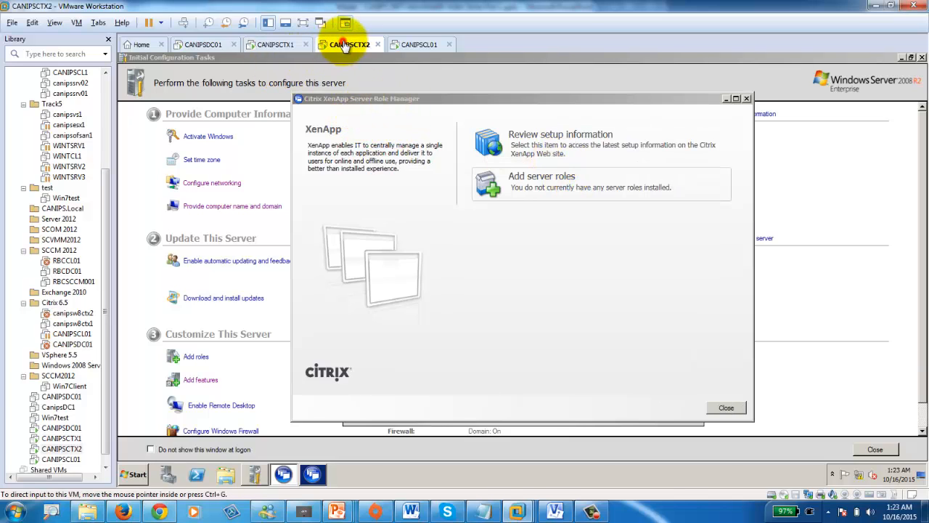
click(267, 44)
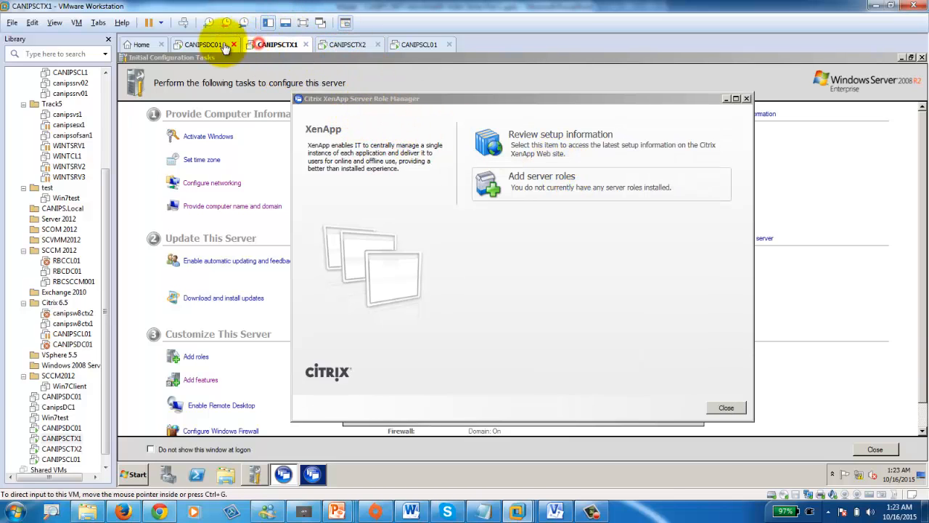
click(207, 45)
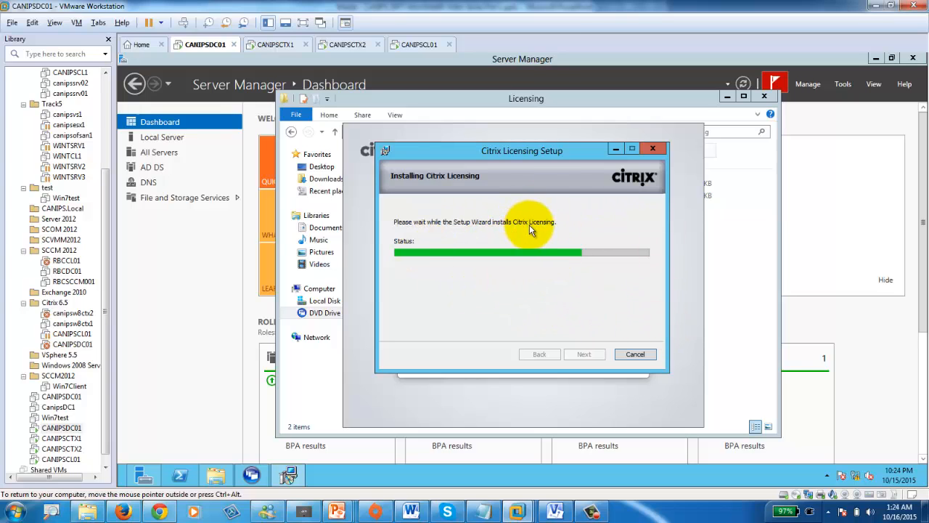
click(277, 45)
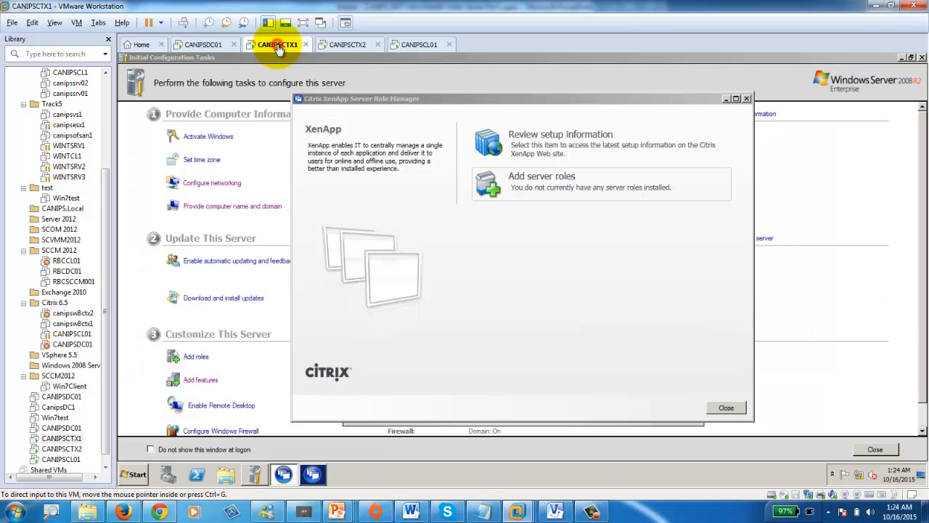
click(550, 190)
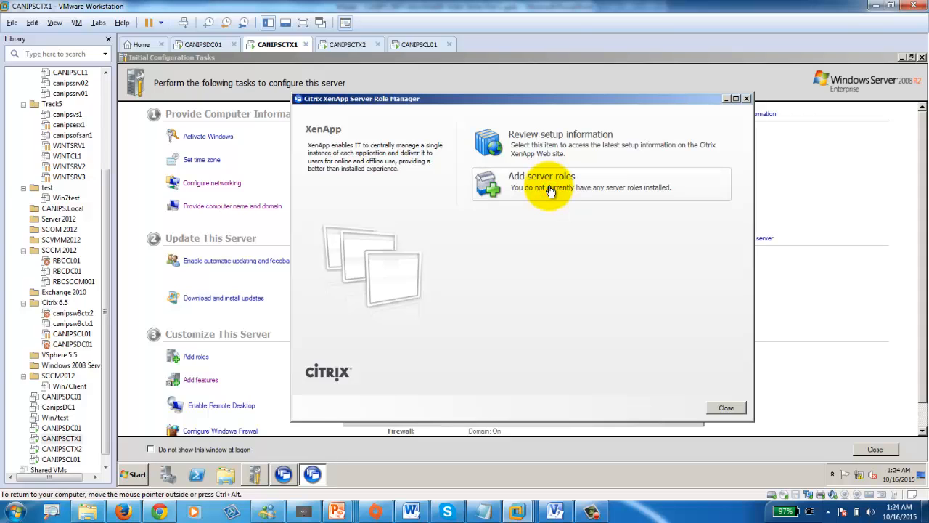
click(350, 48)
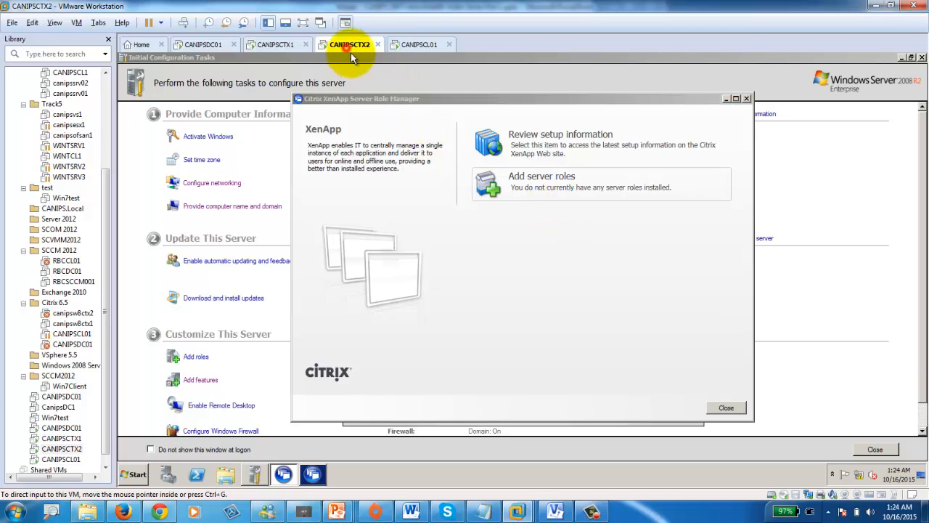
click(532, 182)
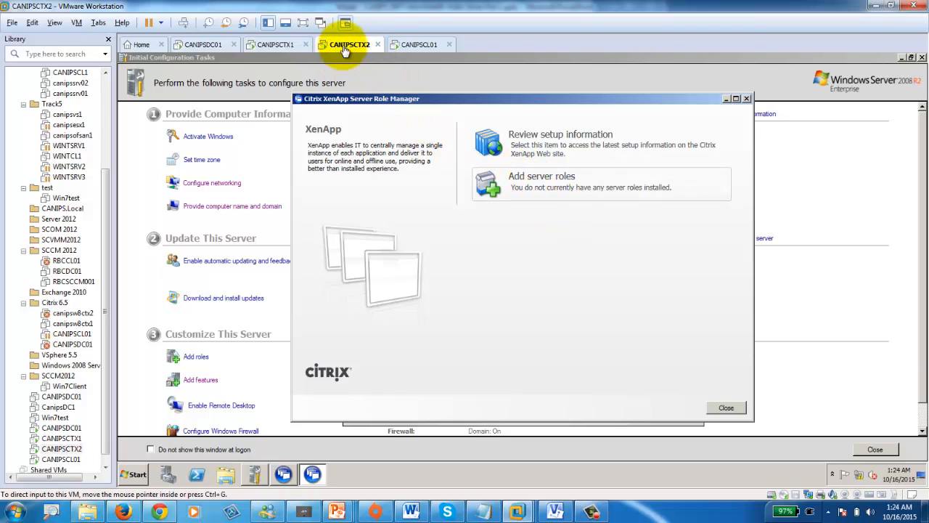
click(270, 45)
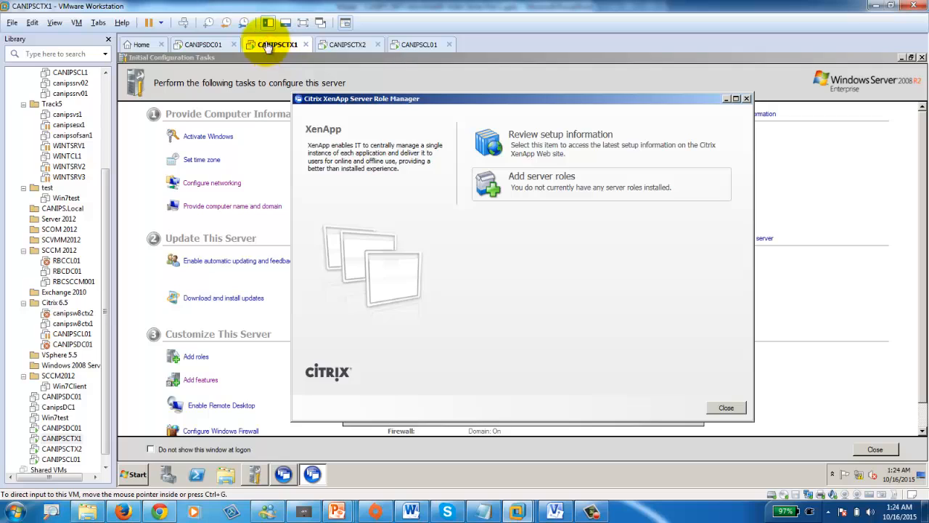
click(198, 44)
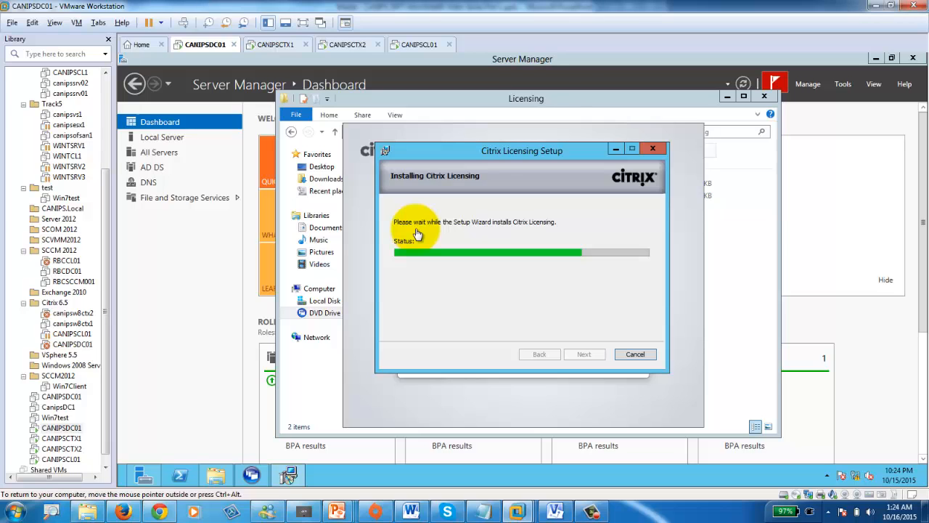
click(267, 49)
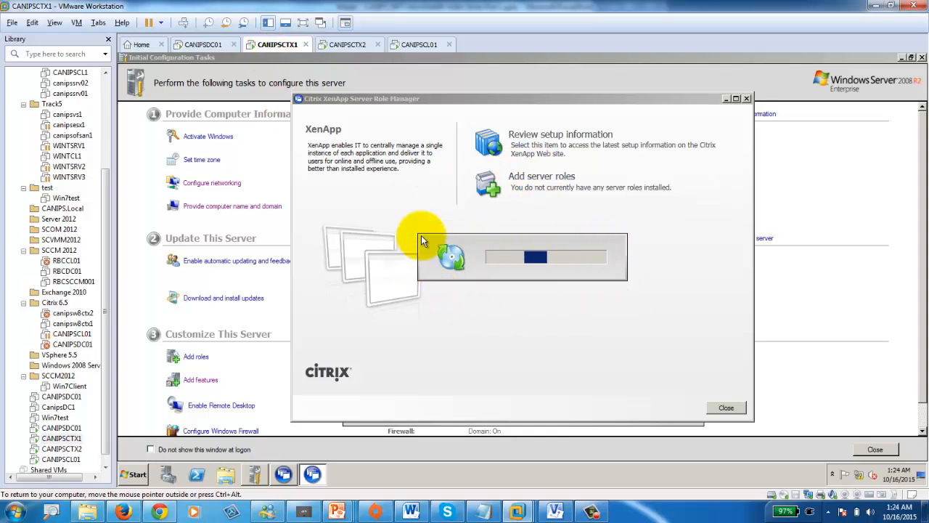
- Glance at CANIPSCTX2, then return to CANIPSDC01's Citrix Licensing completion page
click(344, 45)
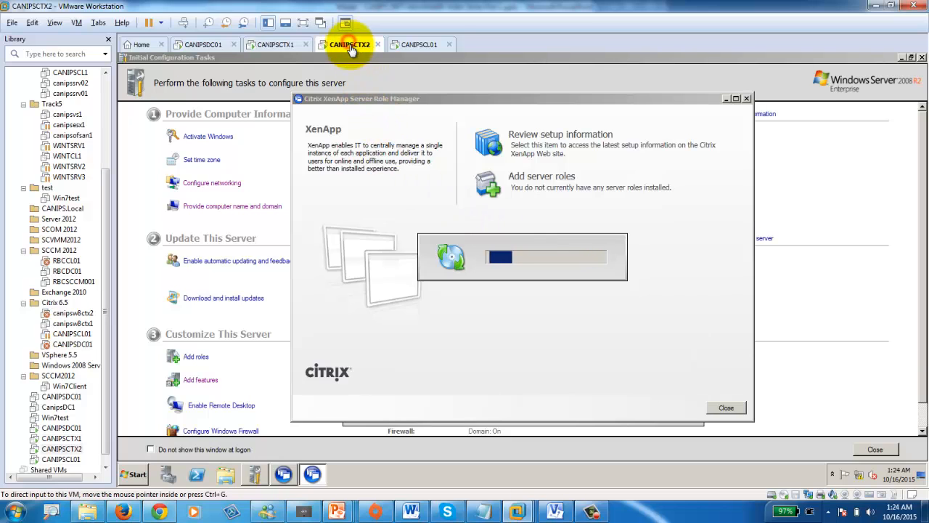
click(204, 45)
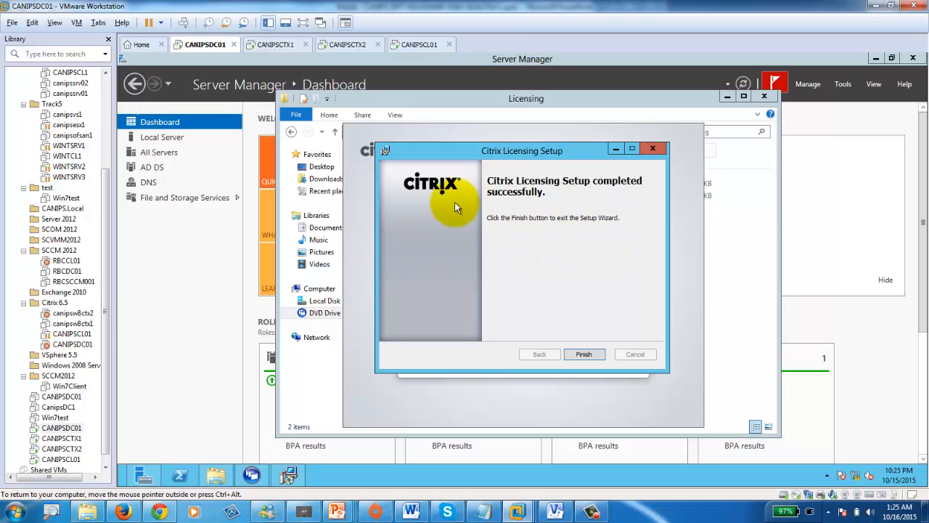
- Finish Citrix Licensing Setup and check Role Manager progress on CANIPSCTX1 and CANIPSCTX2
click(585, 352)
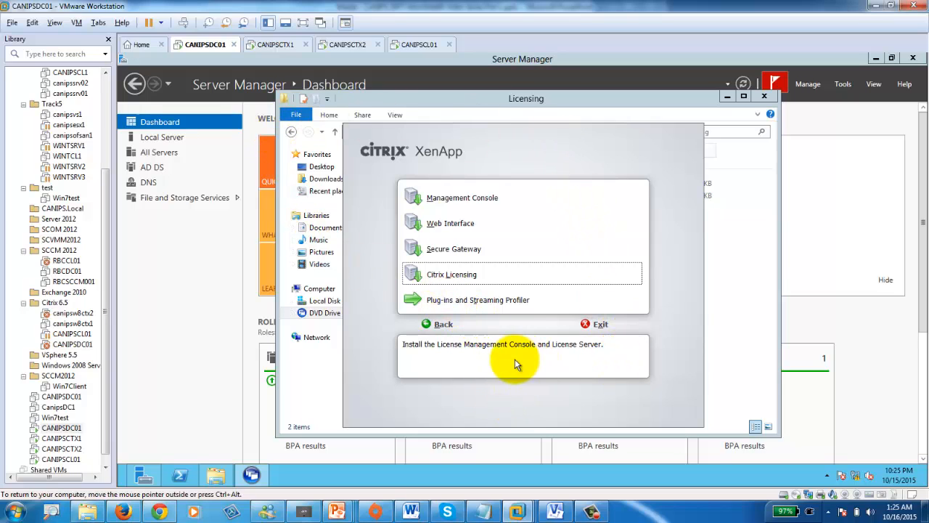
click(279, 45)
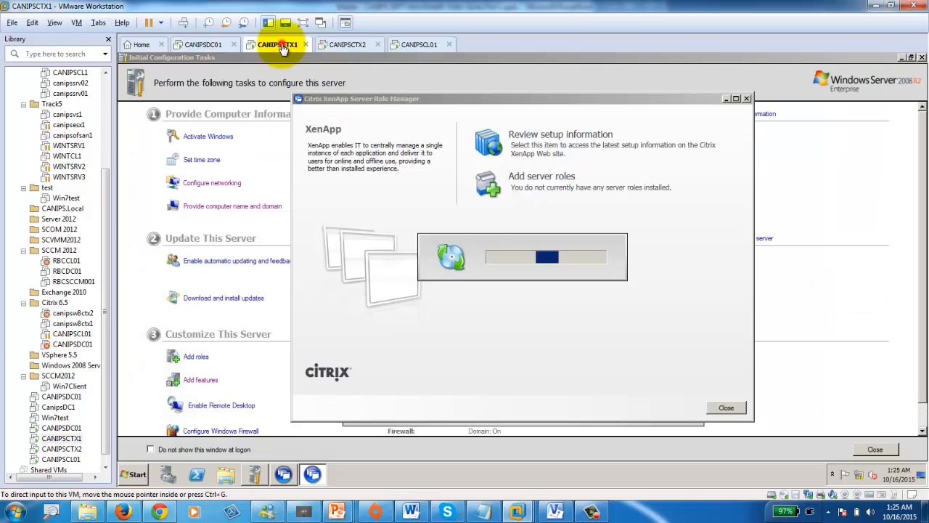
click(348, 45)
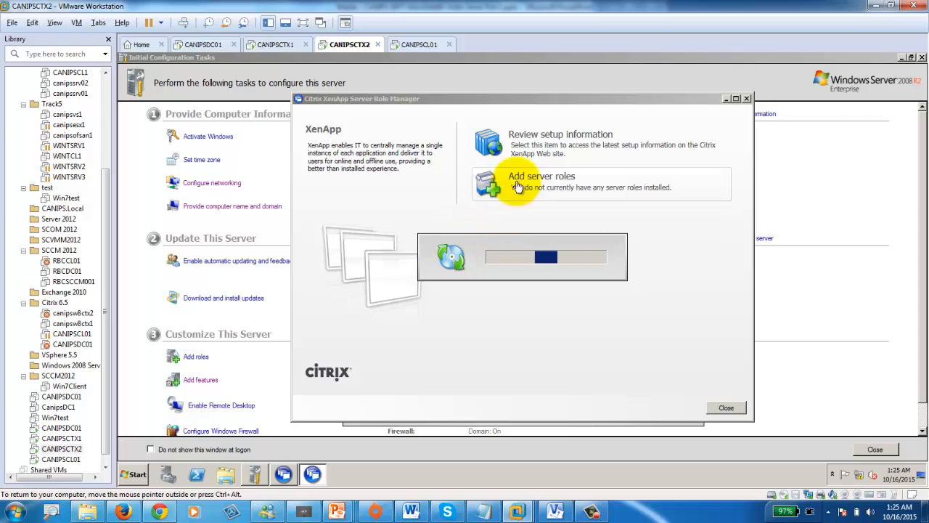
click(277, 45)
click(205, 47)
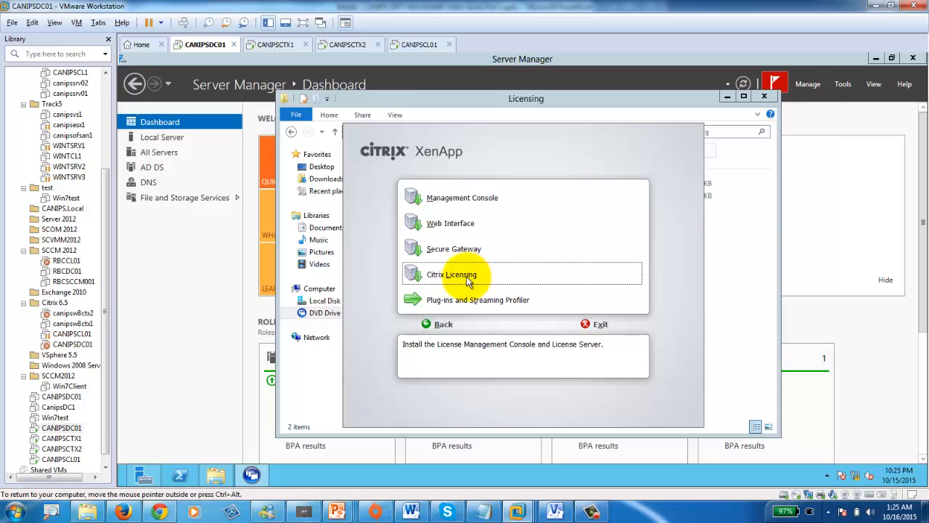
- Cycle through the VMs until CANIPSCTX1 shows the Platinum, Enterprise or Advanced edition choice
click(276, 44)
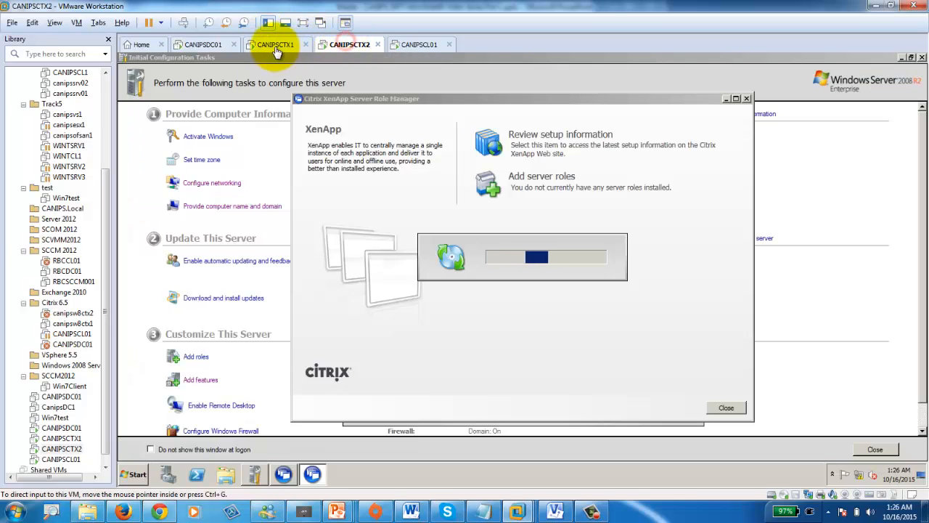
click(206, 45)
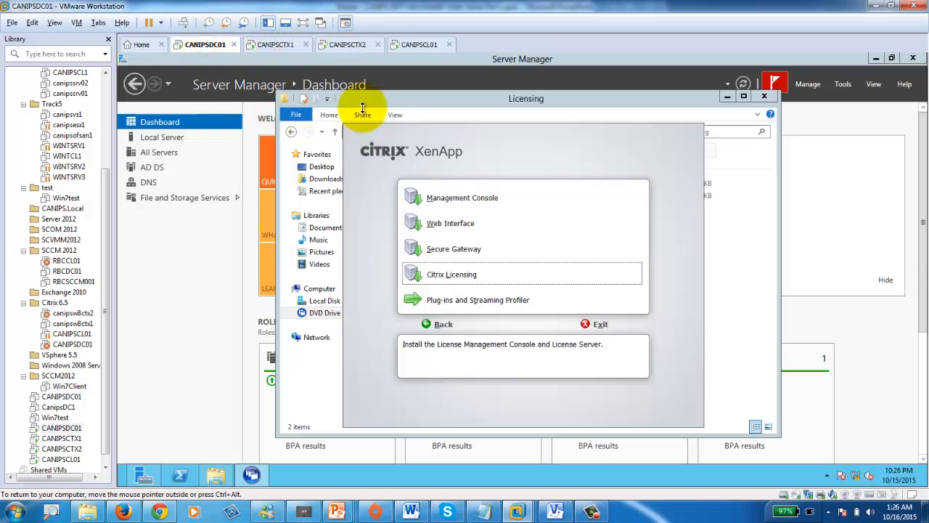
click(330, 45)
click(259, 45)
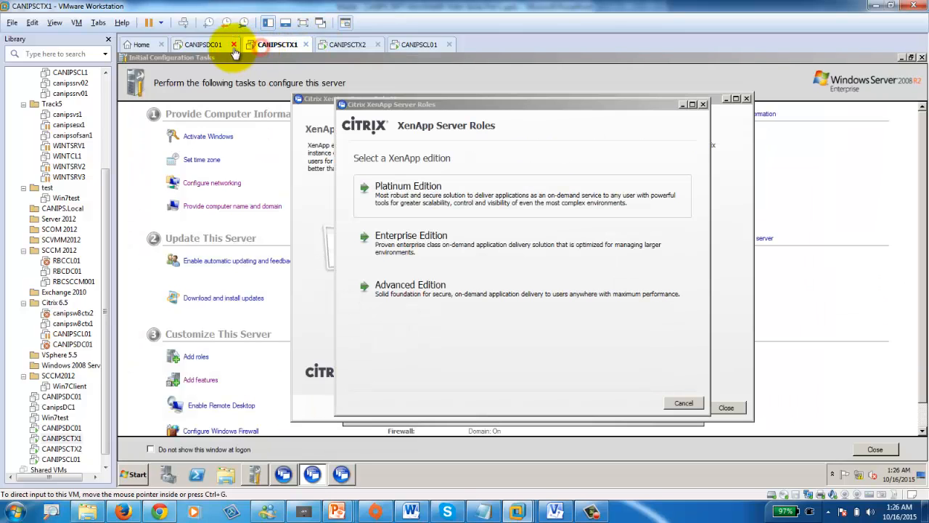
- Return to CANIPSDC01's License Server Configuration Tool showing ports 27000, 7279 and 8082
click(207, 45)
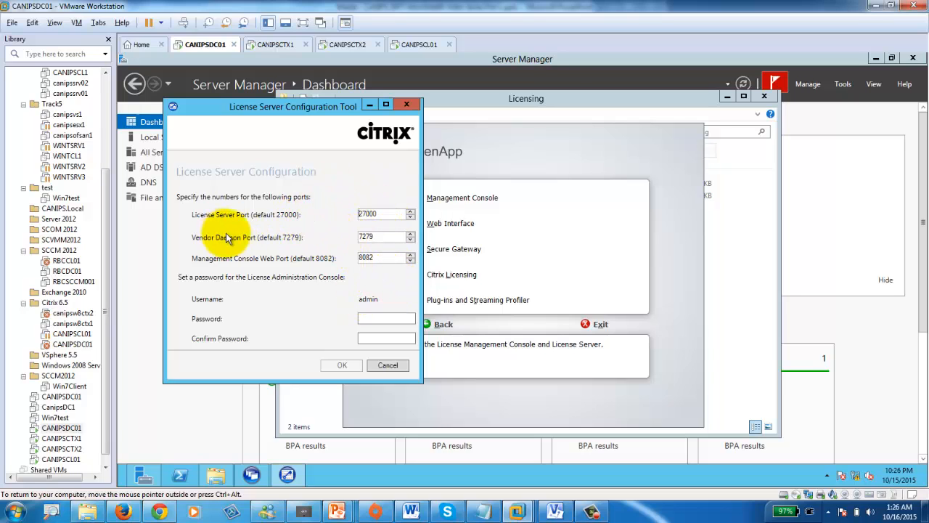
- Enter and confirm the license console admin password and apply the license server configuration
click(380, 317)
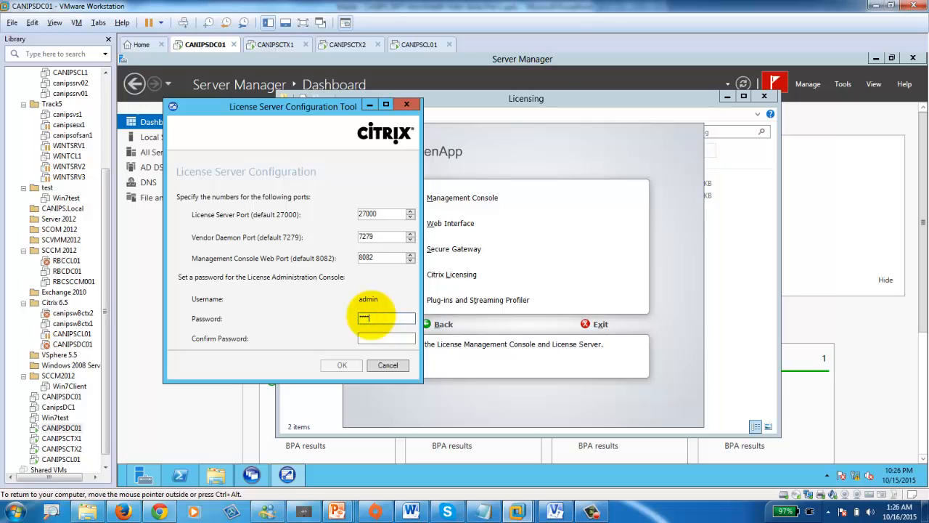
key(Tab)
text(P)
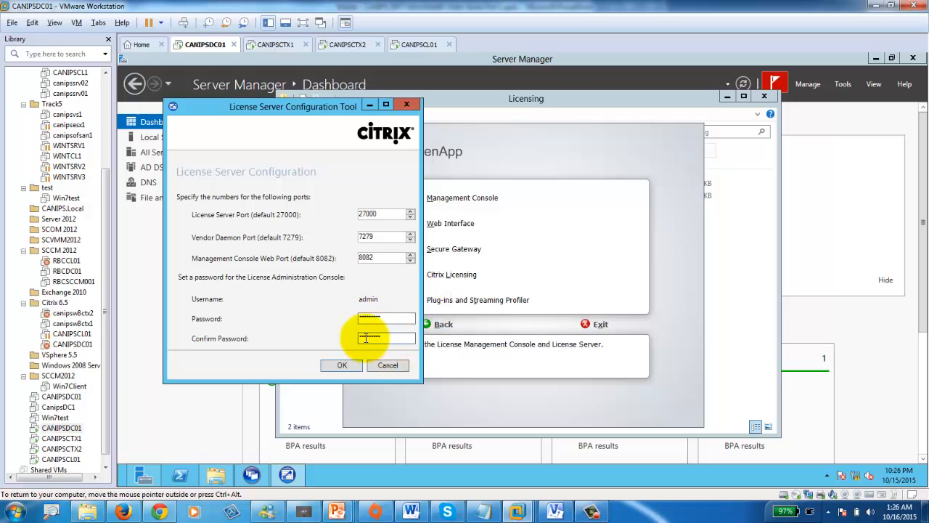
click(341, 366)
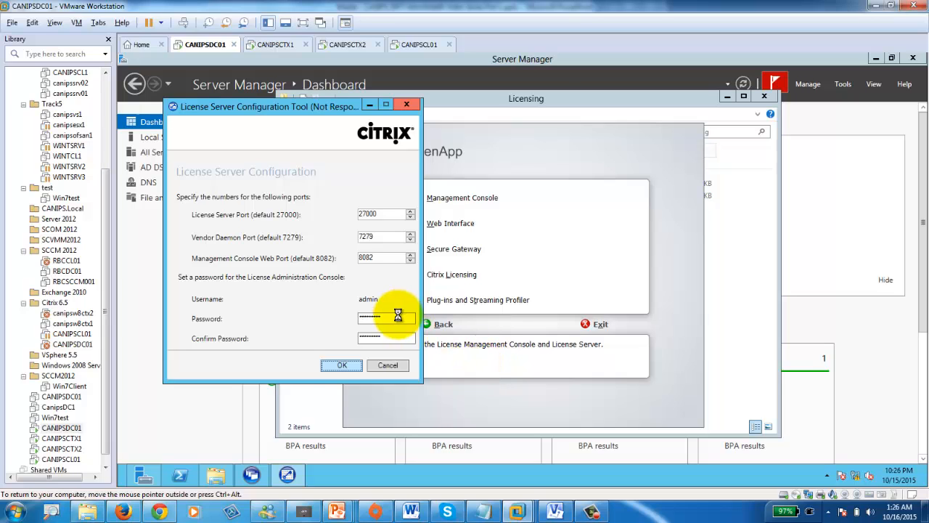
- Move the unresponsive configuration window aside, then reposition CANIPSCTX1's XenApp edition dialog
mouse_move(131, 464)
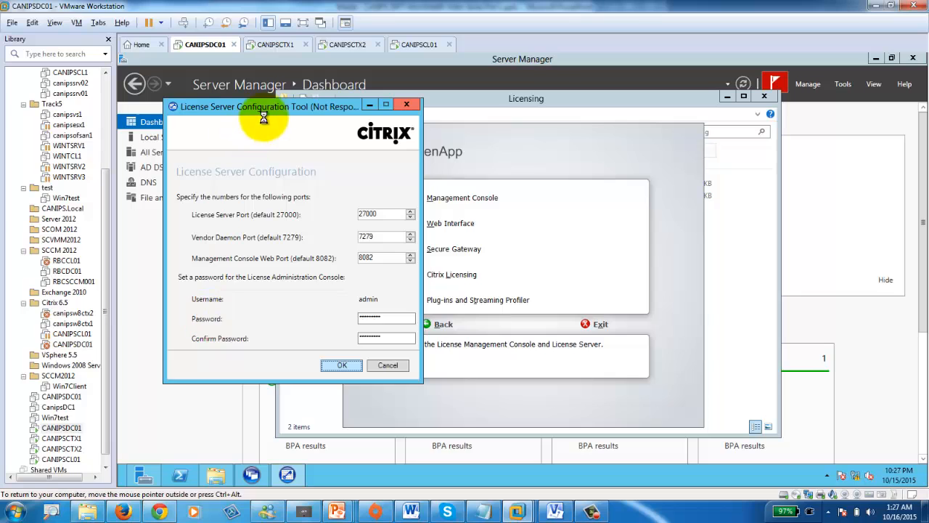
drag(271, 106, 473, 113)
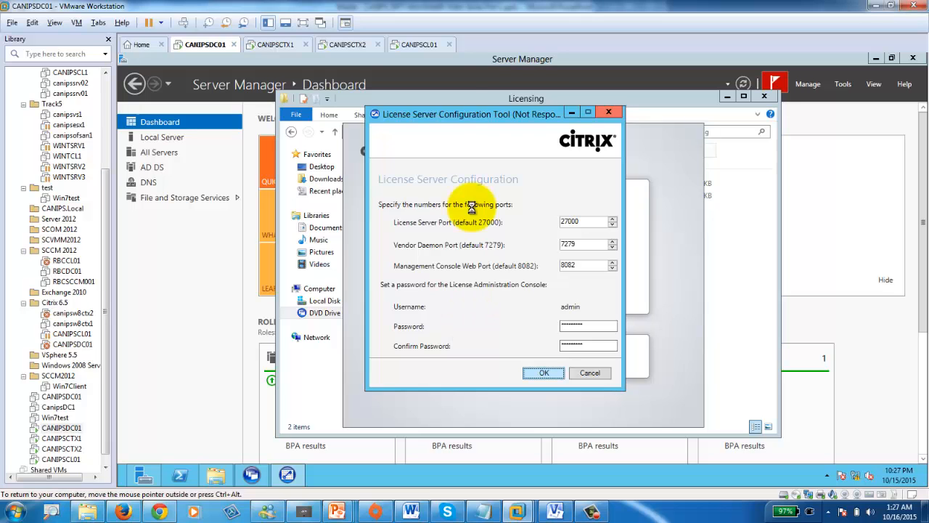
click(276, 45)
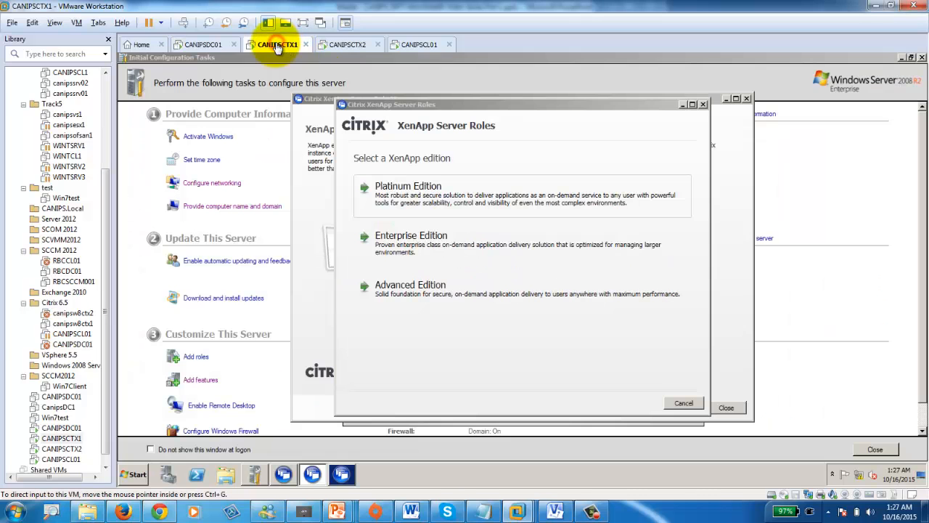
click(203, 44)
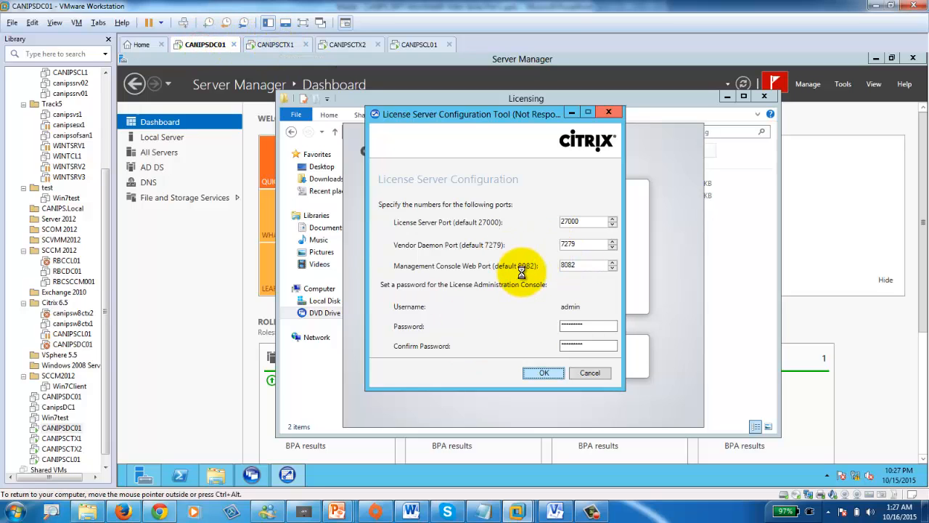
click(276, 45)
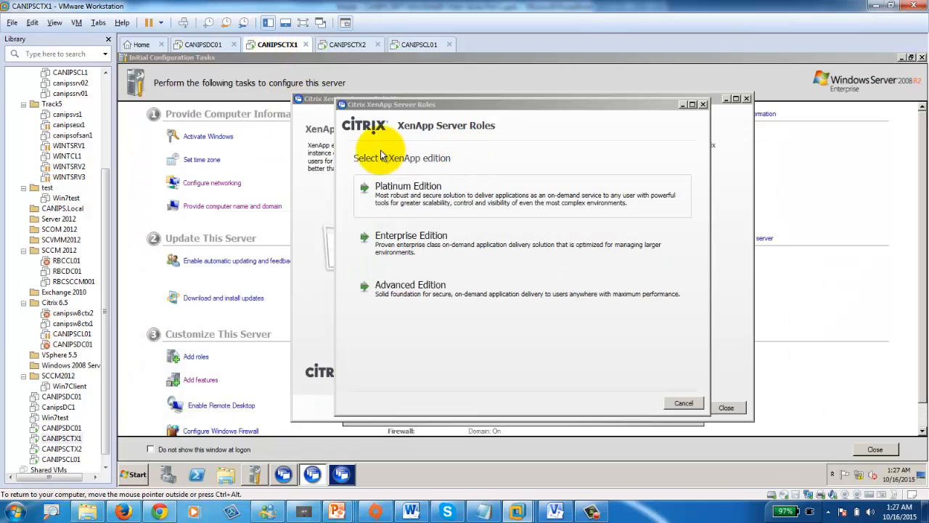
drag(477, 104, 479, 253)
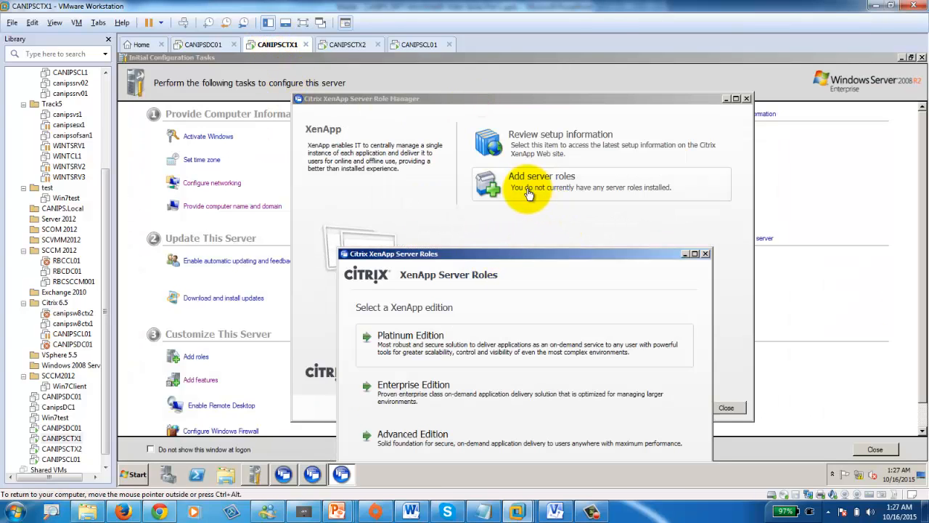
drag(537, 254, 523, 93)
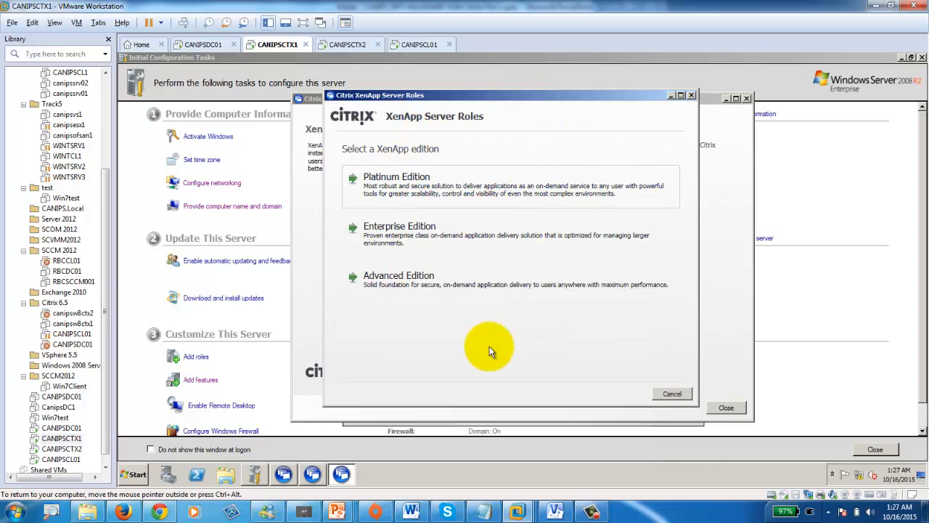
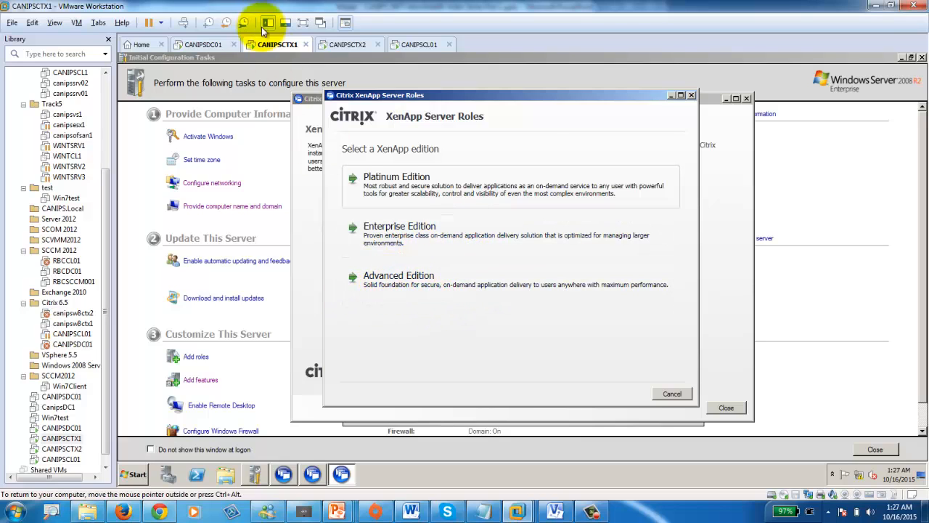
- On CANIPSDC01, launch License Administration by searching 'li' from the Start screen
click(200, 46)
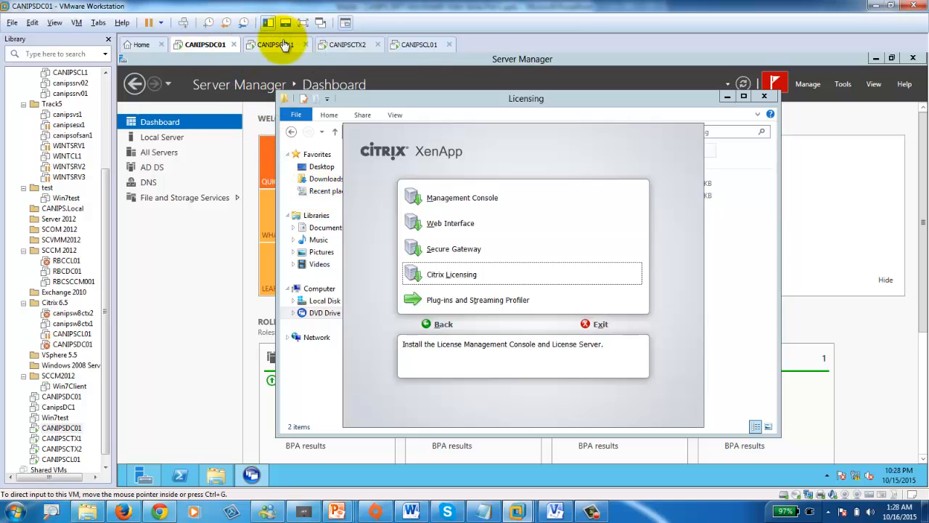
click(275, 44)
click(198, 44)
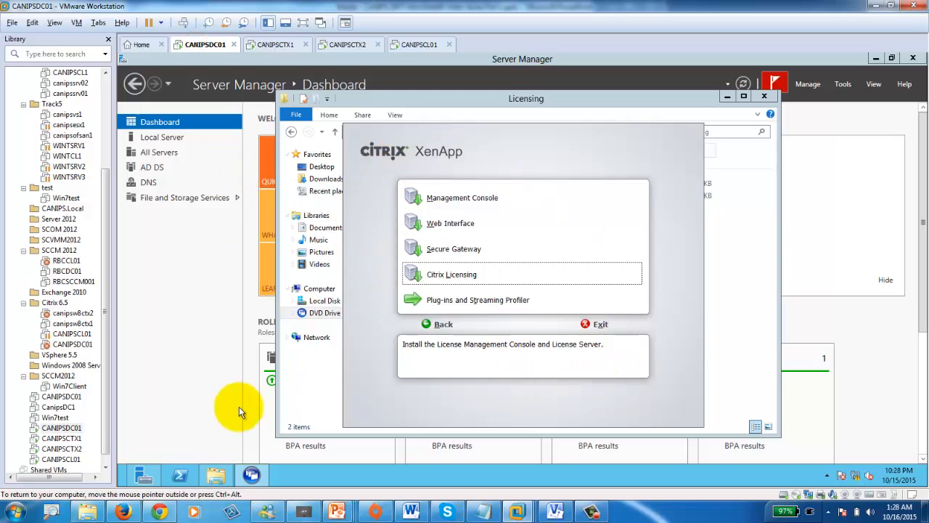
mouse_move(117, 484)
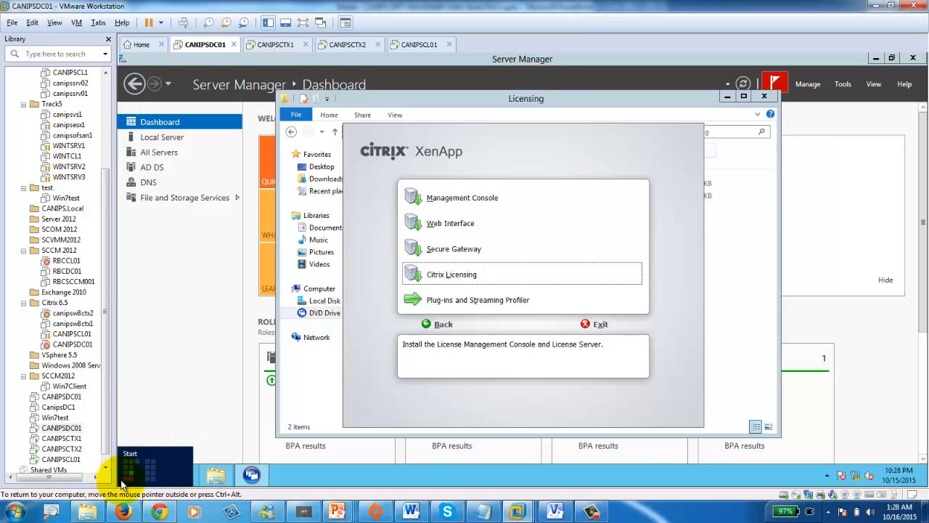
click(122, 484)
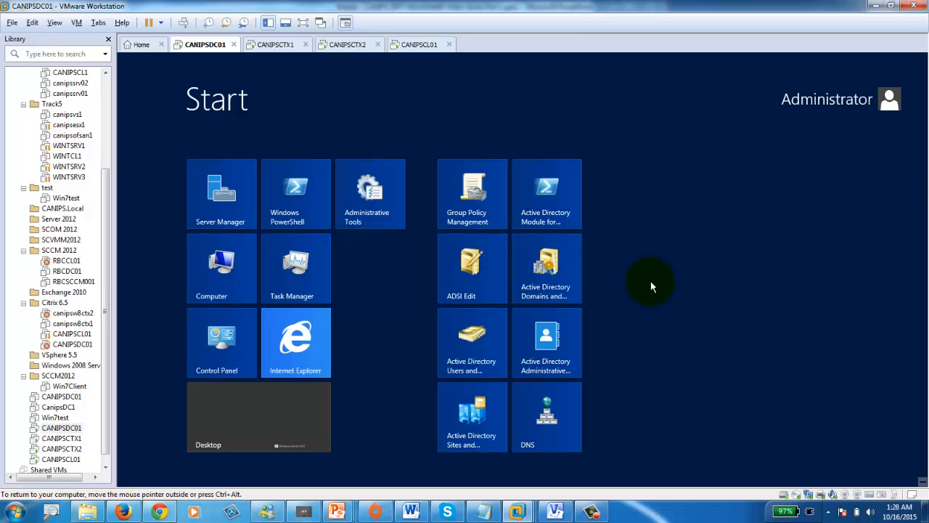
text(li)
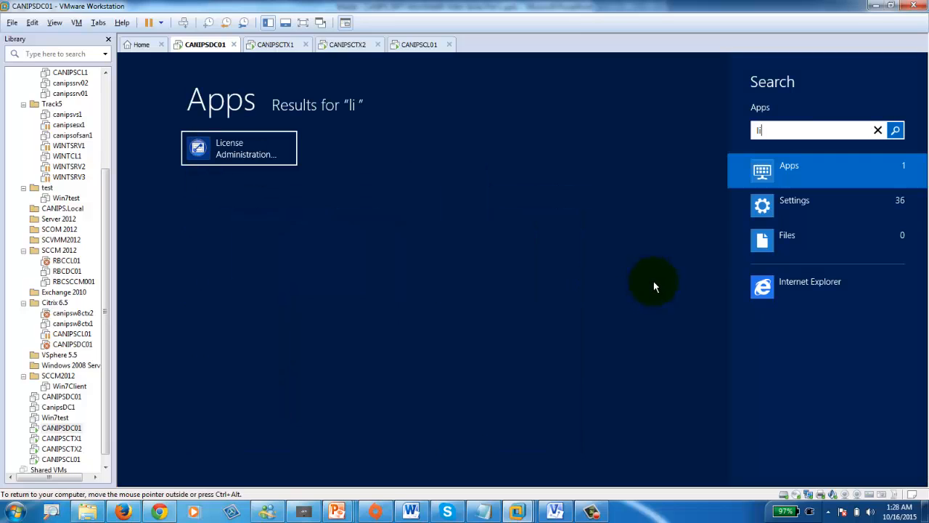
click(237, 152)
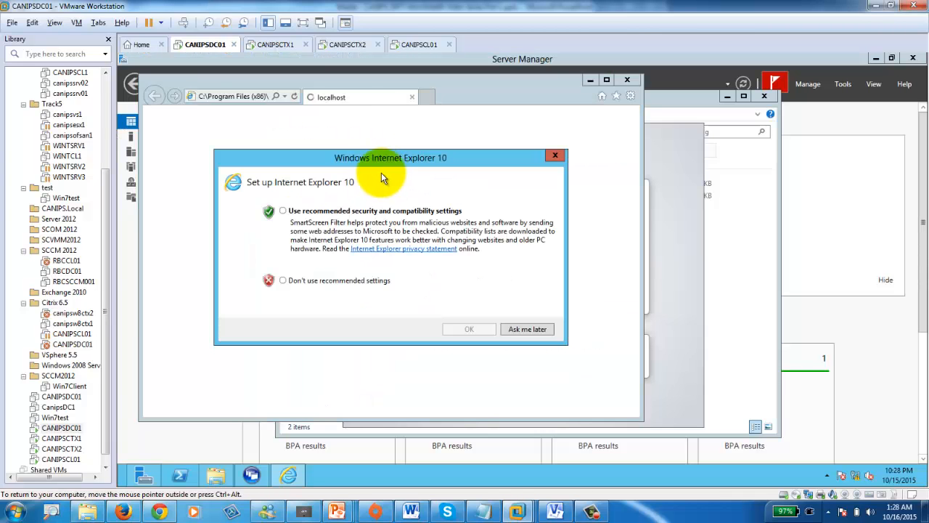
- Accept Internet Explorer's recommended settings and maximize the browser window
click(284, 211)
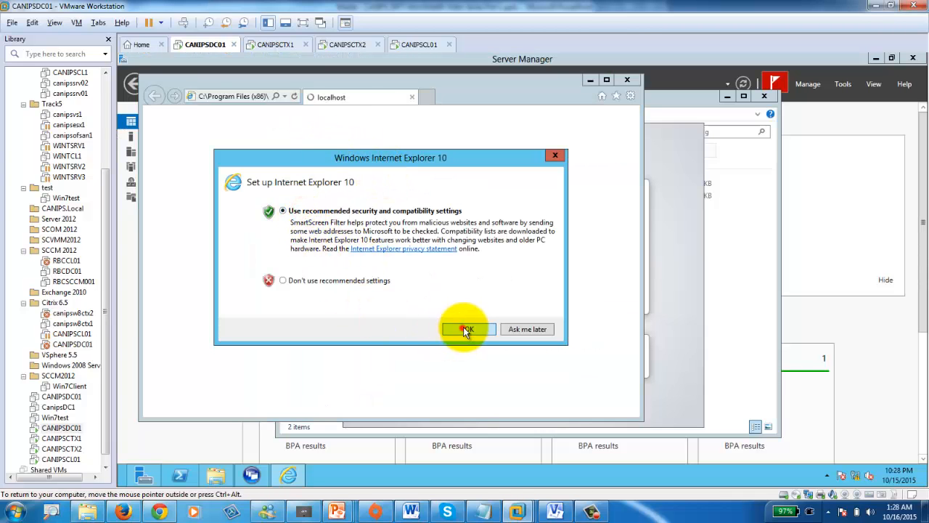
click(464, 329)
click(606, 79)
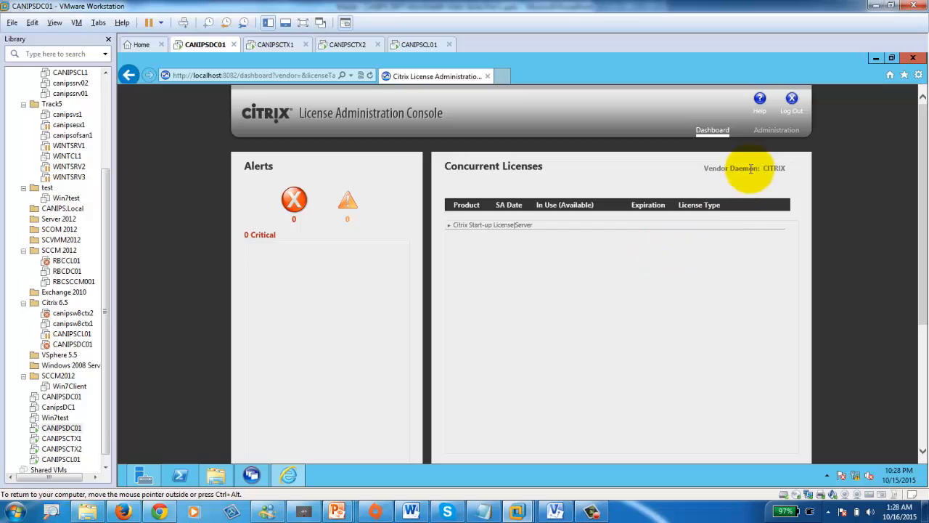
- Log on to the license console's Administration area and confirm the CITRIX vendor daemon is running
click(776, 134)
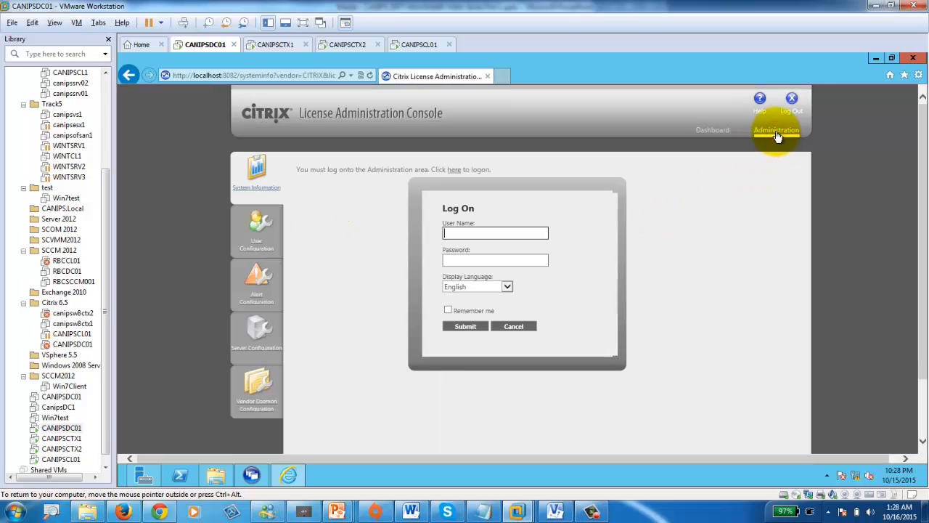
click(475, 231)
text(admin)
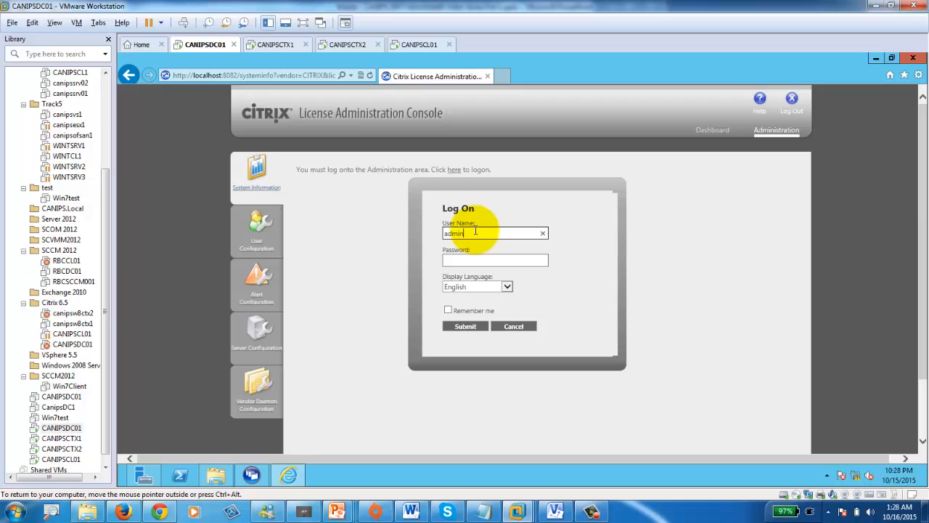
key(Tab)
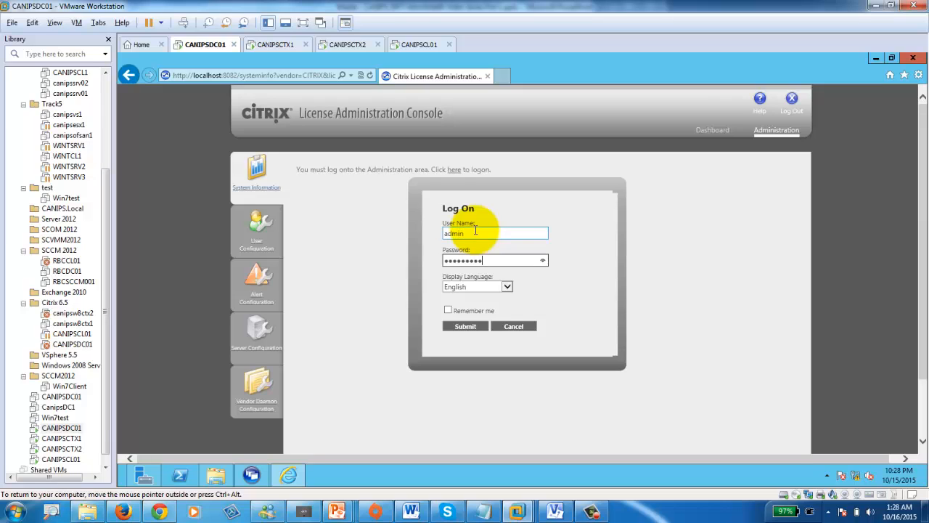
click(468, 326)
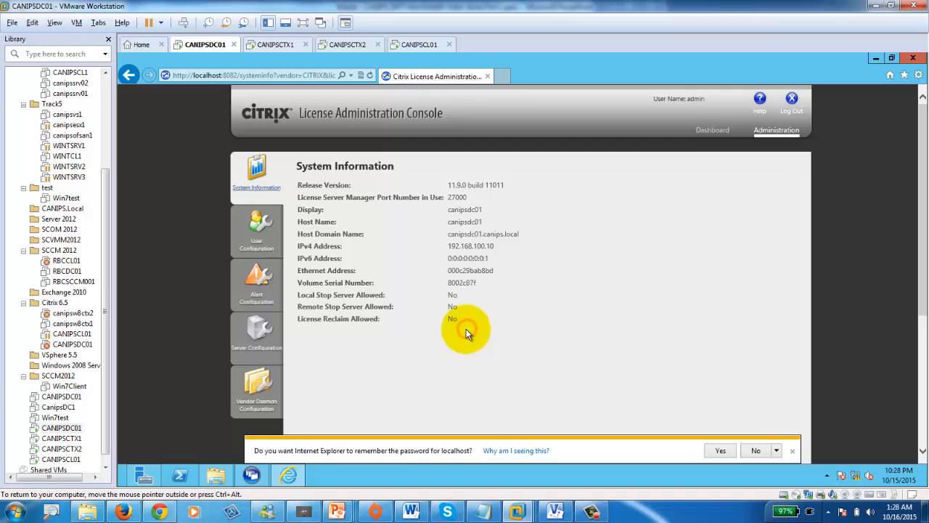
click(719, 448)
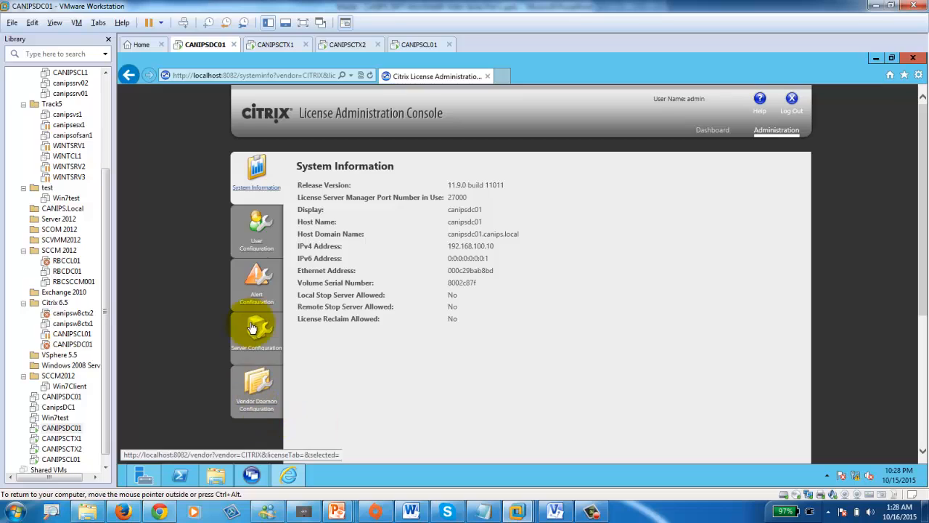
click(254, 398)
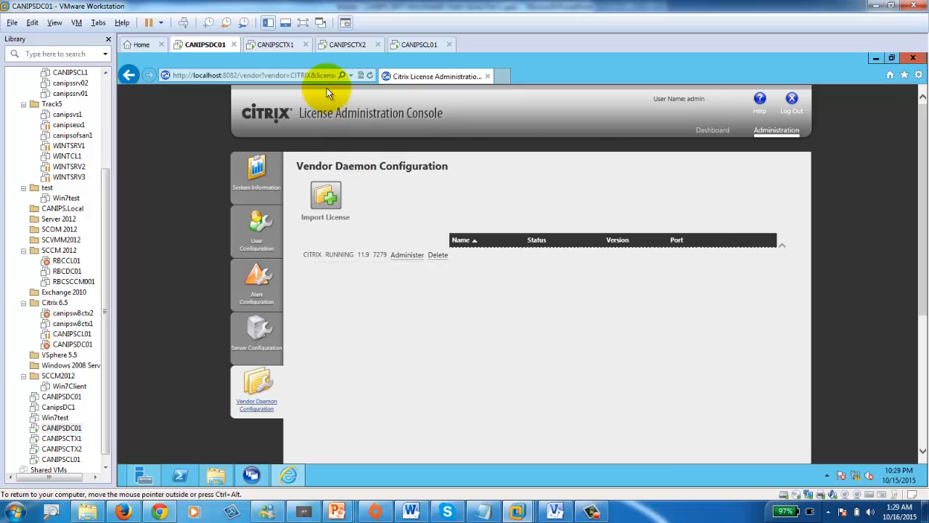
click(276, 47)
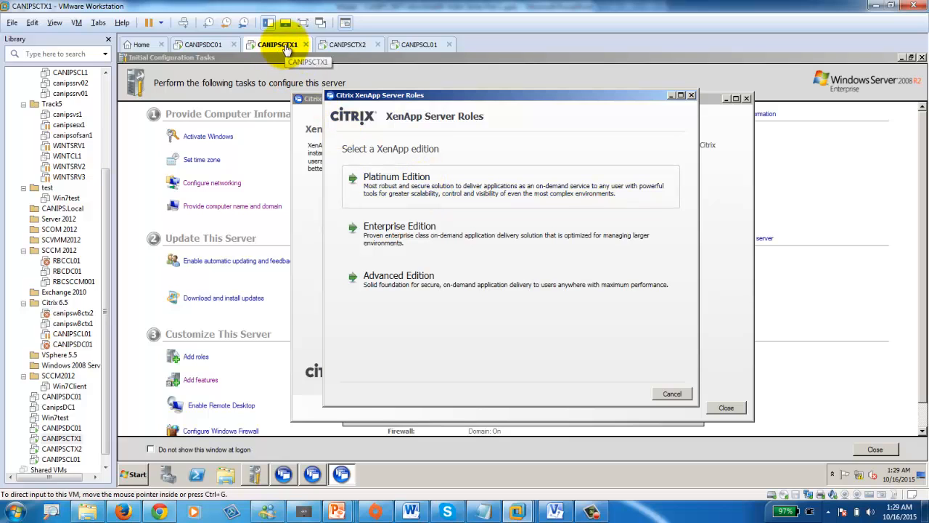
- Pick the XenApp edition on CANIPSCTX1 and accept the license agreement
click(555, 510)
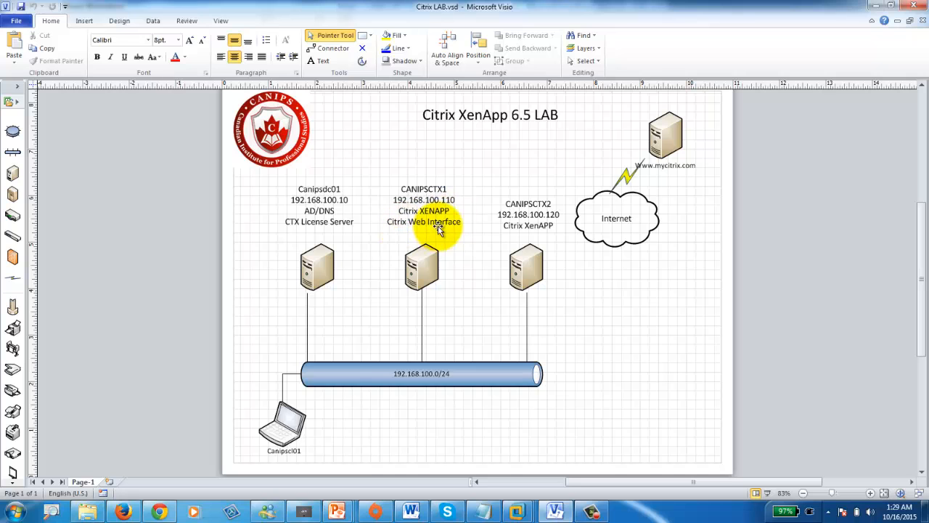
click(870, 6)
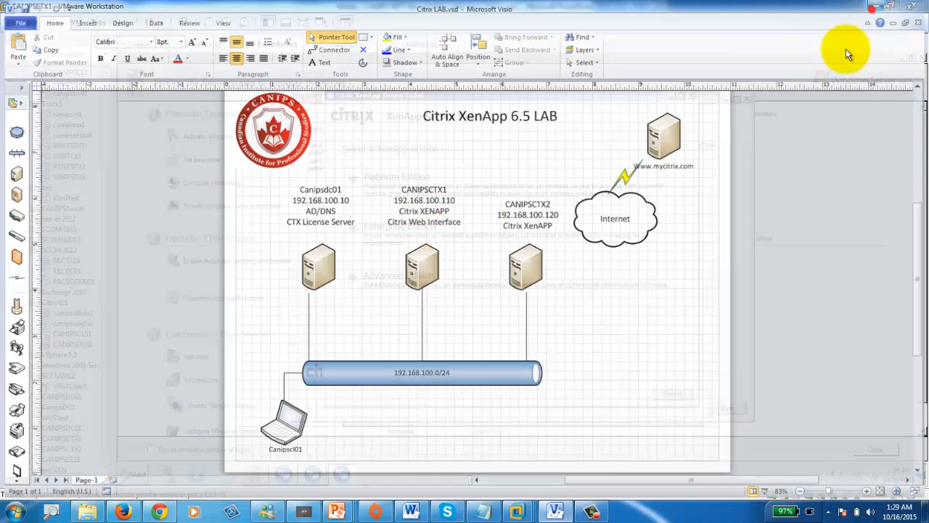
click(434, 190)
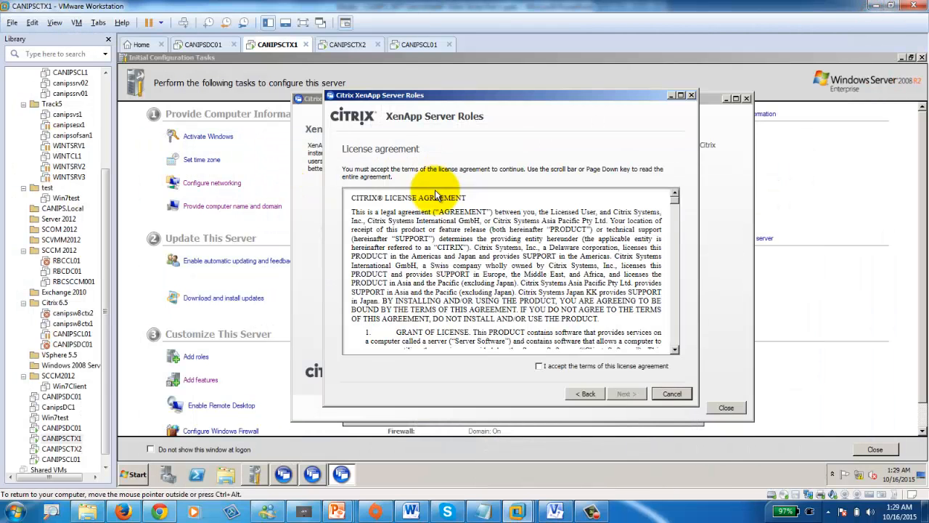
click(548, 365)
click(616, 395)
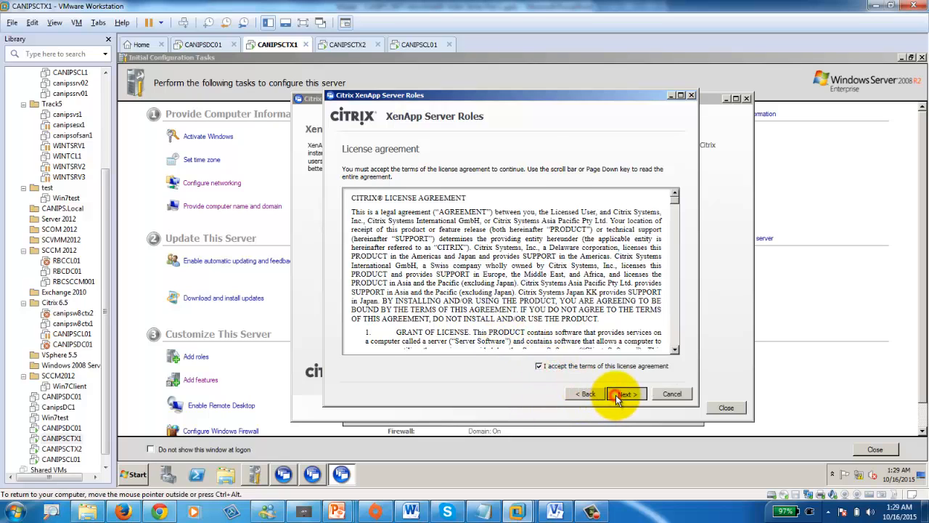
- Select the XenApp and Web Interface roles and advance past subcomponents and prerequisites
click(373, 216)
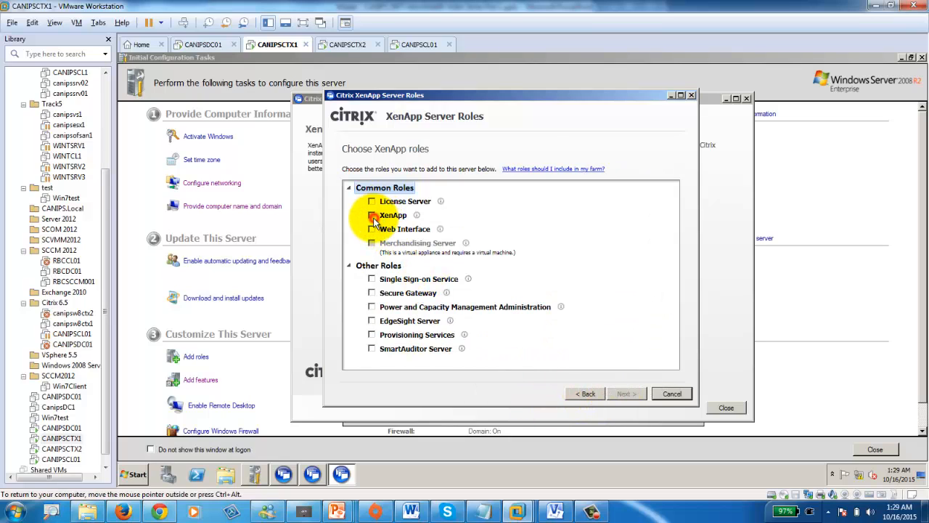
click(372, 230)
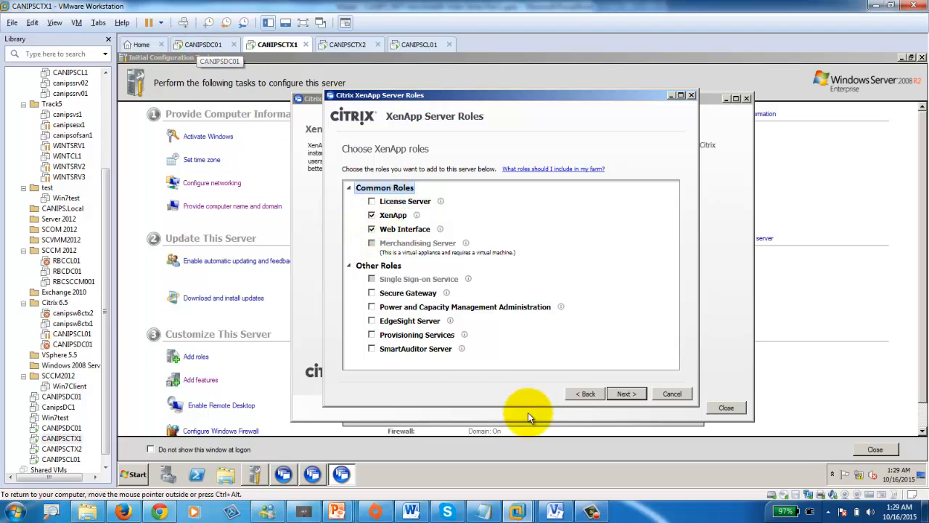
click(625, 395)
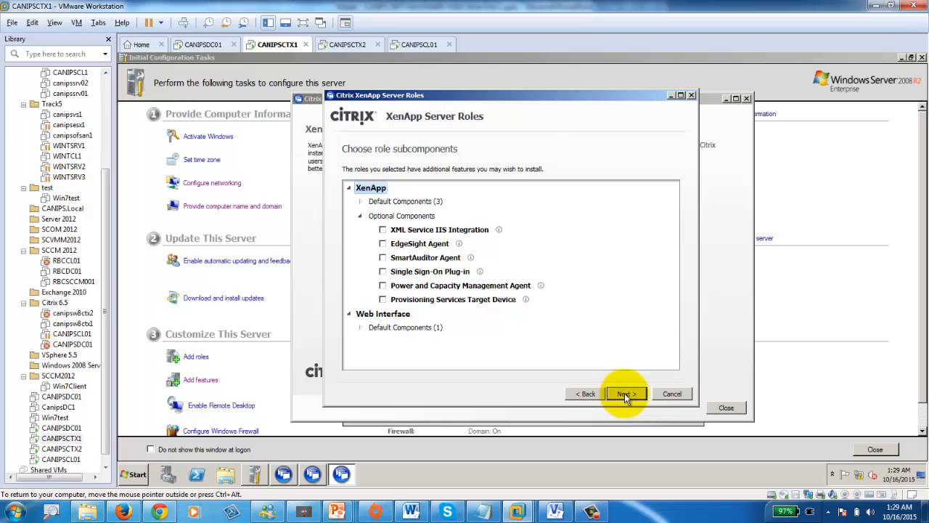
click(625, 396)
click(625, 396)
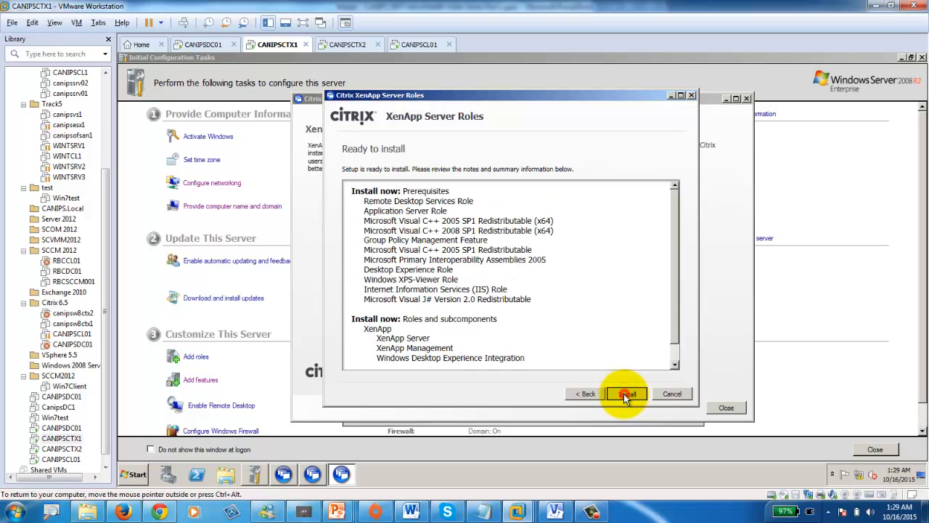
- Start the XenApp role installation on CANIPSCTX1, then bring up CANIPSCTX2
click(624, 393)
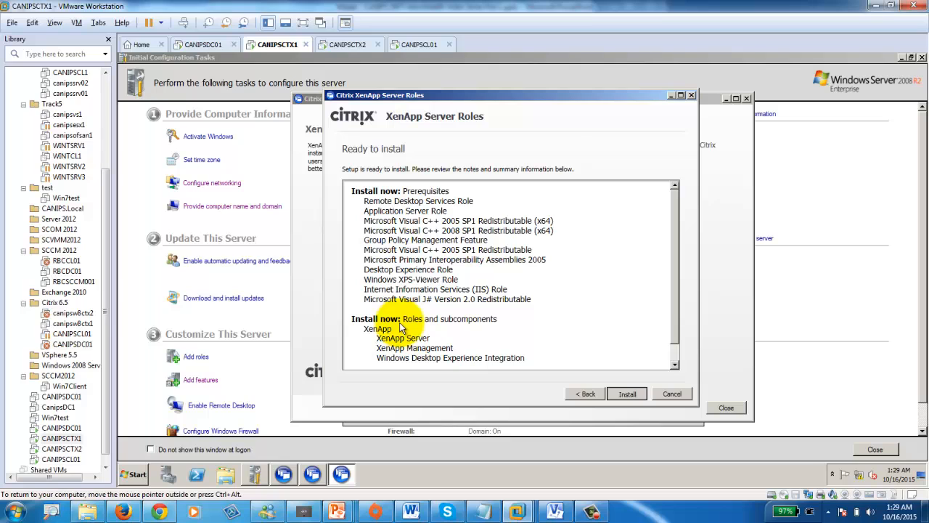
click(629, 395)
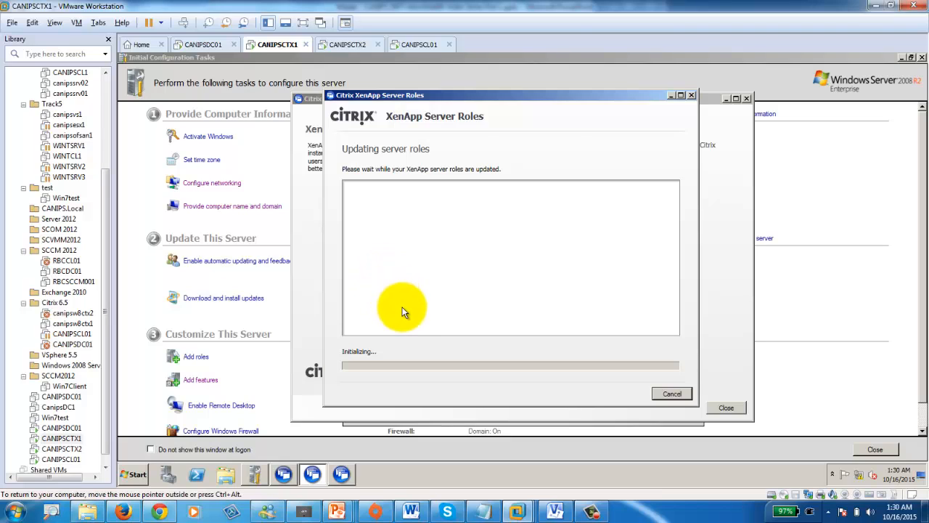
click(342, 43)
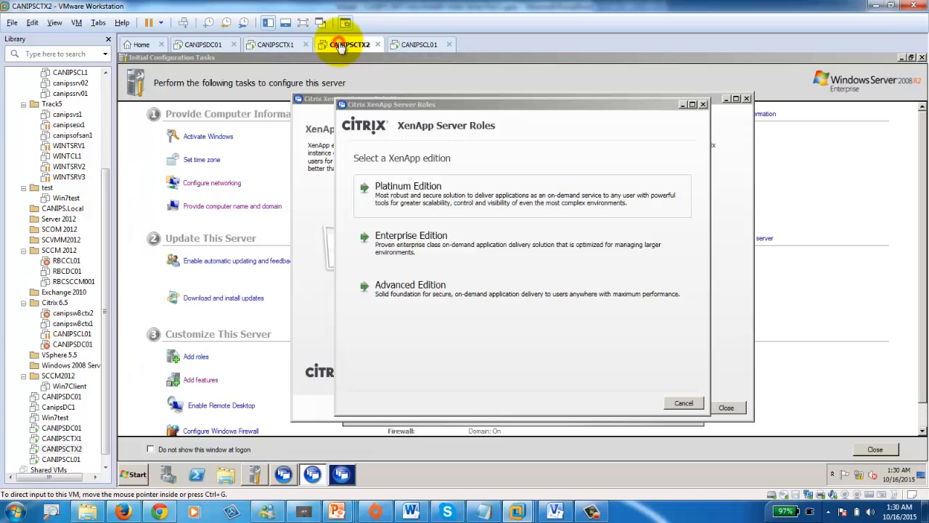
- Choose Platinum Edition on CANIPSCTX2 and accept the license agreement
click(425, 201)
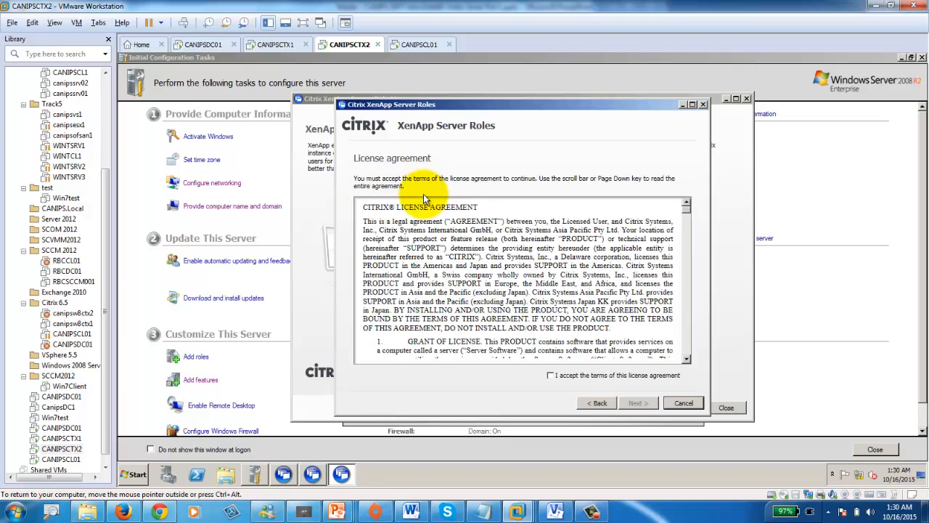
click(552, 376)
click(636, 403)
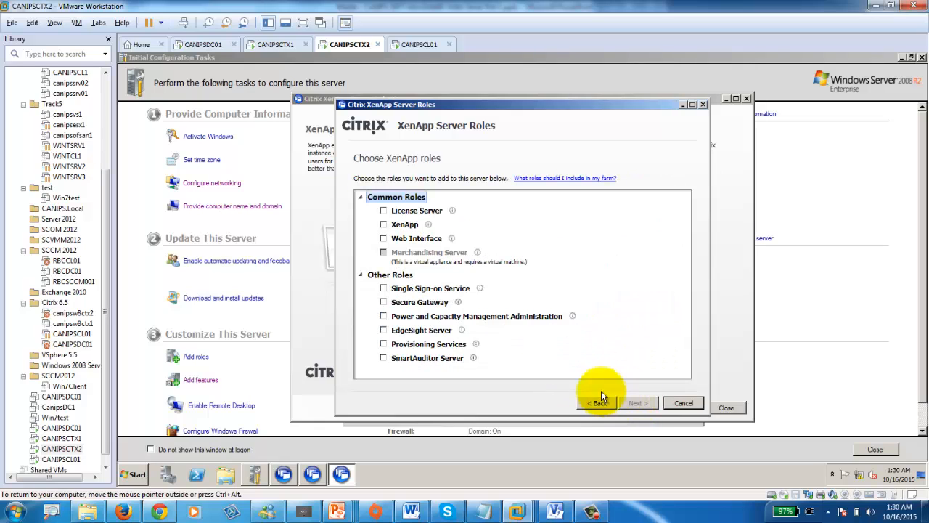
- Add the XenApp role on CANIPSCTX2 and start its installation
click(383, 224)
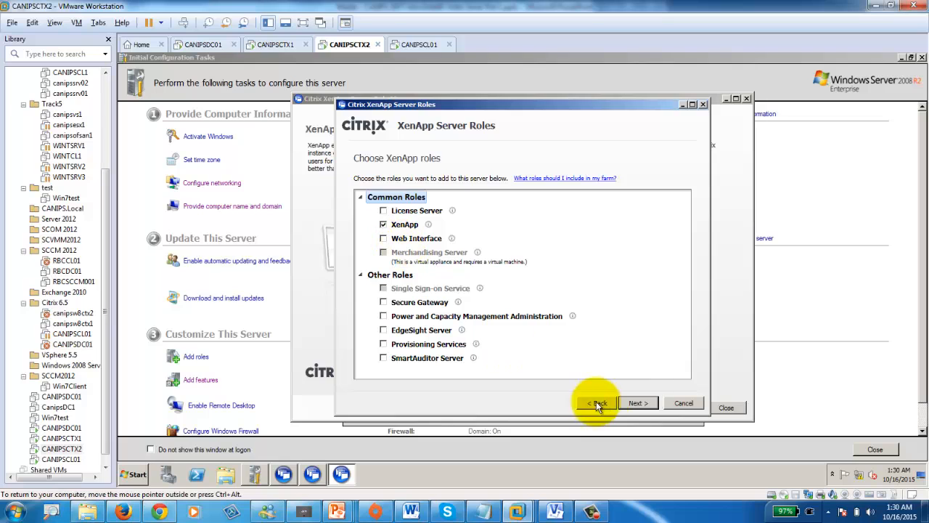
click(636, 403)
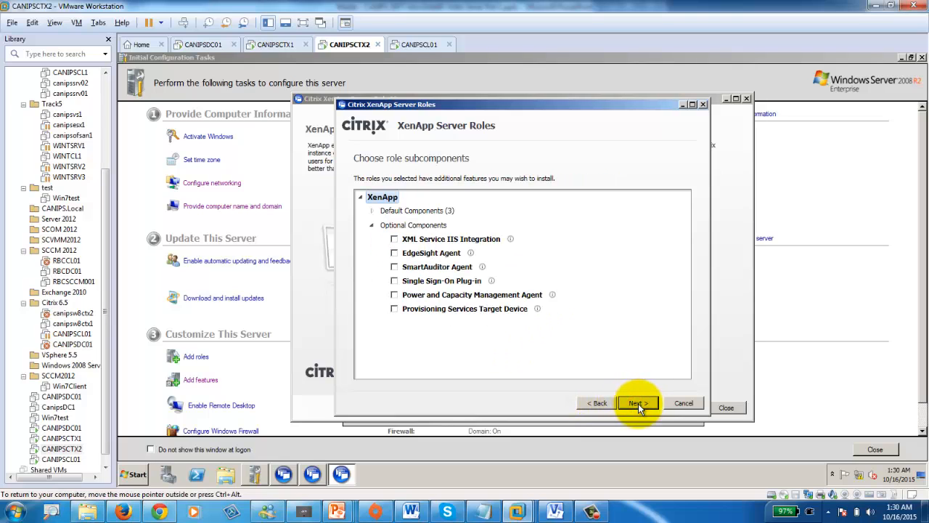
click(636, 402)
click(636, 403)
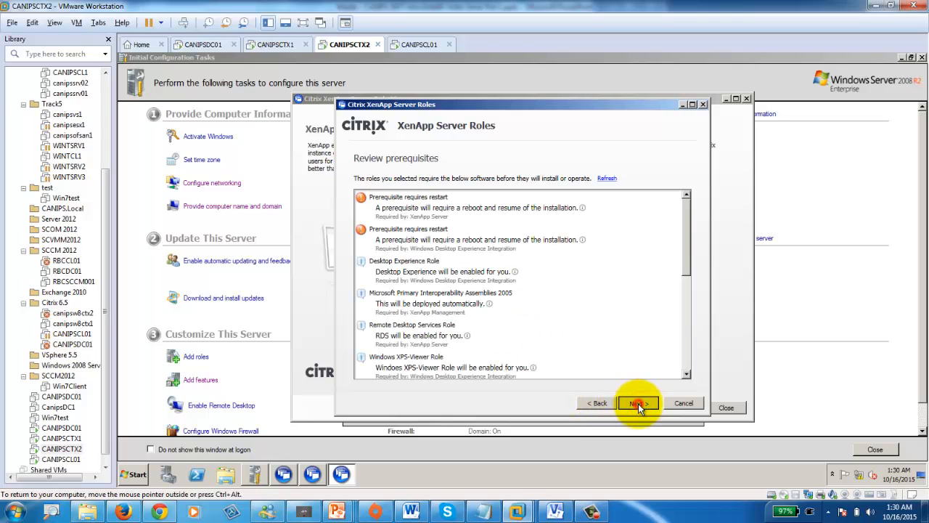
click(638, 404)
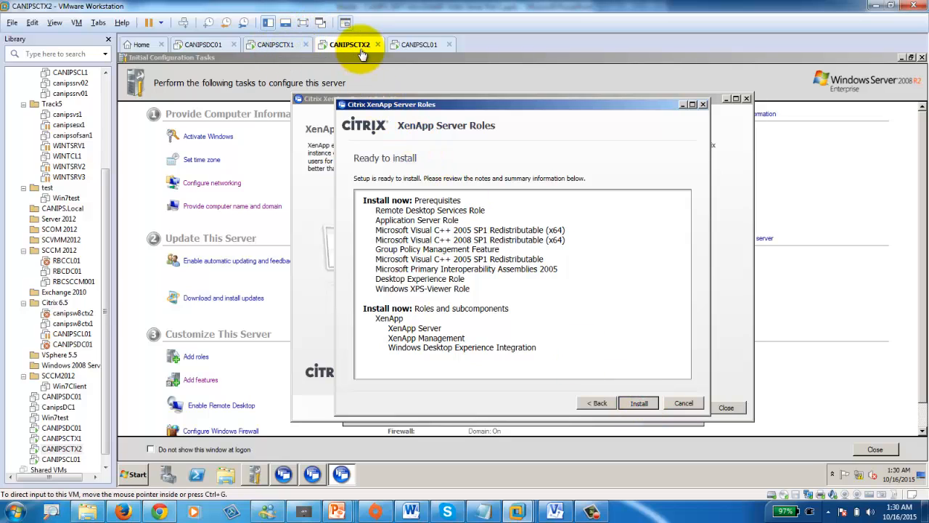
click(276, 44)
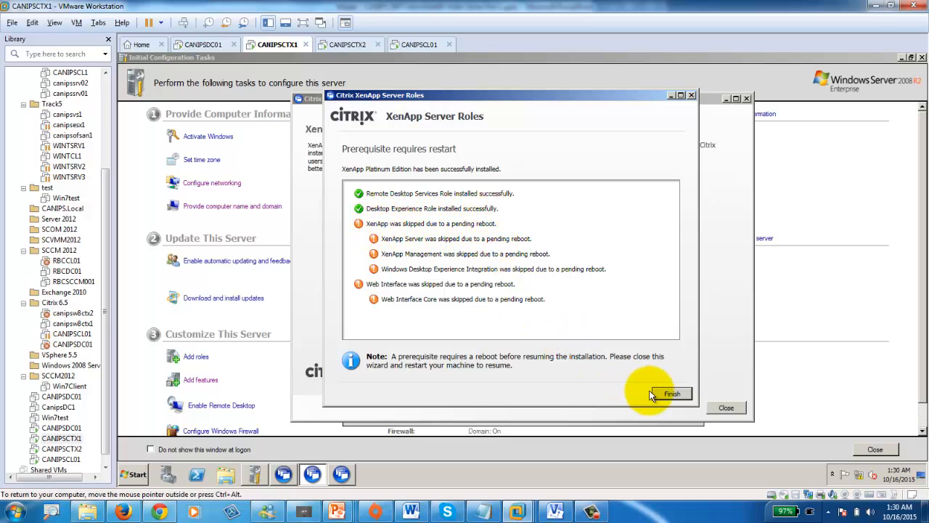
- Finish CANIPSCTX1's role installation wizard and confirm its required restart
click(671, 394)
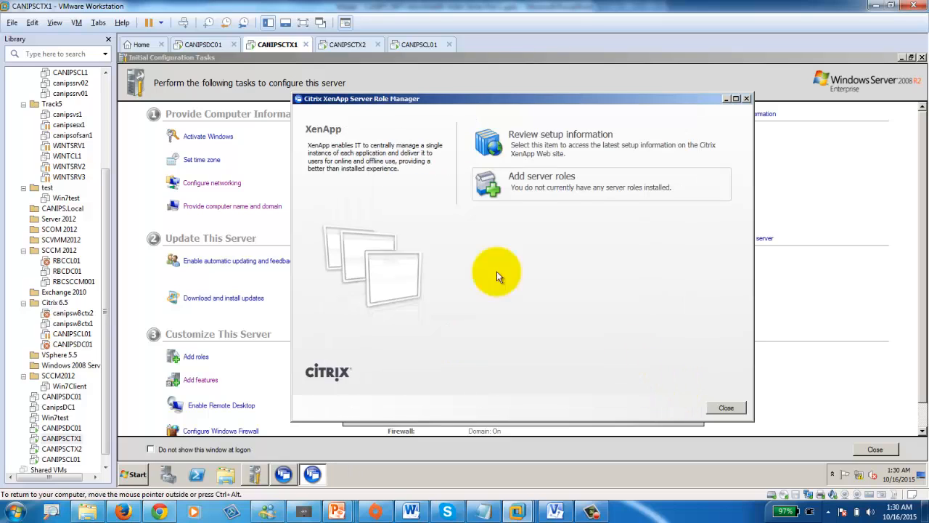
click(346, 46)
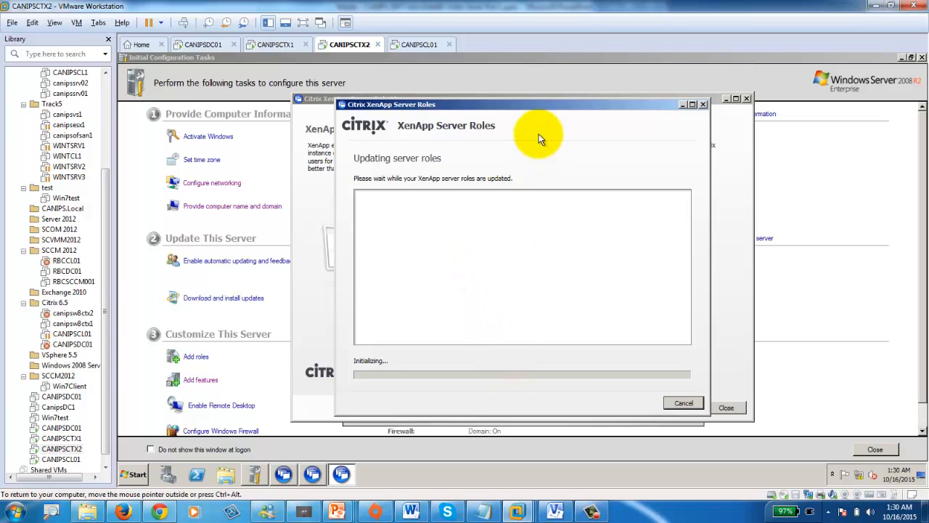
drag(529, 108, 350, 86)
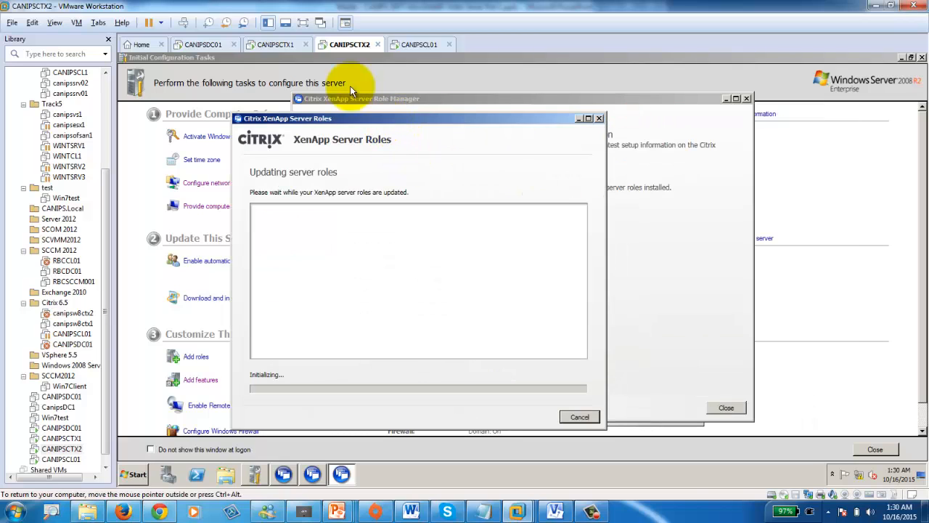
click(275, 44)
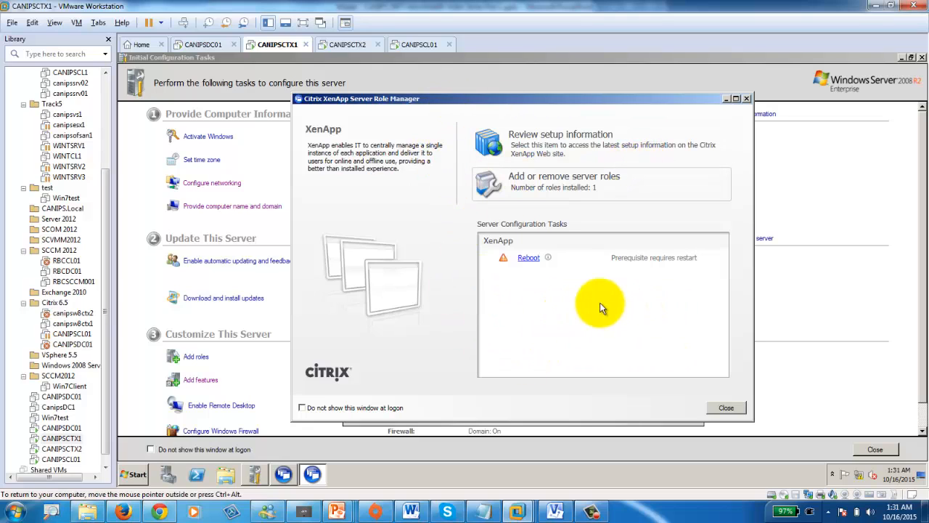
click(529, 259)
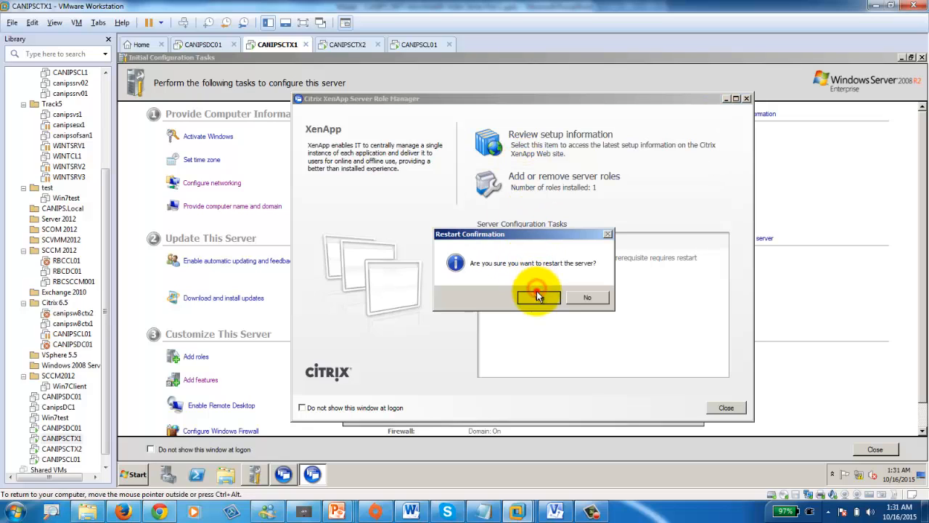
click(538, 295)
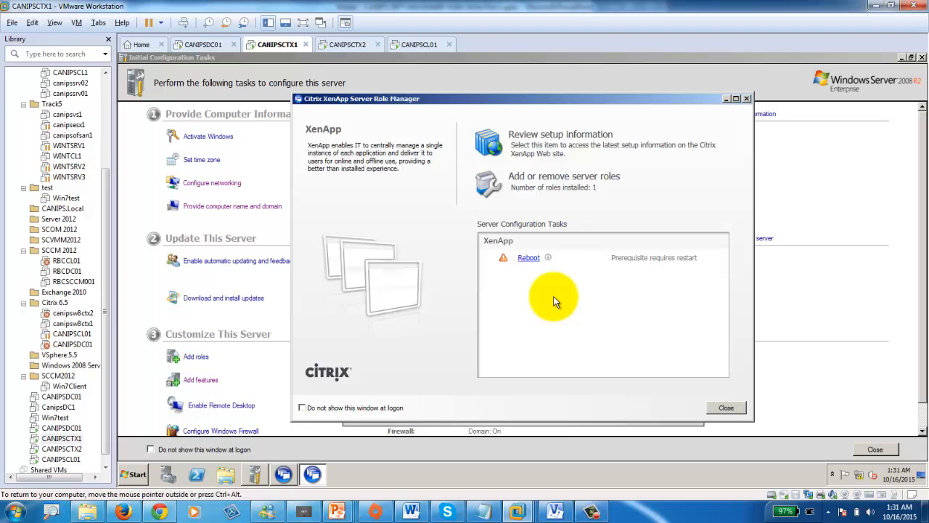
- Finish CANIPSCTX2's role installation wizard and confirm its required restart
click(348, 46)
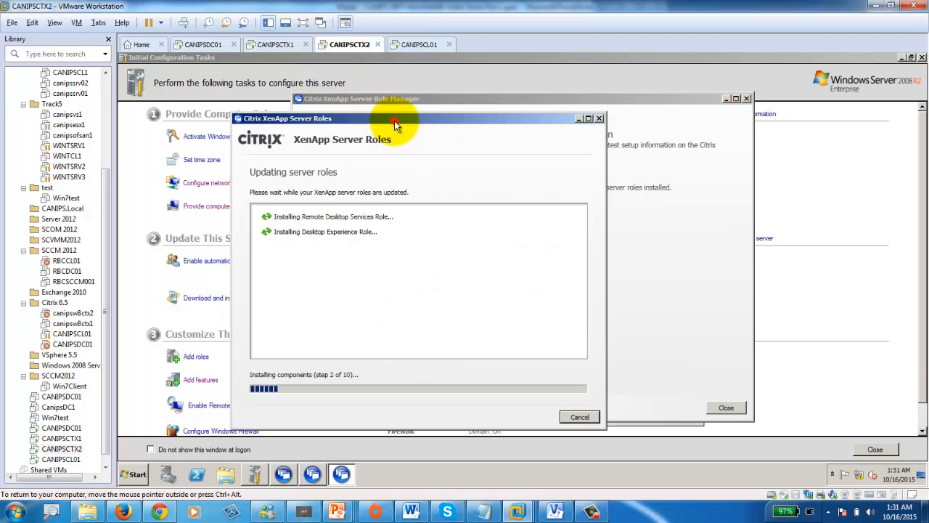
drag(394, 125, 534, 121)
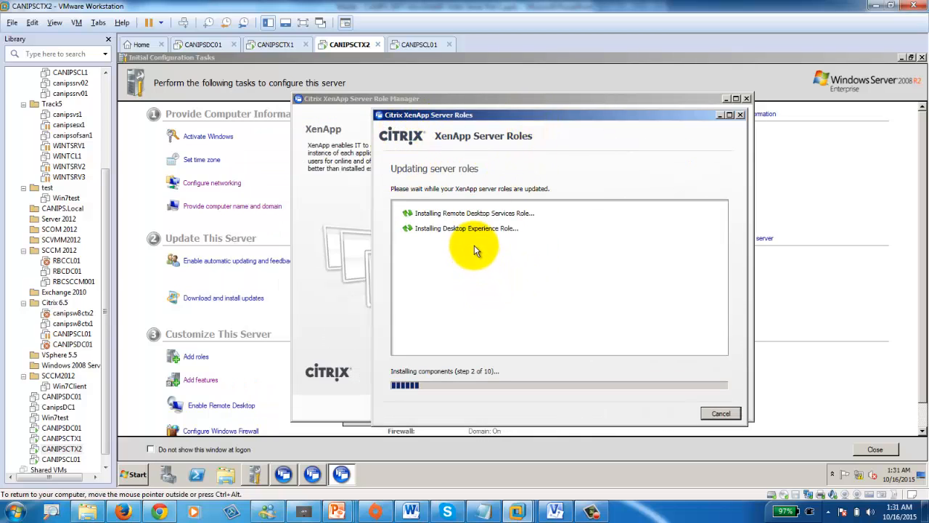
click(275, 45)
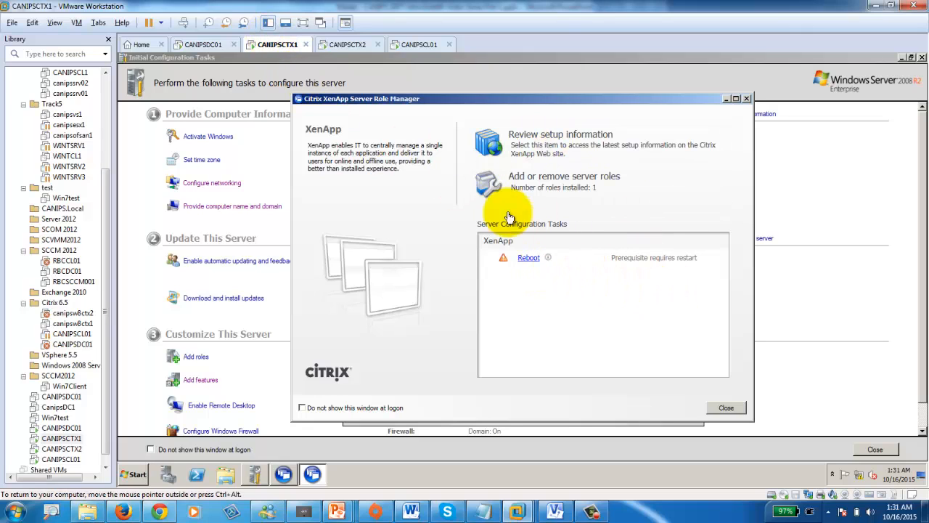
click(349, 44)
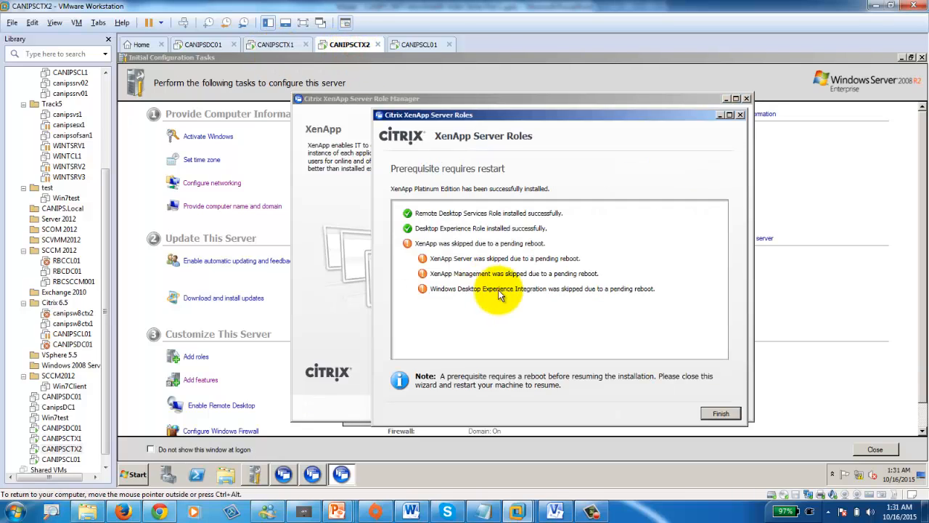
click(719, 412)
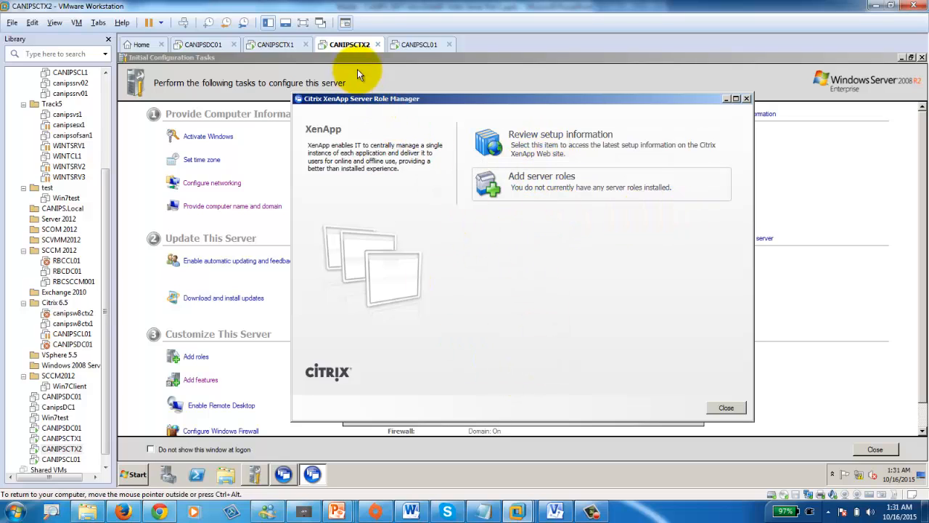
click(279, 44)
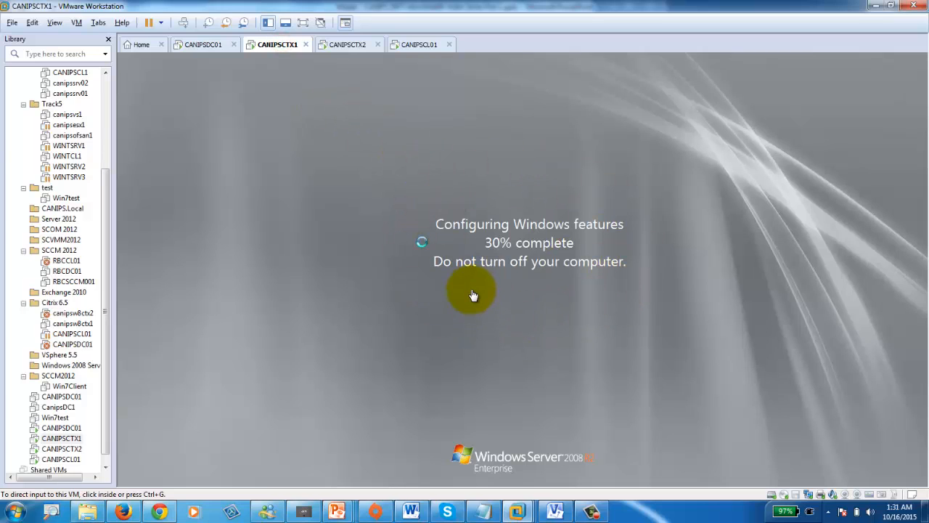
click(361, 45)
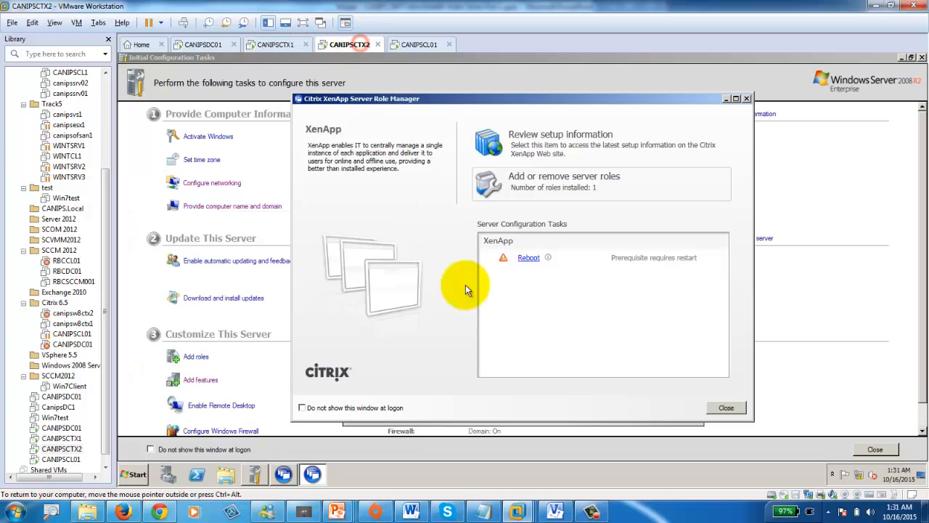
click(531, 258)
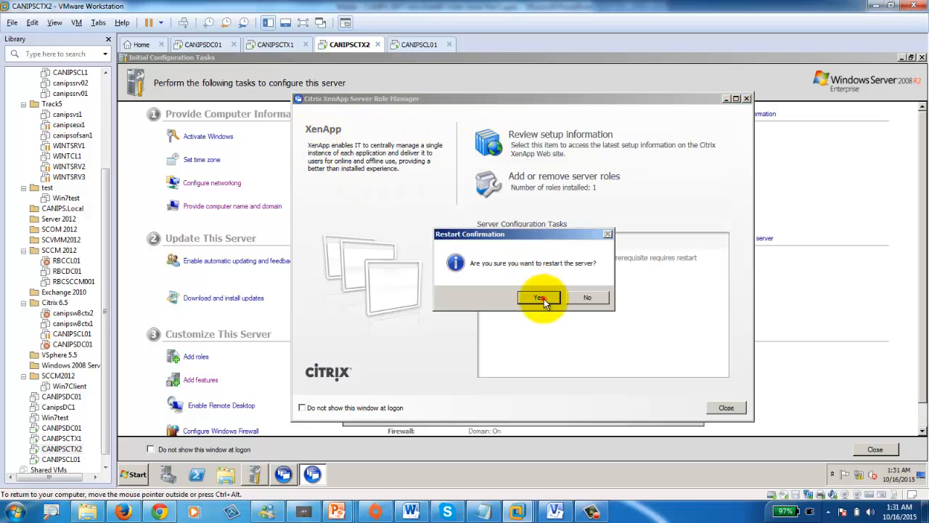
click(544, 300)
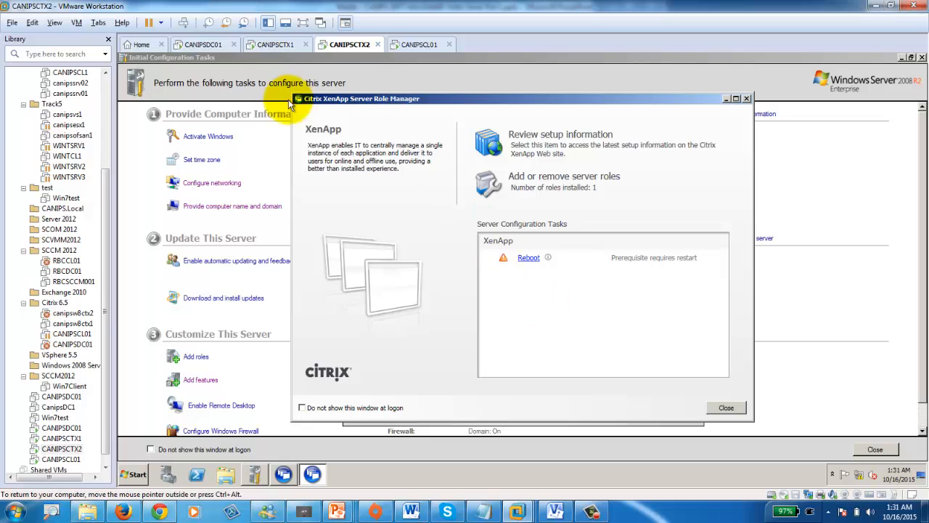
click(278, 45)
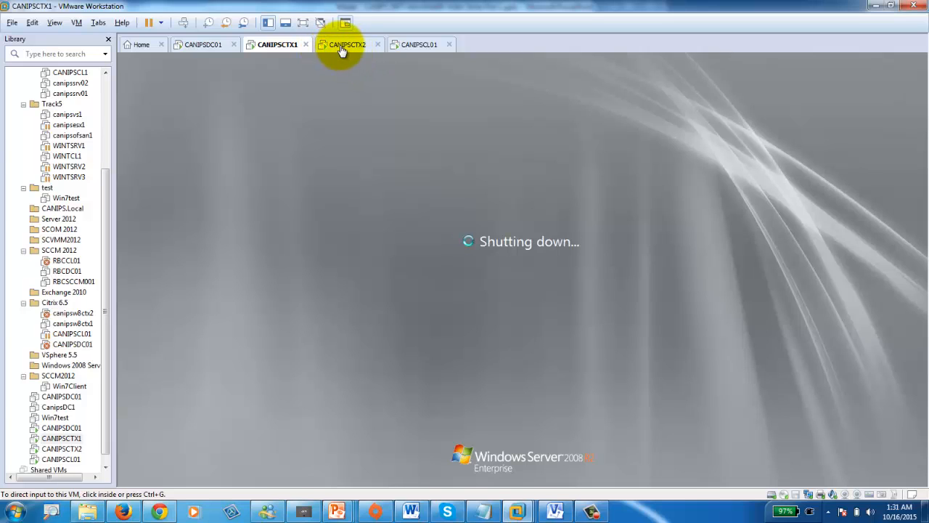
- Monitor both XenApp servers' reboots, then check CANIPSDC01's license console and the Visio lab diagram
click(342, 48)
click(272, 45)
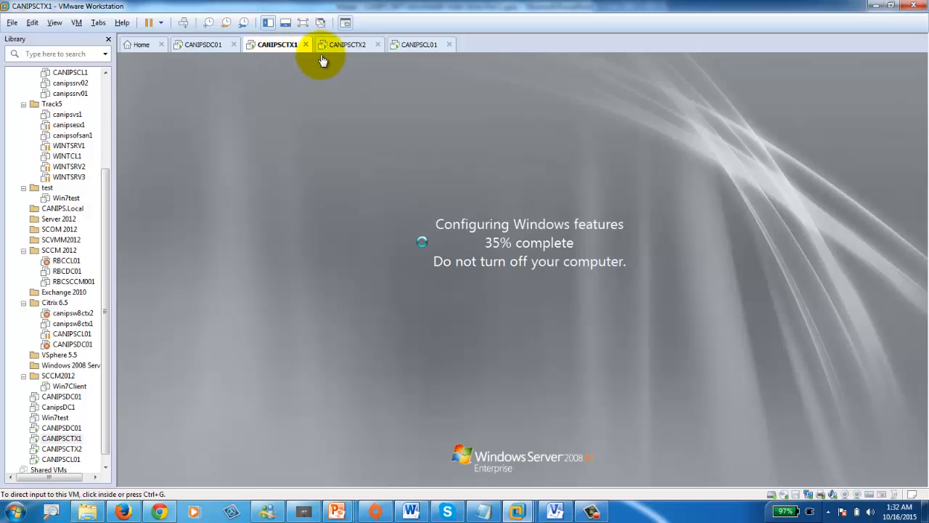
click(350, 46)
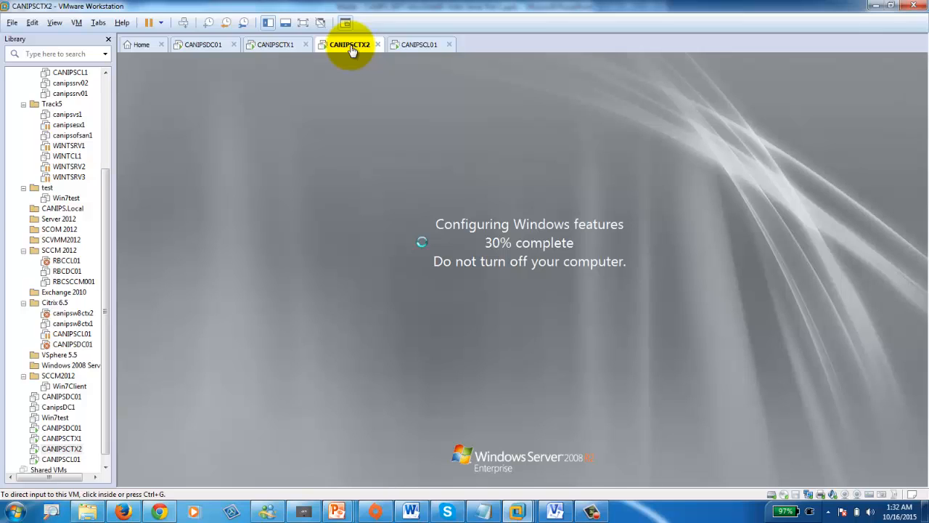
click(272, 45)
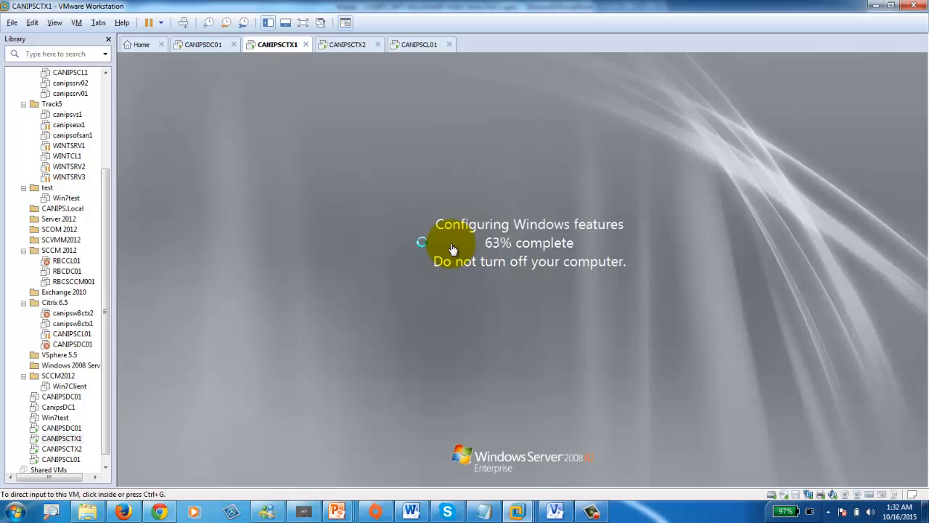
click(347, 46)
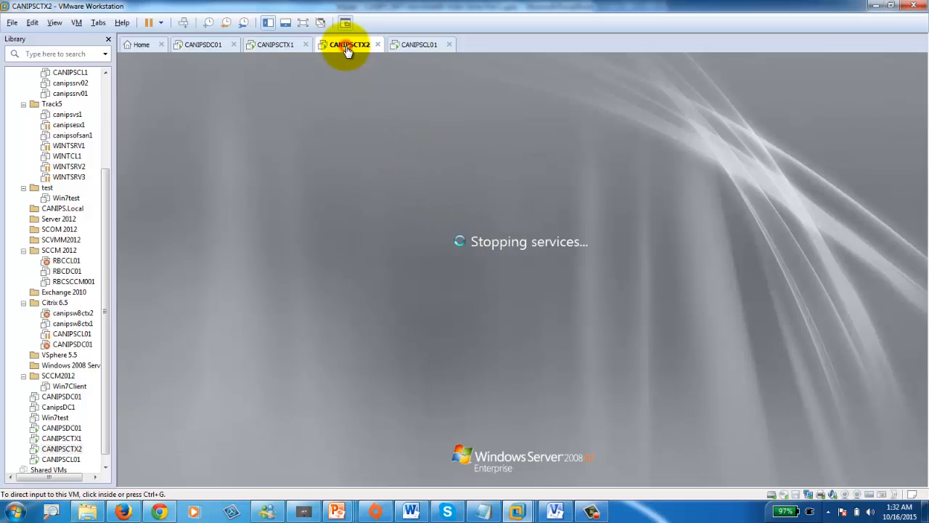
click(273, 45)
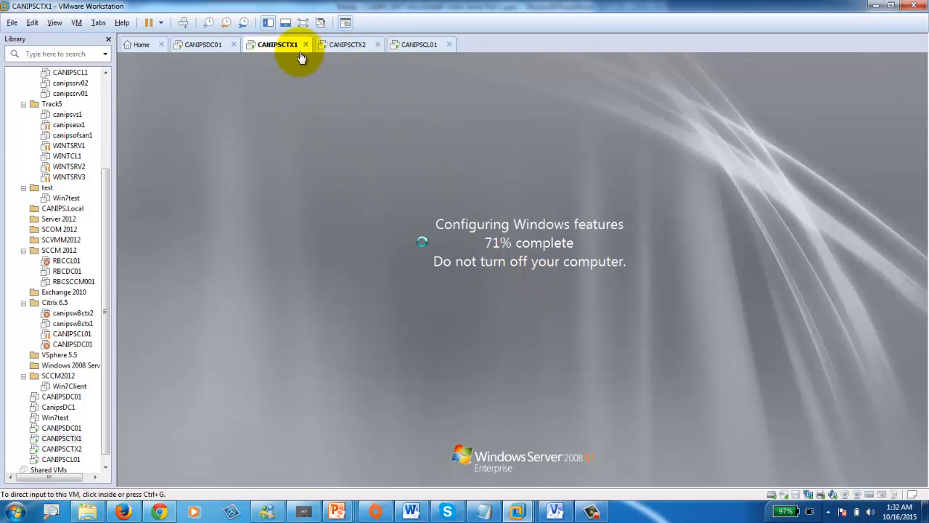
click(197, 48)
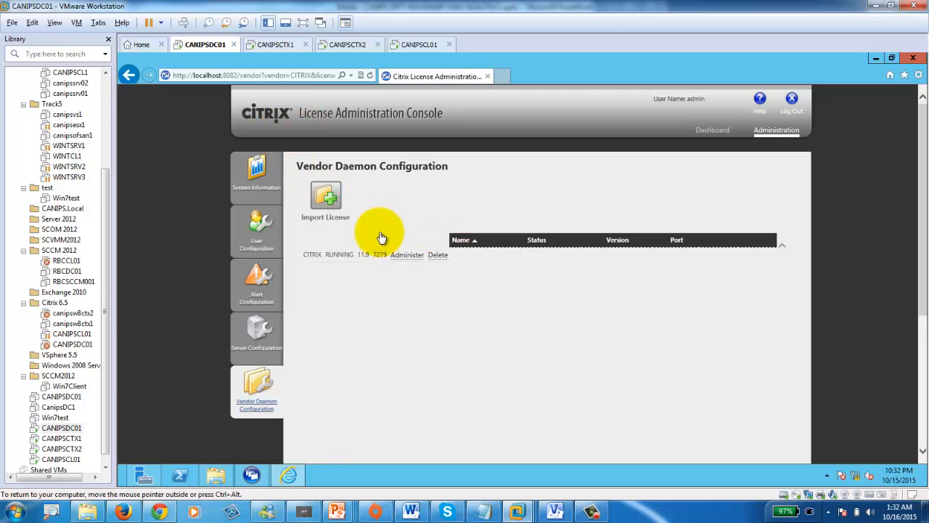
click(556, 512)
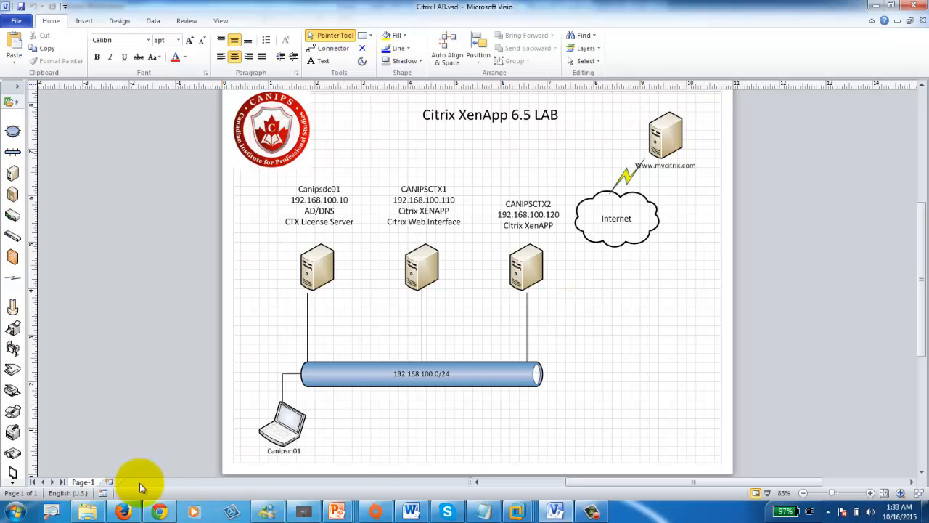
- In Firefox, close the New Tab page and log out of the Citrix.com account
mouse_move(123, 513)
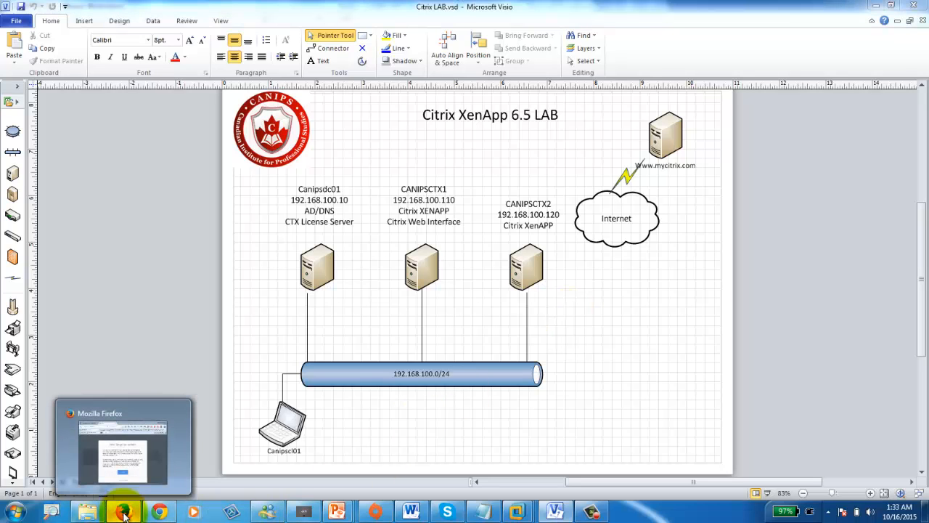
click(124, 513)
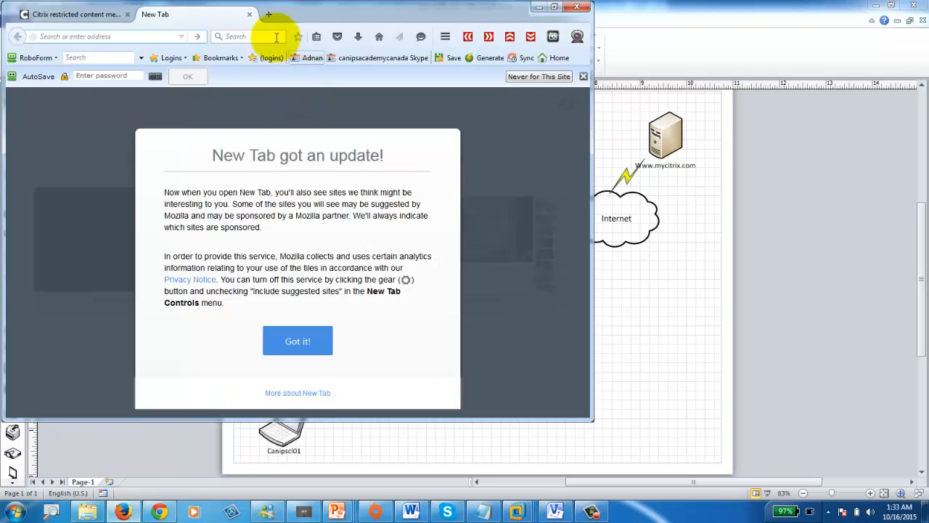
click(248, 14)
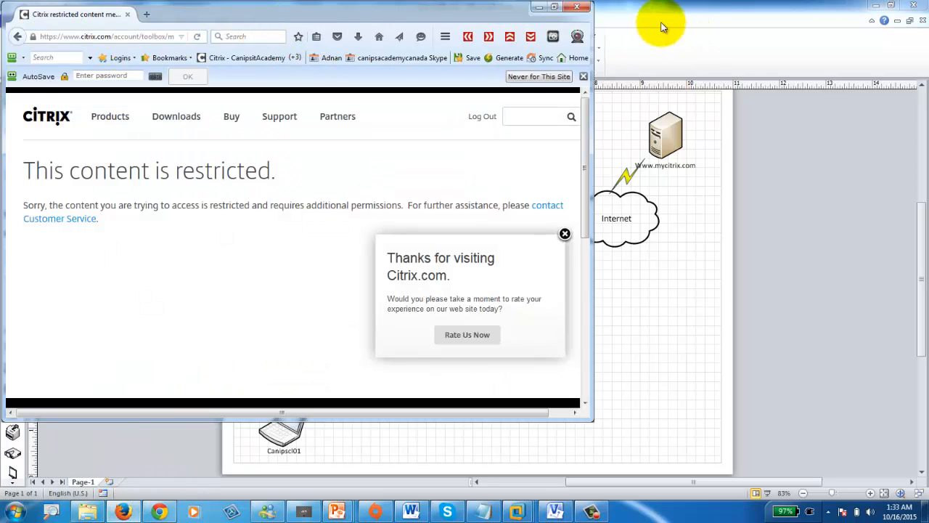
click(556, 8)
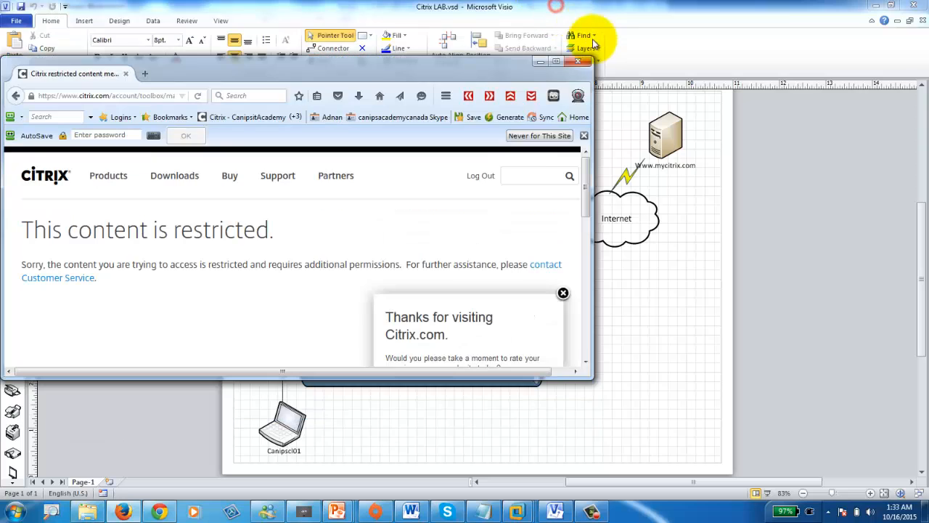
click(477, 175)
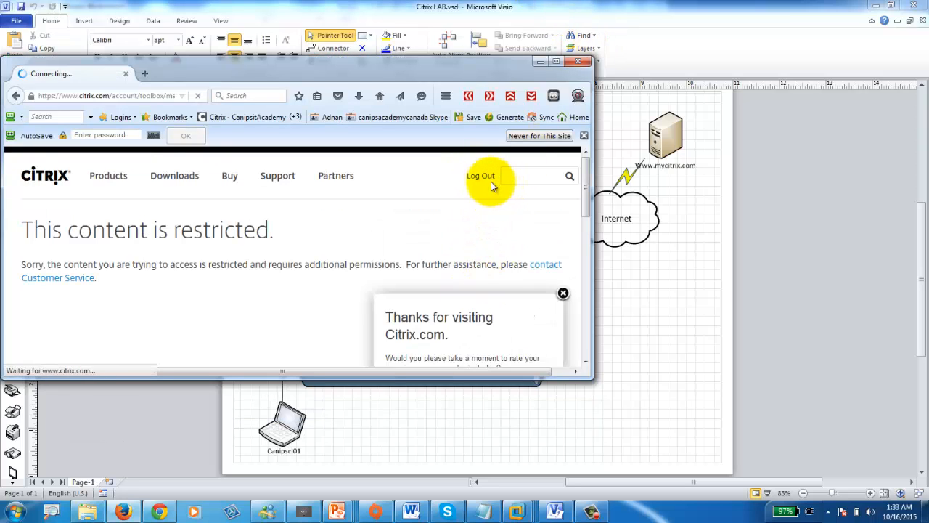
click(557, 63)
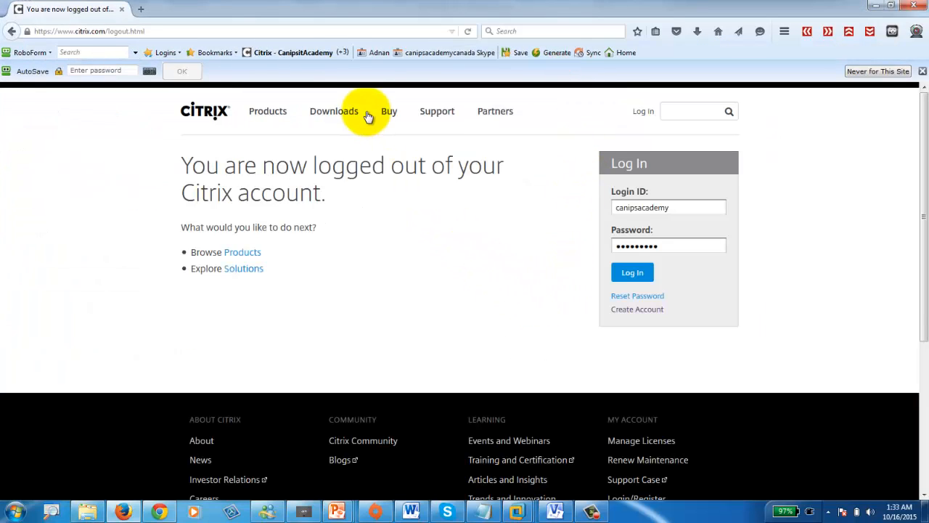
- Navigate Firefox to the mycitrix.com login page
click(629, 207)
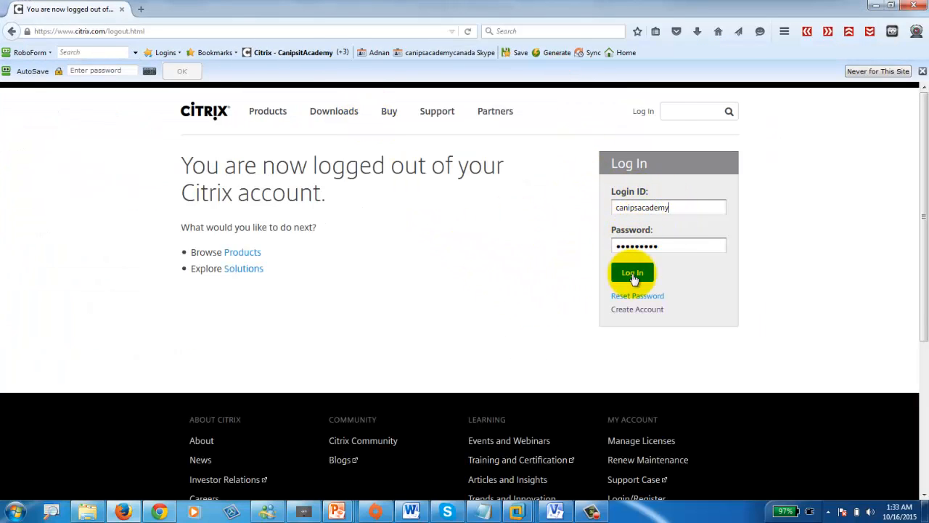
click(176, 32)
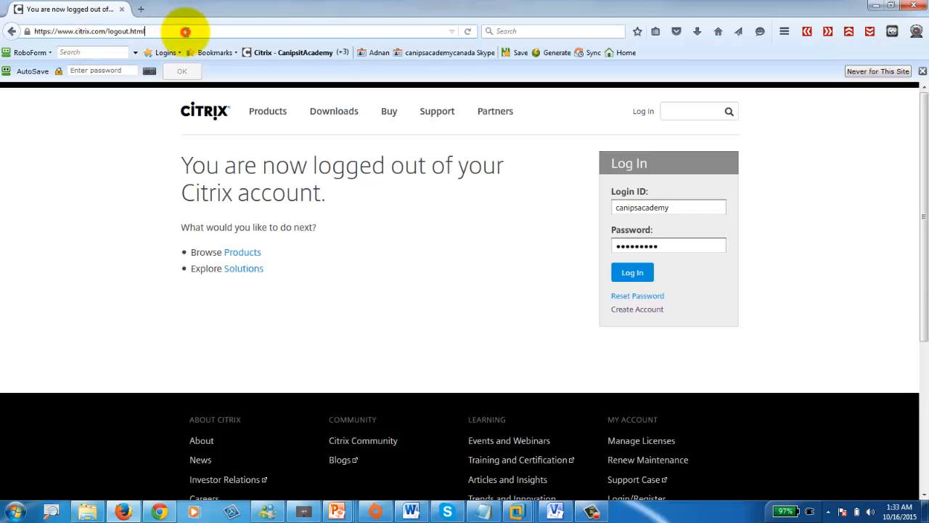
click(140, 10)
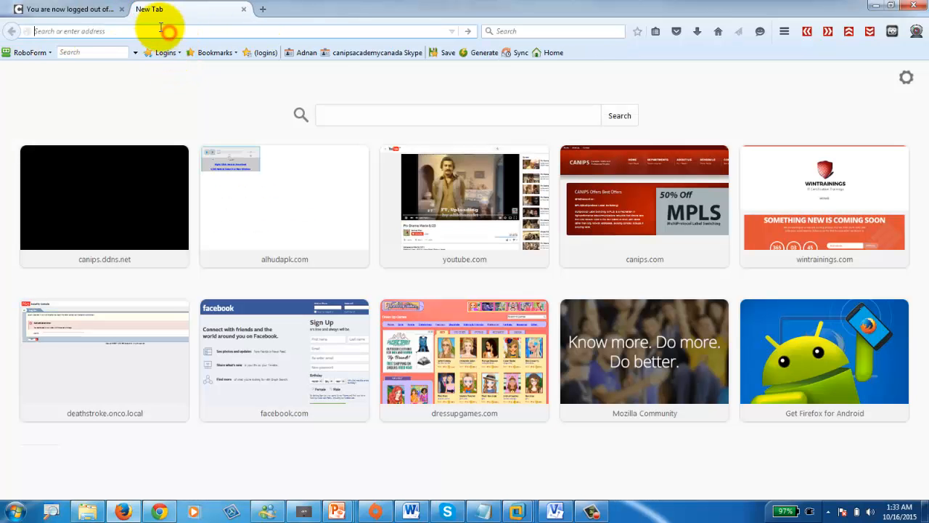
click(244, 9)
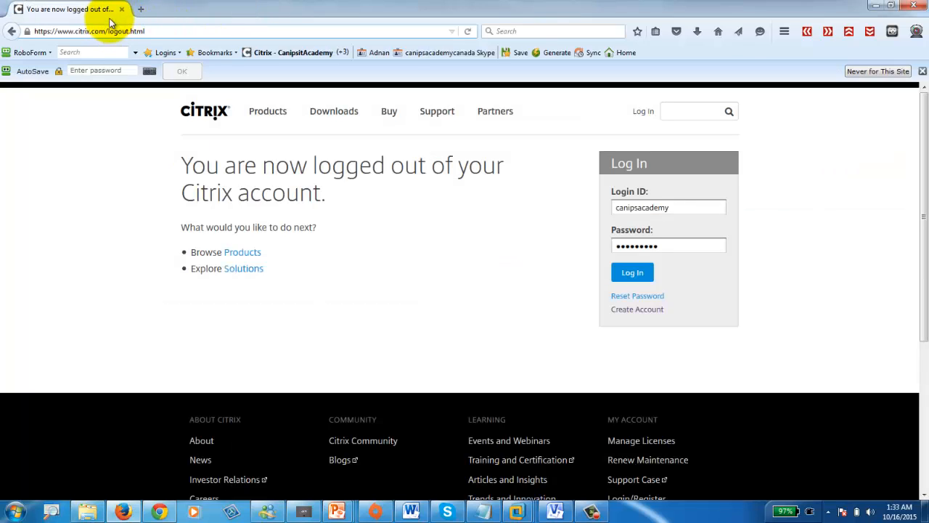
click(161, 31)
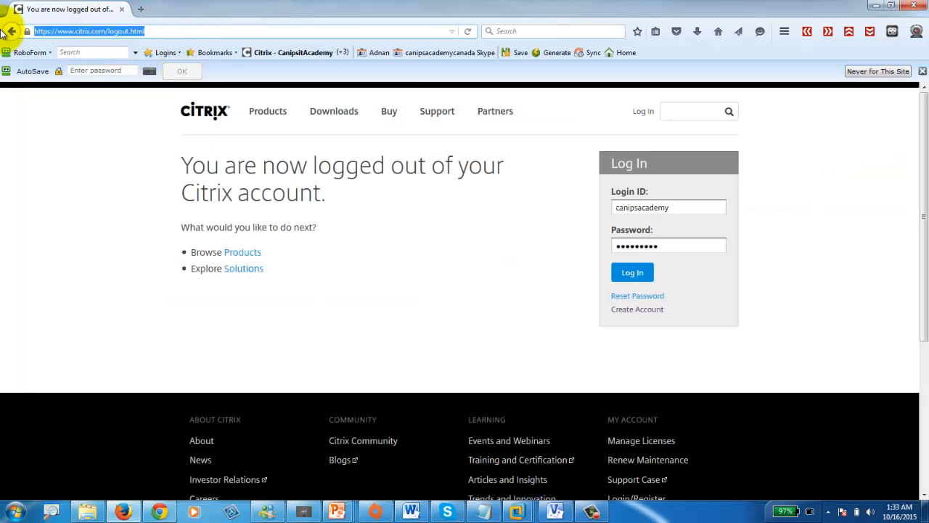
text(mycitrix.com/)
key(Down)
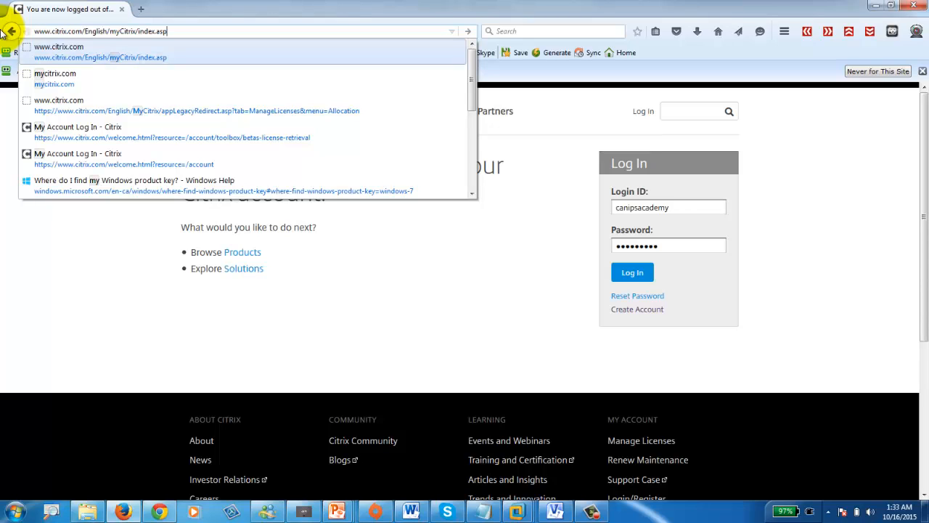
key(BackSpace)
key(BackSpace)
key(BackSpace)
key(BackSpace)
key(BackSpace)
key(BackSpace)
key(BackSpace)
key(BackSpace)
key(BackSpace)
key(BackSpace)
key(BackSpace)
key(BackSpace)
key(BackSpace)
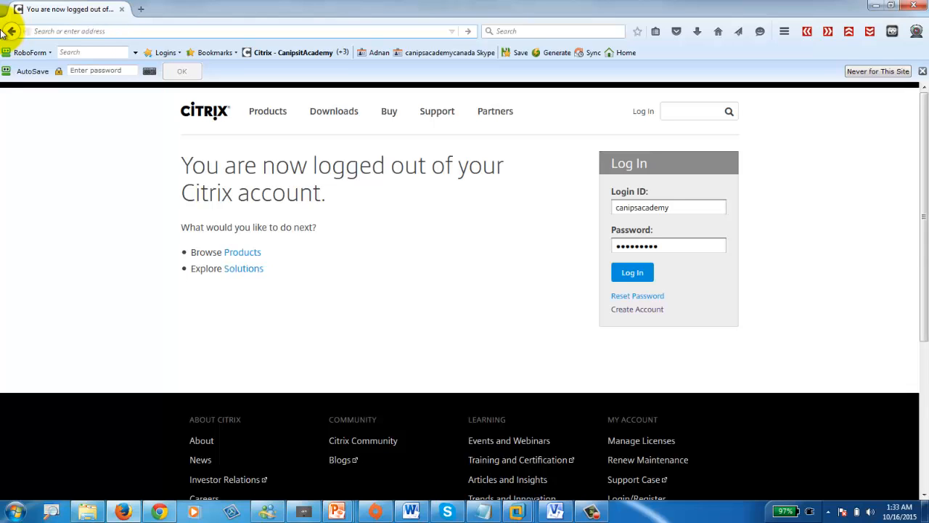
text(mycitrix.com/)
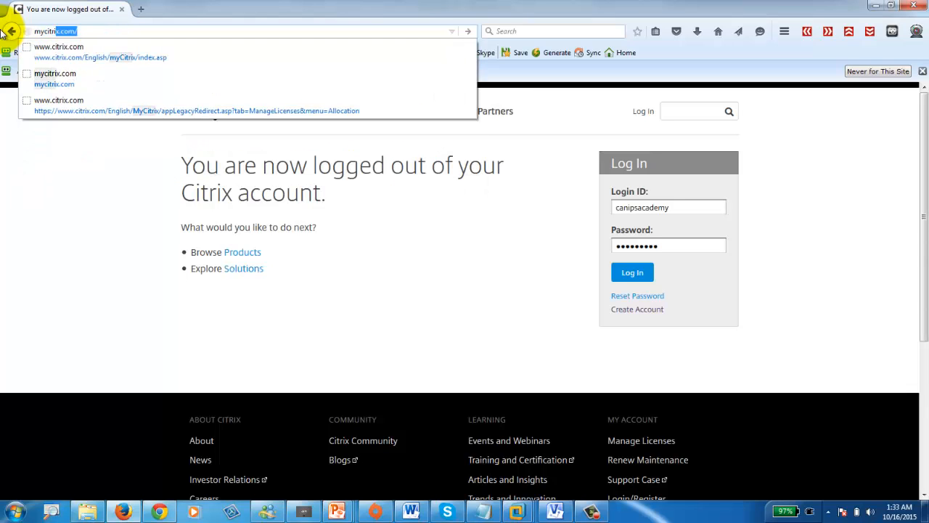
key(Return)
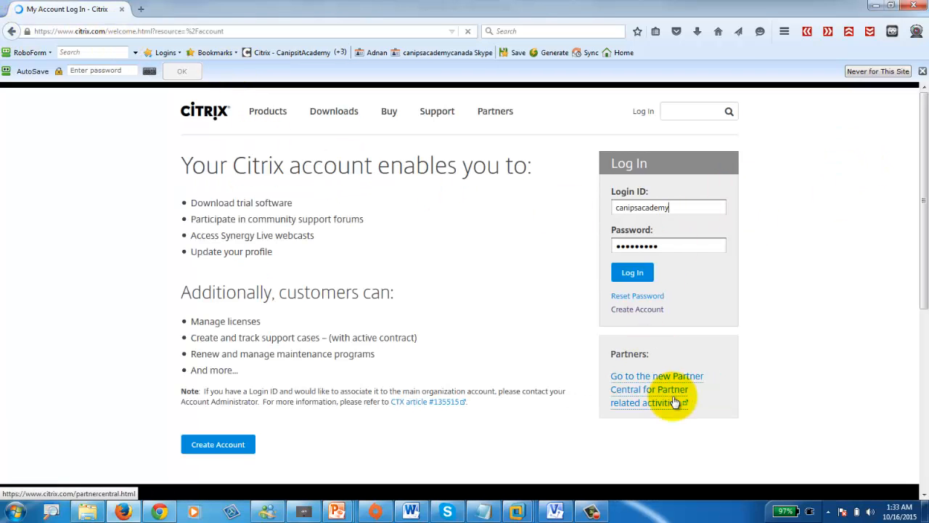
- Open the Create Account link in a new tab and view it
right_click(637, 312)
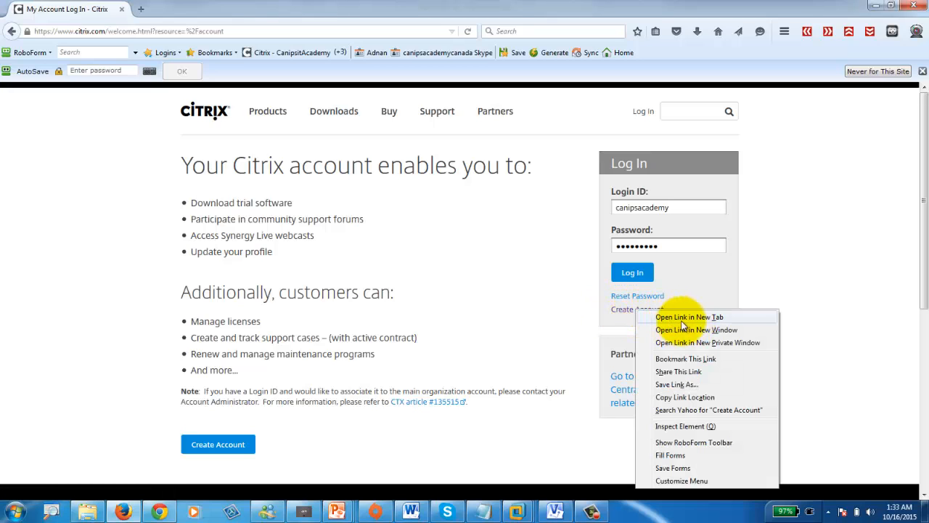
click(684, 319)
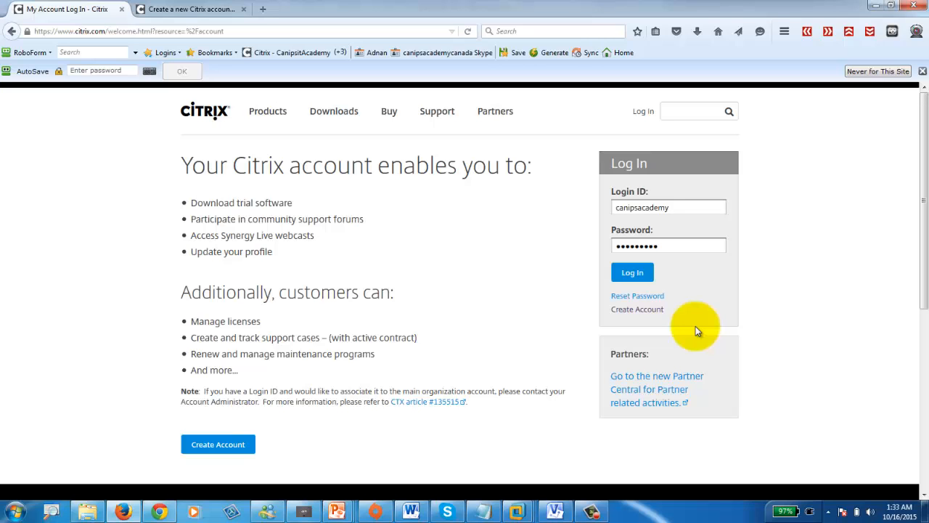
click(196, 11)
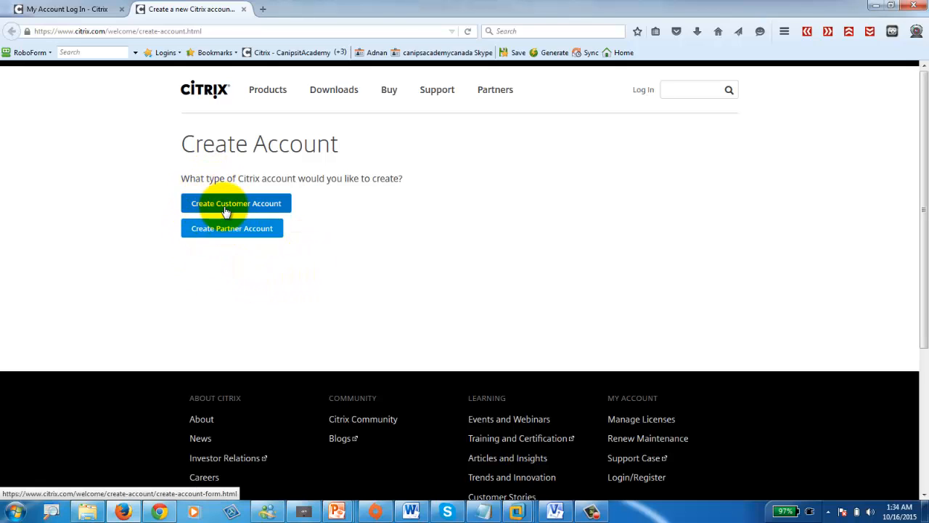
- Open the Create Customer Account registration form, scroll through it, and return to the login tab
click(254, 207)
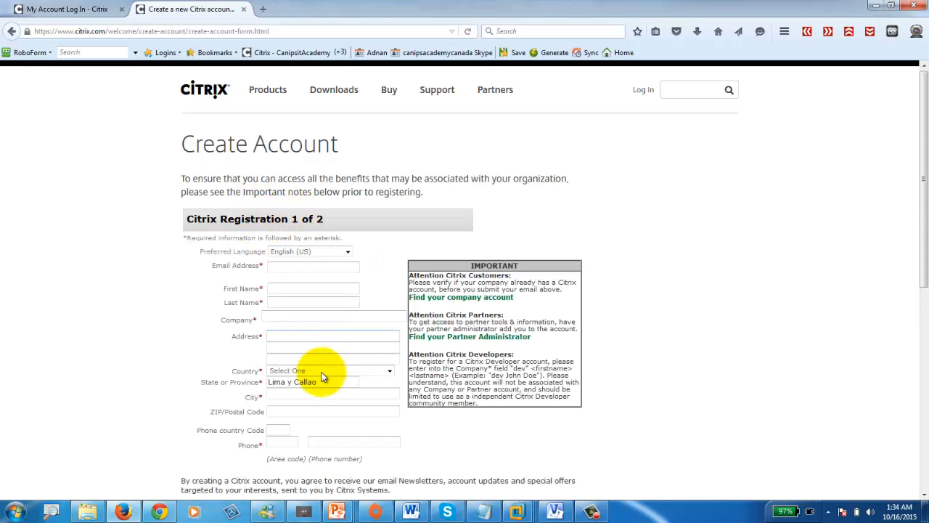
scroll(324, 377, down, 3)
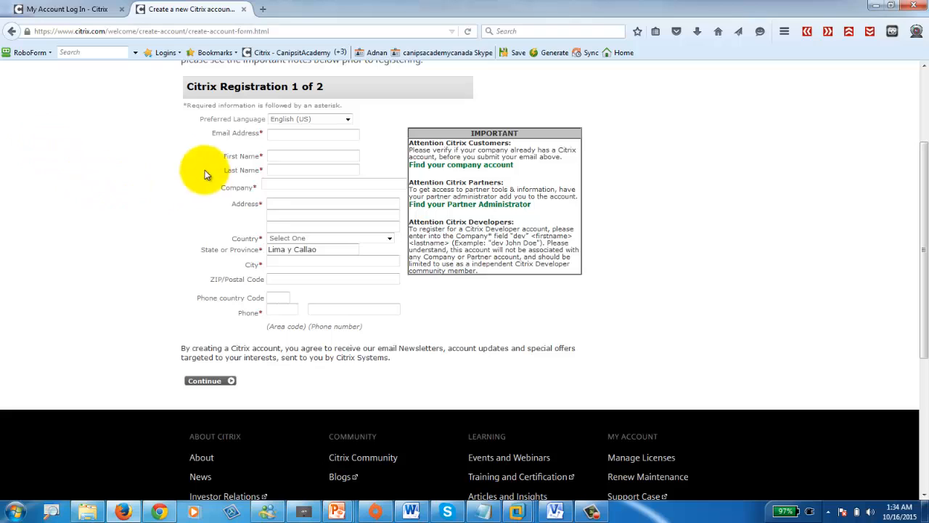
click(78, 12)
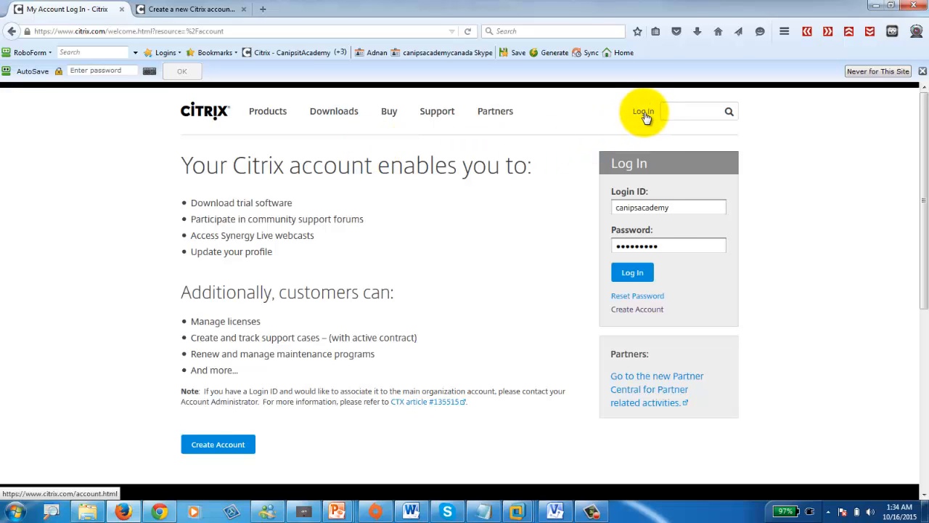
- Sign in to Citrix.com to reach the XenApp Evaluation license list, then minimize Firefox to the desktop
click(634, 274)
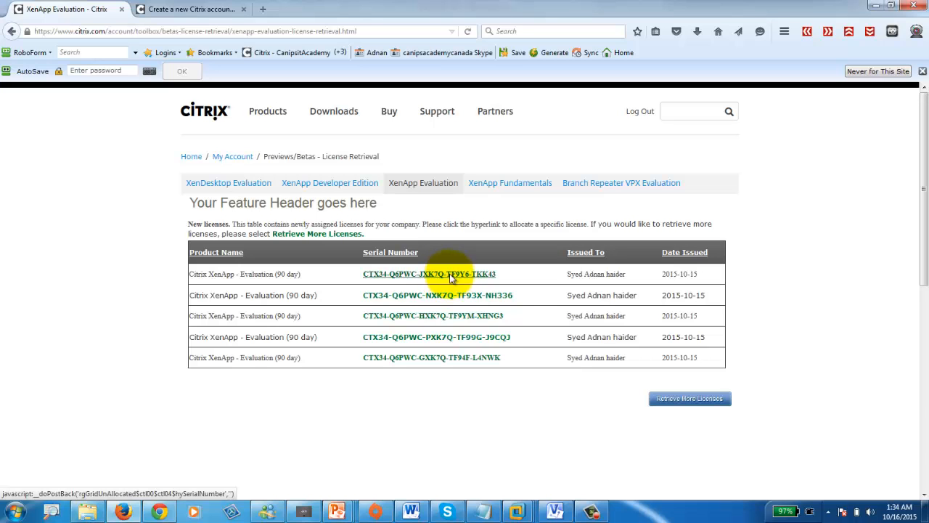
click(926, 511)
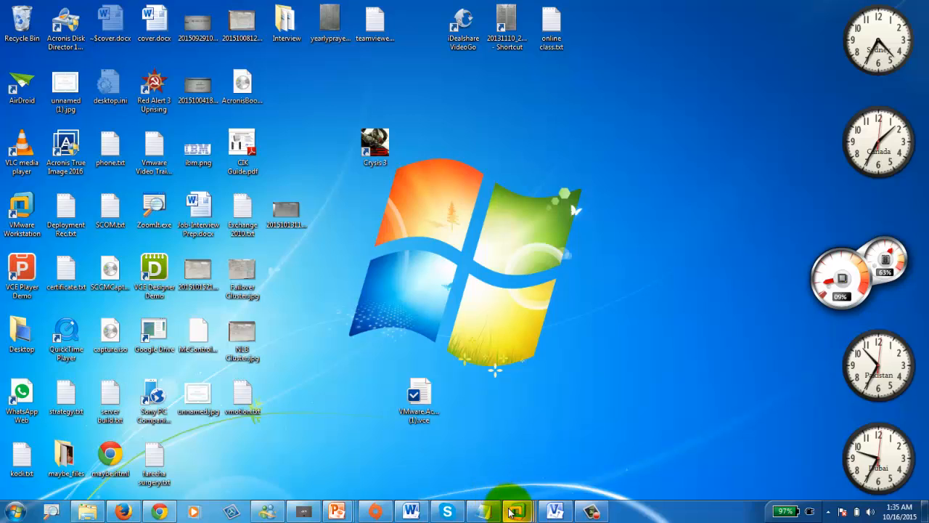
- Return to CANIPSDC01 in VMware, clear its windows, and open the XA6.5 DVD's Licensing folder
mouse_move(508, 500)
click(393, 455)
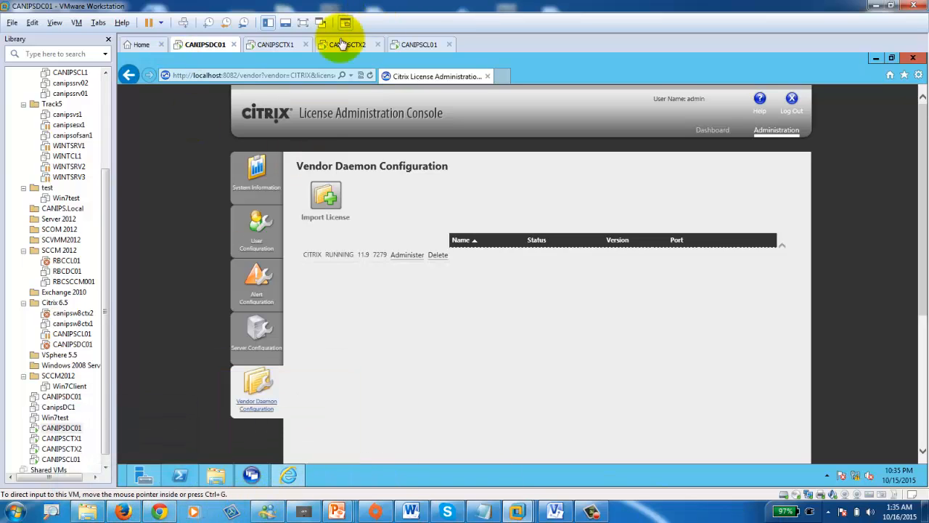
click(207, 46)
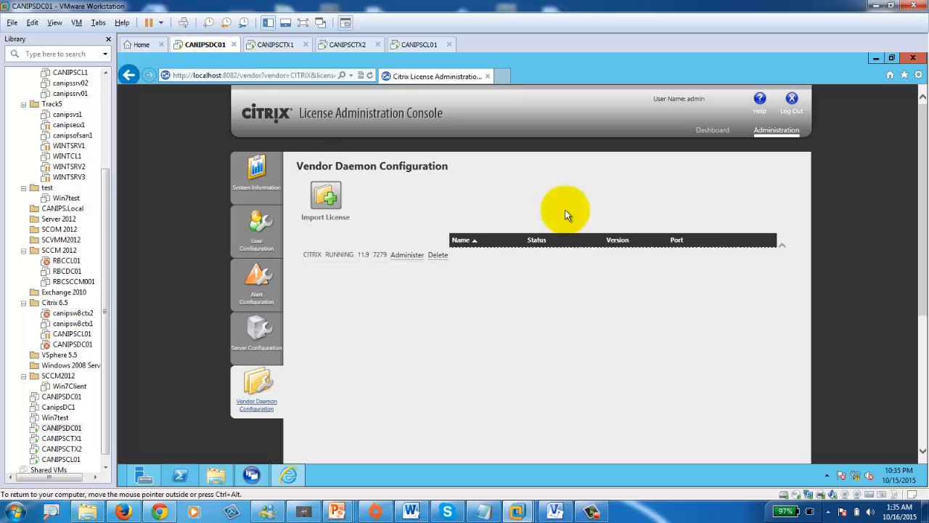
click(876, 59)
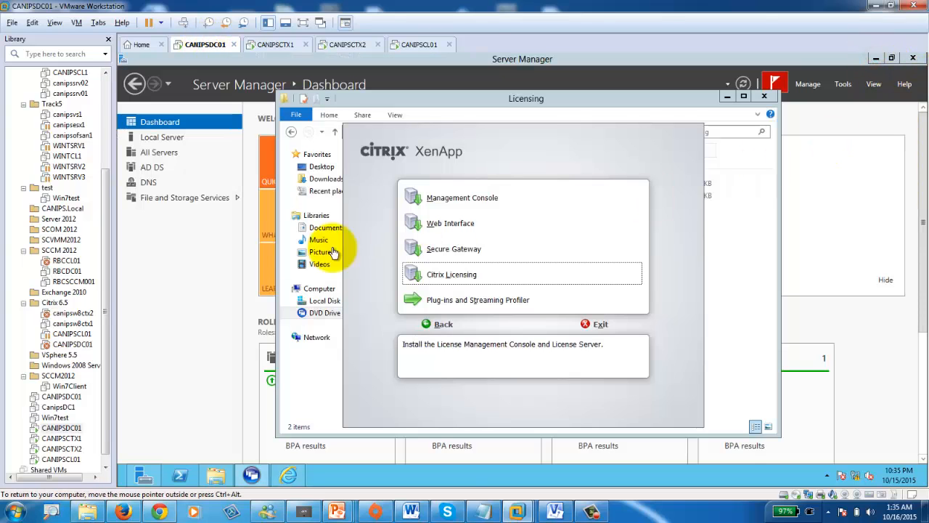
mouse_move(918, 471)
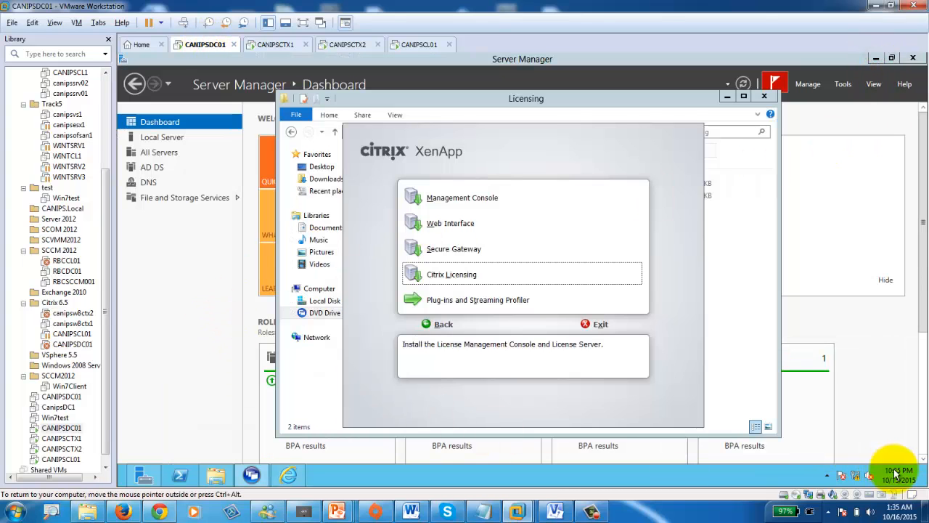
click(925, 475)
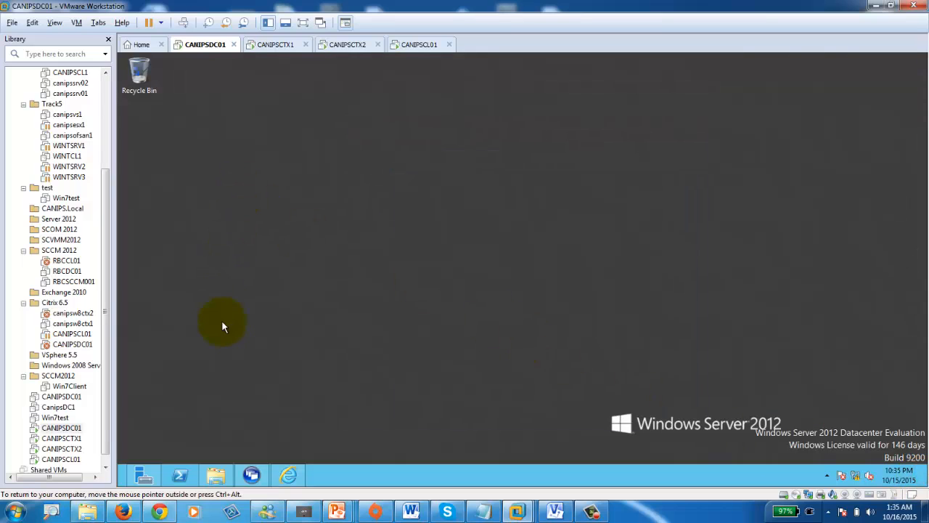
click(215, 475)
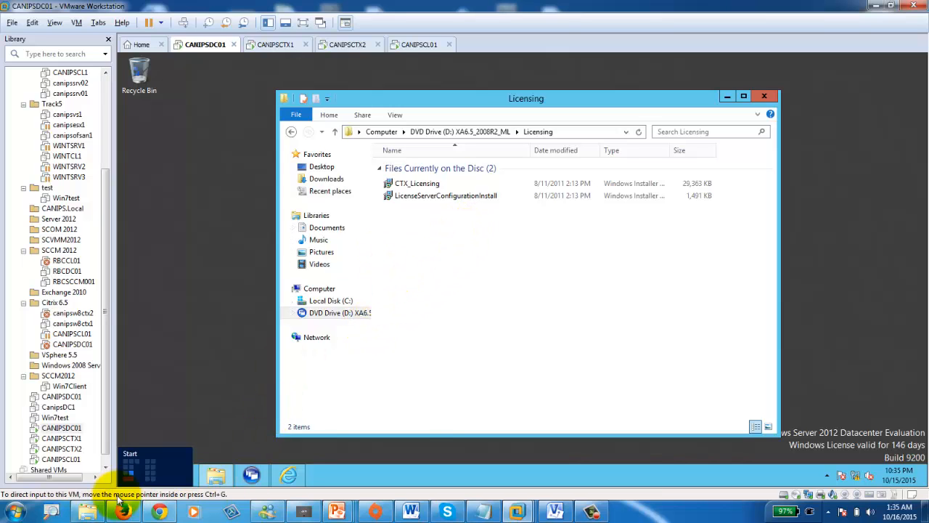
- Copy the .lic file from D:\ISO\Citrix XenApp 6.5 for Windows 2008R2\license for canipsdc01
click(95, 512)
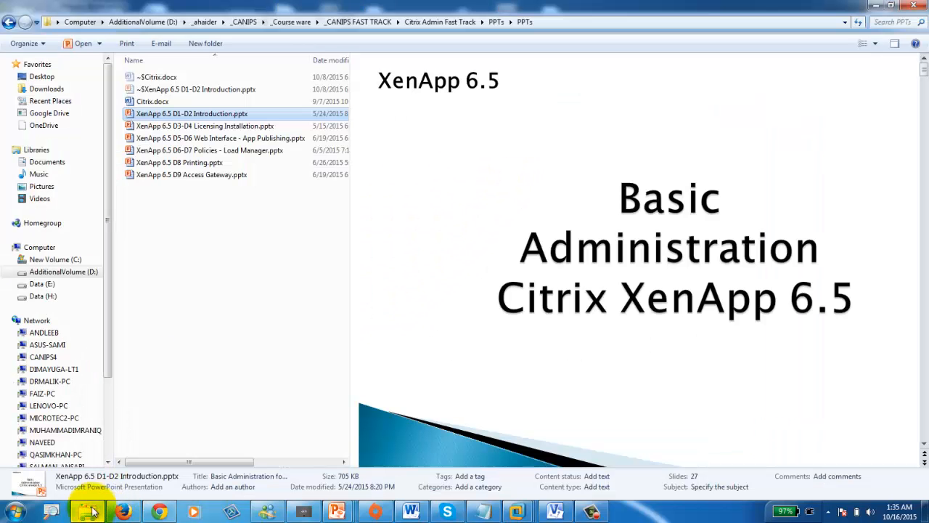
click(44, 271)
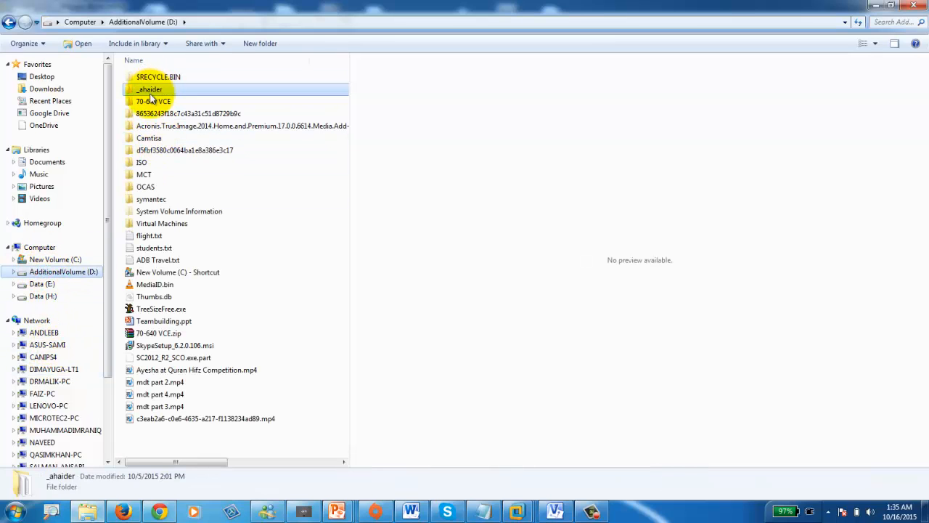
double_click(144, 162)
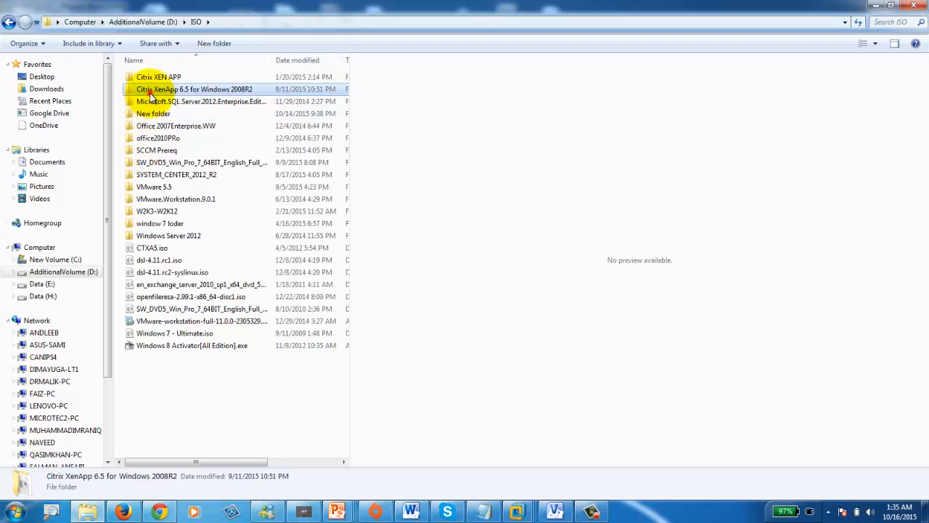
double_click(149, 89)
double_click(161, 92)
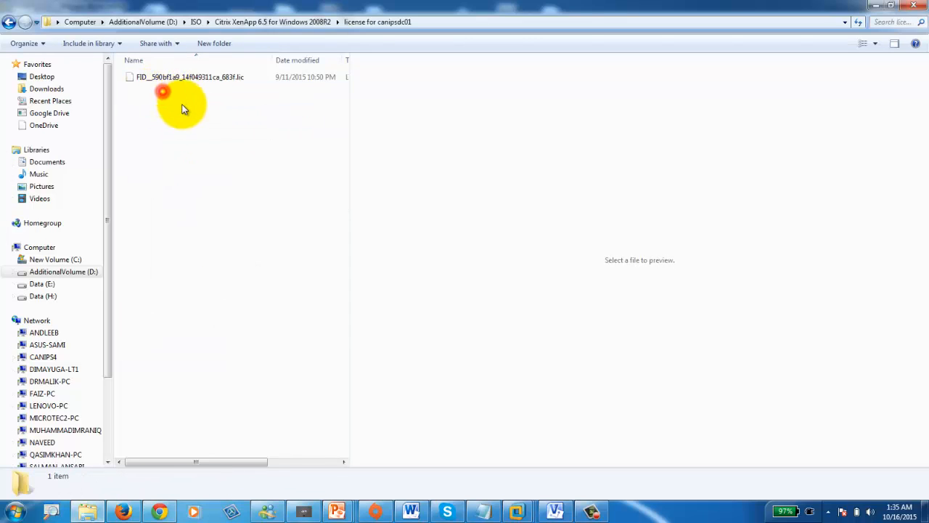
click(145, 78)
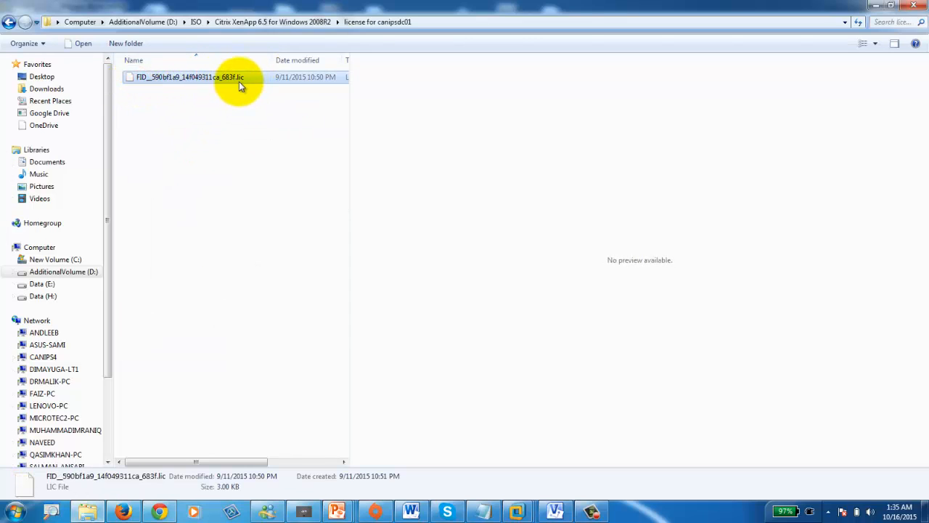
right_click(204, 75)
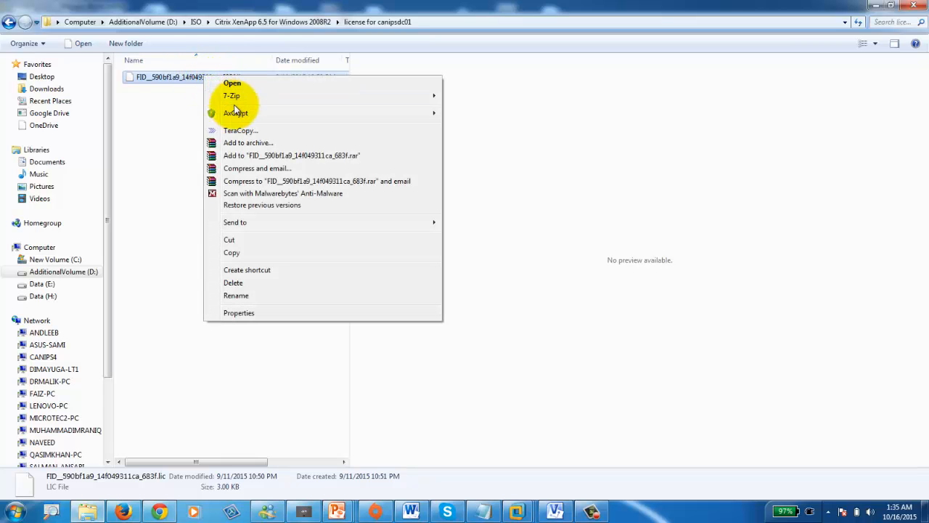
click(249, 253)
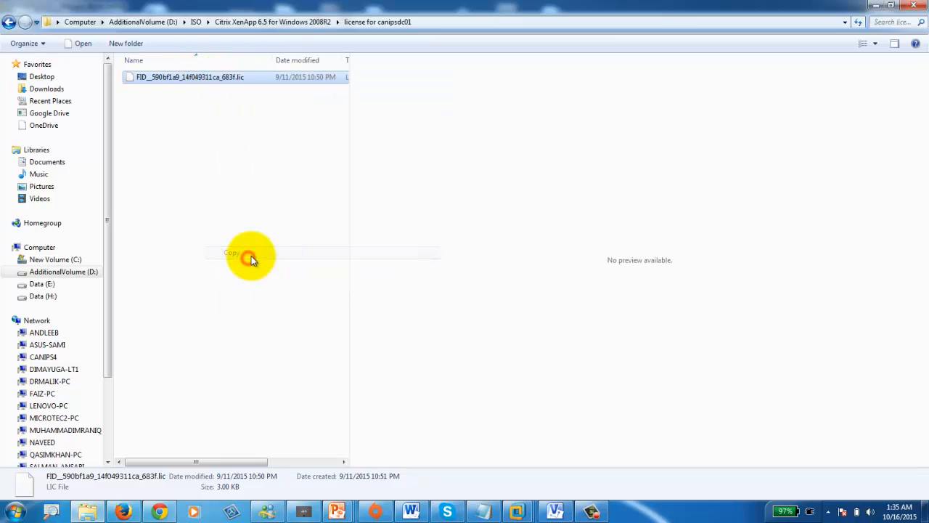
click(876, 7)
- Paste the copied .lic license file onto the CANIPSDC01 desktop
right_click(221, 222)
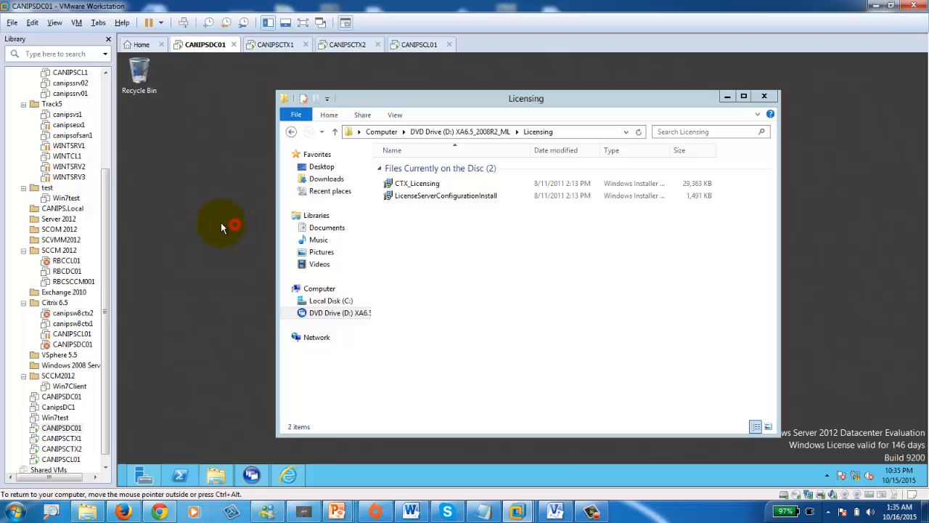
click(248, 270)
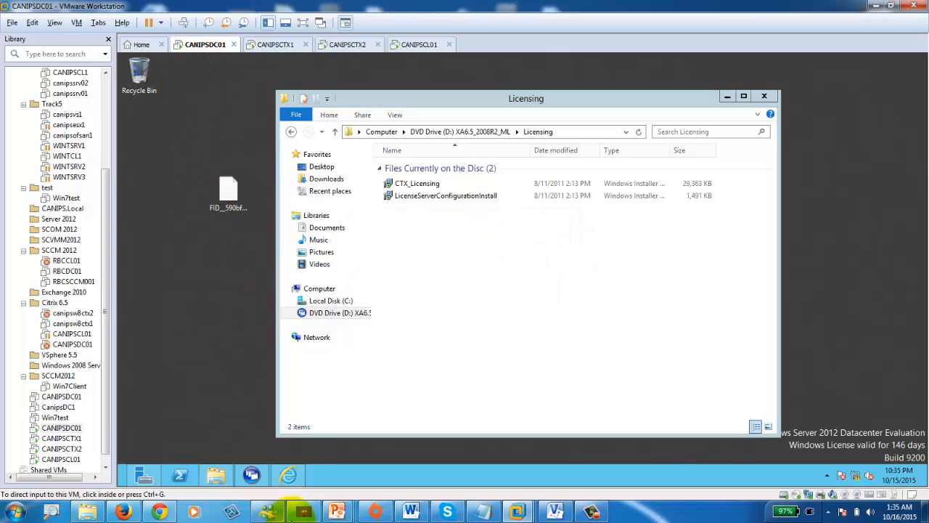
click(252, 476)
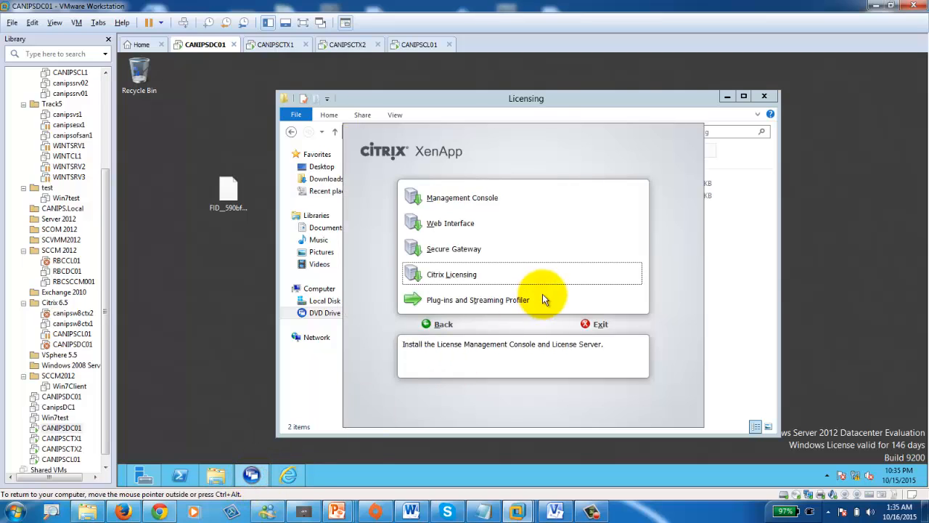
- Import the desktop .lic file through Vendor Daemon Configuration, then view the System Information page
click(289, 475)
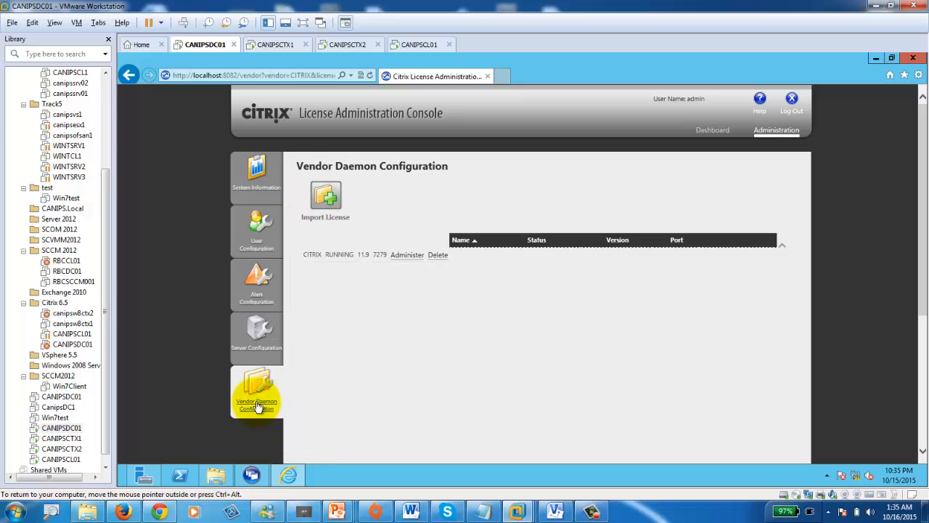
click(773, 134)
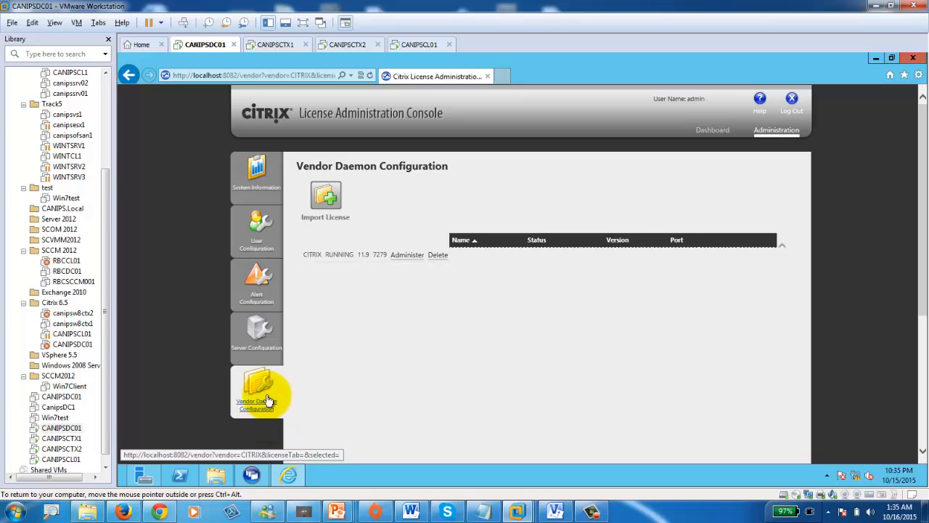
click(335, 200)
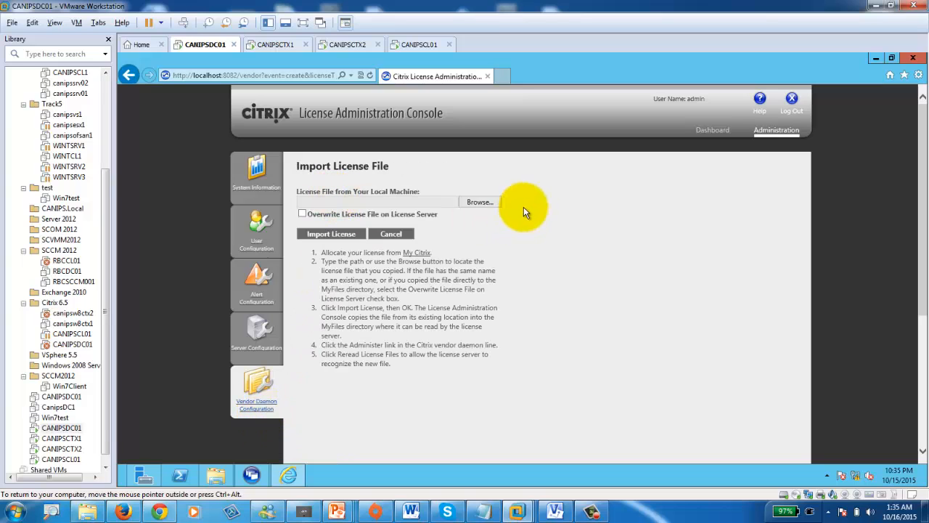
click(478, 201)
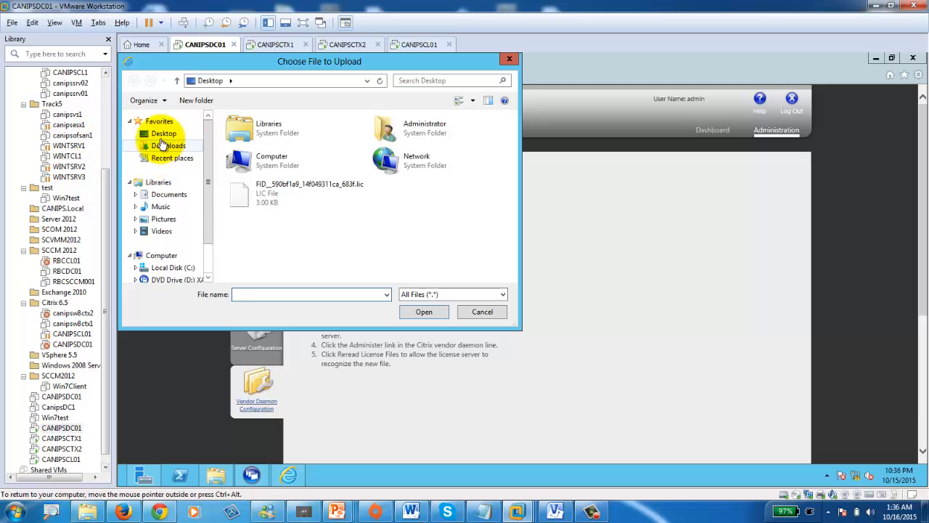
click(163, 134)
double_click(253, 190)
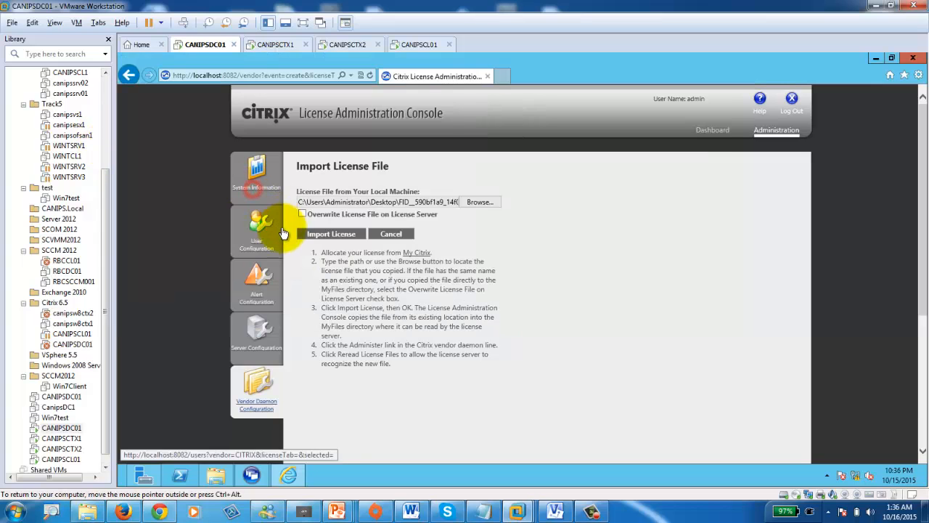
click(326, 233)
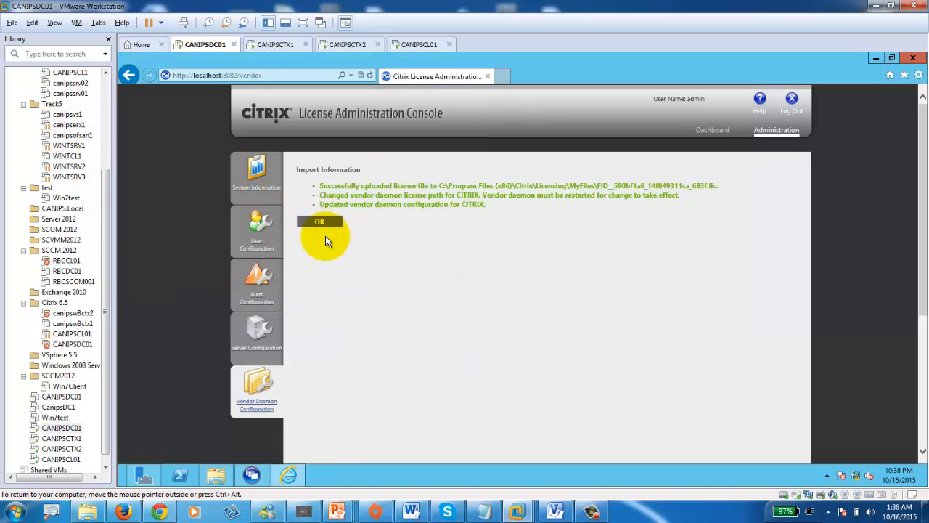
click(318, 221)
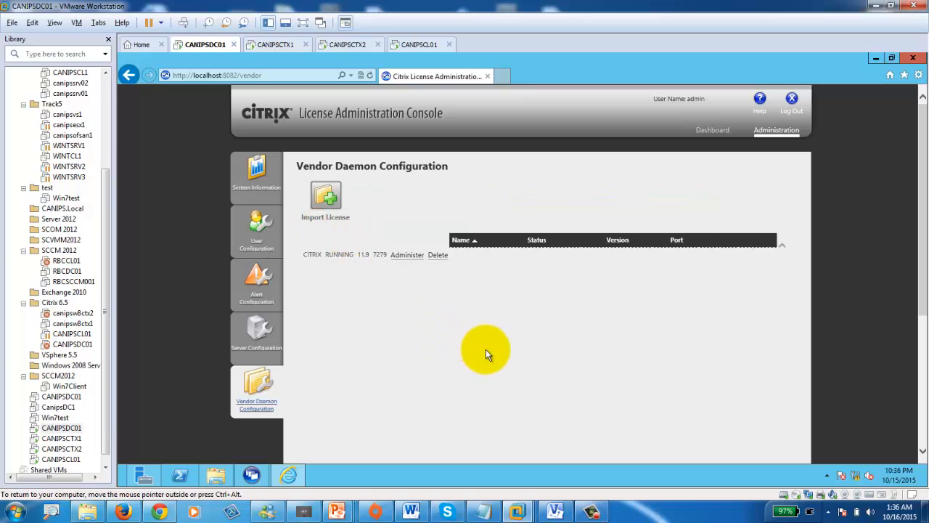
scroll(486, 353, down, 5)
scroll(492, 360, up, 2)
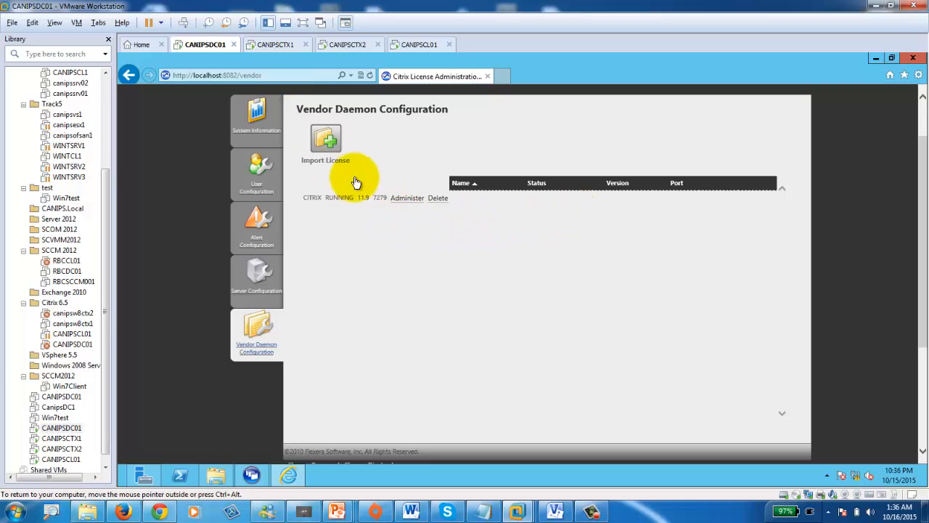
click(251, 125)
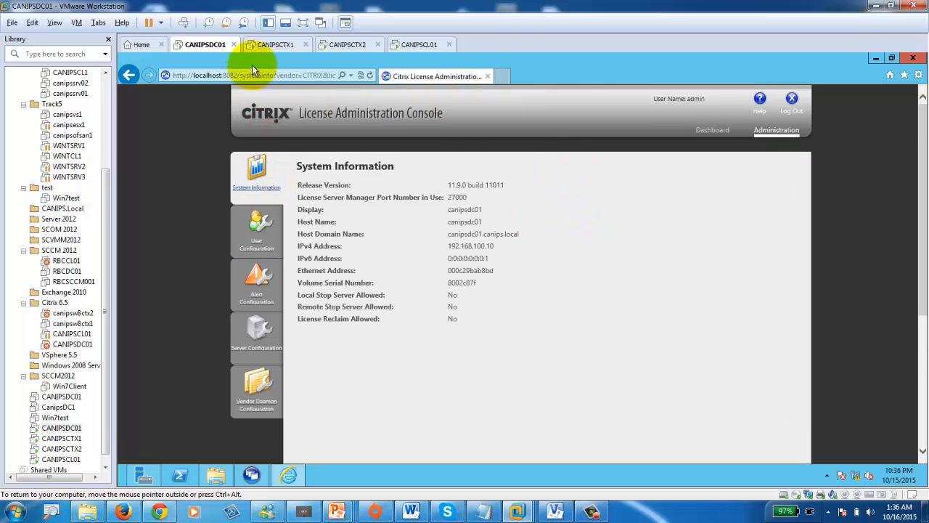
- Log on to CANIPSCTX1 with the domain administrator account
click(275, 44)
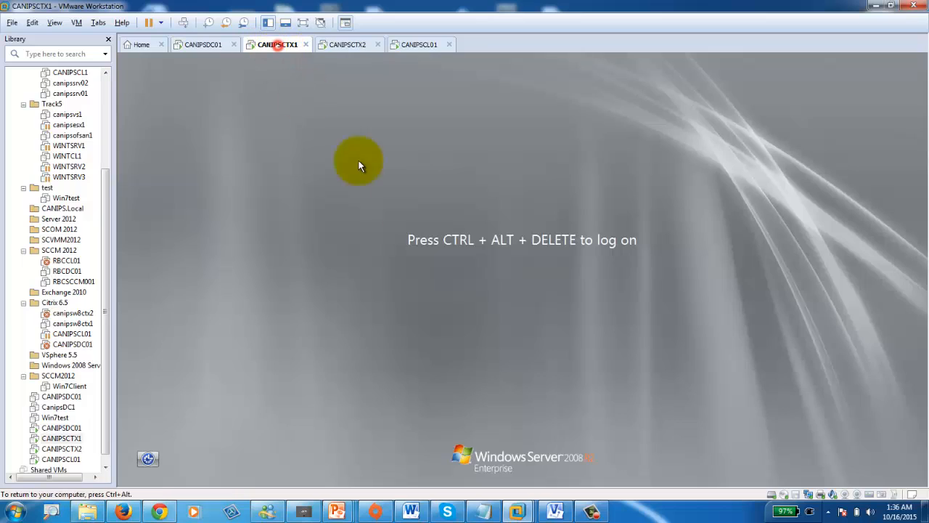
click(183, 23)
click(504, 297)
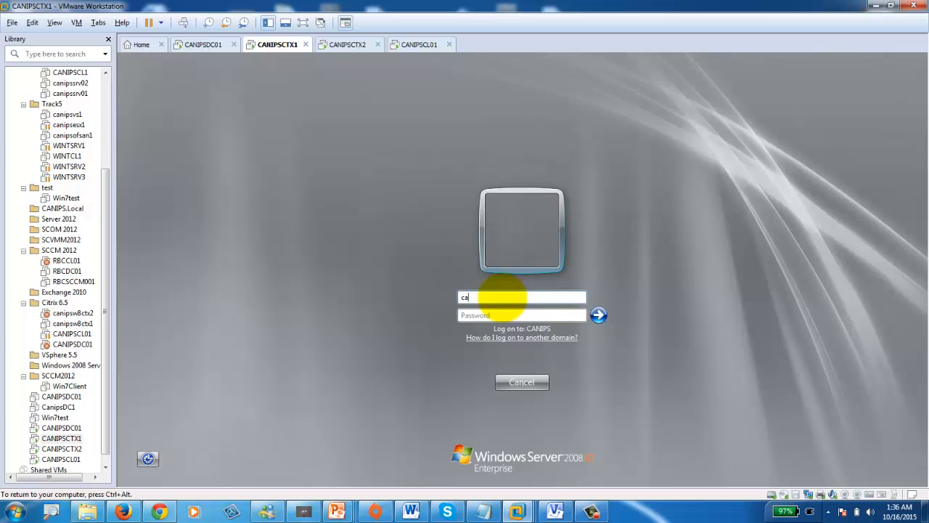
text(canips\administrator)
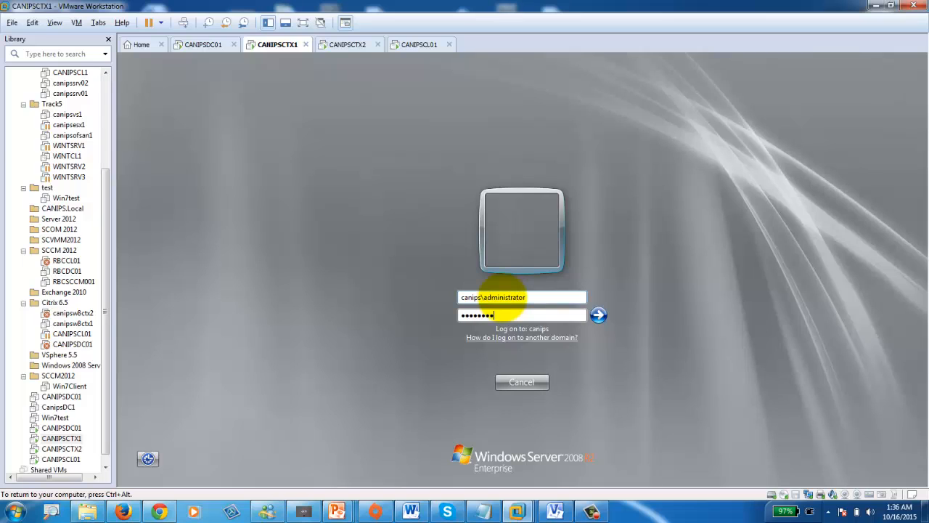
key(Return)
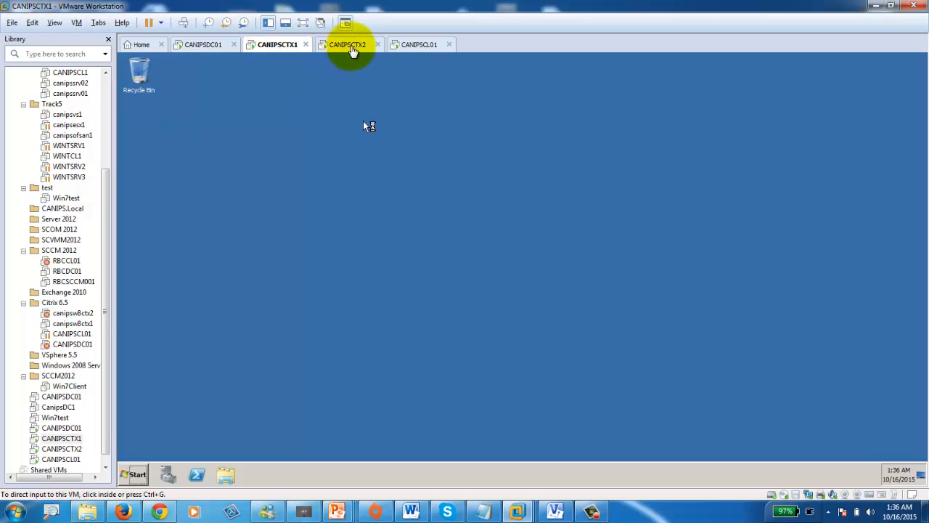
- Log on to CANIPSCTX2 as domain administrator and close CANIPSCTX1's Initial Configuration Tasks
click(348, 45)
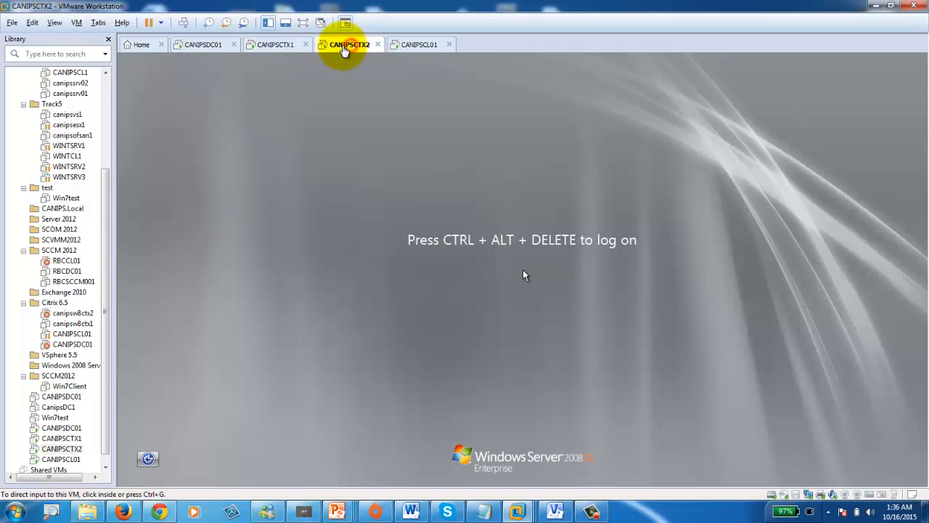
click(183, 24)
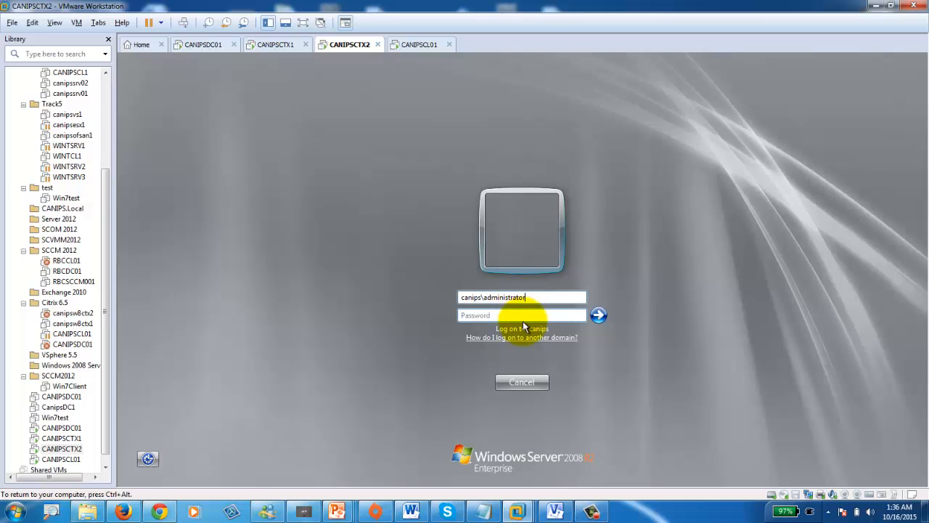
click(523, 316)
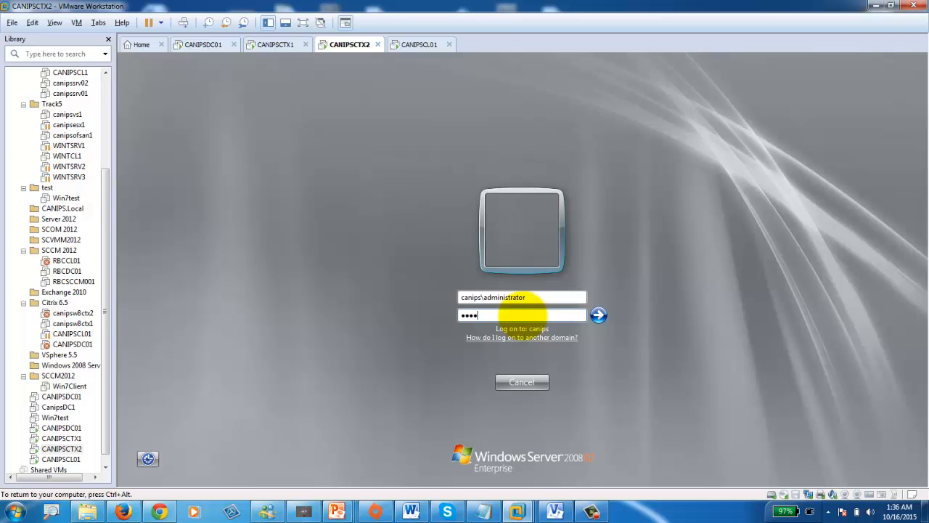
key(Return)
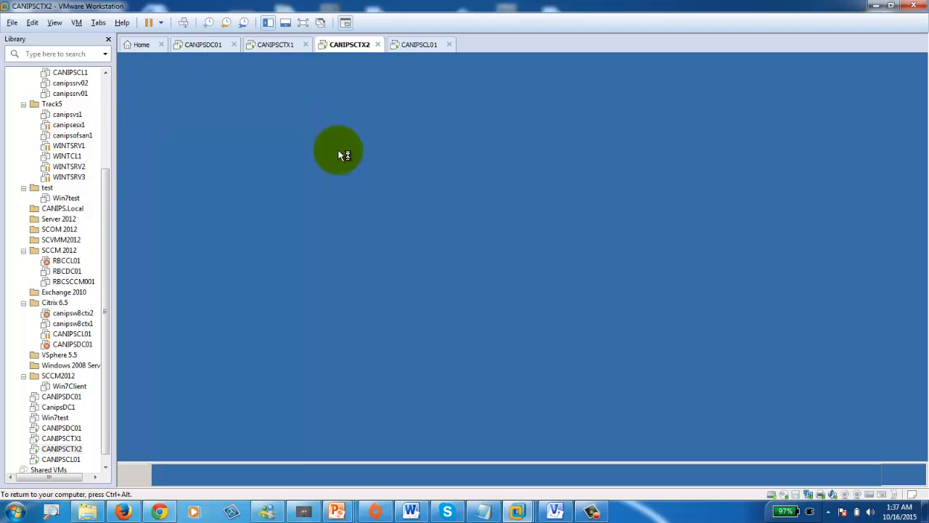
click(276, 44)
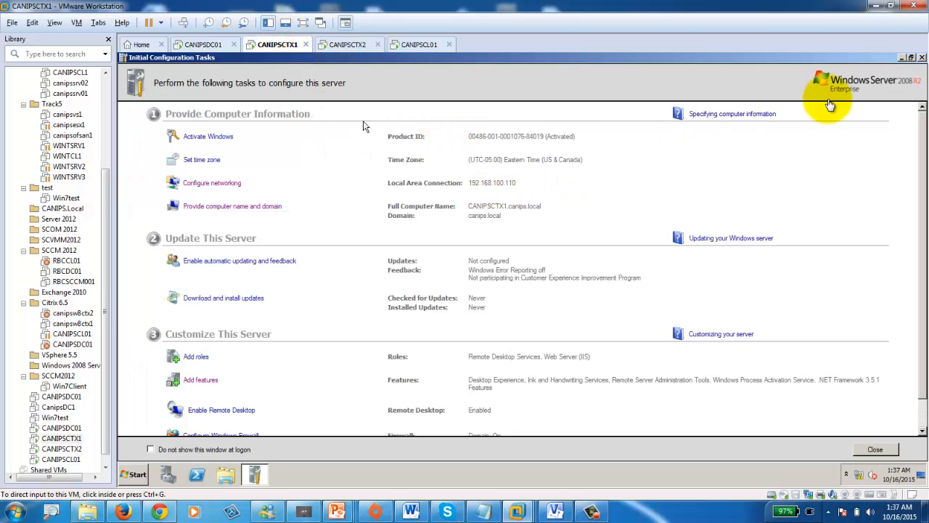
click(901, 58)
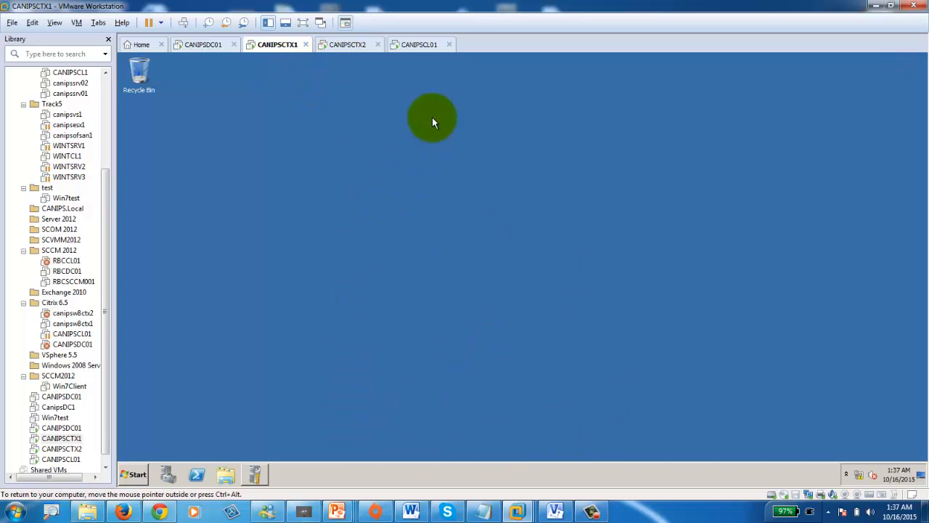
- Minimize CANIPSCTX2's Initial Configuration Tasks, cycle the VM tabs, then return to Firefox's license page
click(348, 45)
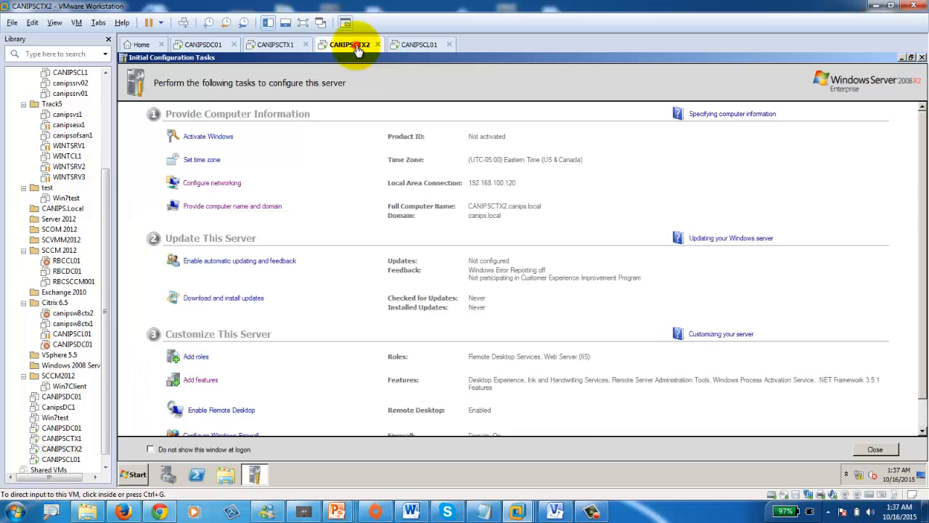
click(900, 56)
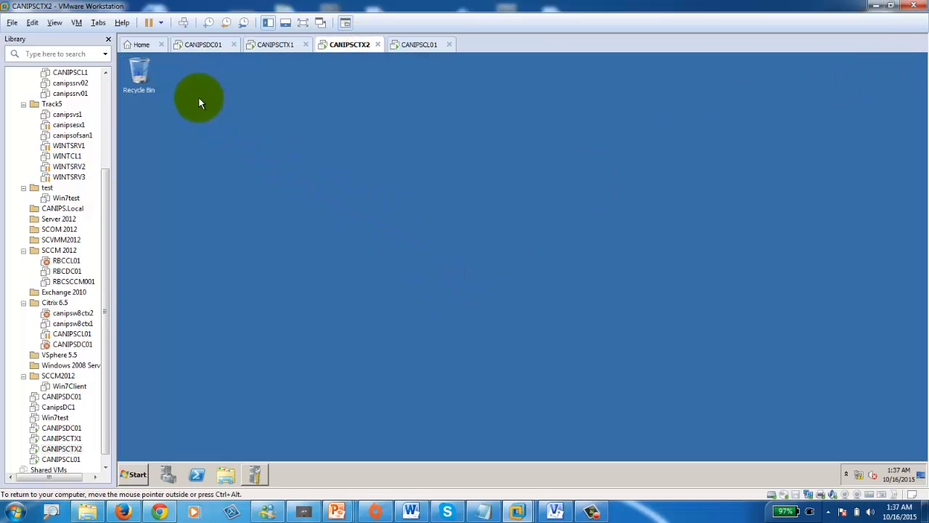
click(203, 44)
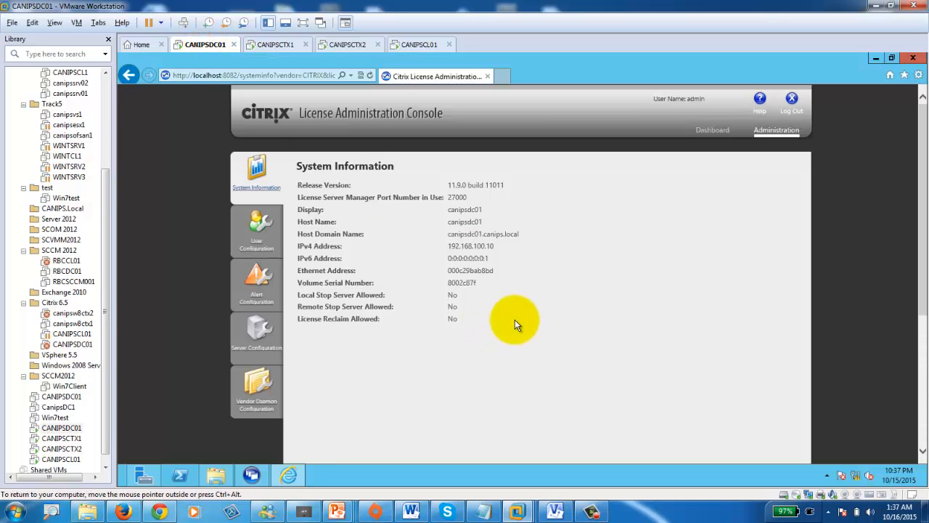
click(269, 45)
click(355, 47)
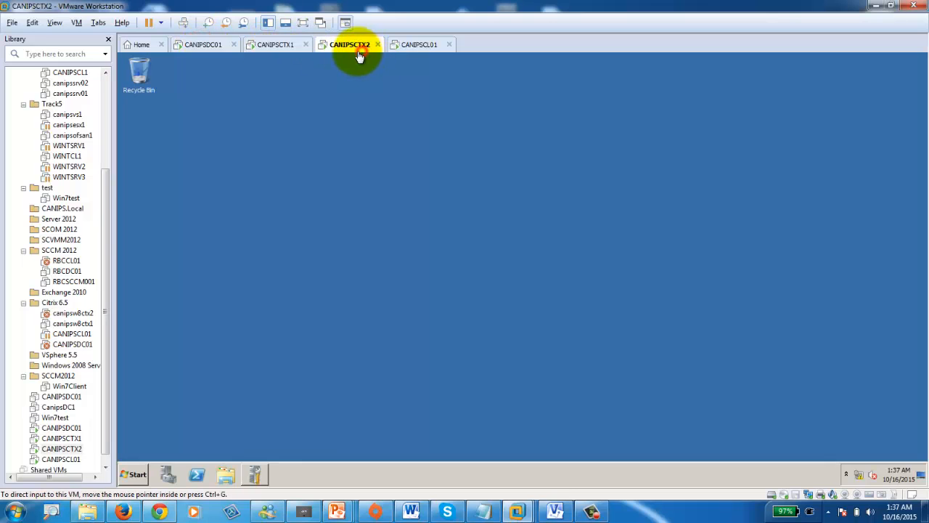
click(279, 44)
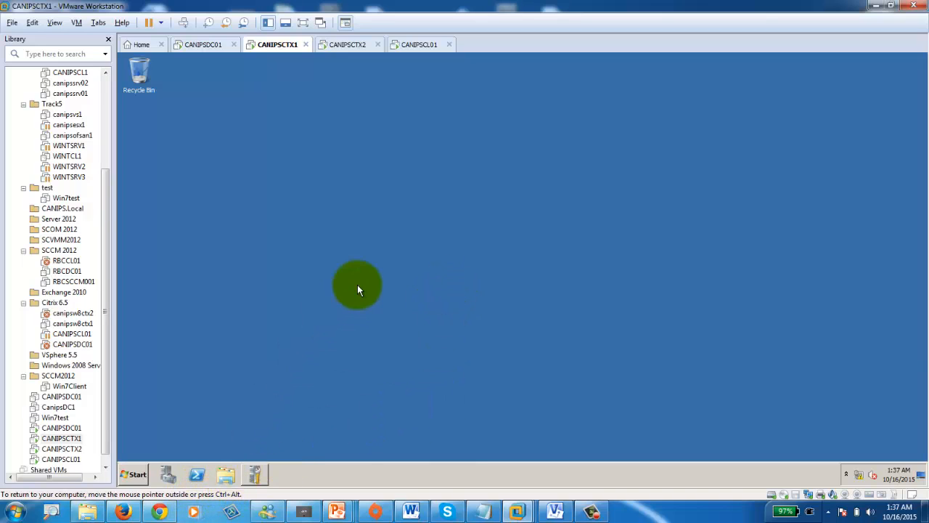
click(199, 44)
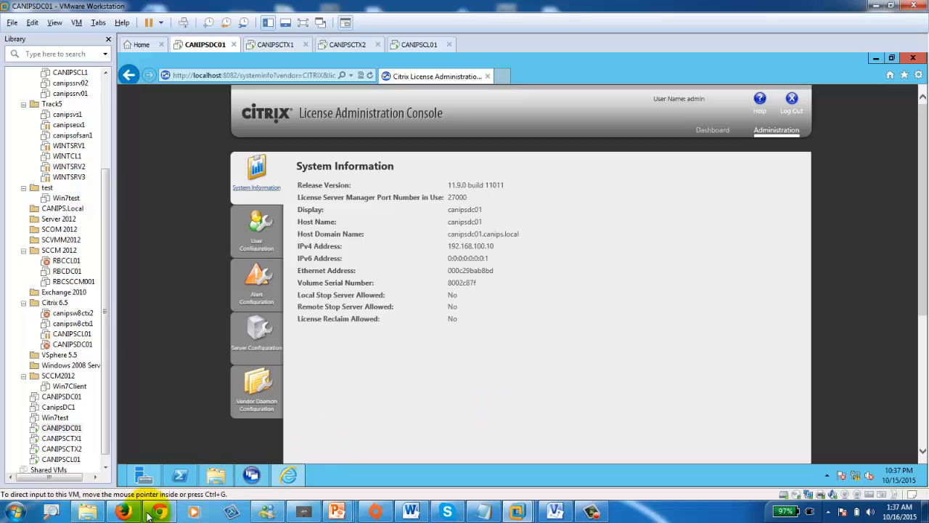
click(123, 511)
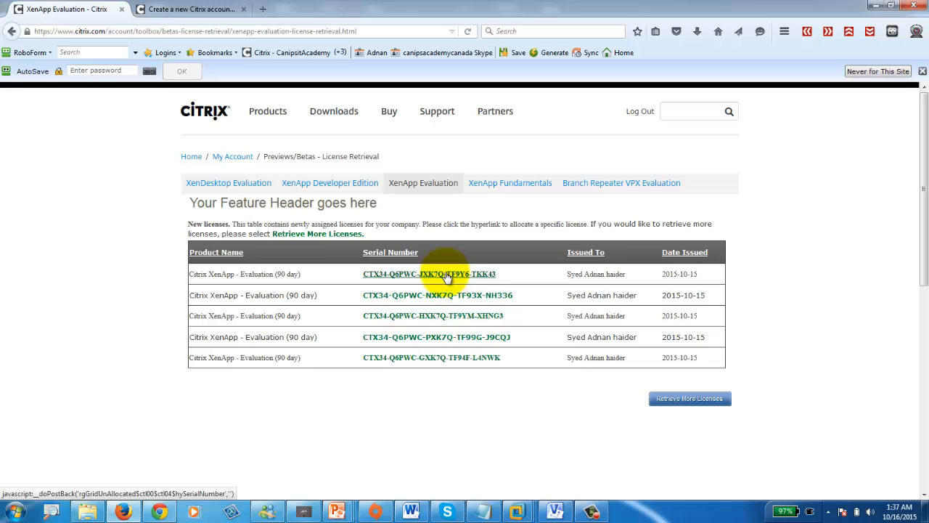
- Follow the first XenApp evaluation license link to 'This content is restricted', then start a new tab
click(446, 276)
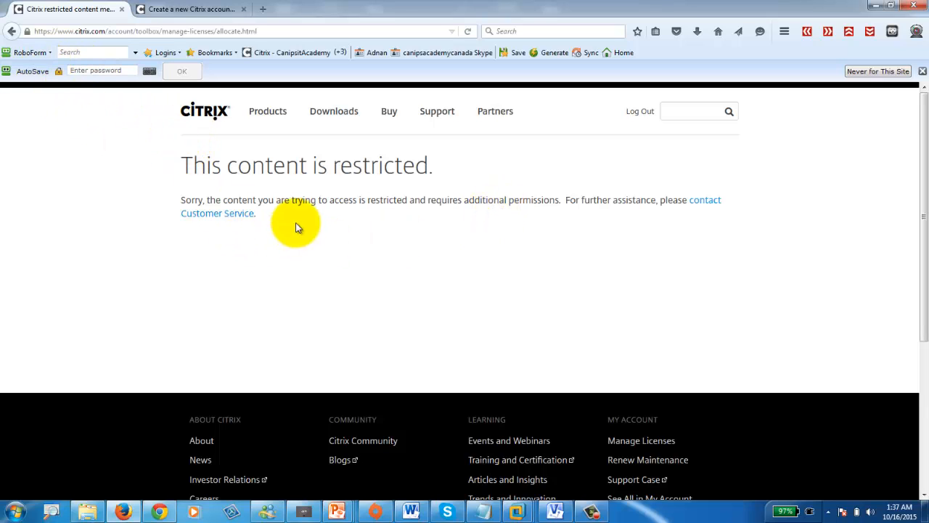
click(263, 9)
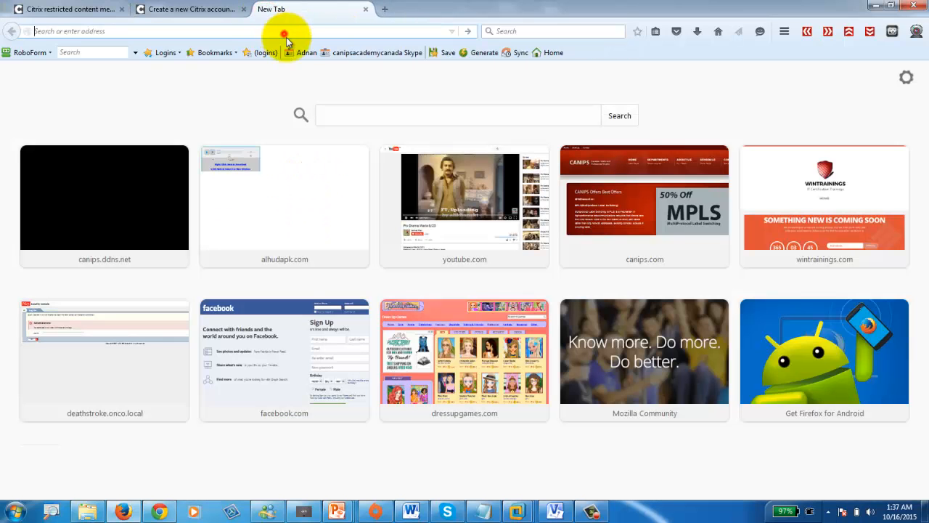
- Search Yahoo images for 'citrix licese dowblaod' and browse the My Account and Role Manager screenshots
click(285, 34)
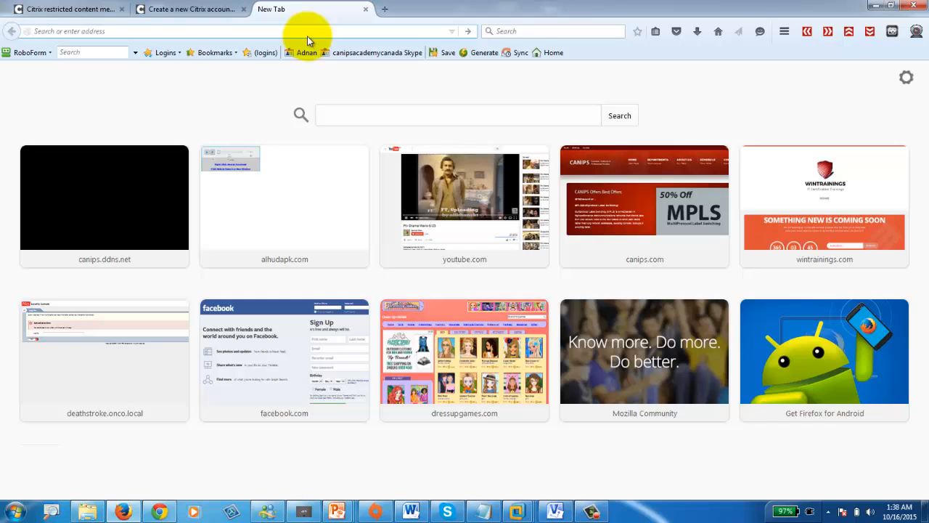
text(citrix)
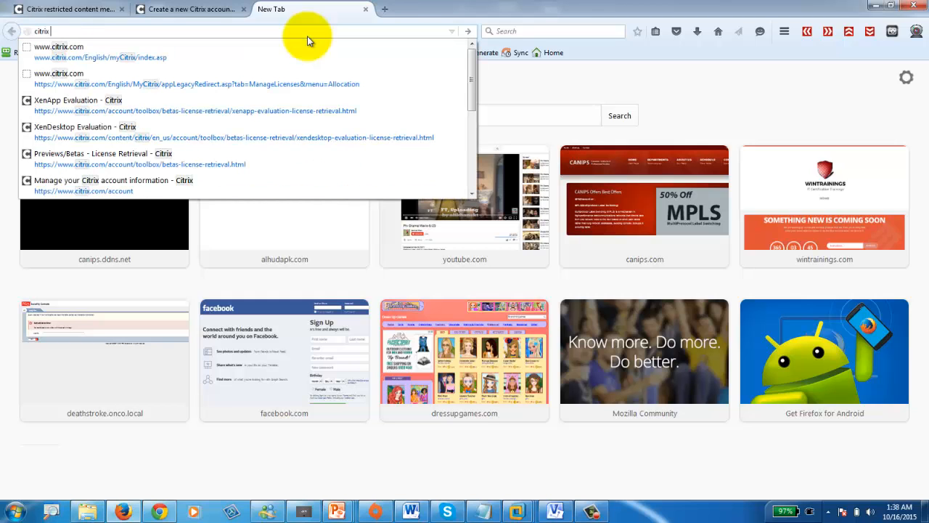
text( licese)
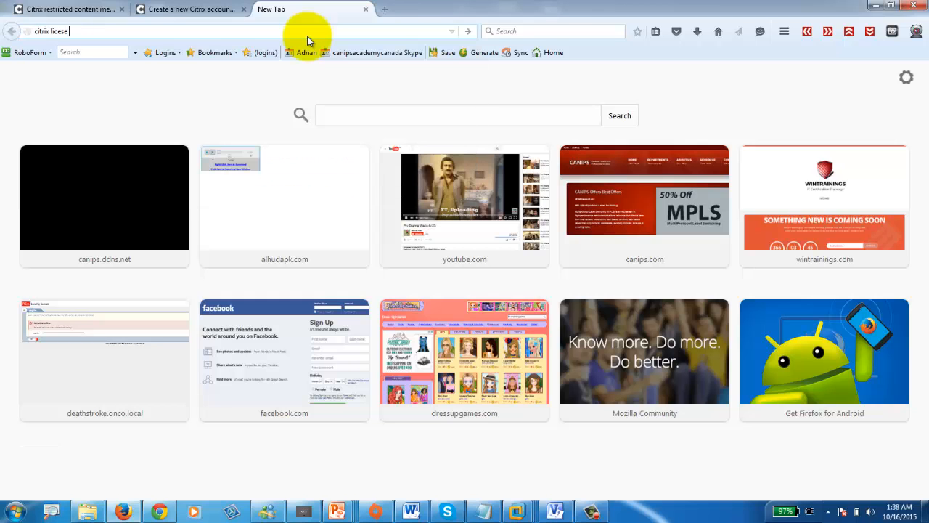
text( dowblaod)
key(Return)
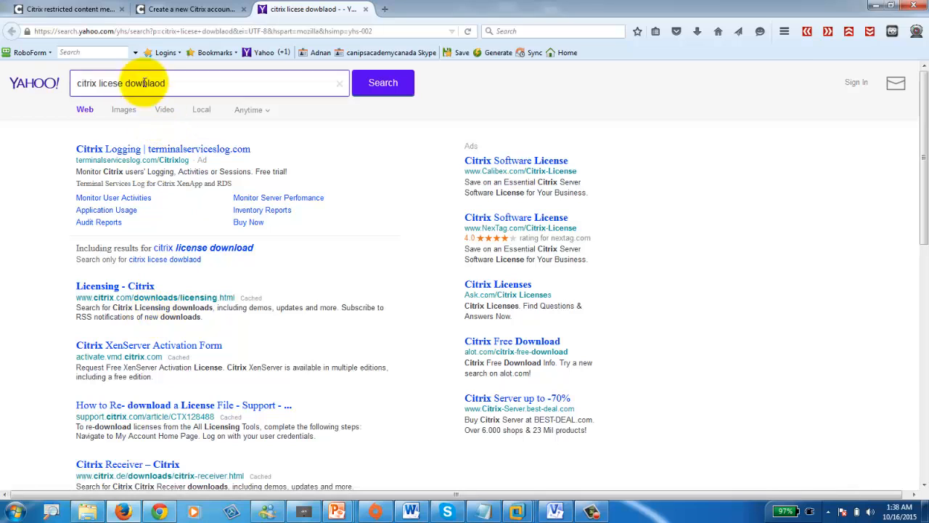
click(124, 110)
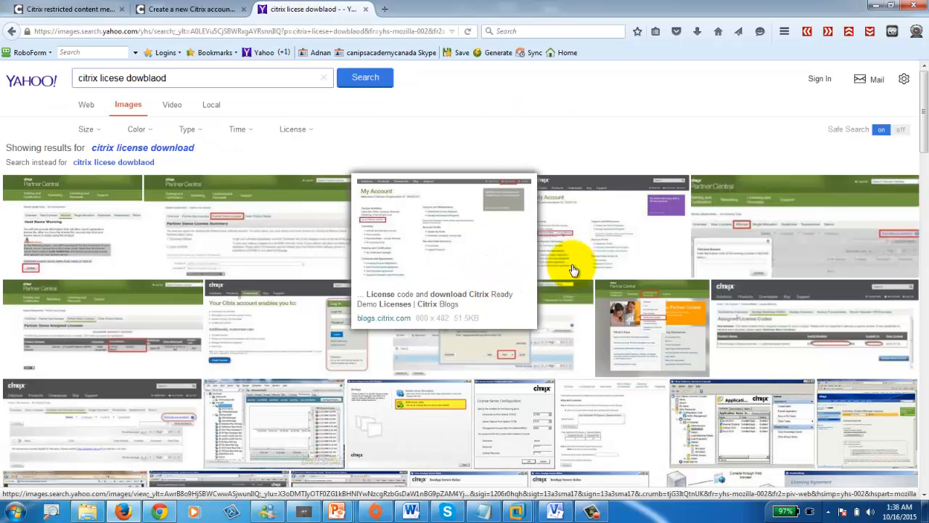
click(599, 249)
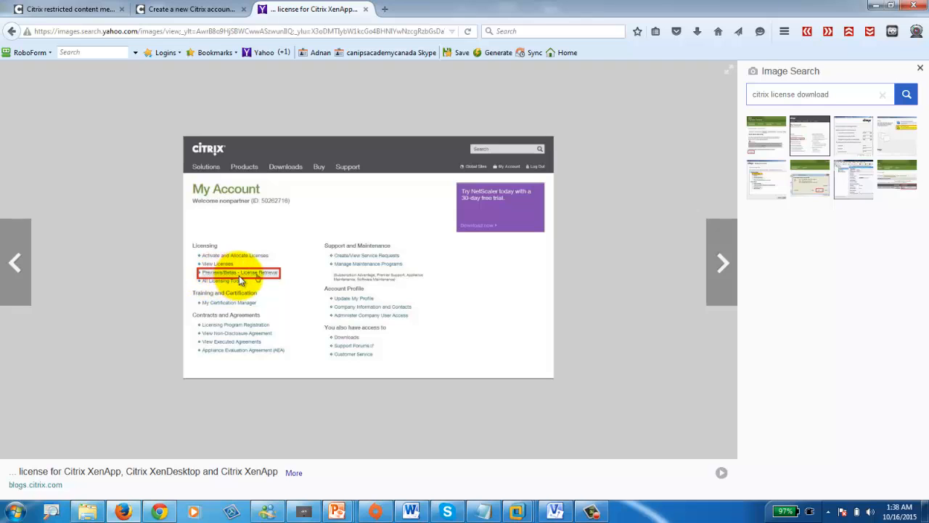
click(726, 264)
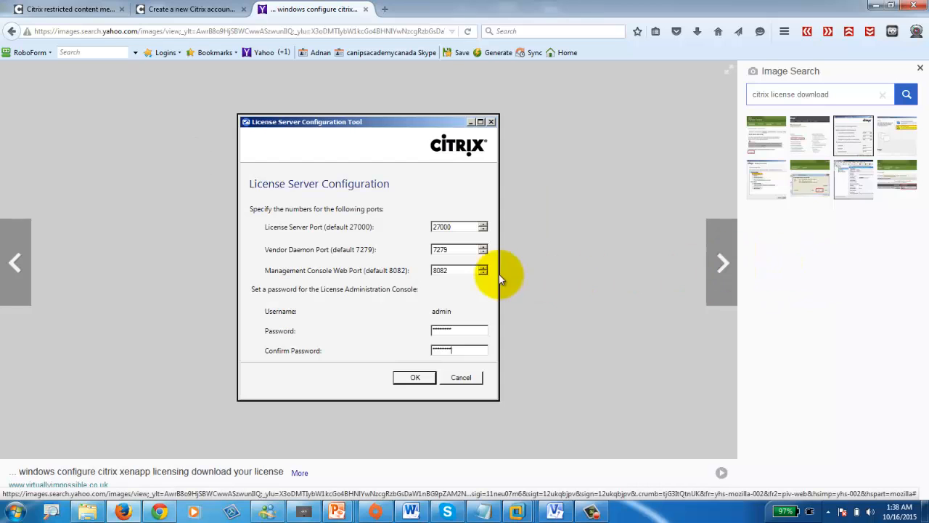
click(715, 272)
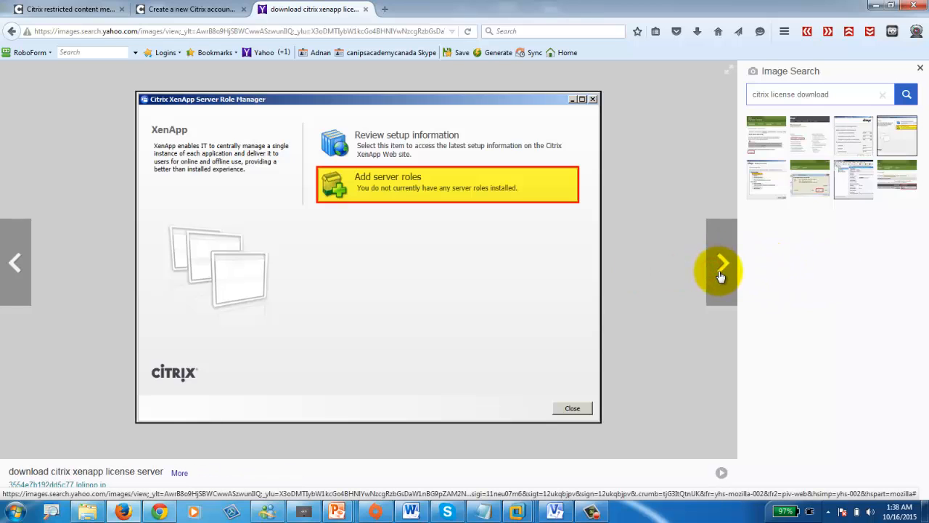
click(720, 265)
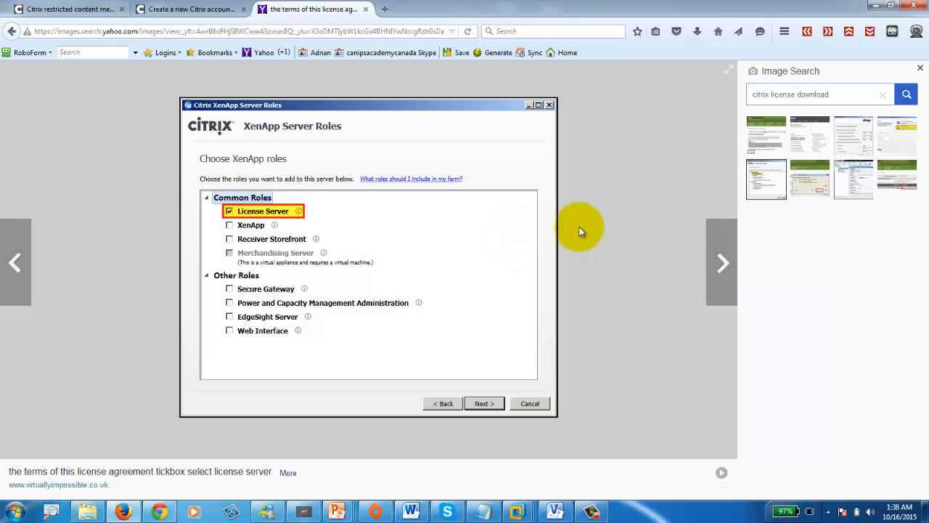
click(11, 33)
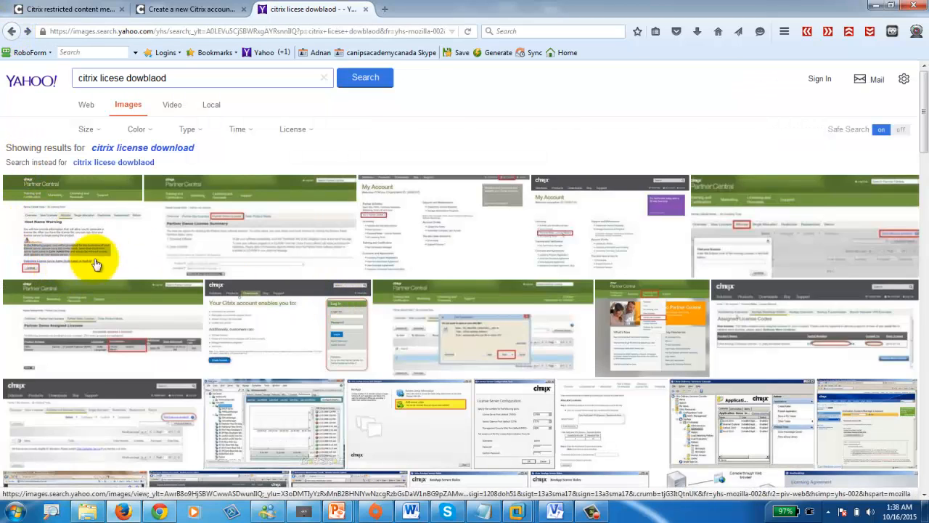
- Browse the Host Name Warning, Partner Central and License Server Configuration screenshots, ending on Host Name Warning
mouse_move(274, 249)
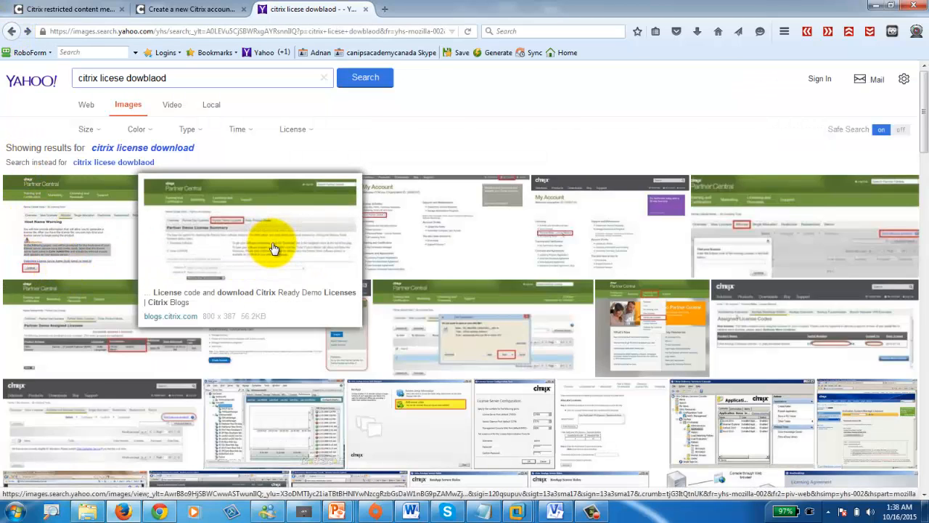
click(26, 247)
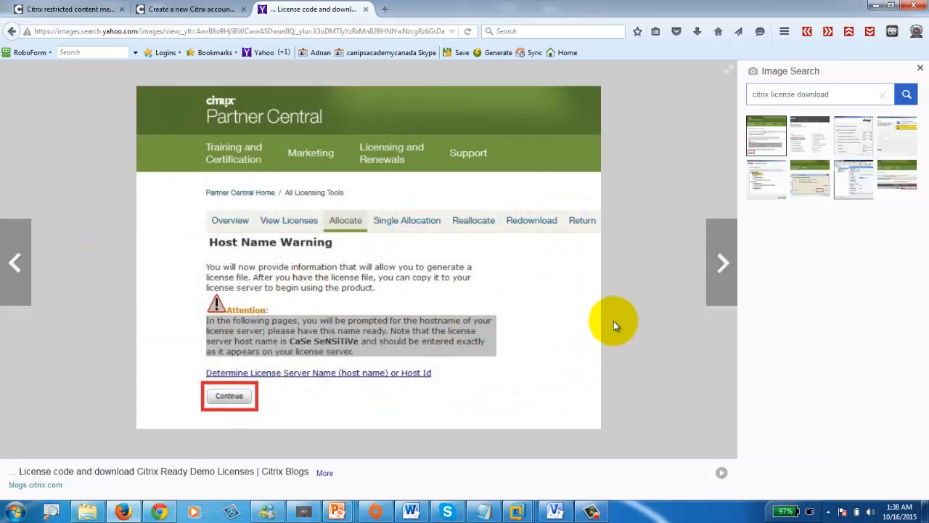
click(17, 261)
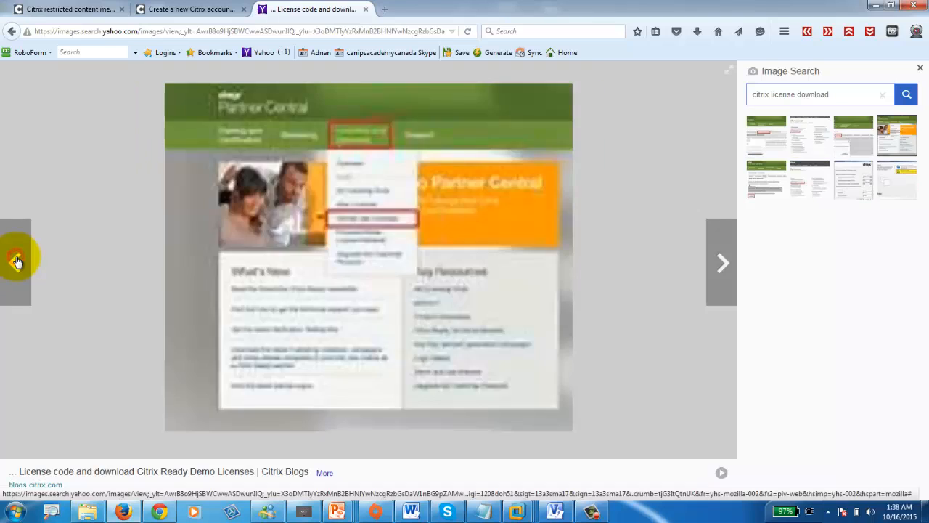
click(723, 263)
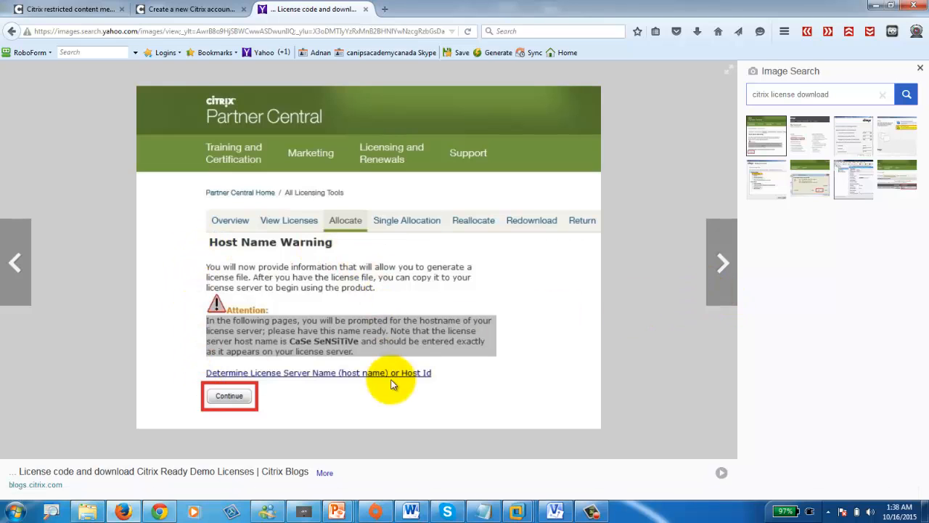
click(723, 264)
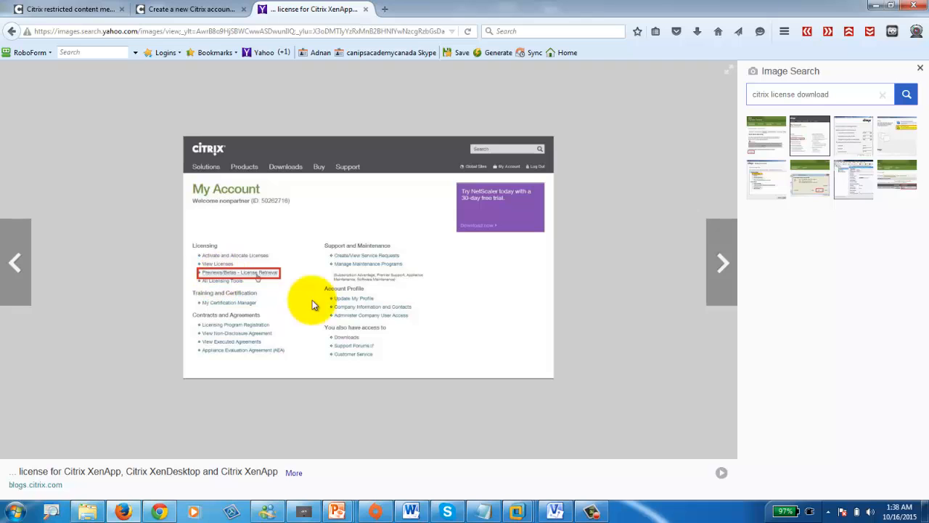
click(724, 268)
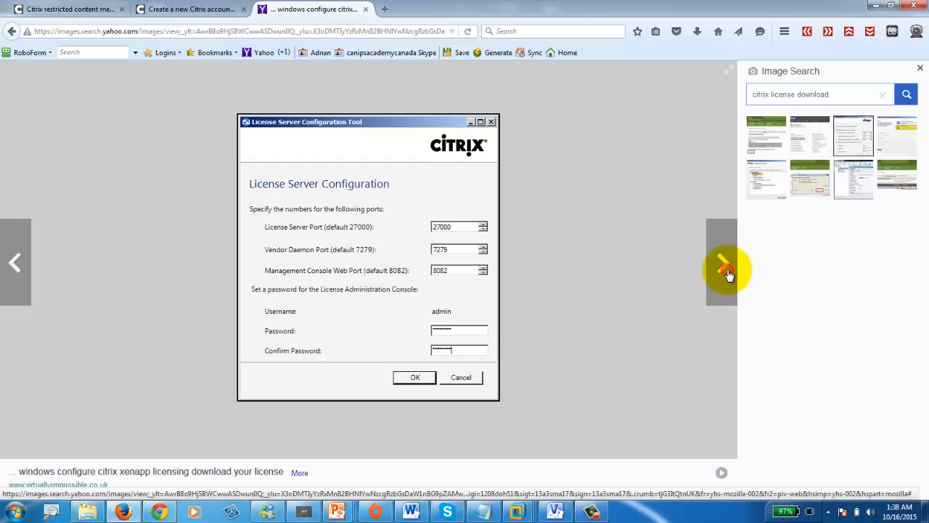
click(13, 255)
click(15, 257)
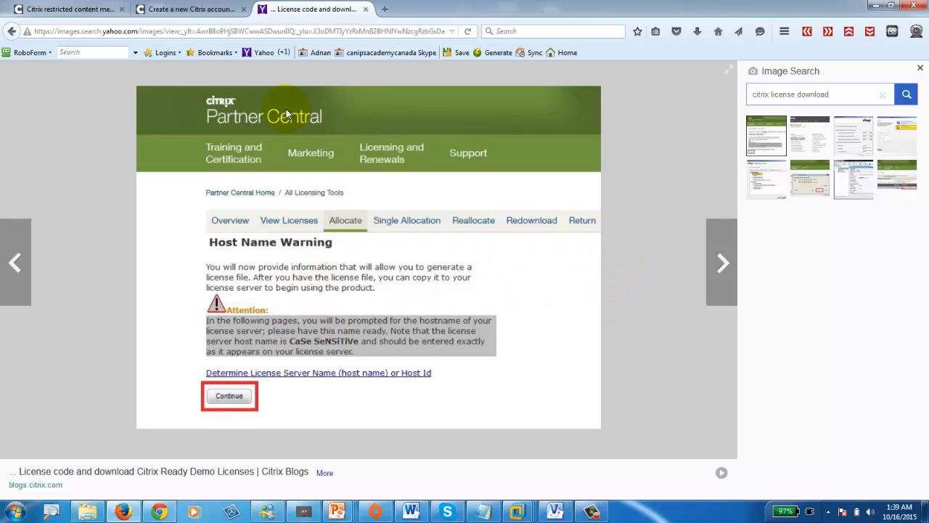
click(517, 510)
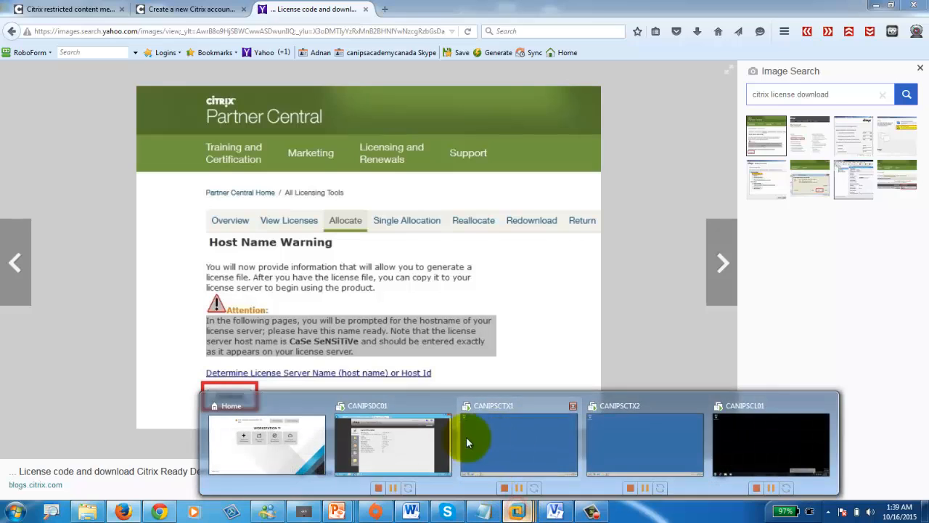
- Check CANIPSDC01's Citrix vendor daemon status, then view CANIPSCTX1's XenApp Server Role Manager
click(394, 439)
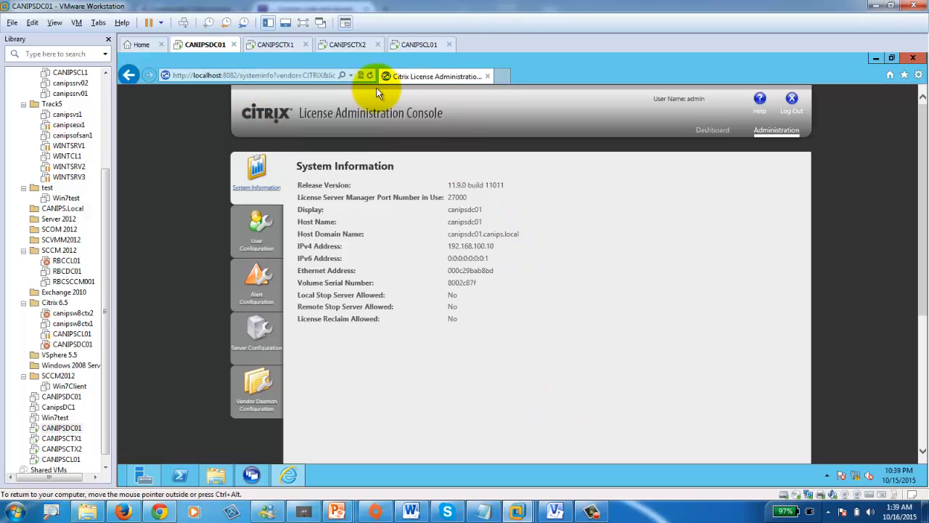
click(273, 396)
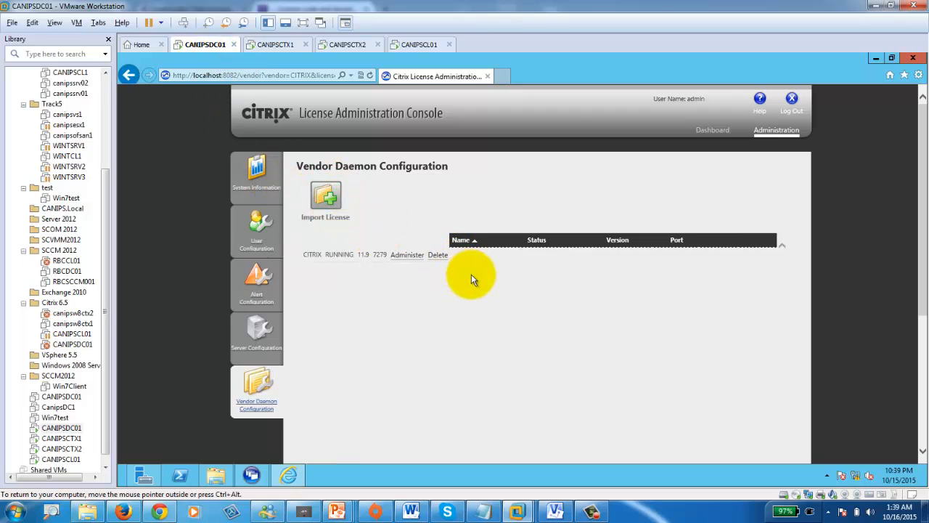
click(275, 45)
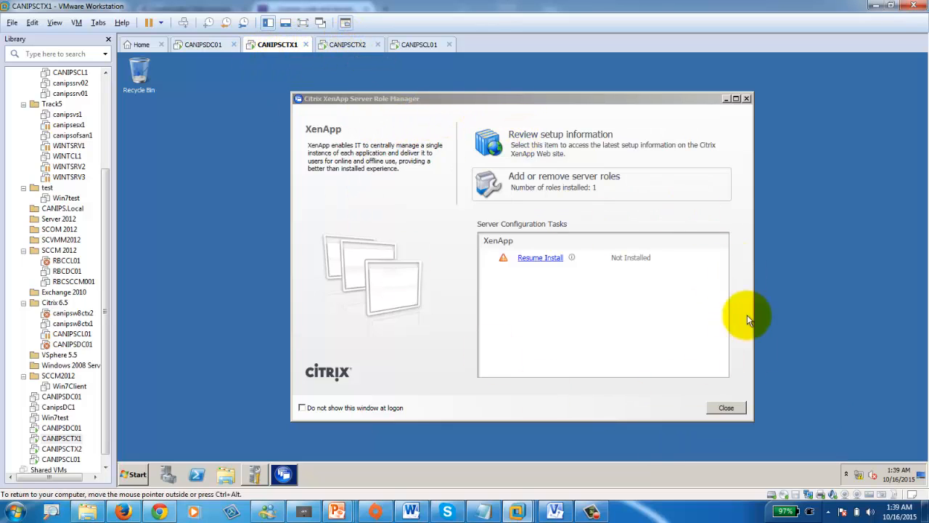
- Resume the XenApp install on CANIPSCTX1 and CANIPSCTX2 and check both progress indicators
click(533, 258)
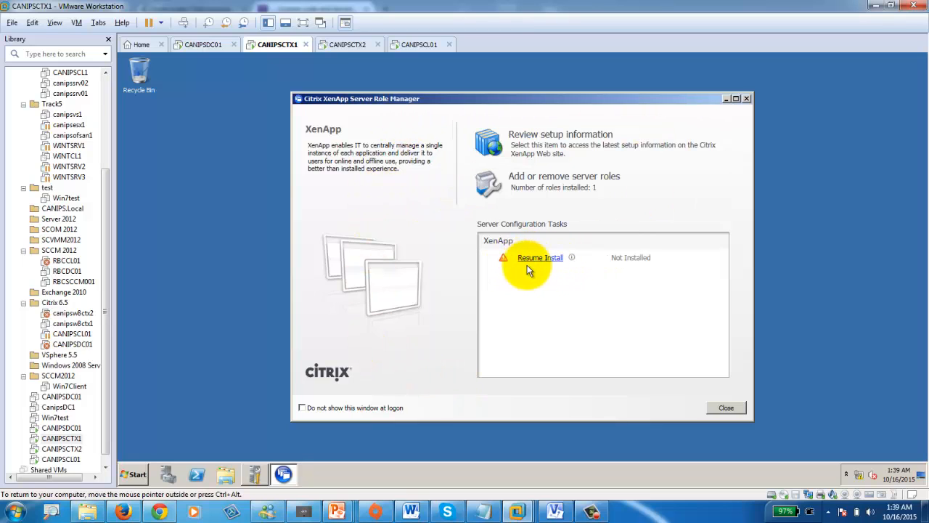
click(534, 261)
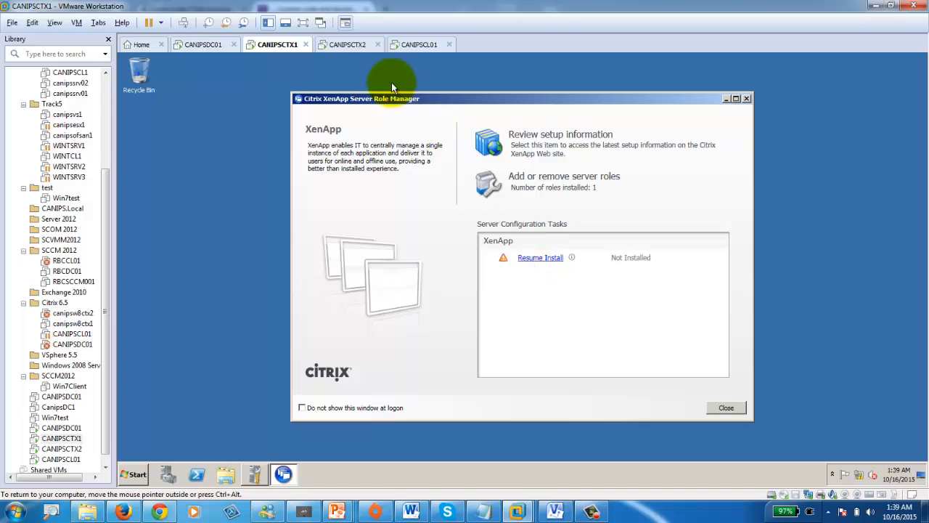
click(347, 47)
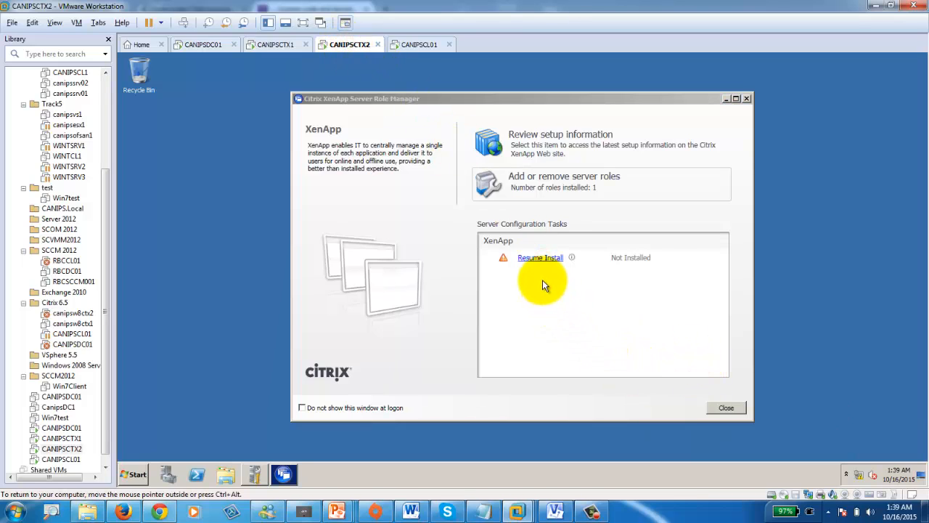
click(537, 259)
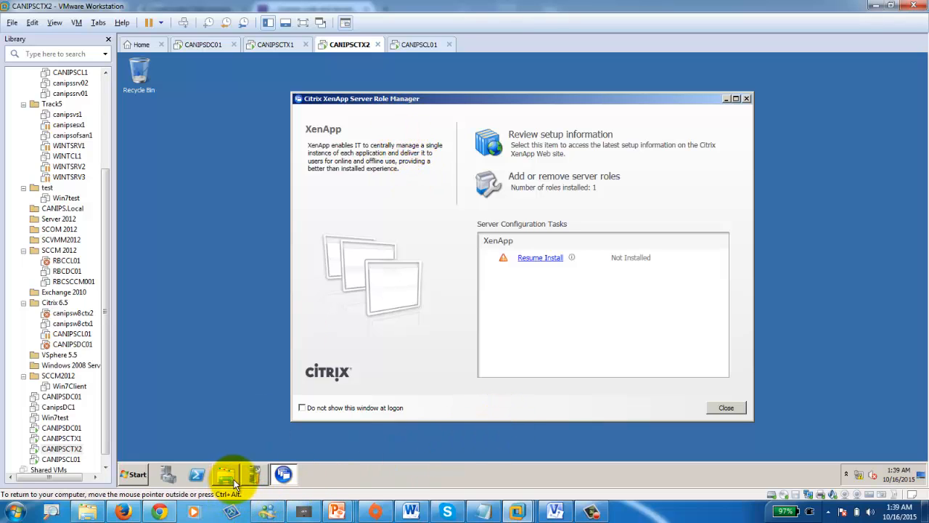
mouse_move(244, 483)
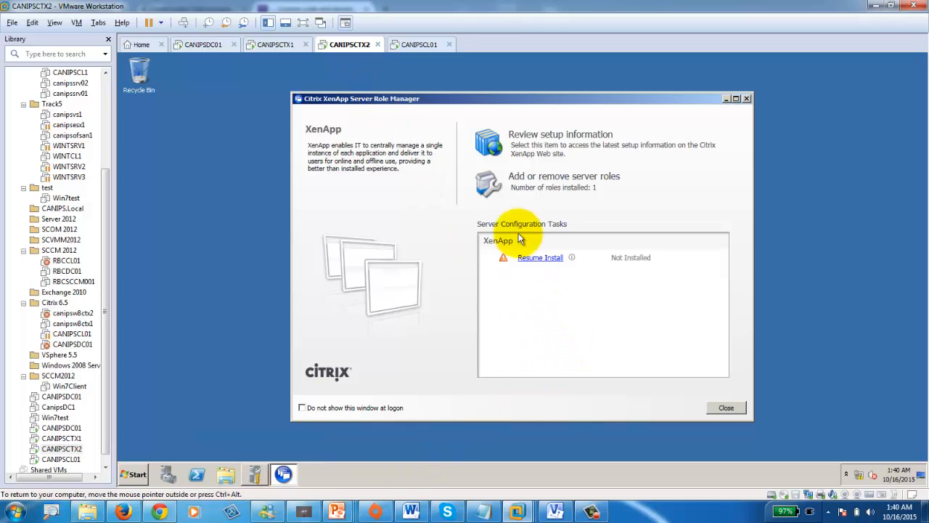
click(276, 45)
click(540, 257)
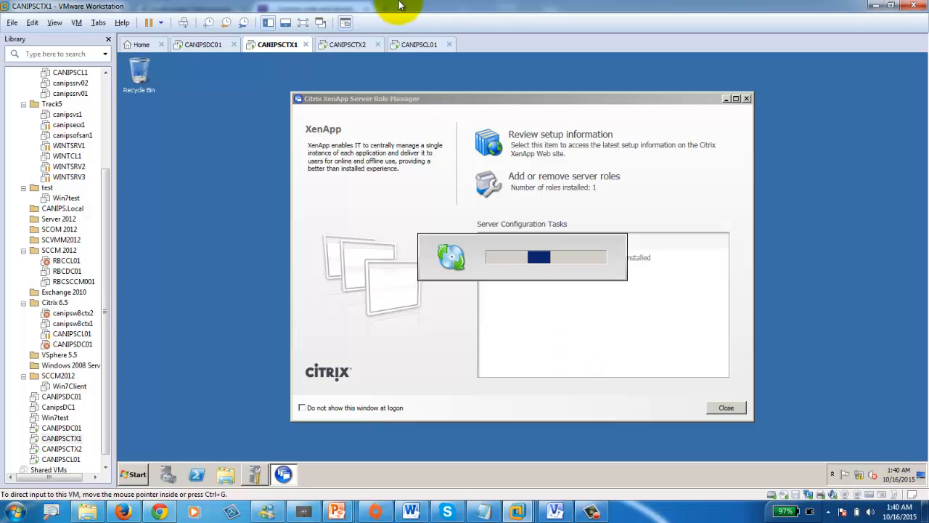
click(346, 44)
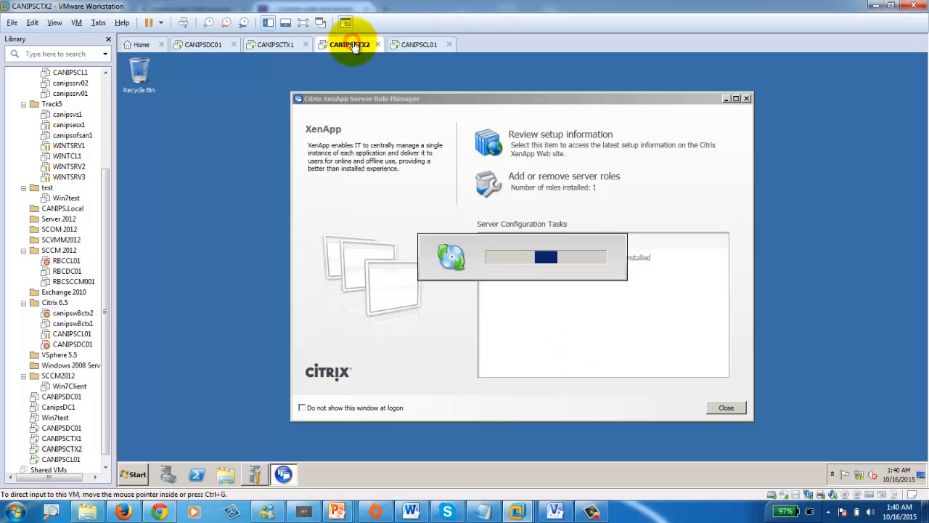
click(274, 44)
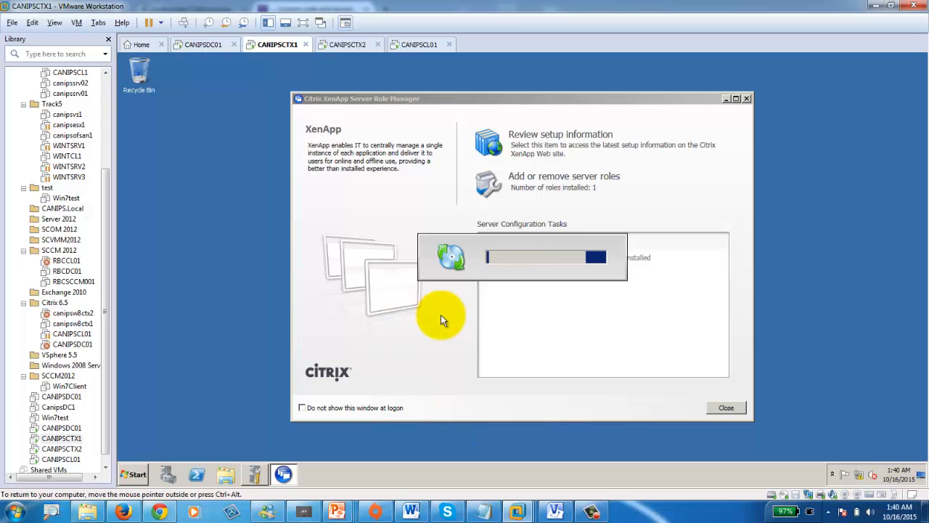
click(591, 512)
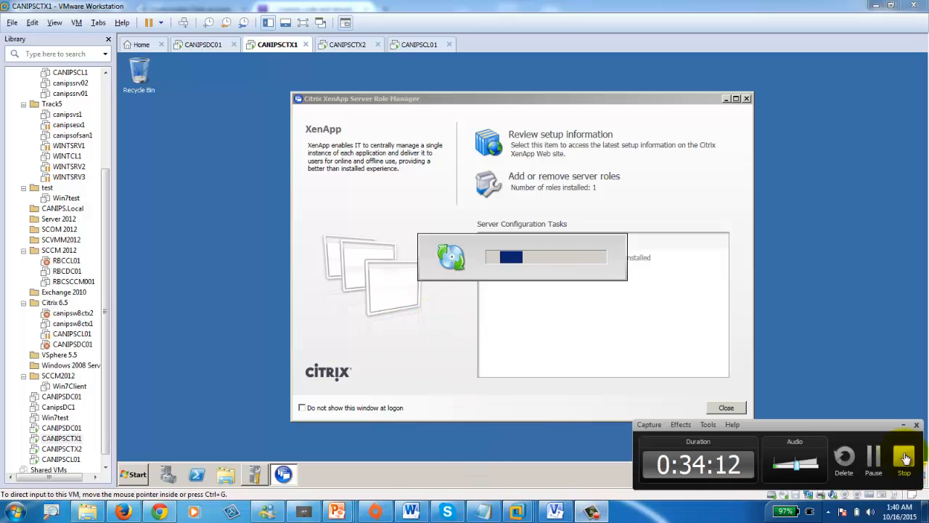
- Start installing the XenApp server roles on CANIPSCTX1 and CANIPSCTX2, then go back to CANIPSCTX1
click(873, 463)
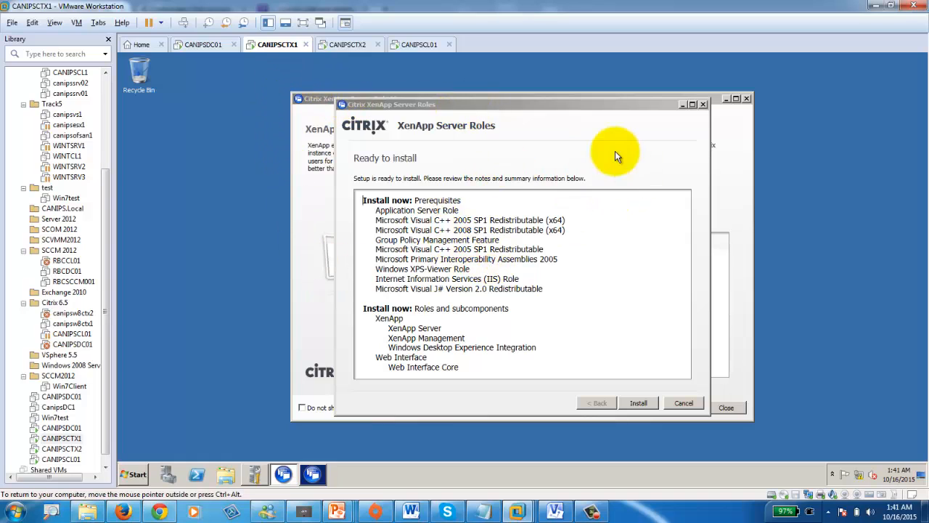
click(643, 403)
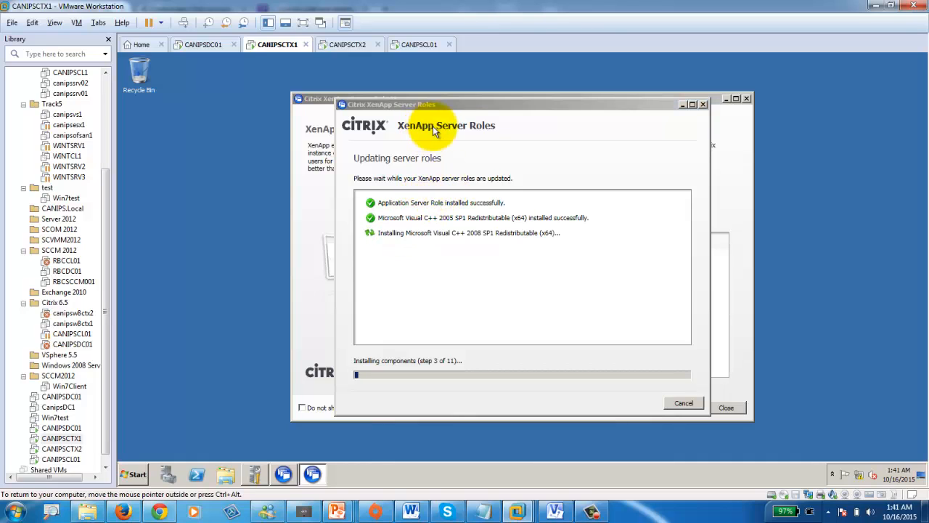
click(349, 45)
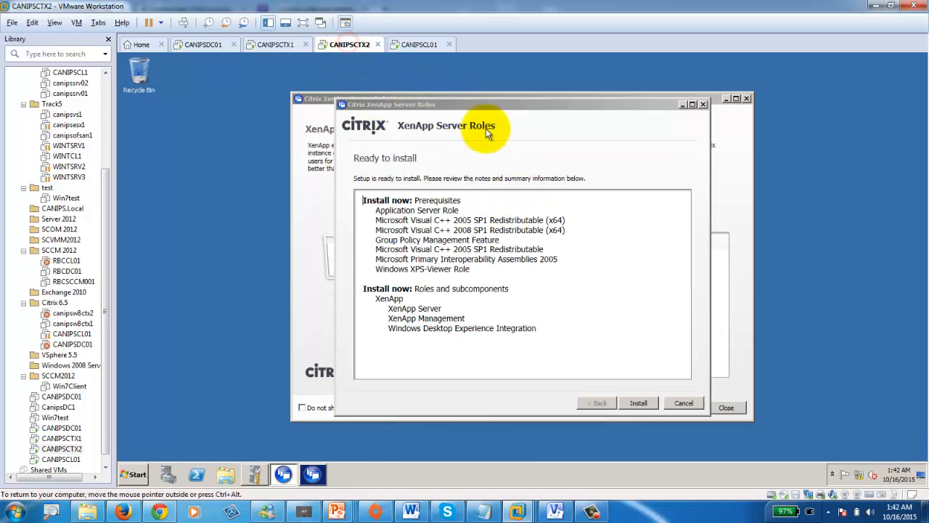
click(638, 403)
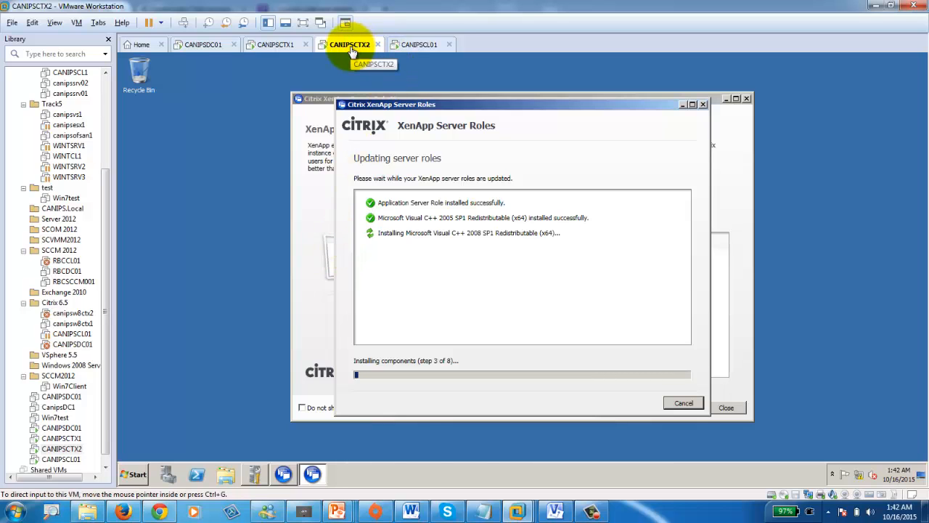
click(277, 47)
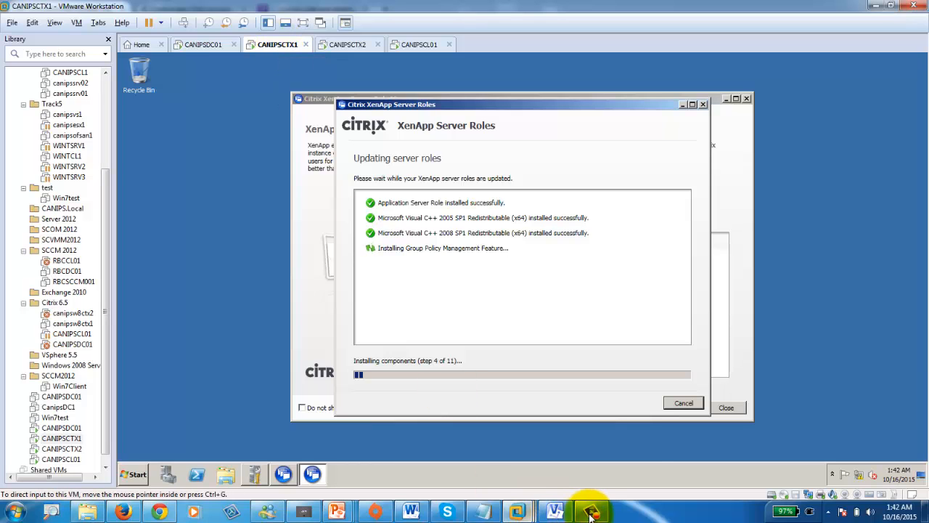
- Add ZDC and LHC lines to the CANIPSCTX1 server label in the Visio lab diagram
click(555, 512)
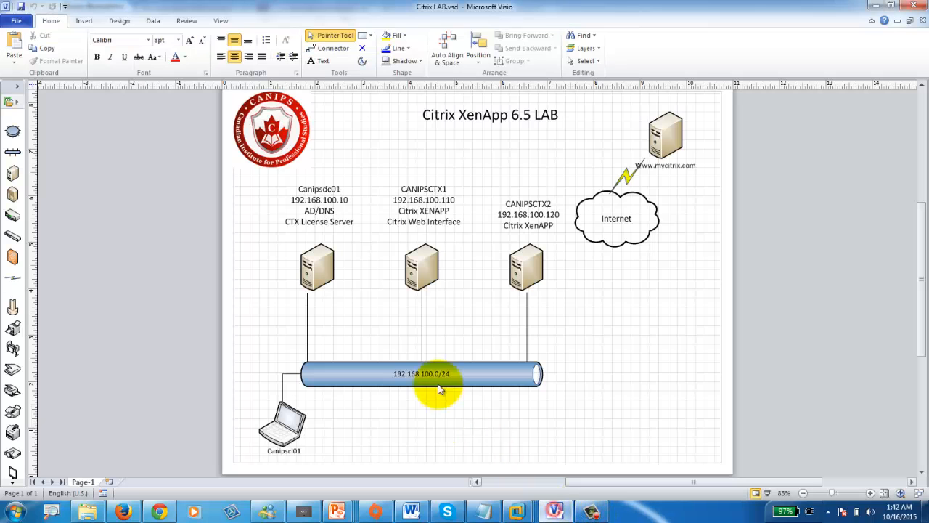
click(316, 228)
click(429, 228)
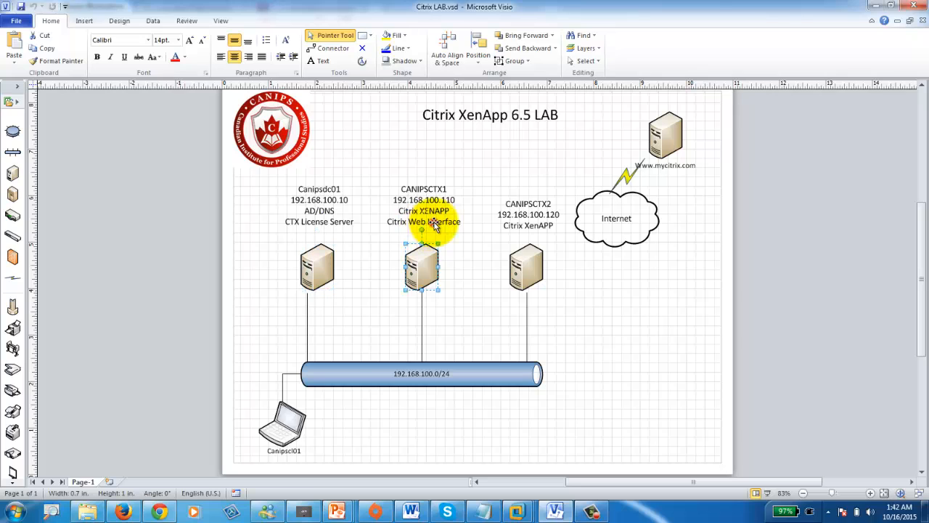
double_click(460, 219)
click(460, 221)
key(Return)
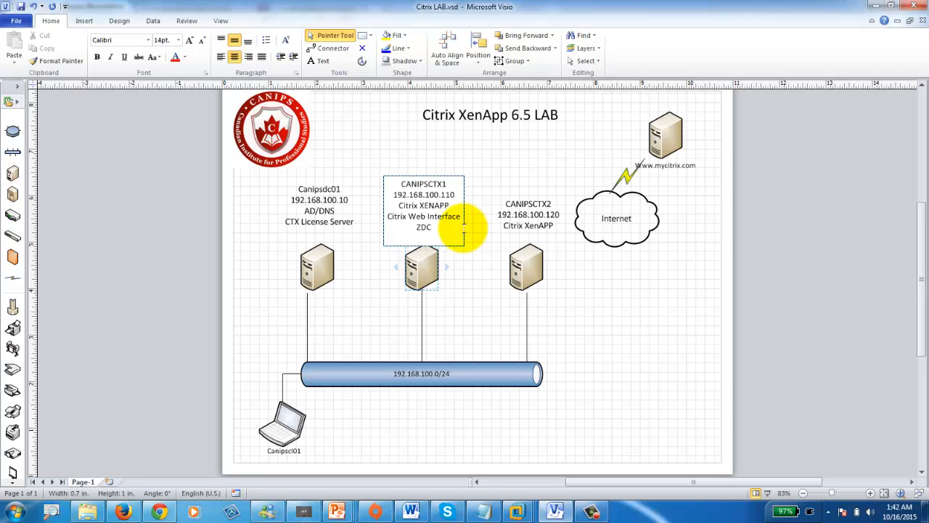
key(Return)
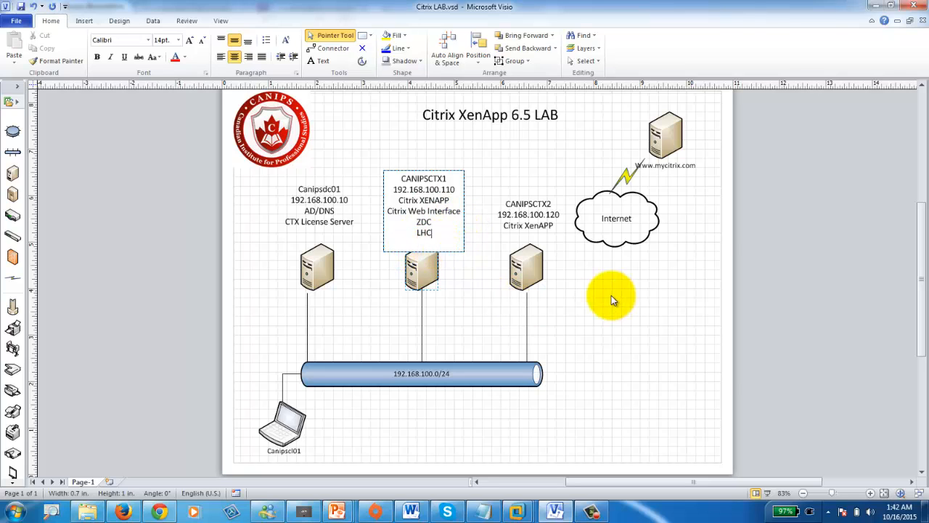
click(611, 295)
- Add an LHC line under Citrix XenAPP in the CANIPSCTX2 server label
double_click(549, 228)
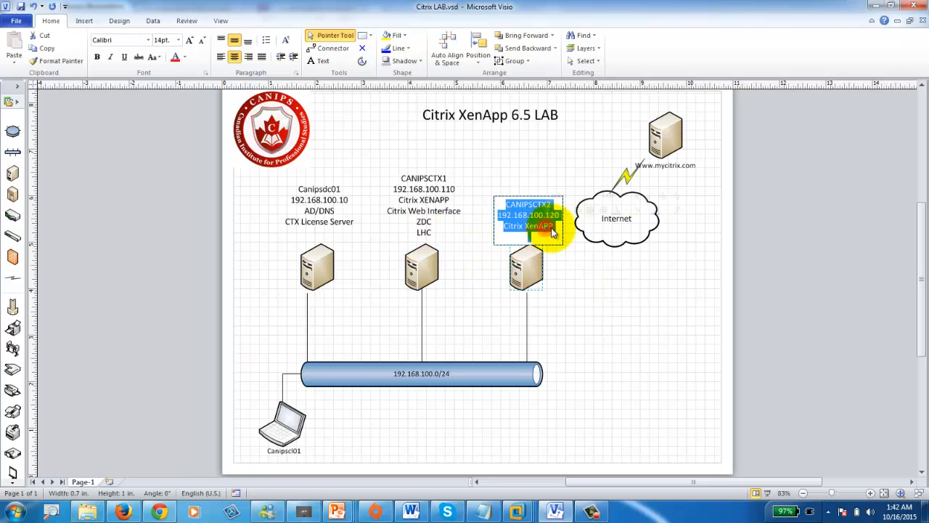
click(553, 226)
key(Return)
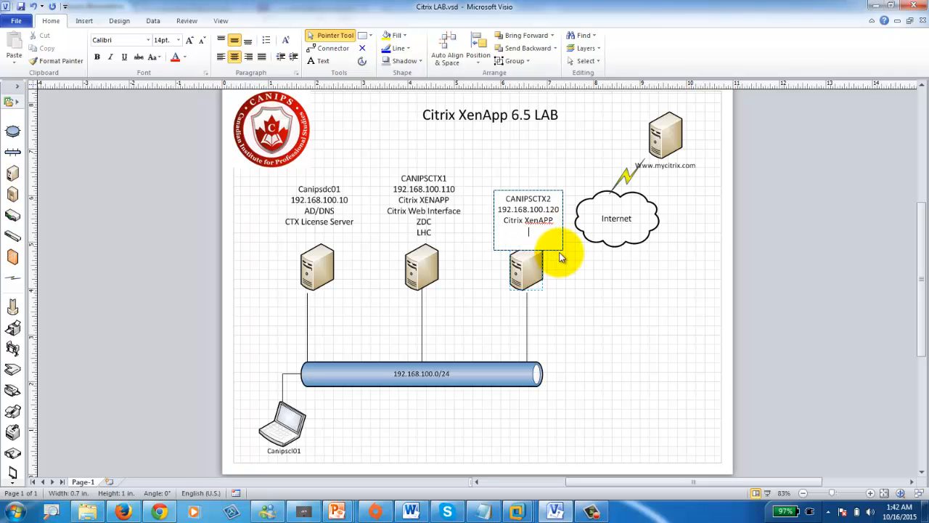
key(Return)
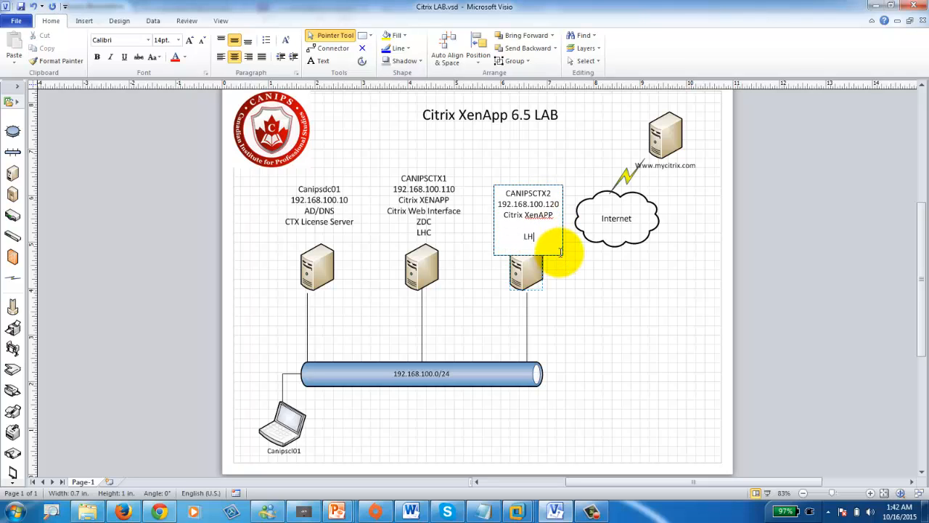
text(LHC)
key(Return)
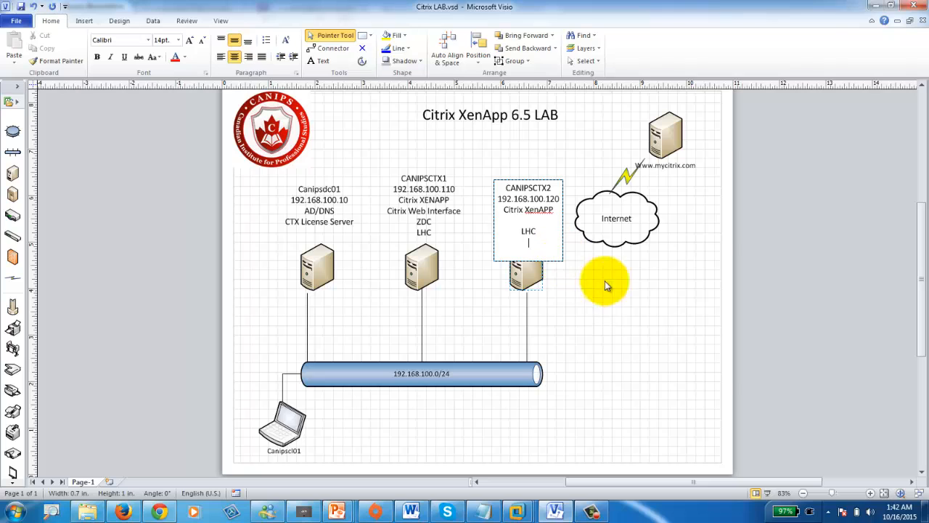
click(654, 310)
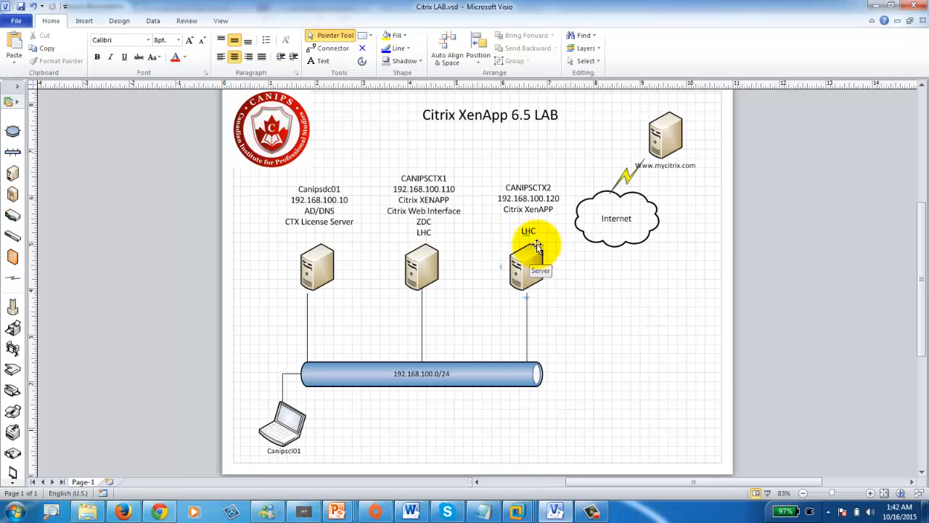
mouse_move(531, 232)
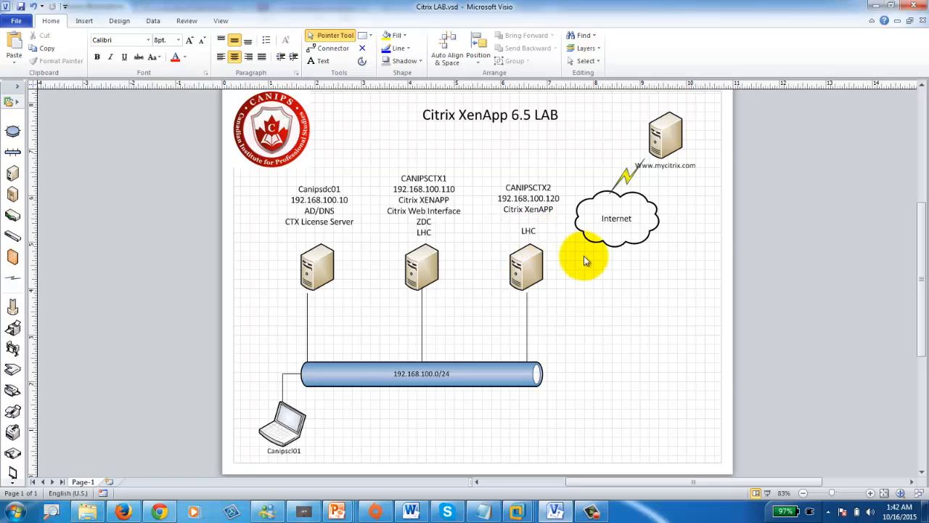
scroll(588, 262, down, 2)
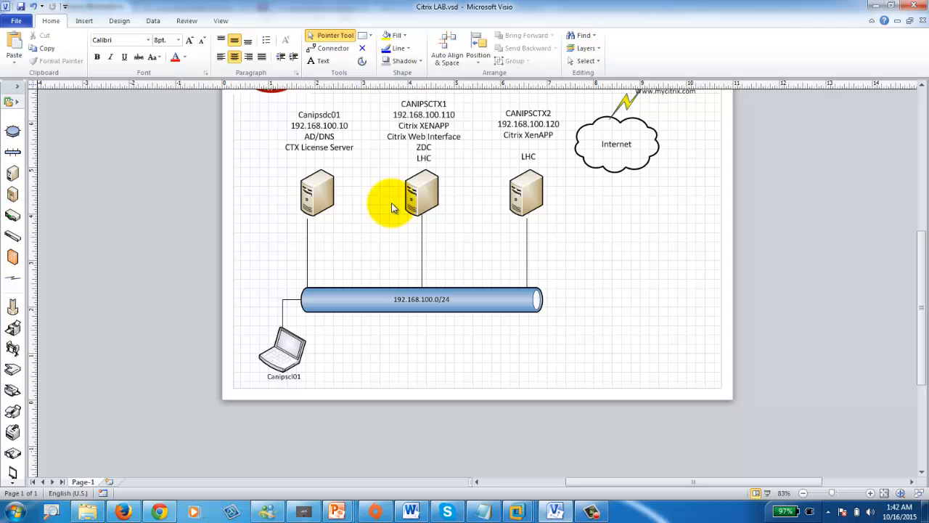
- Minimise Visio and check install progress on both CTX servers and CANIPSDC01's license console
click(875, 9)
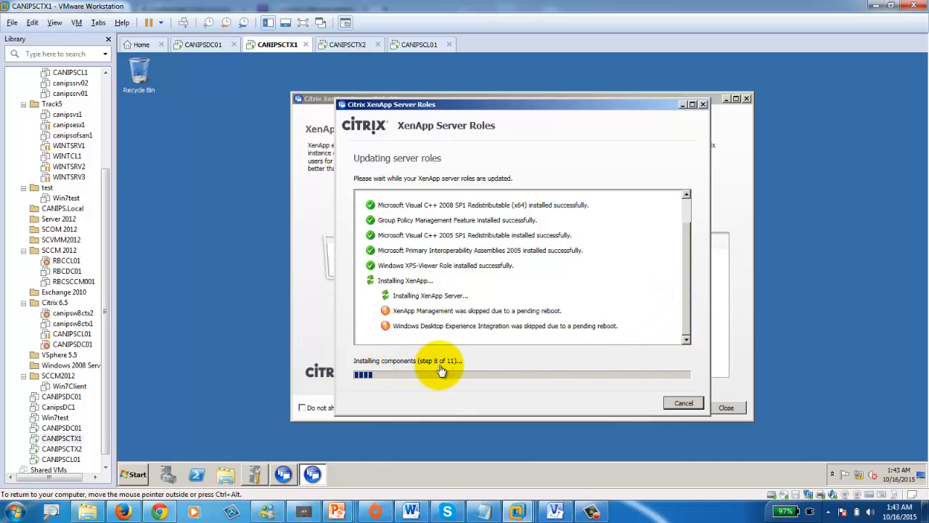
click(355, 48)
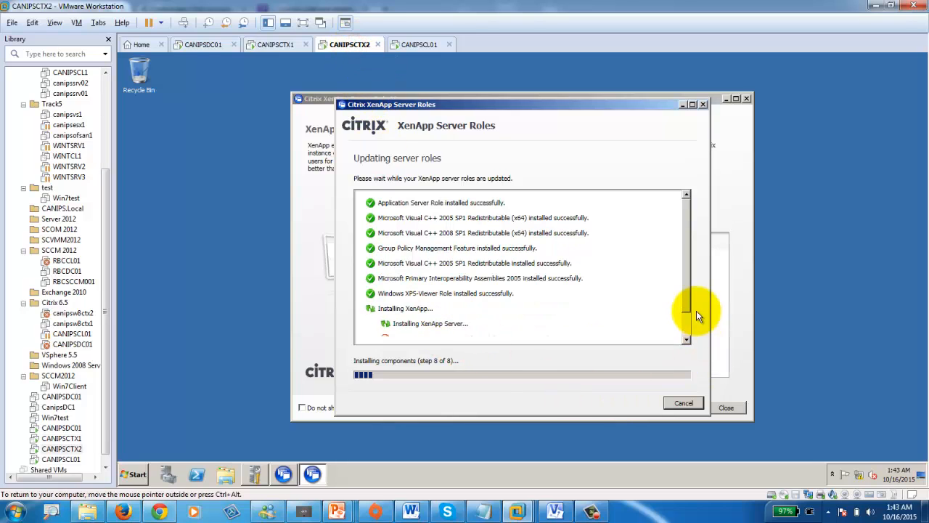
drag(686, 308, 684, 336)
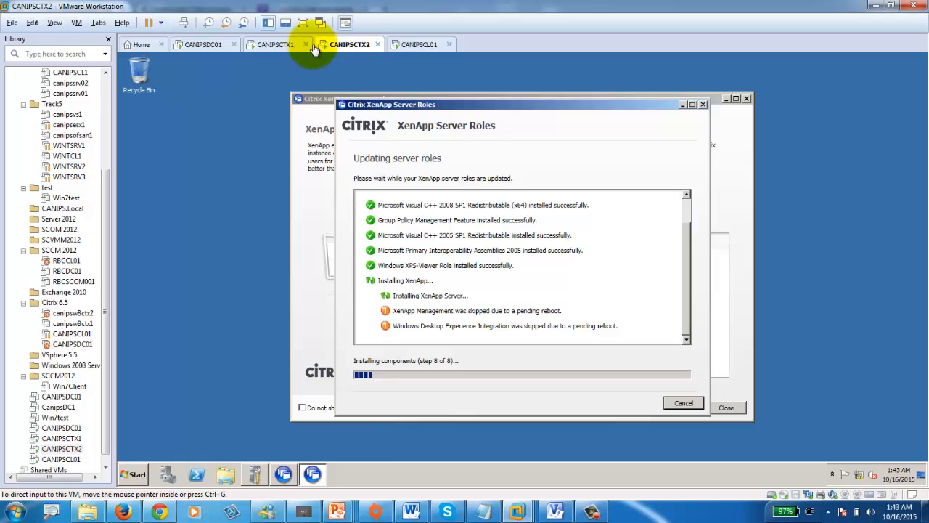
click(276, 44)
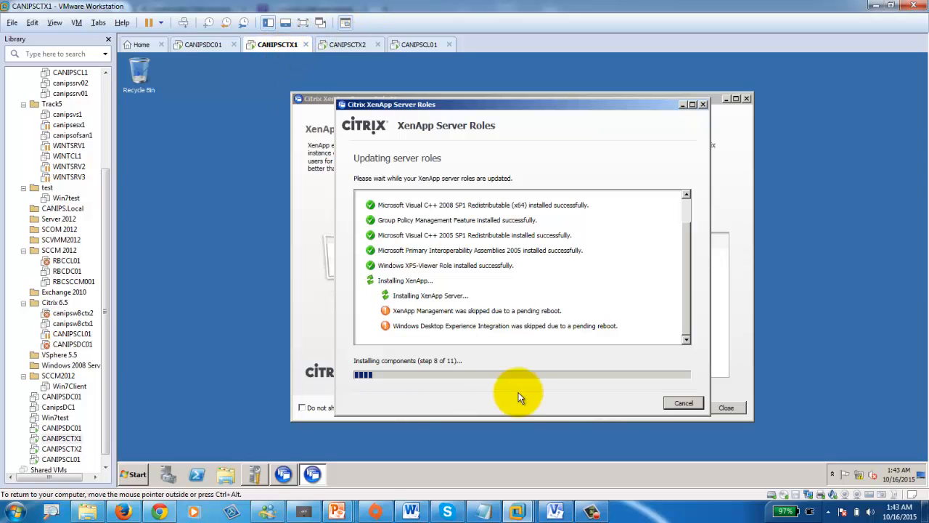
click(592, 511)
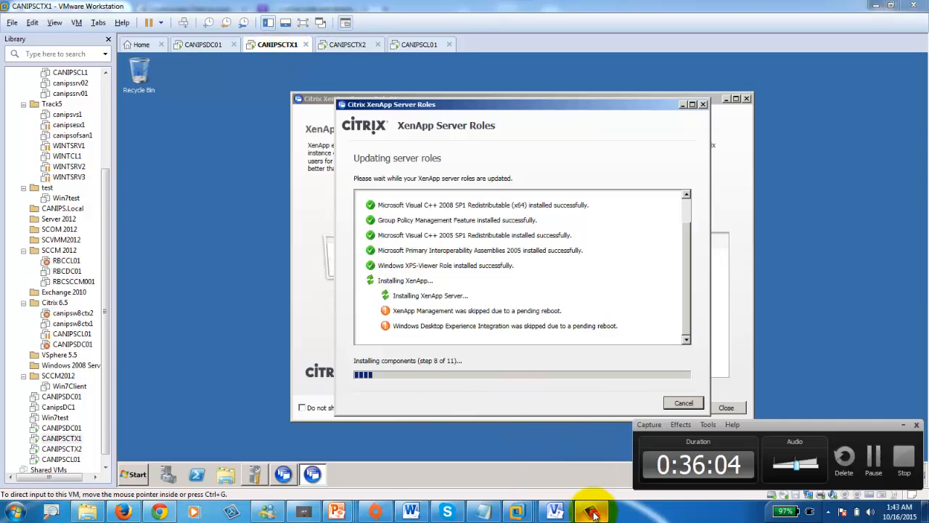
click(873, 456)
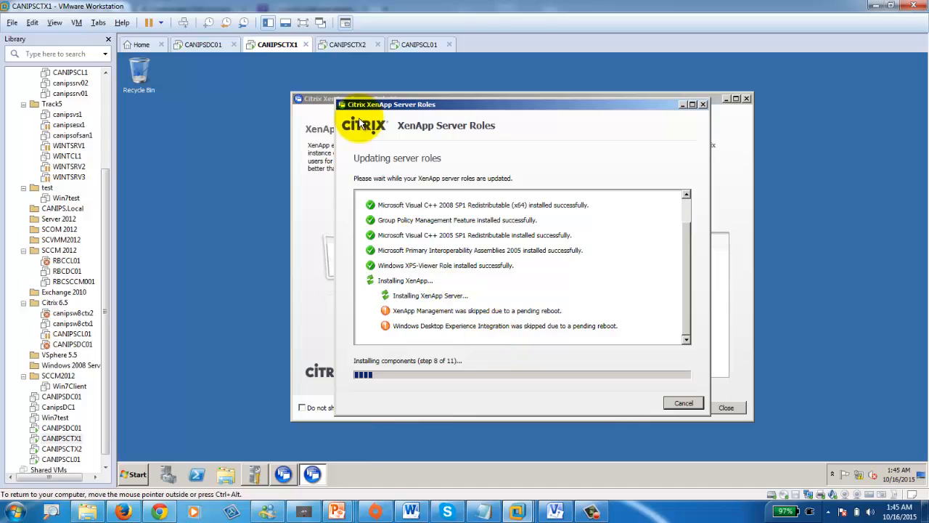
click(340, 44)
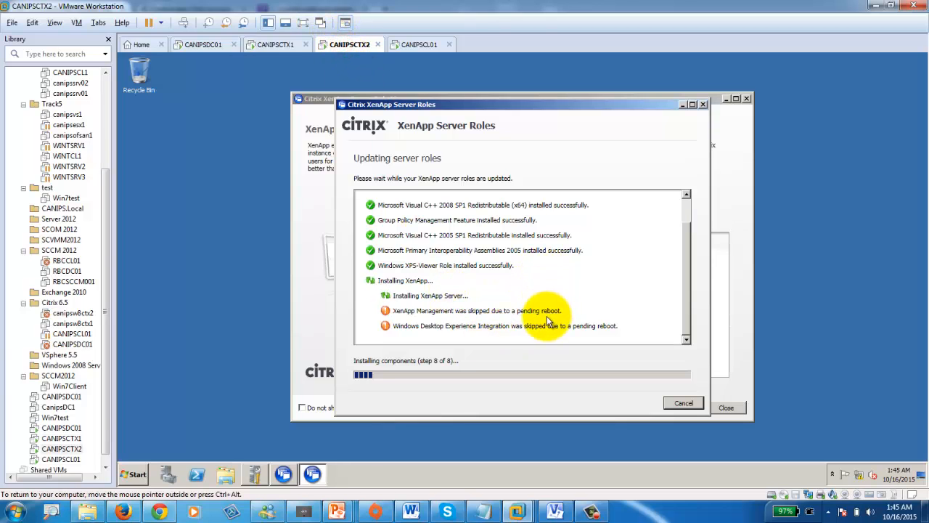
click(206, 53)
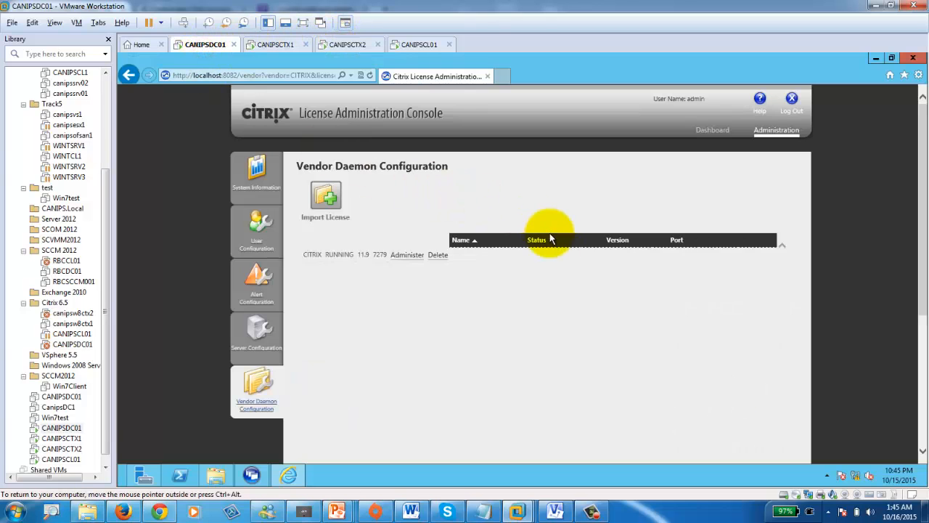
click(274, 46)
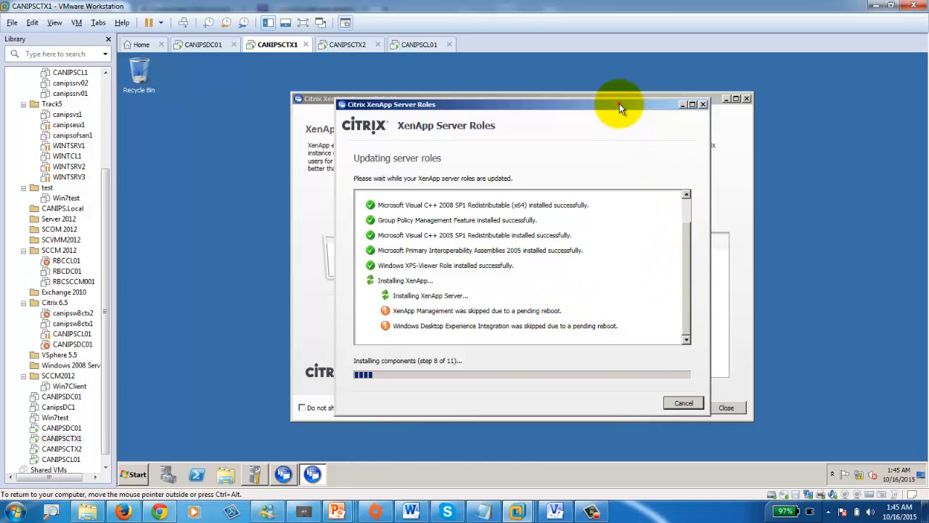
- Move CANIPSCTX1's installer aside to reveal the Role Manager, then recheck CANIPSCTX2's progress
drag(619, 103, 356, 239)
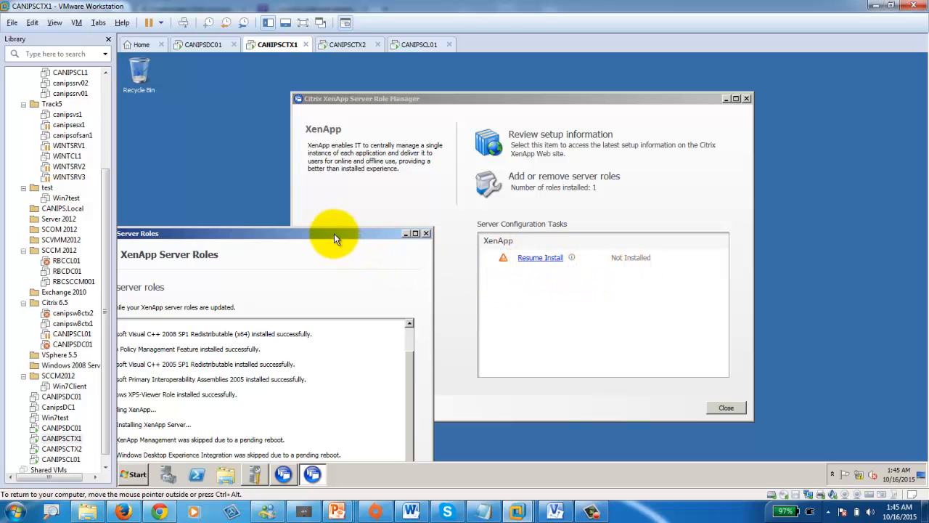
drag(334, 233, 502, 95)
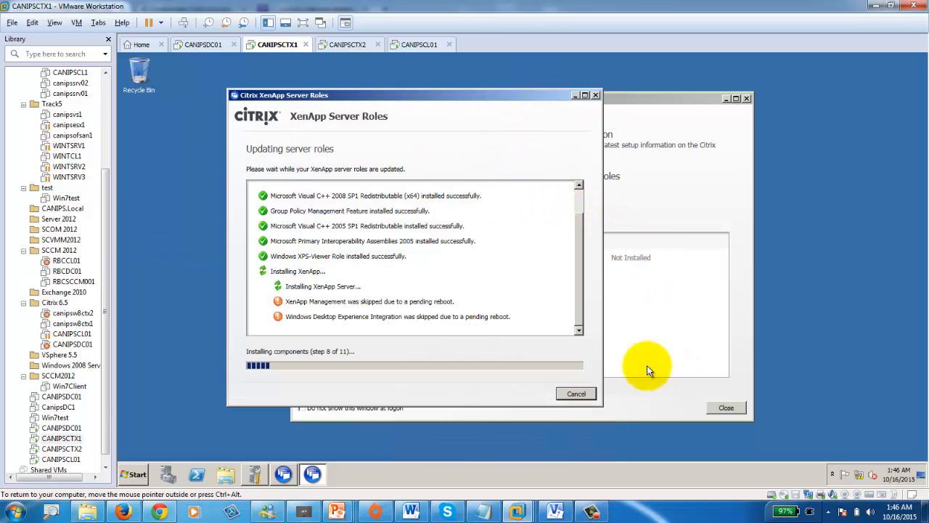
click(338, 45)
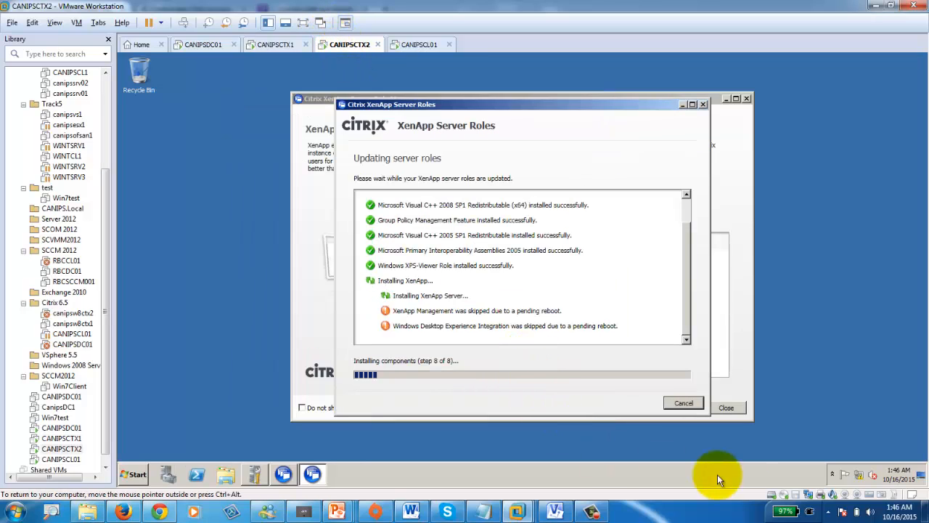
click(276, 46)
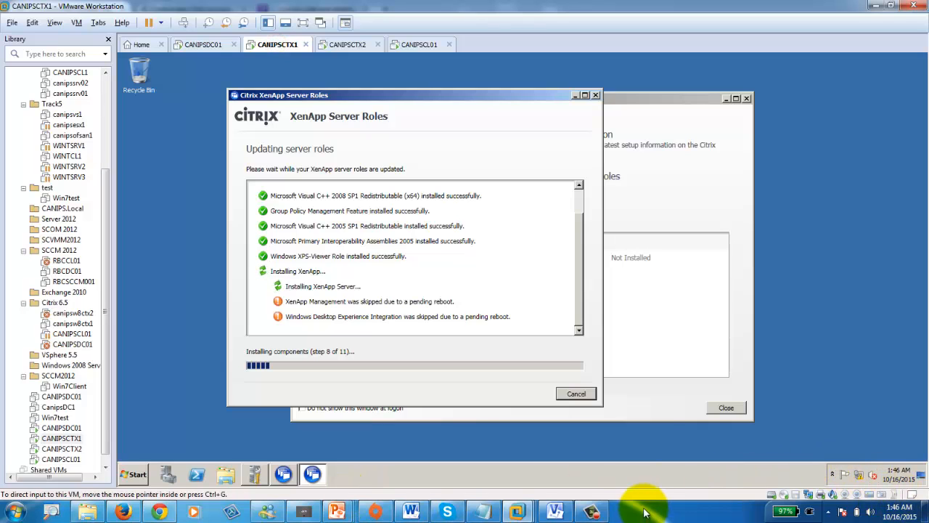
click(591, 511)
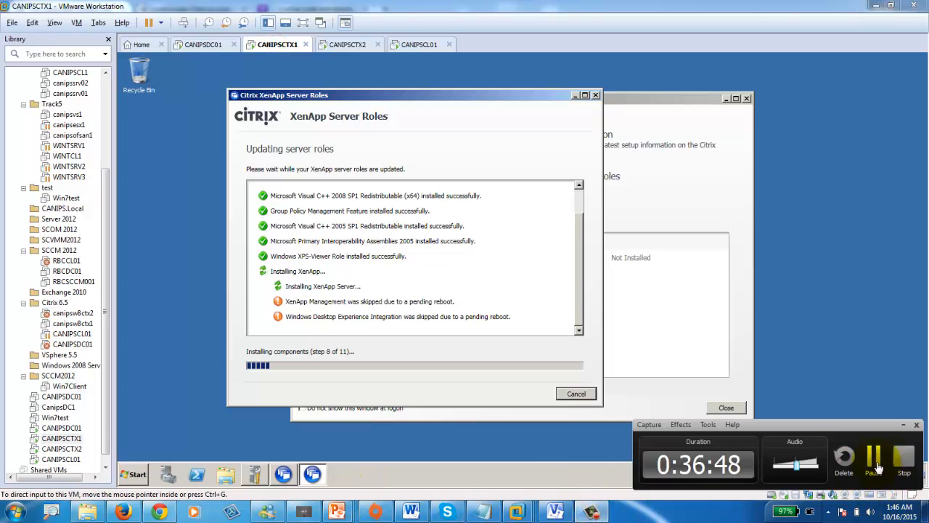
click(874, 465)
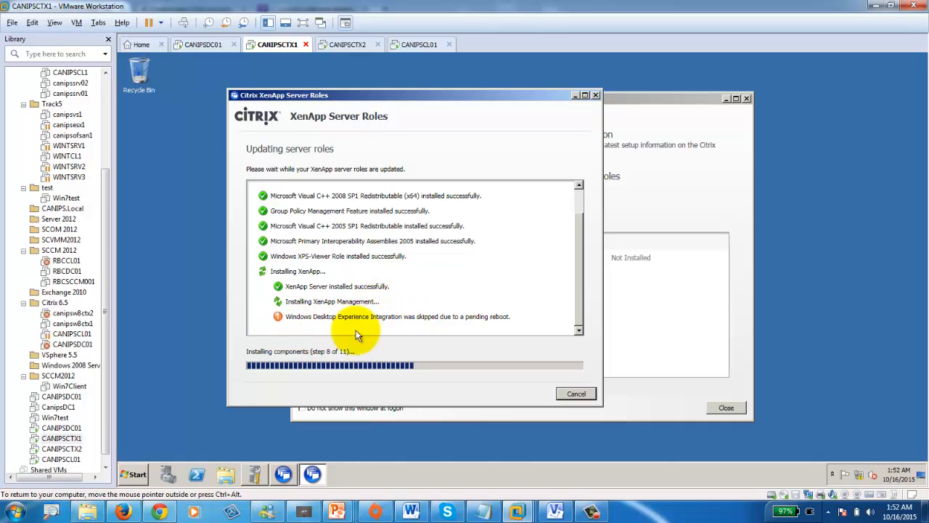
click(347, 44)
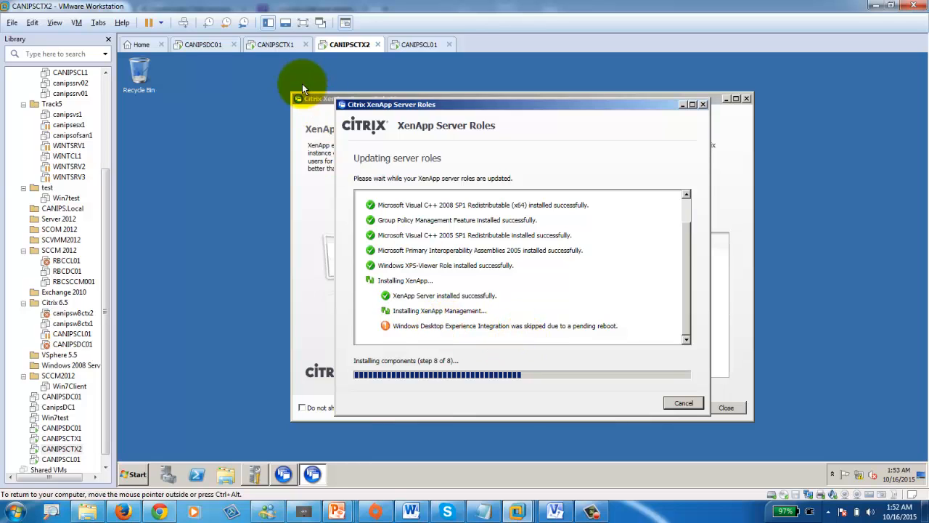
click(277, 44)
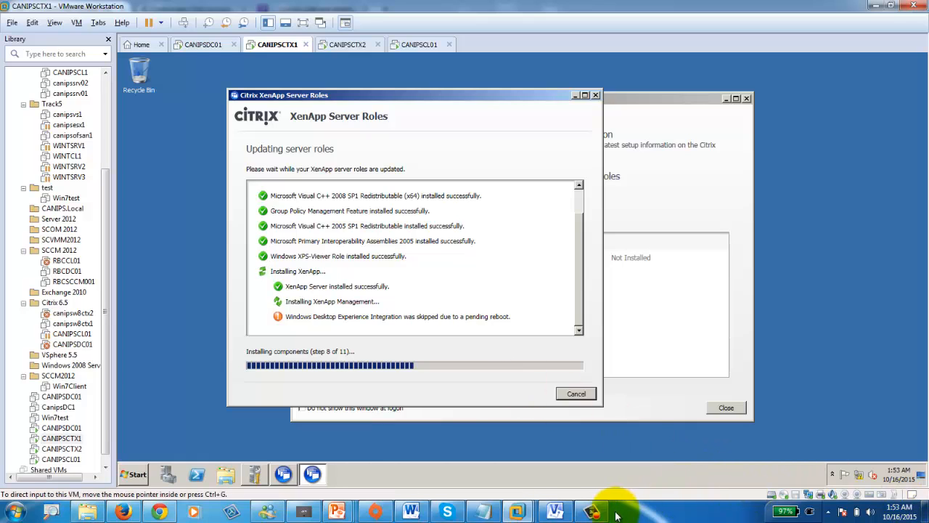
click(591, 512)
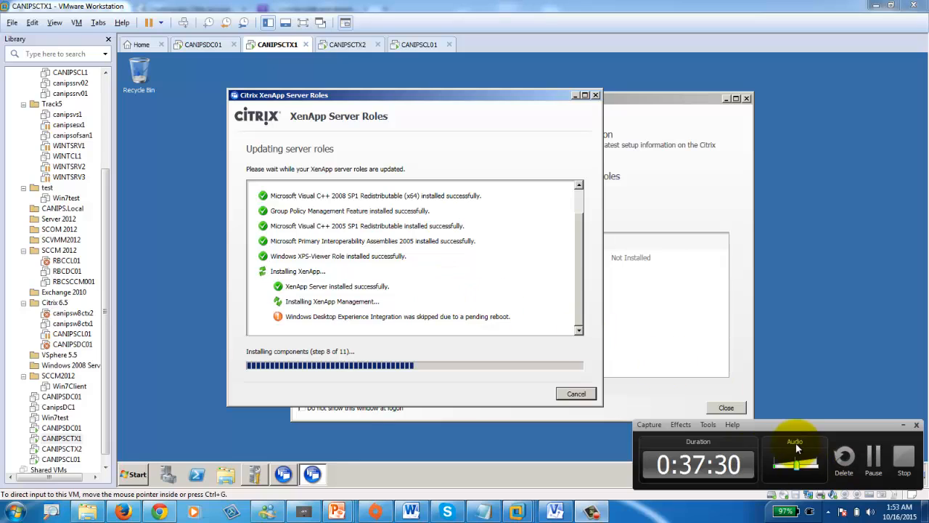
- Close CANIPSCTX1's finished role installation results and maximise its Role Manager
click(873, 457)
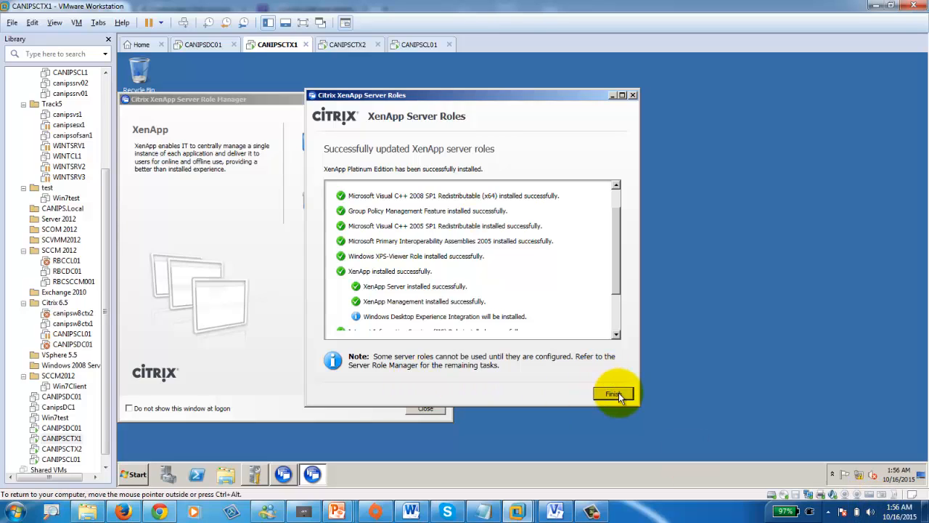
drag(614, 265, 626, 321)
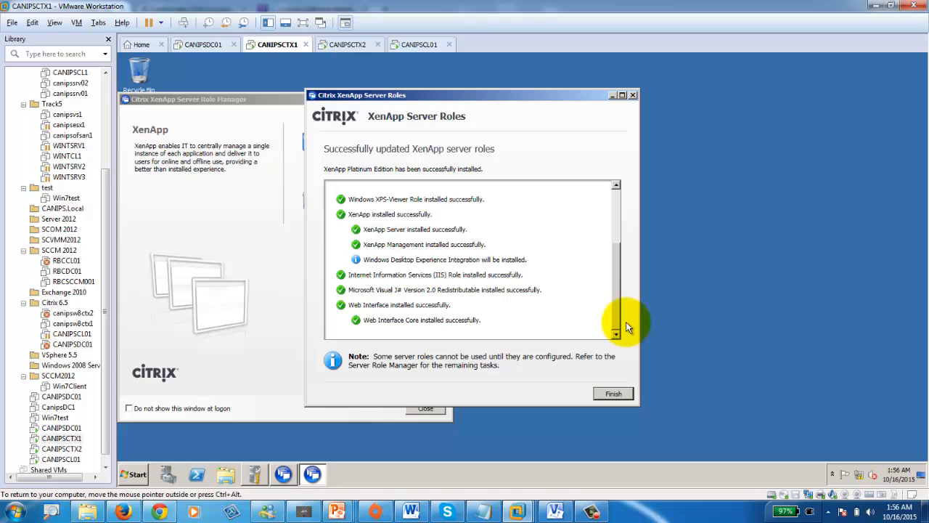
click(613, 394)
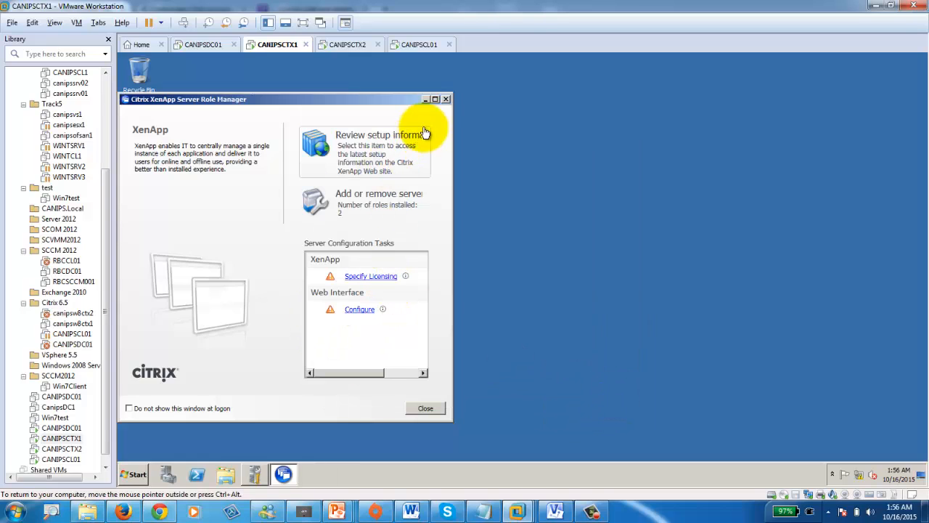
click(435, 99)
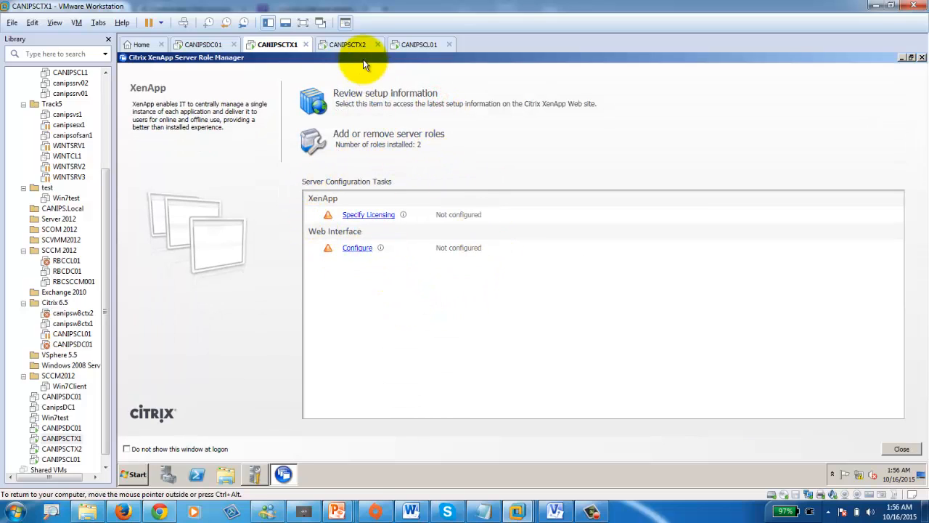
- Close CANIPSCTX2's finished role installation results and return to CANIPSCTX1
click(348, 44)
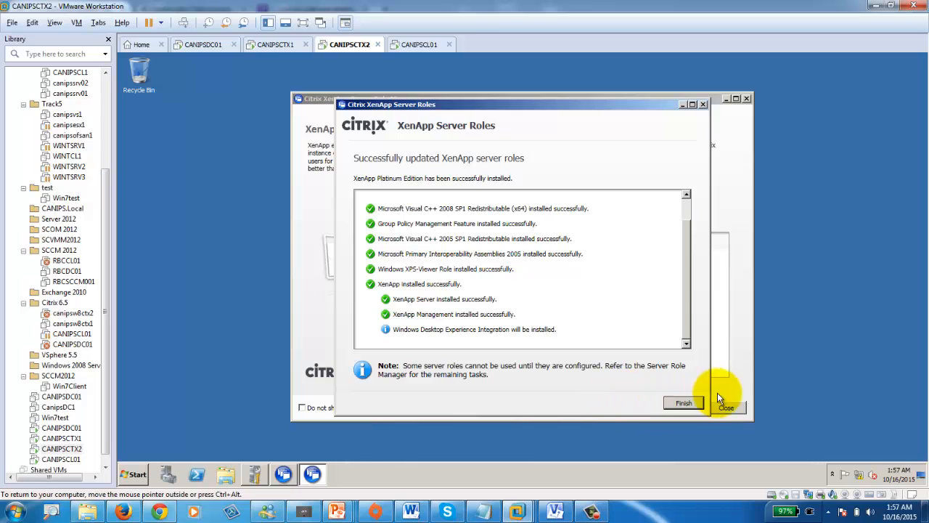
click(675, 406)
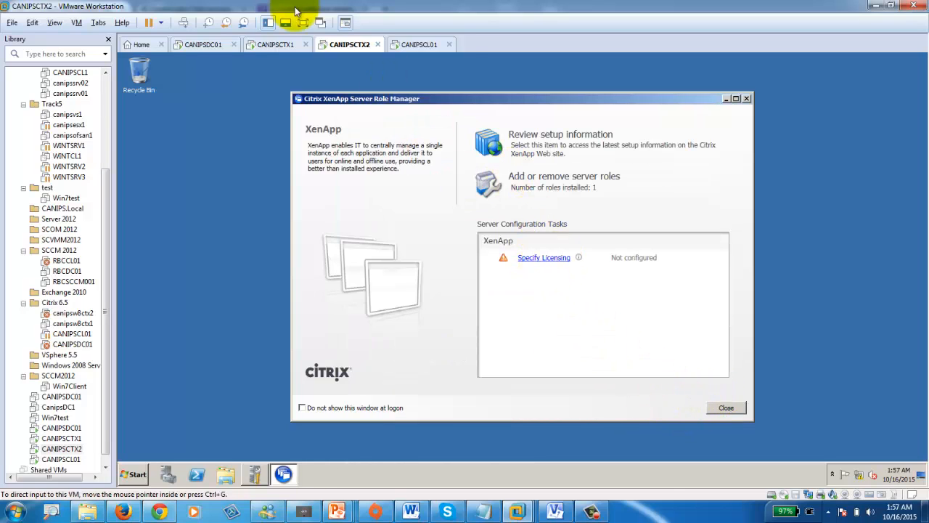
click(277, 44)
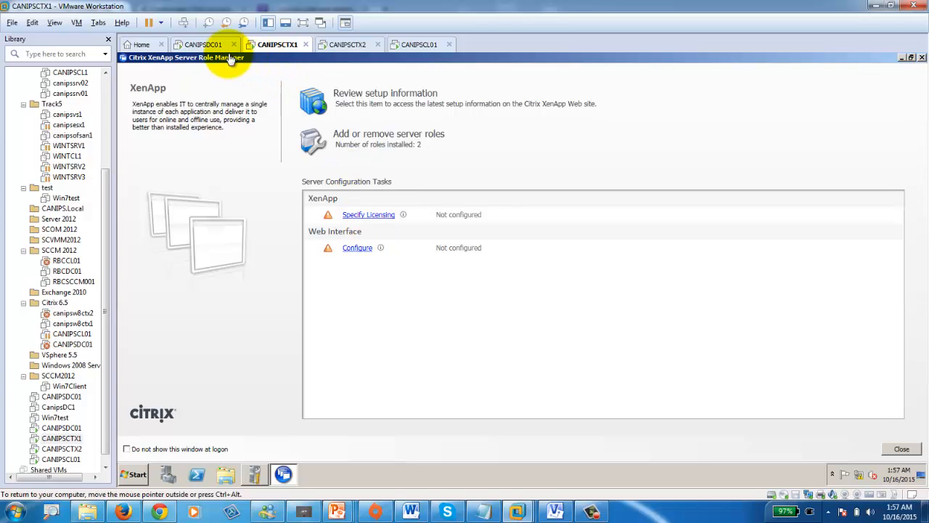
click(204, 44)
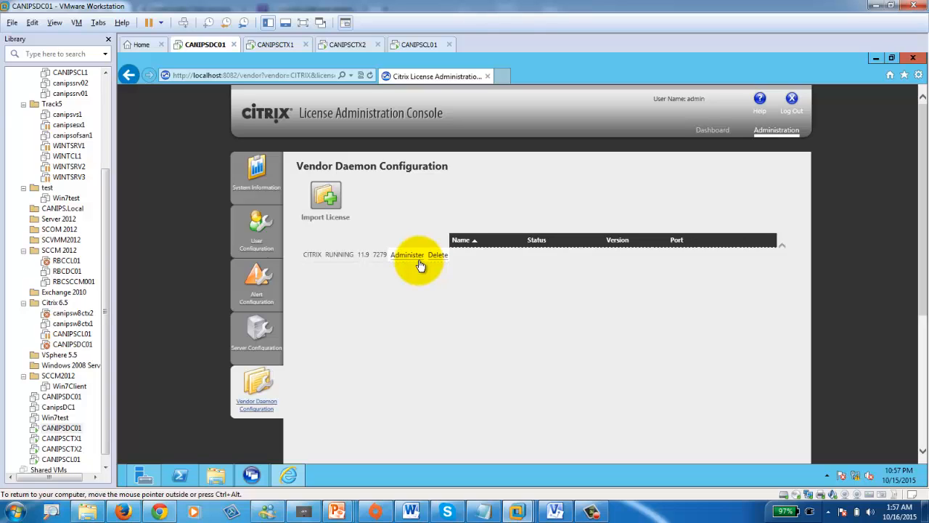
click(286, 48)
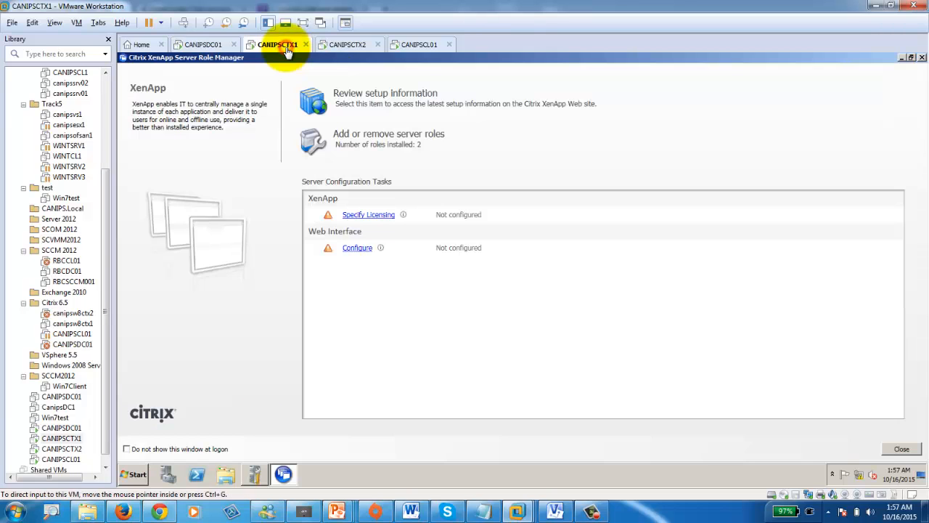
click(380, 217)
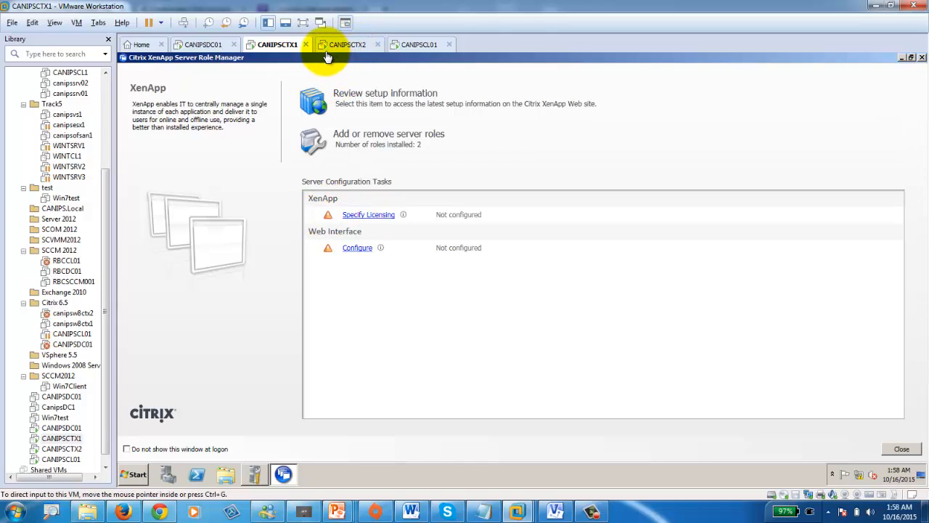
- Enter license server canipsdc01 for CANIPSCTX1 and confirm the connection test succeeds
click(370, 215)
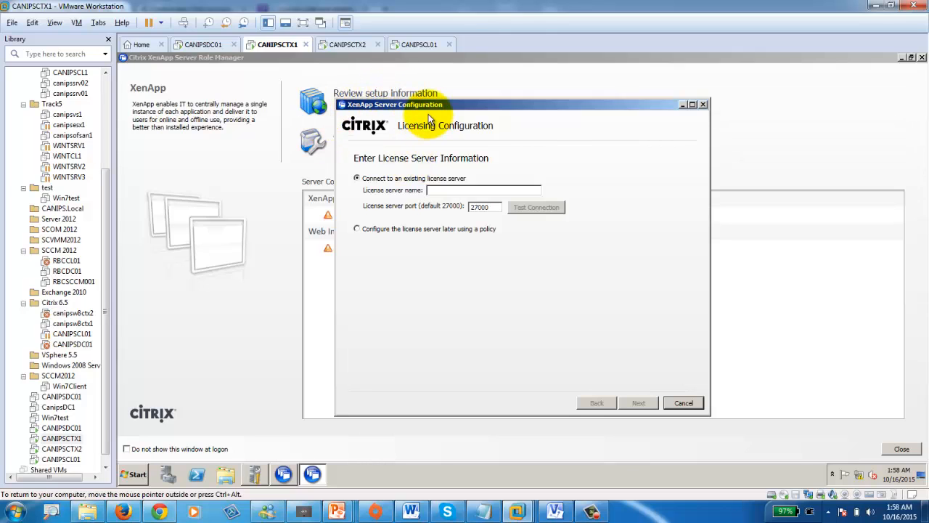
click(341, 45)
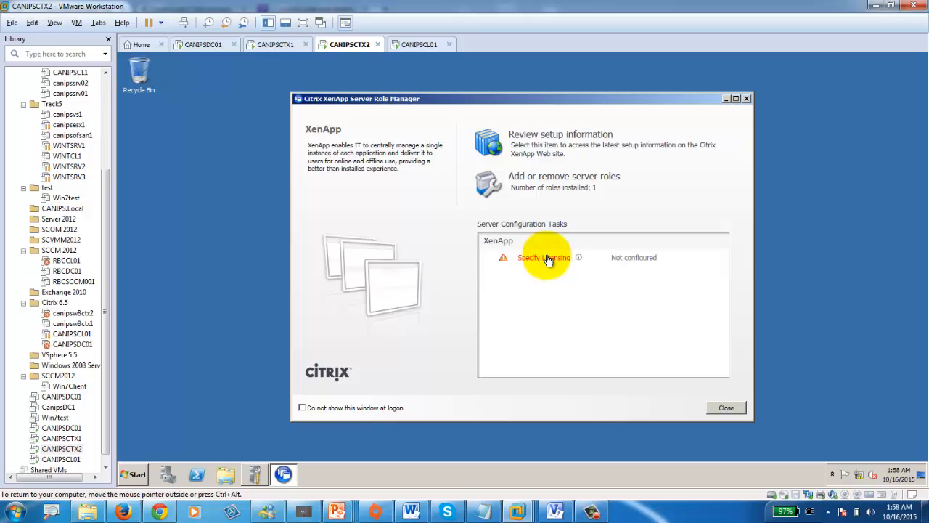
click(279, 42)
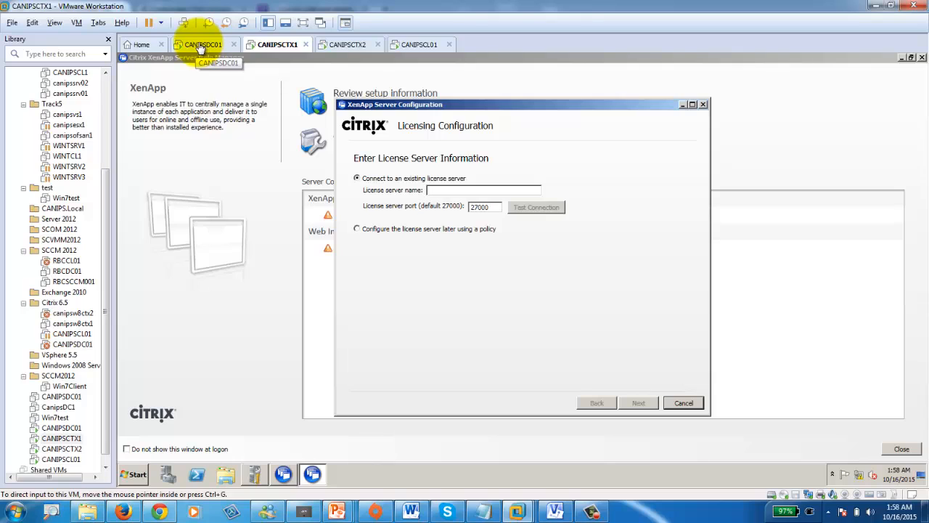
click(456, 190)
text(c)
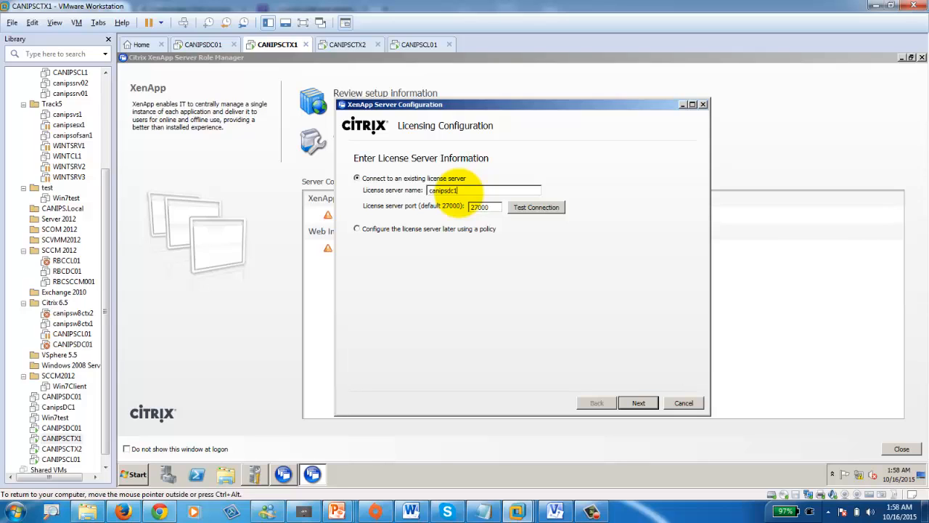
text(anipsdc01)
click(538, 206)
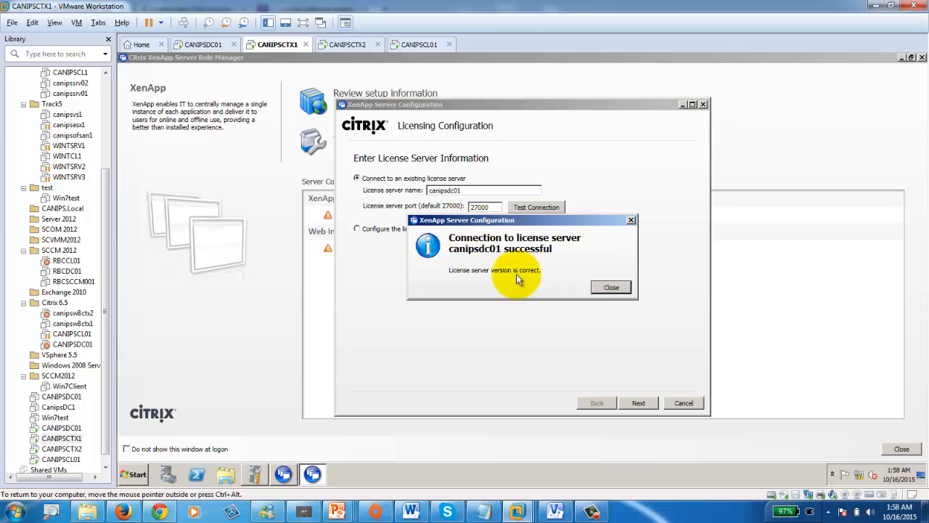
click(608, 287)
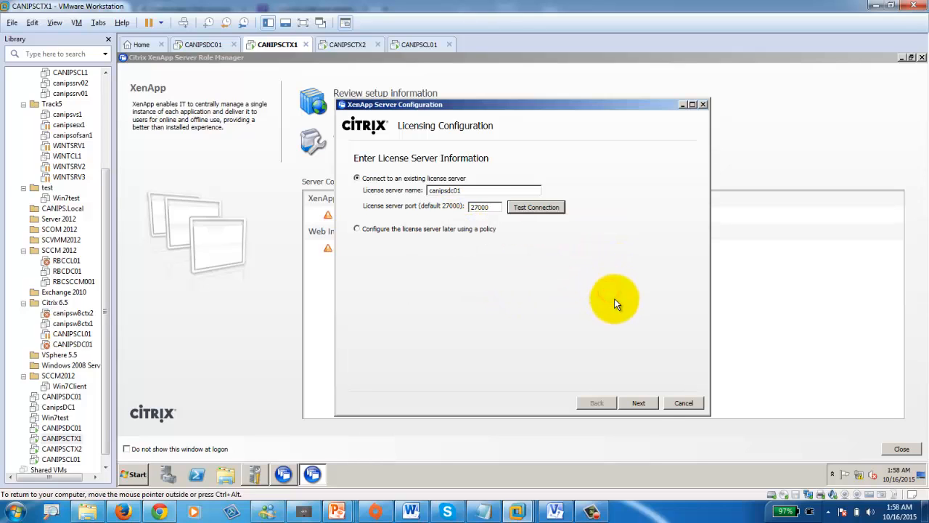
- Accept the no-licenses warnings and apply the XenApp licensing model on CANIPSCTX1
click(648, 406)
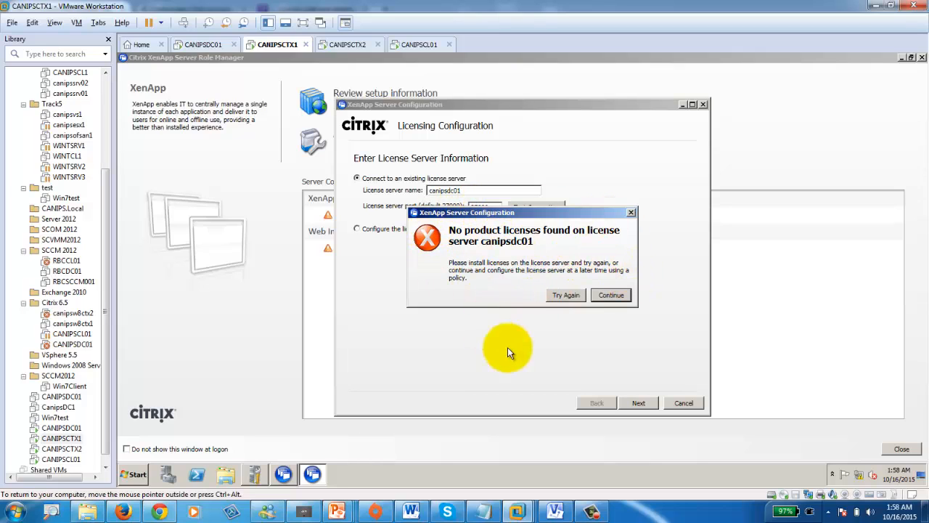
click(611, 295)
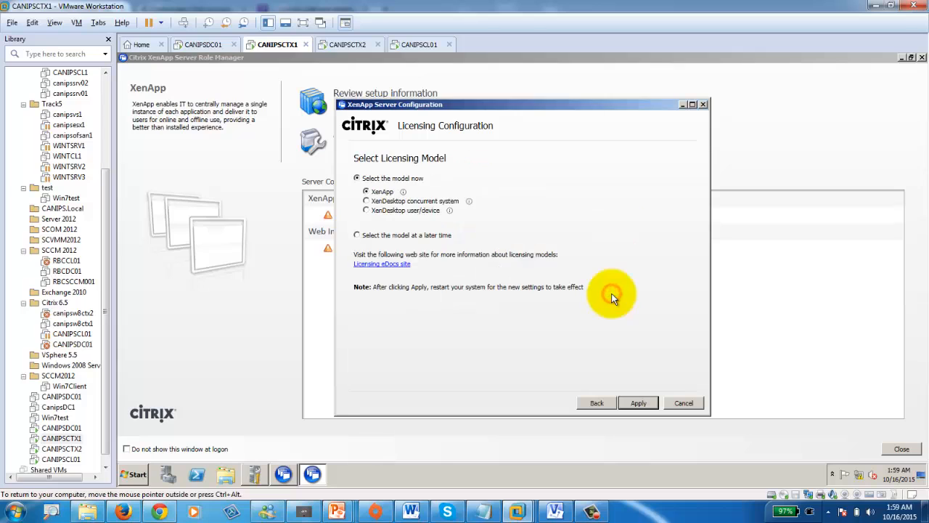
click(649, 405)
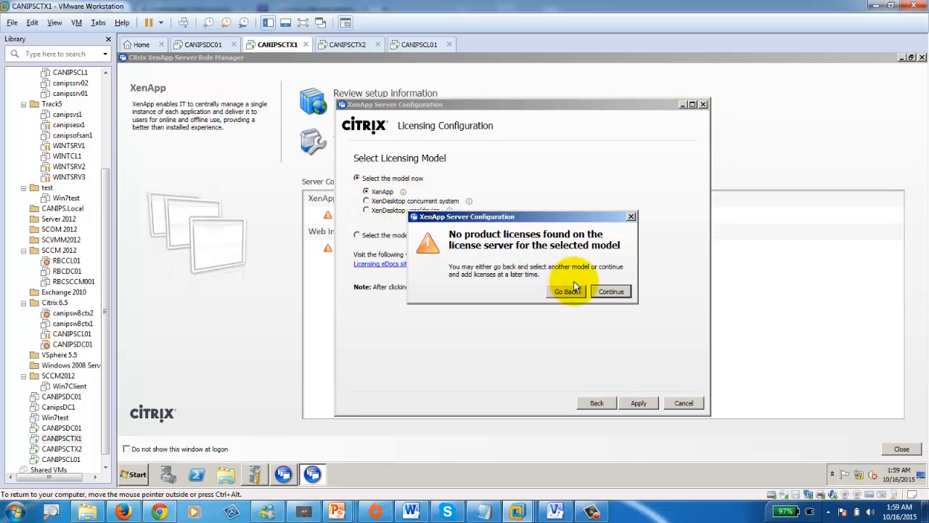
click(611, 291)
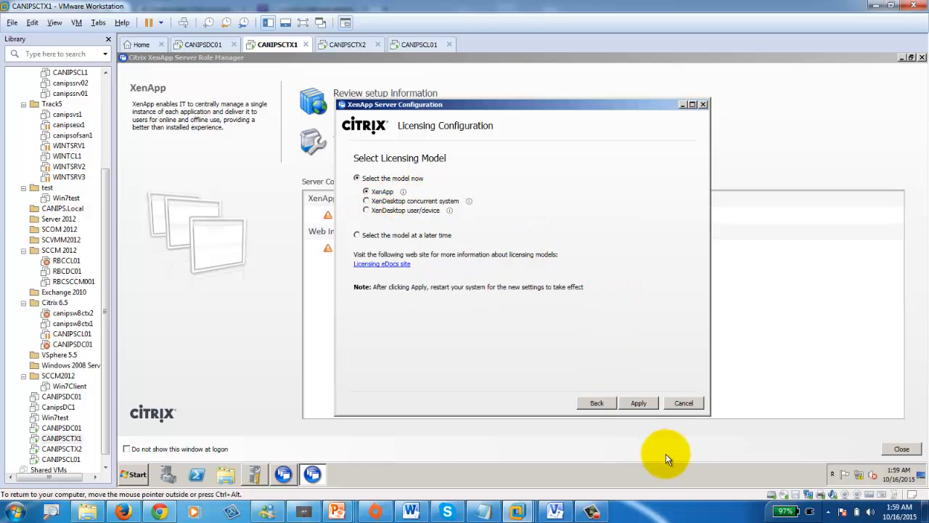
click(638, 404)
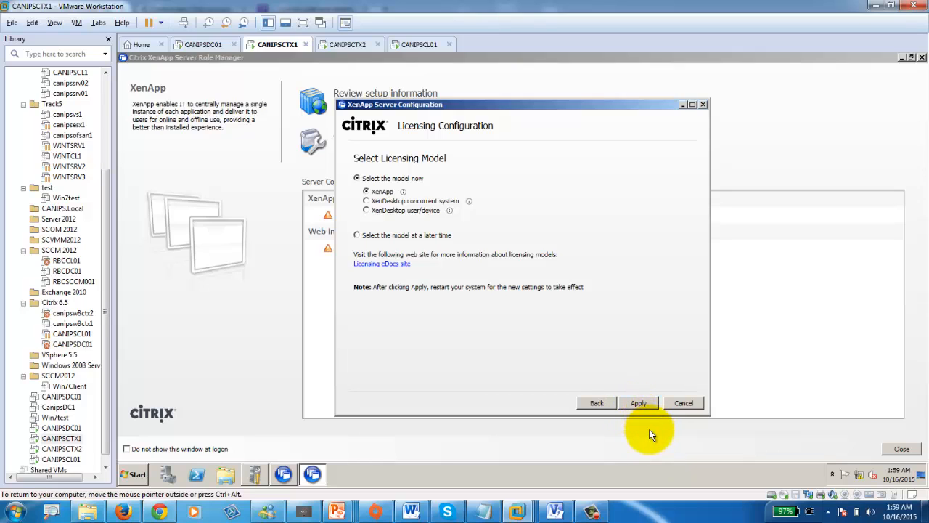
click(345, 49)
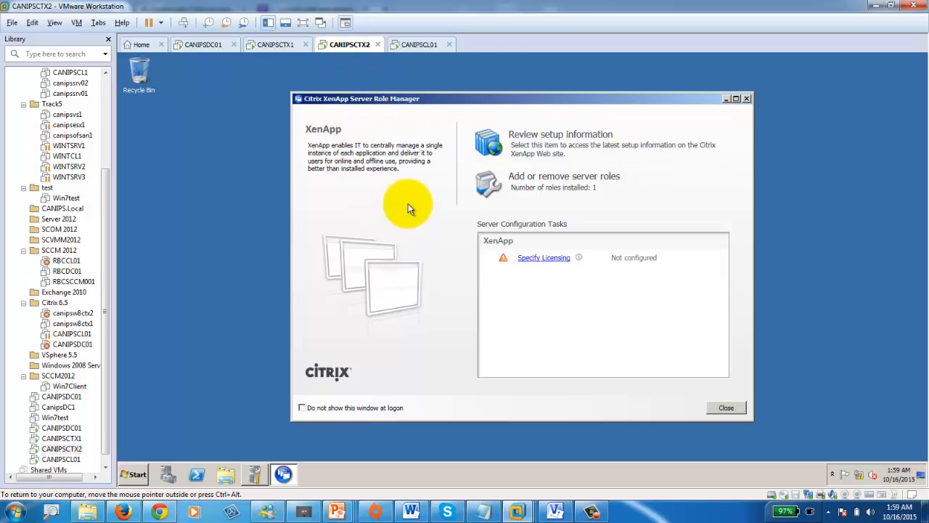
- On CANIPSCTX2, enter the canipsdc01 license server and confirm the connection test succeeds
click(549, 259)
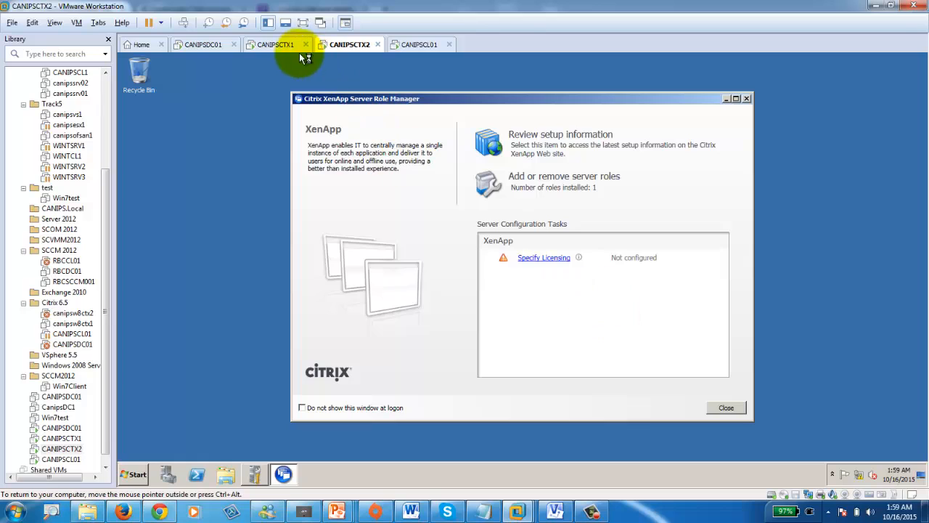
click(273, 45)
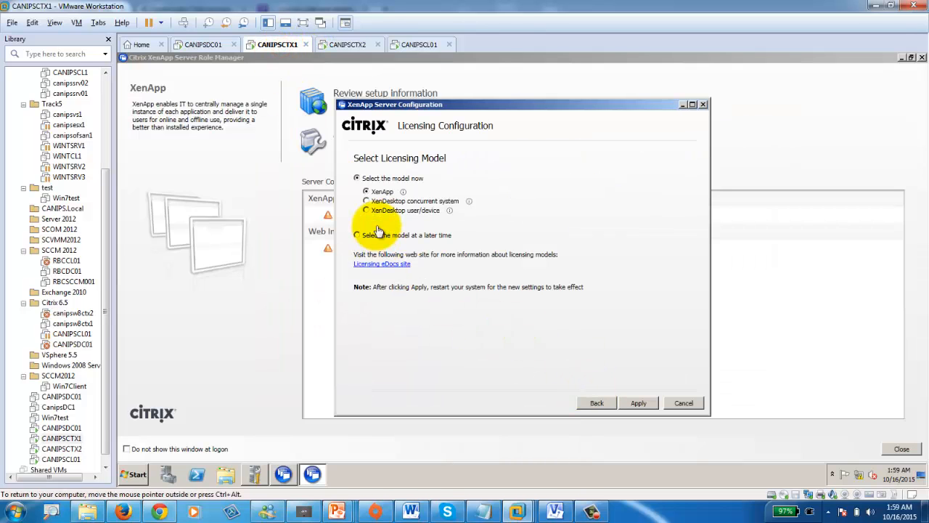
click(526, 108)
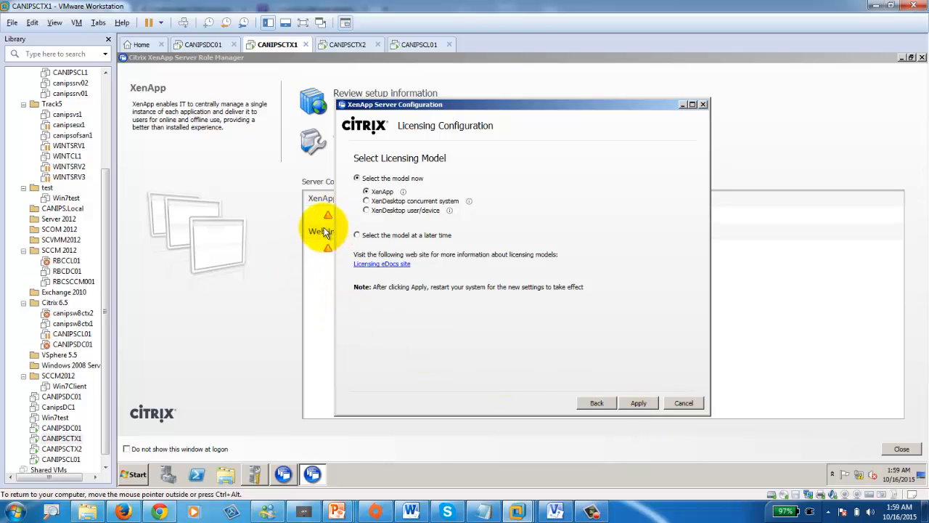
click(347, 45)
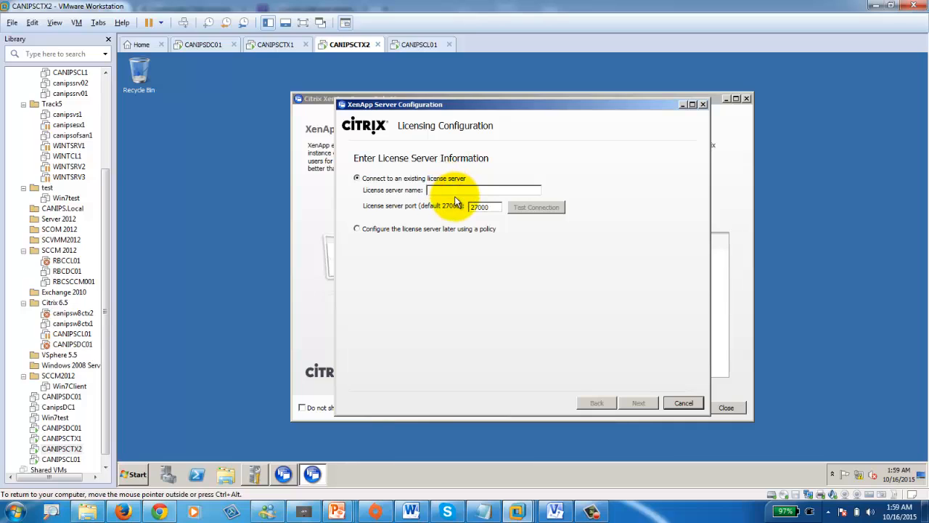
text(canipsdc01)
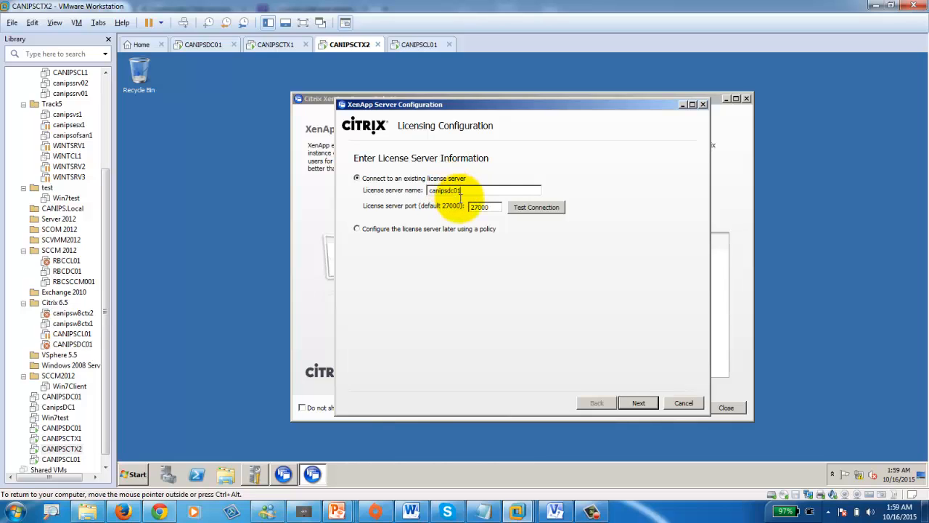
click(537, 207)
click(612, 288)
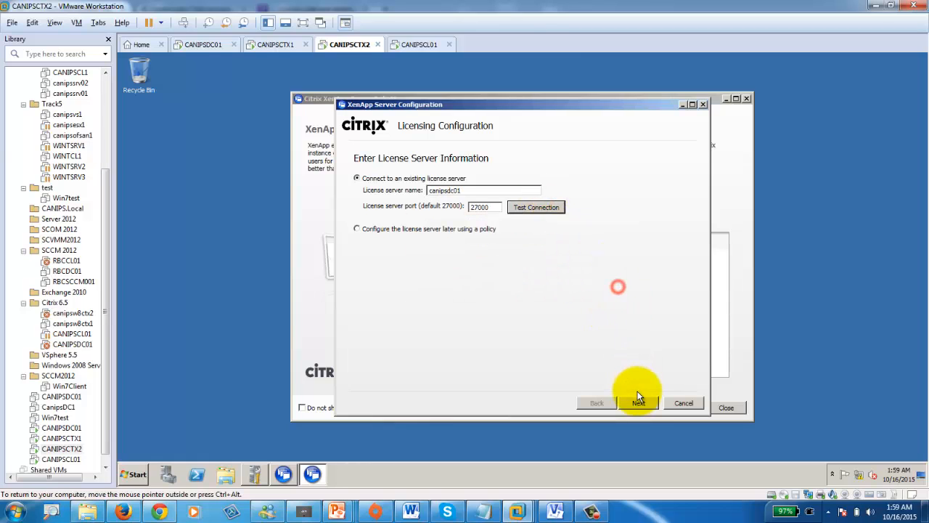
- Accept the no-licenses warnings and apply the XenApp licensing model on CANIPSCTX2
click(638, 403)
click(611, 294)
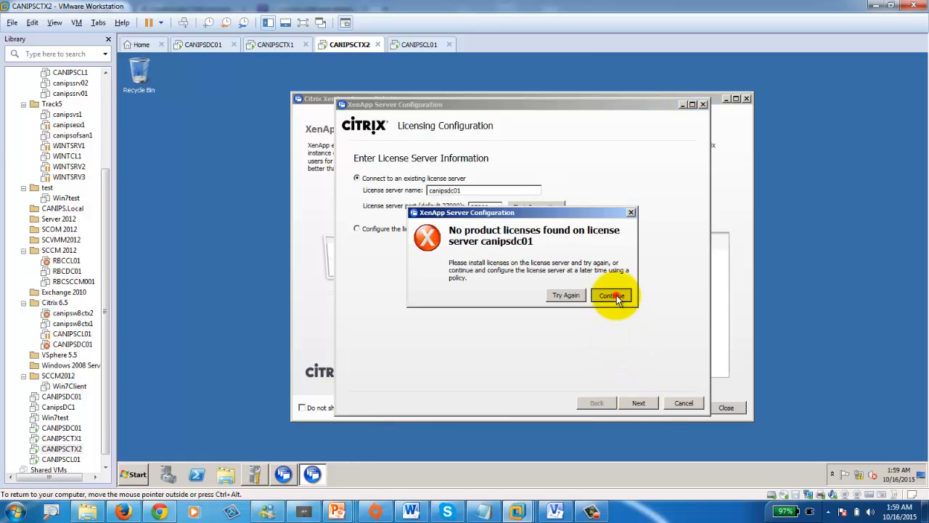
click(638, 403)
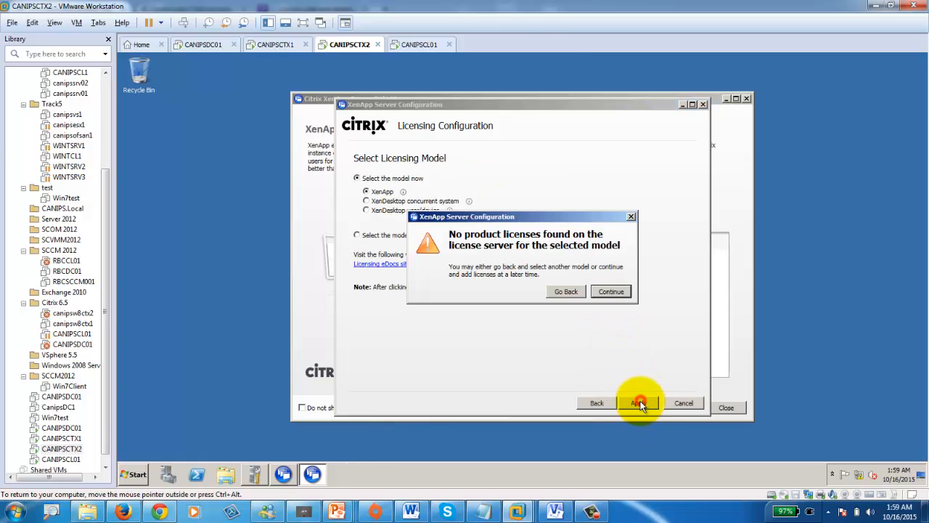
click(612, 291)
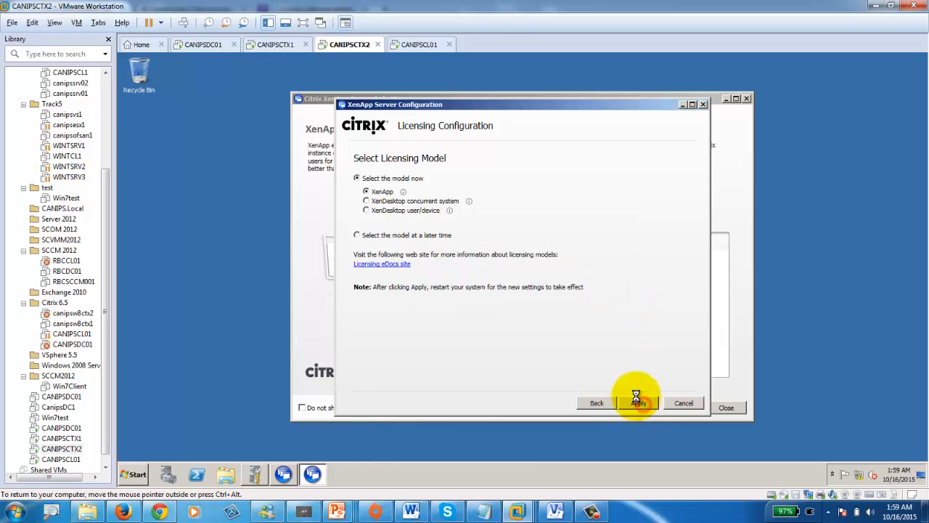
click(276, 45)
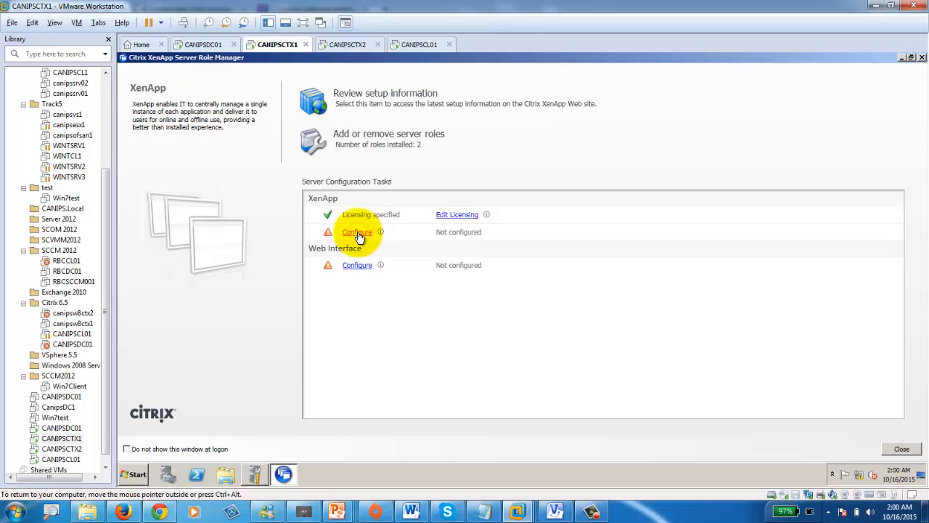
click(349, 45)
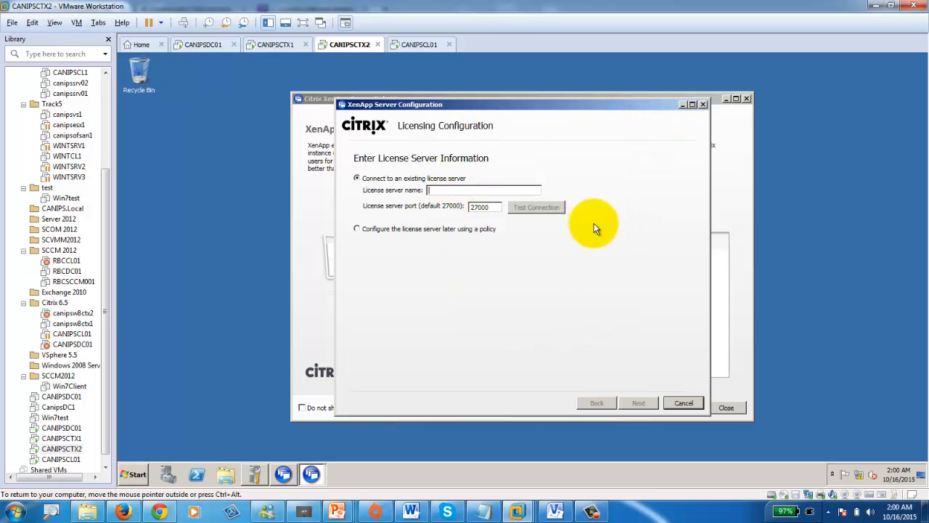
click(701, 105)
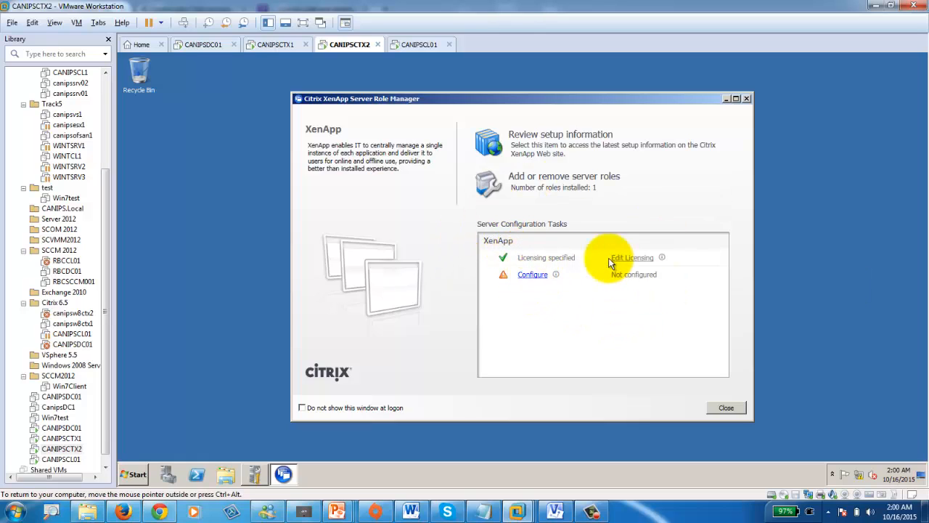
click(531, 279)
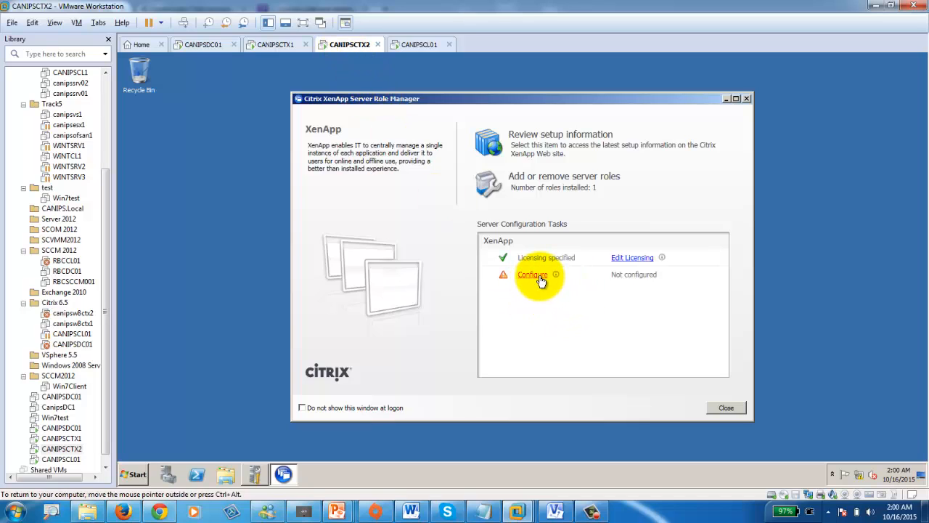
- Compare the CANIPSCTX1 and CANIPSCTX2 Role Managers, both showing licensing specified
click(274, 45)
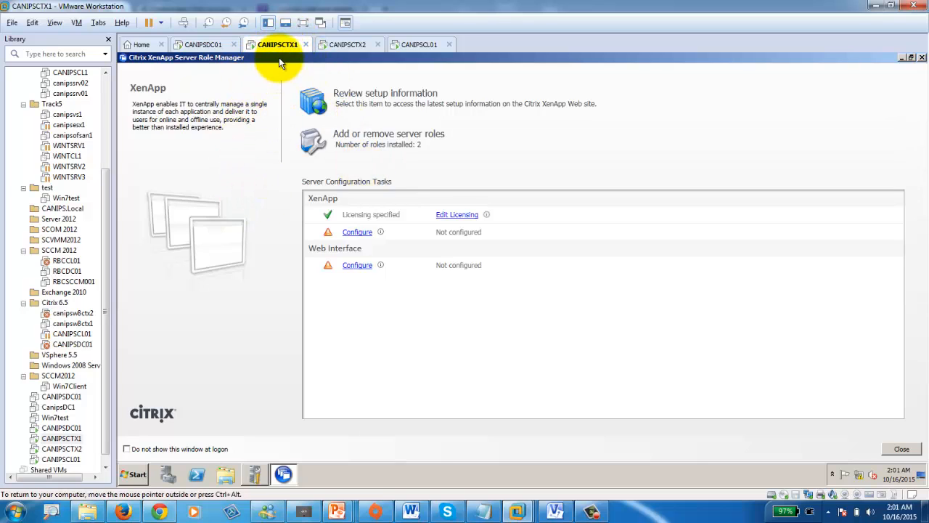
click(356, 48)
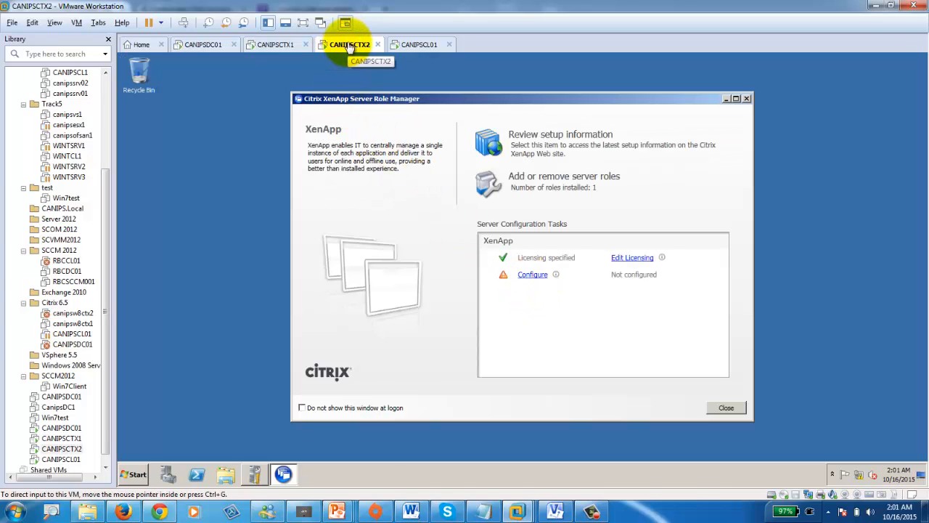
- On CANIPSCTX1, choose to create a new server farm named canipsfarm
click(274, 47)
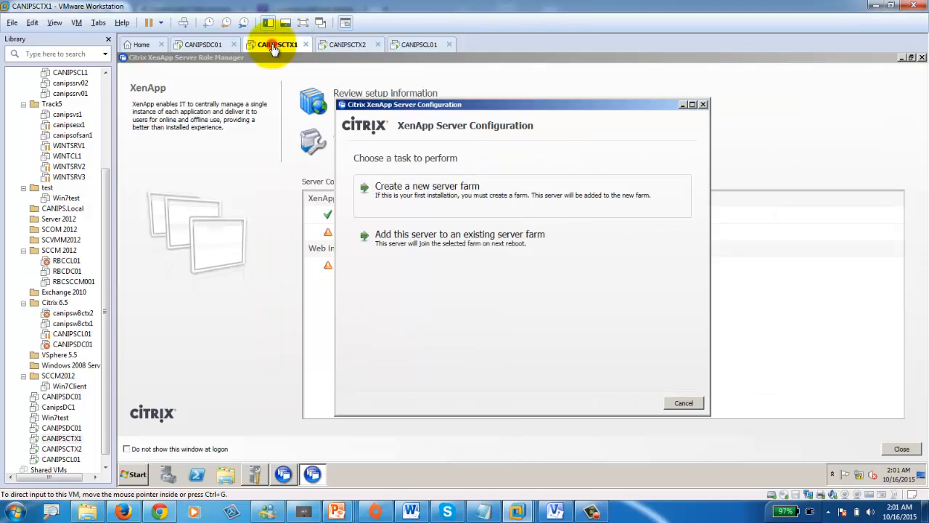
mouse_move(447, 103)
mouse_down()
mouse_move(580, 106)
mouse_move(445, 102)
mouse_up()
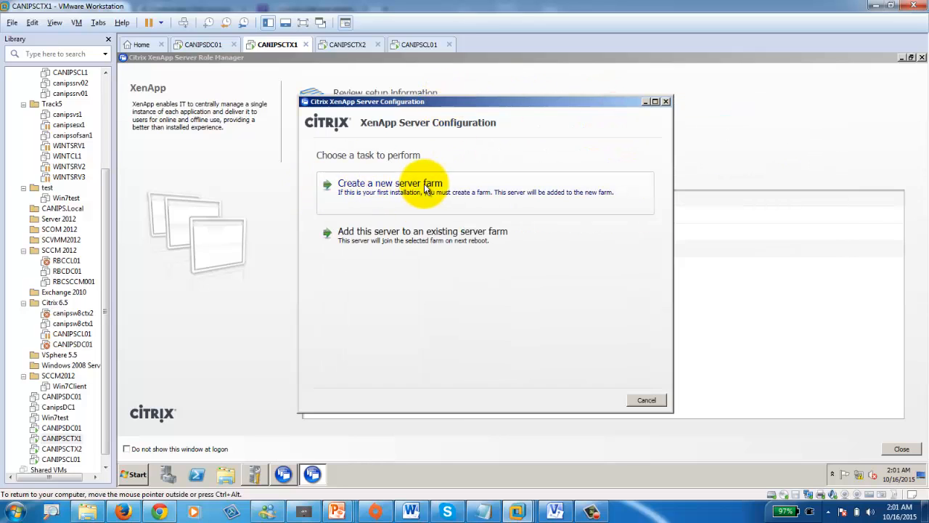
click(387, 198)
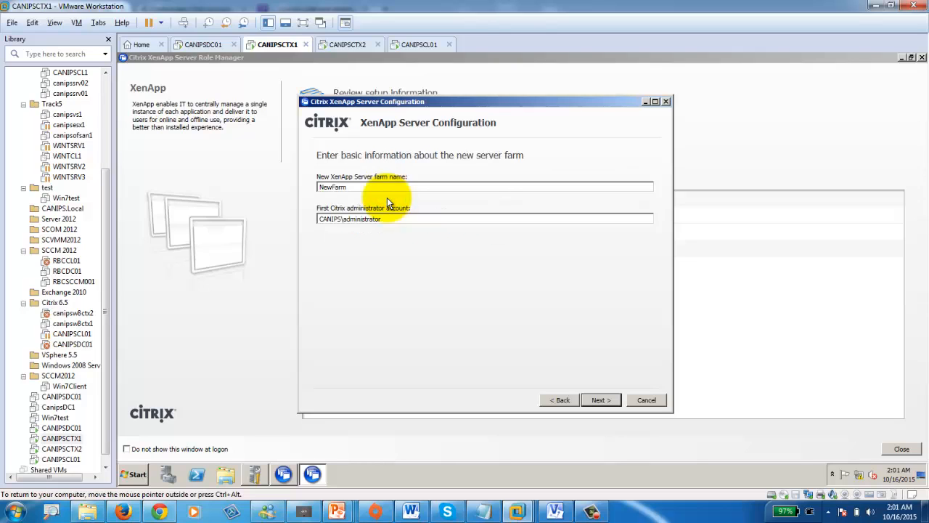
double_click(362, 187)
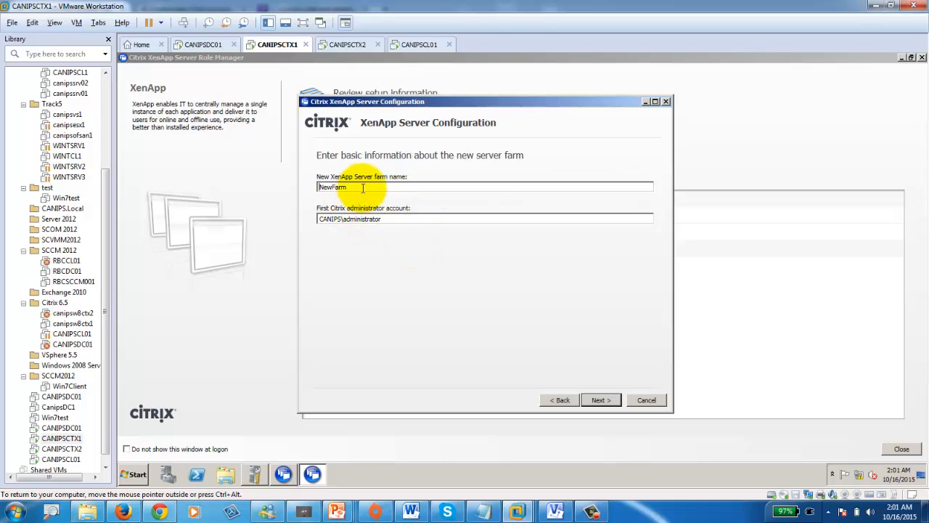
text(can)
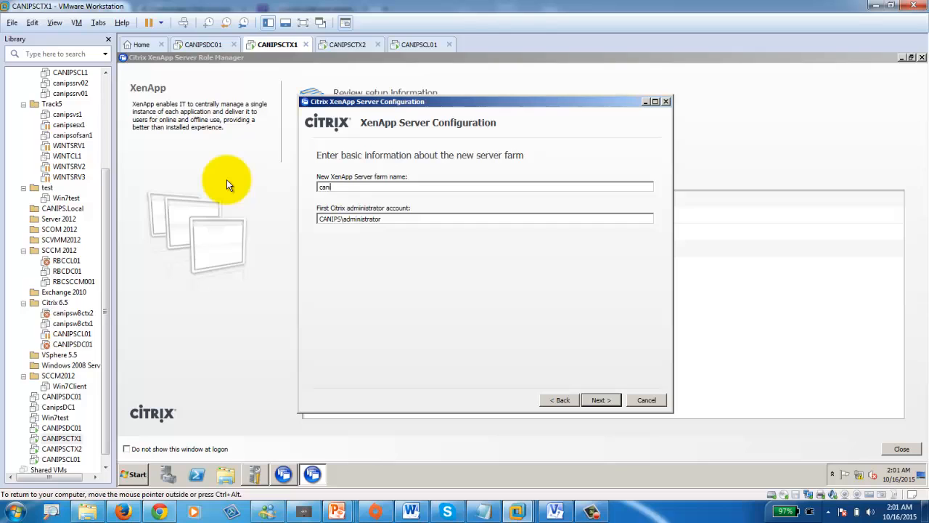
text(ipsfarm)
click(600, 399)
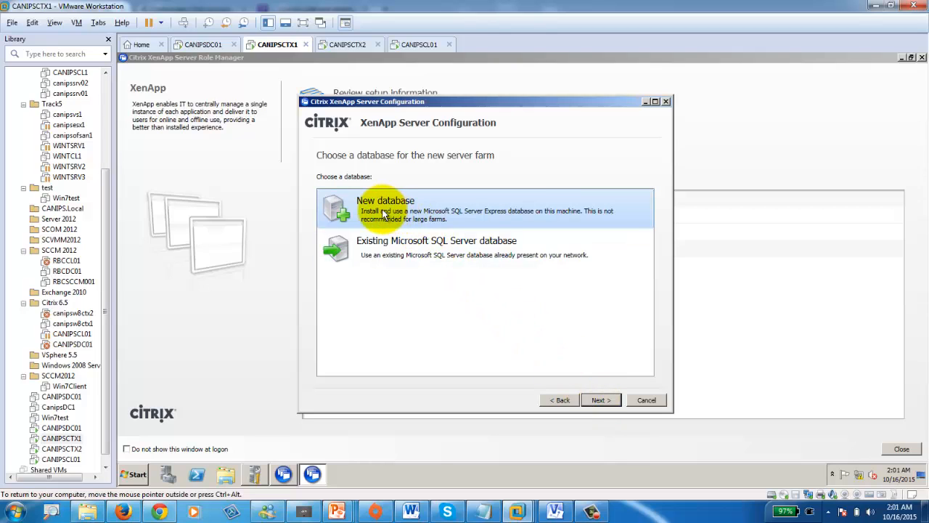
- Pick a new SQL Server Express database, enter the administrator credentials, and reach the summary
click(383, 212)
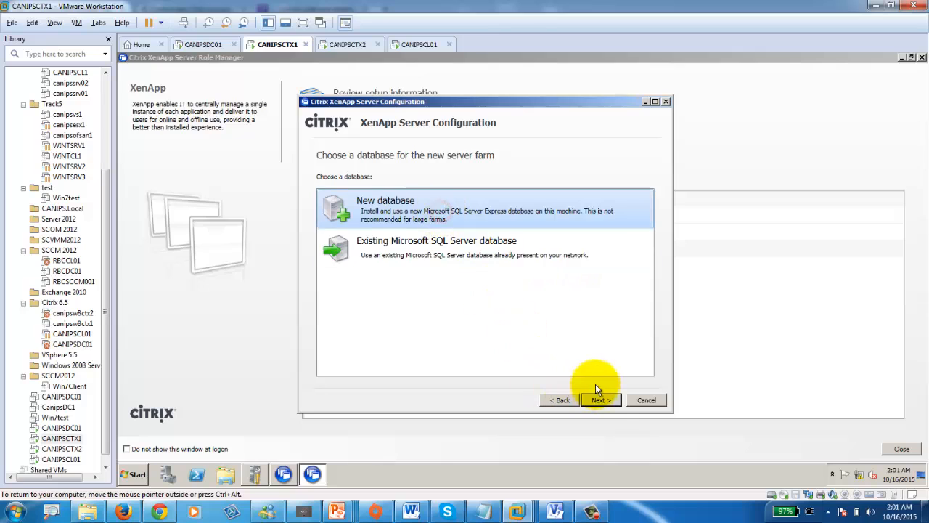
click(602, 402)
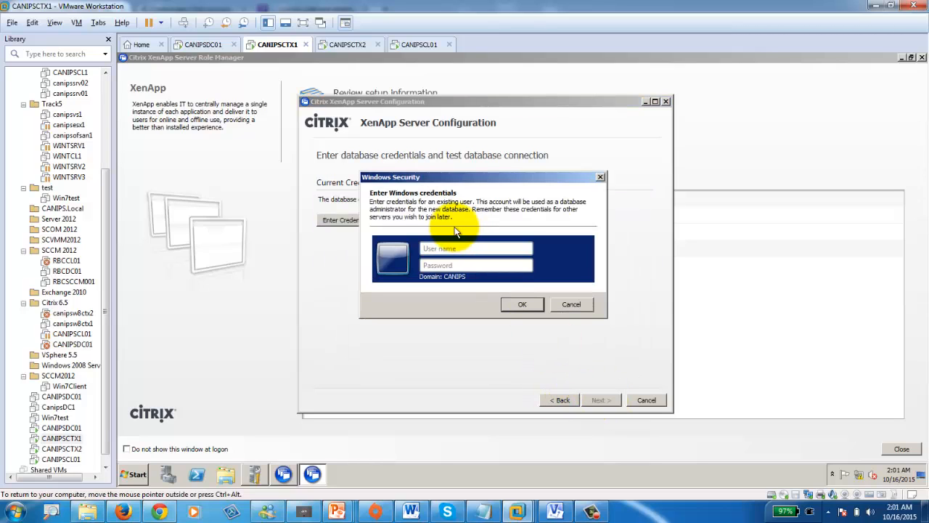
click(435, 249)
text(ad)
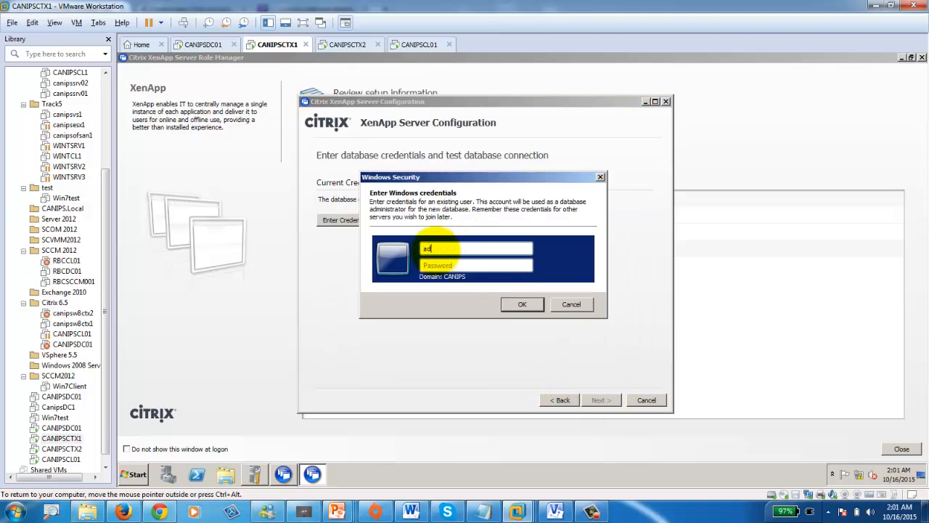
text(ministrator)
key(Tab)
text(••••••••)
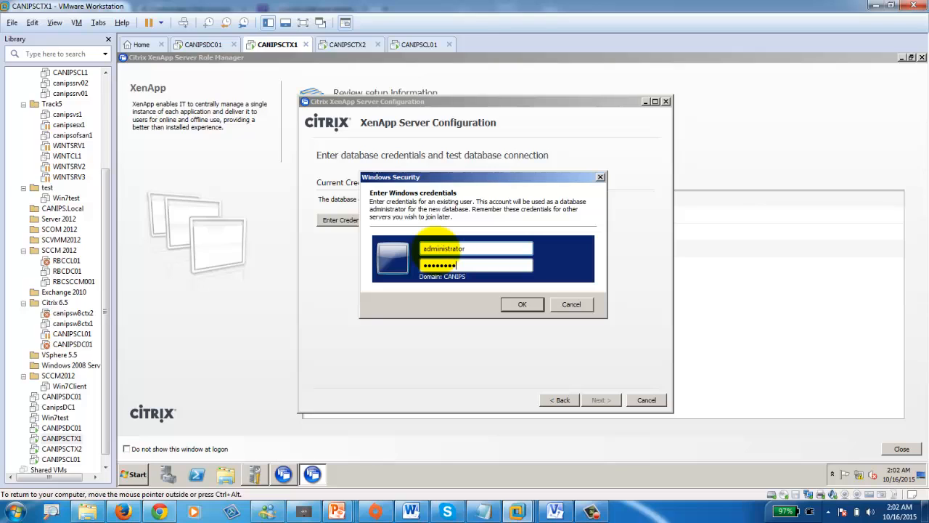
click(511, 305)
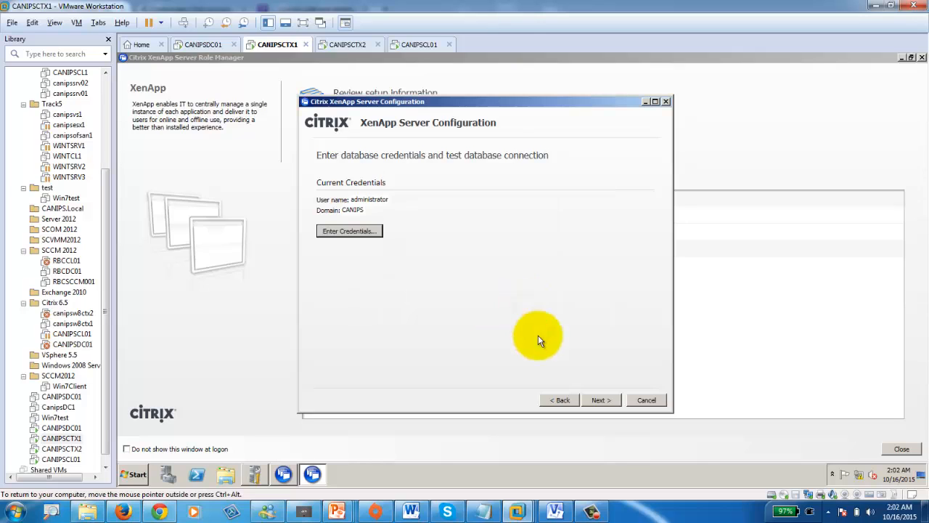
click(598, 401)
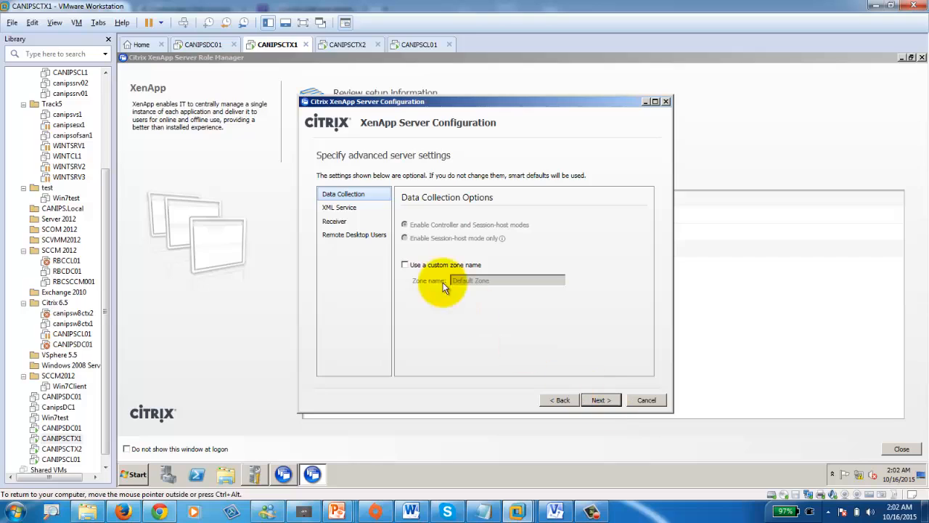
click(606, 400)
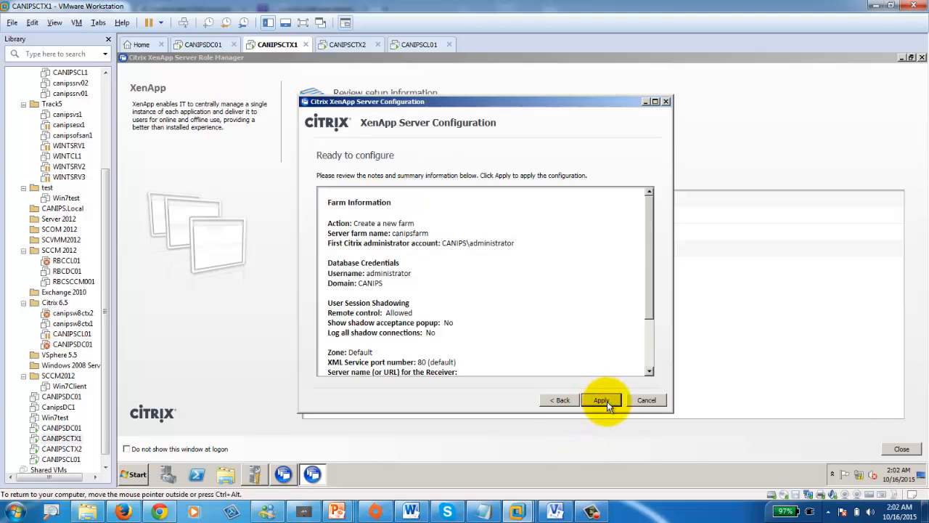
- Apply the canipsfarm configuration and monitor SQL Express installation and data store creation
click(607, 400)
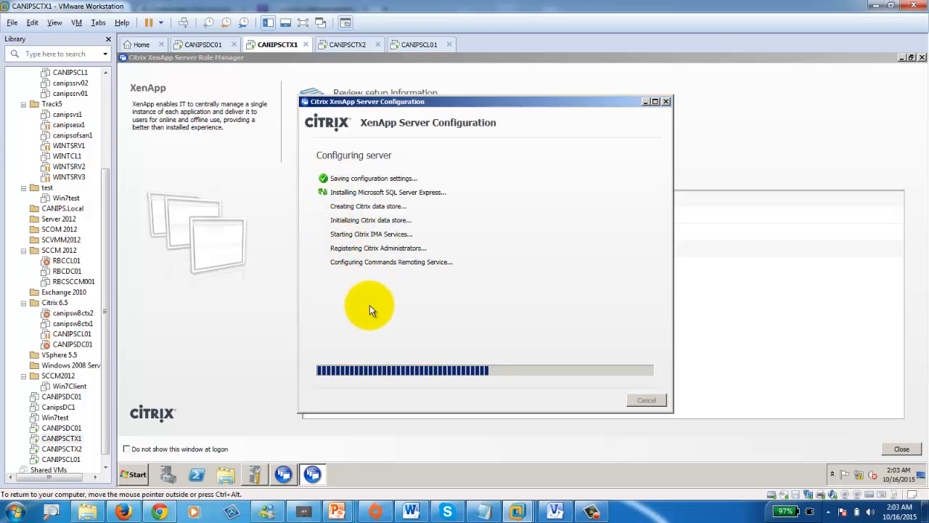
click(347, 44)
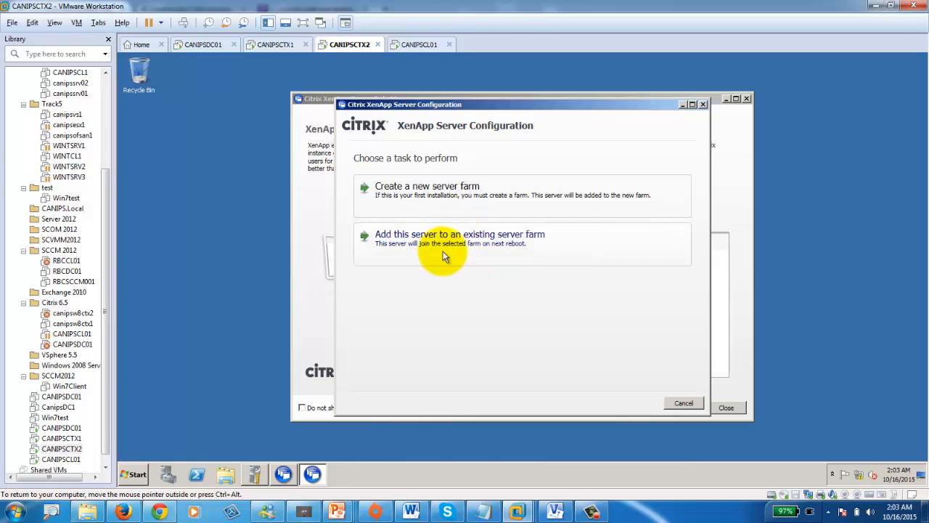
click(277, 48)
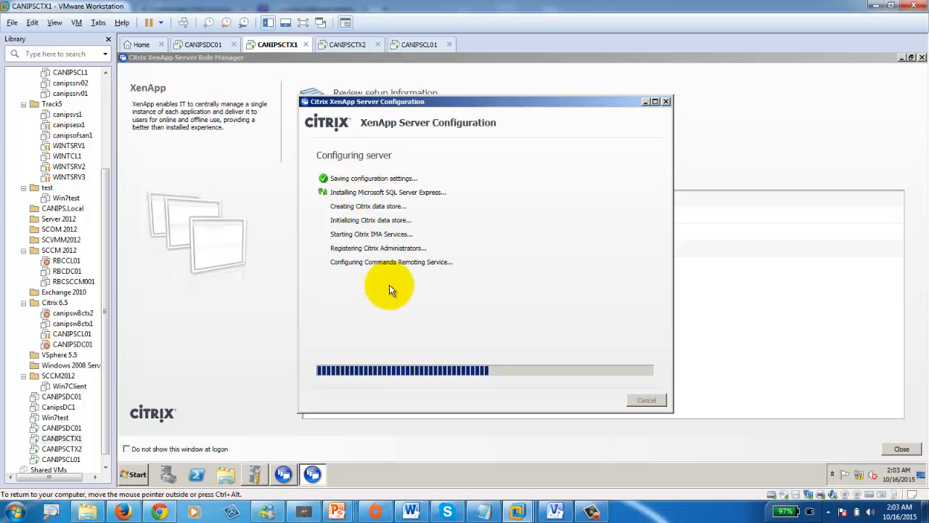
click(593, 513)
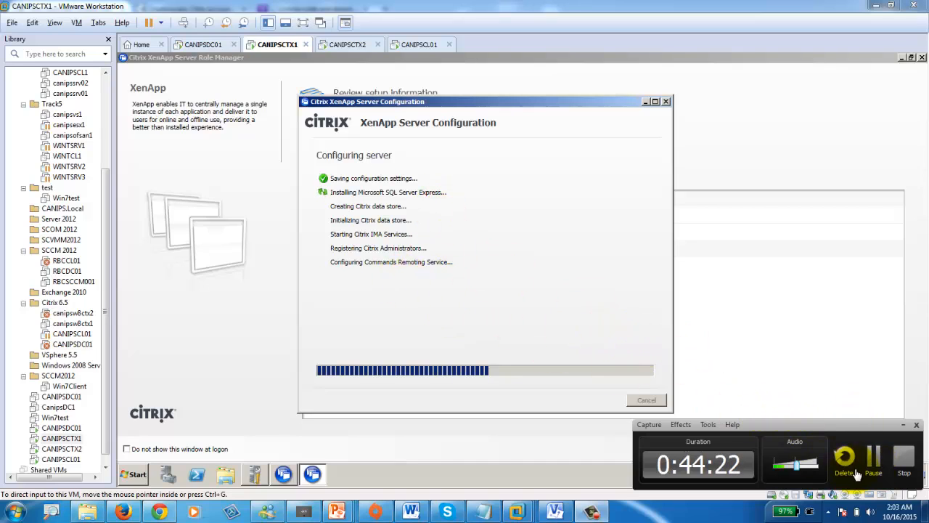
click(873, 461)
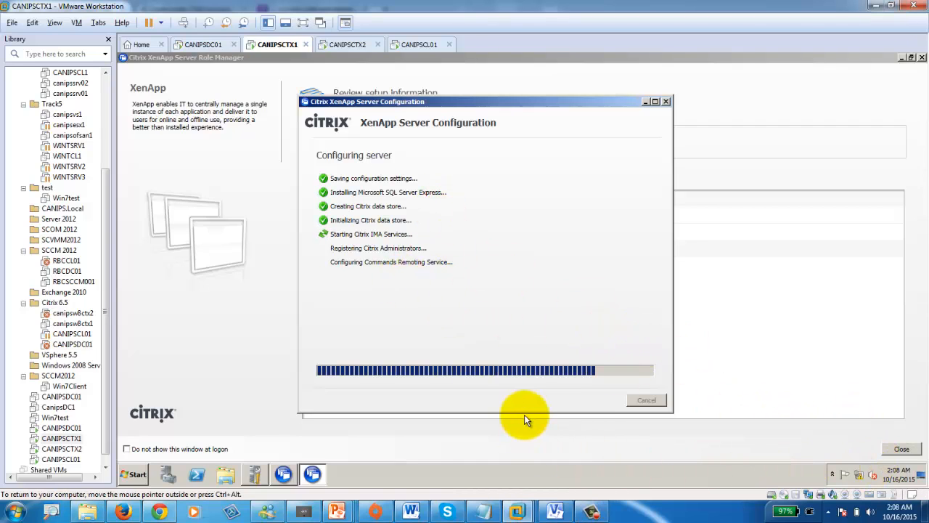
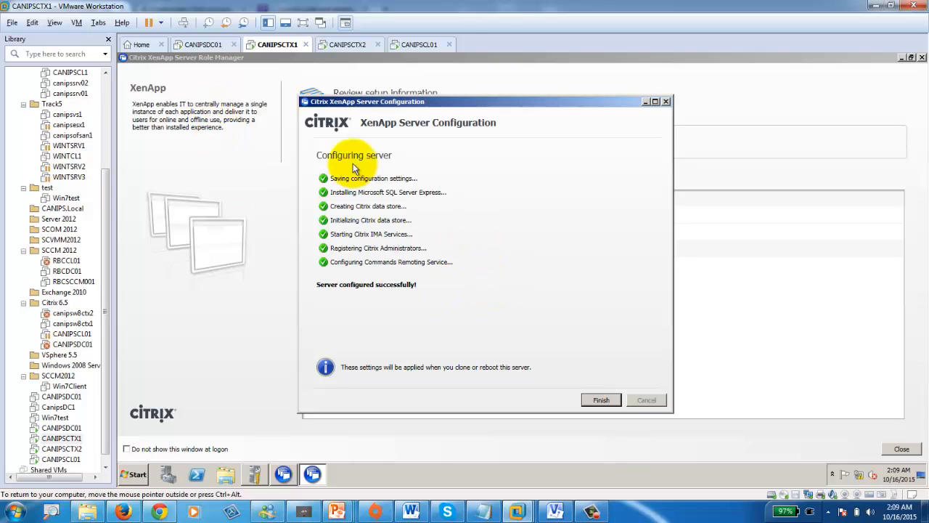
- Finish CANIPSCTX1's XenApp server configuration so its task list shows Configured with a reboot pending
click(601, 401)
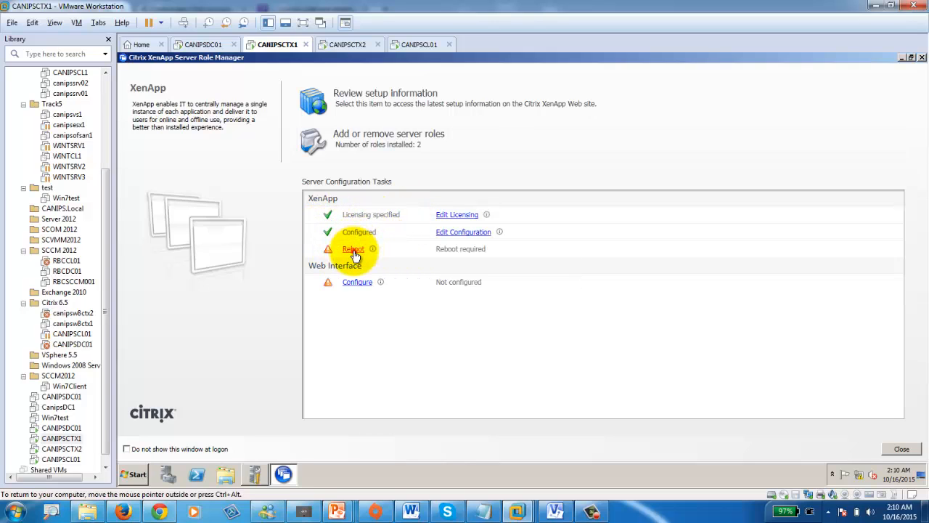
- Reboot CANIPSCTX1 and monitor its restart, alternating between the CANIPSCTX1 and CANIPSCTX2 machines
click(353, 249)
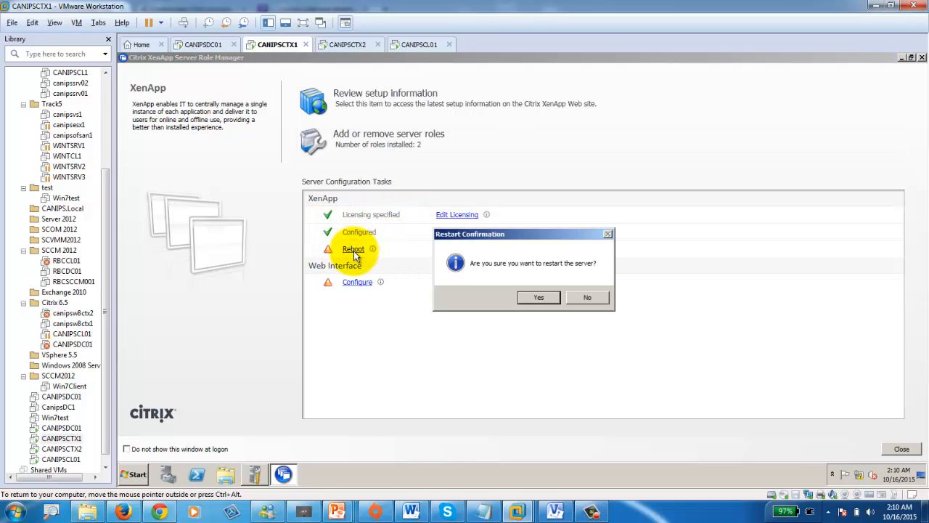
click(539, 299)
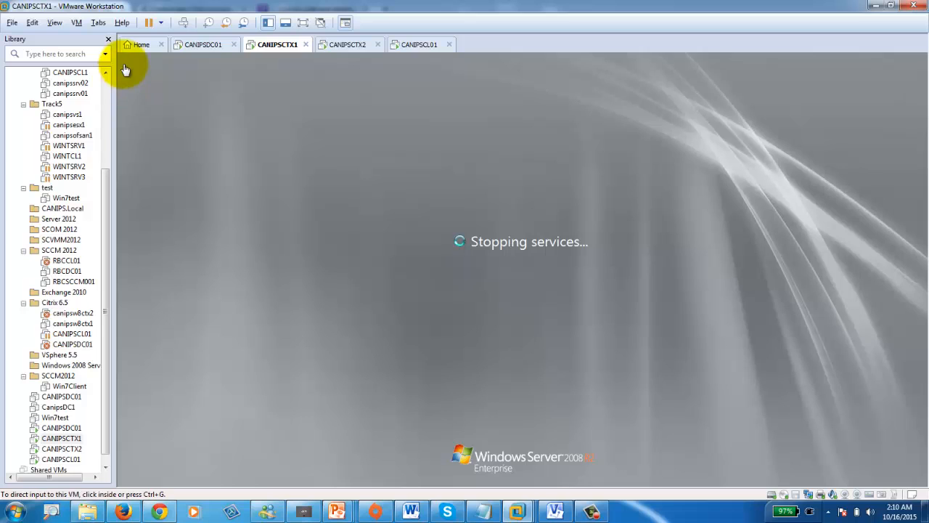
click(349, 46)
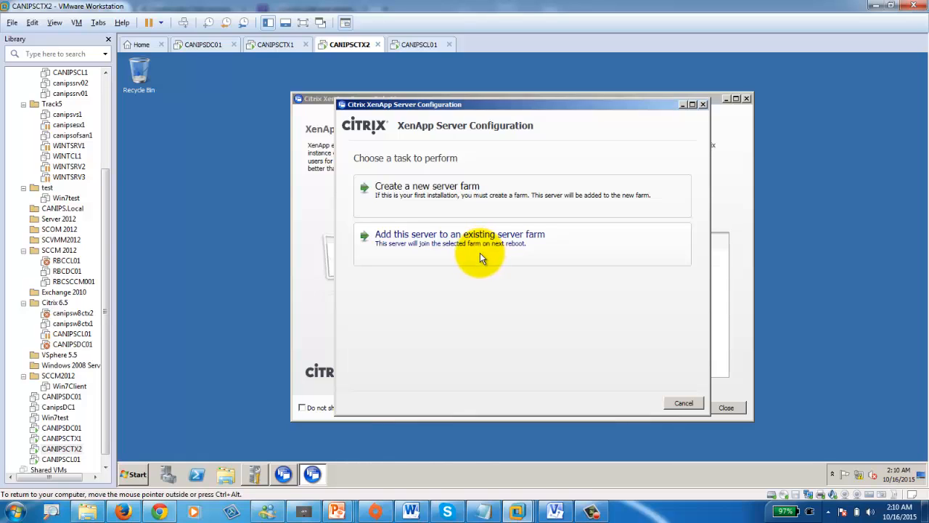
click(279, 56)
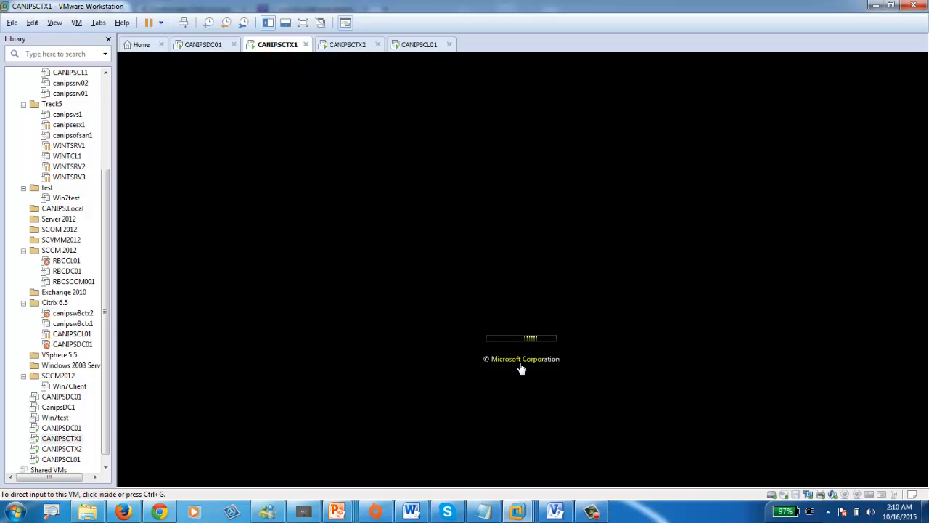
click(350, 44)
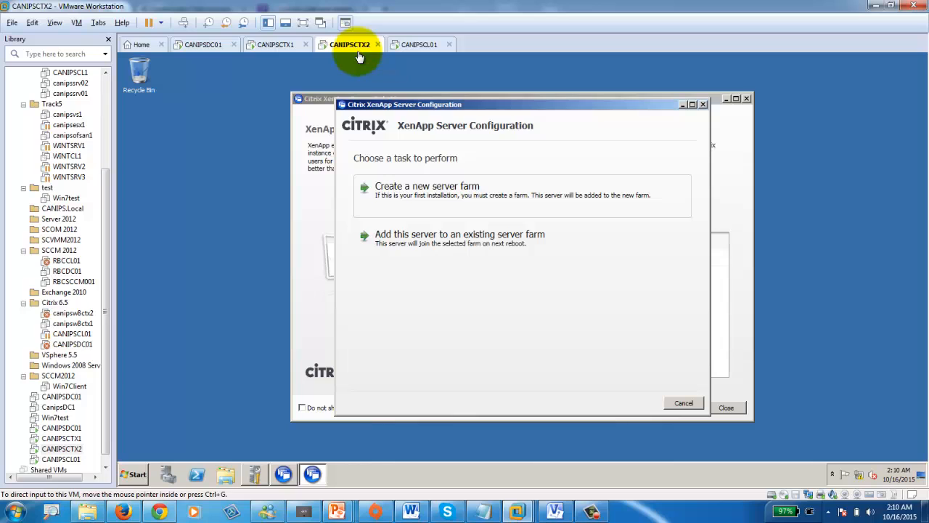
click(274, 45)
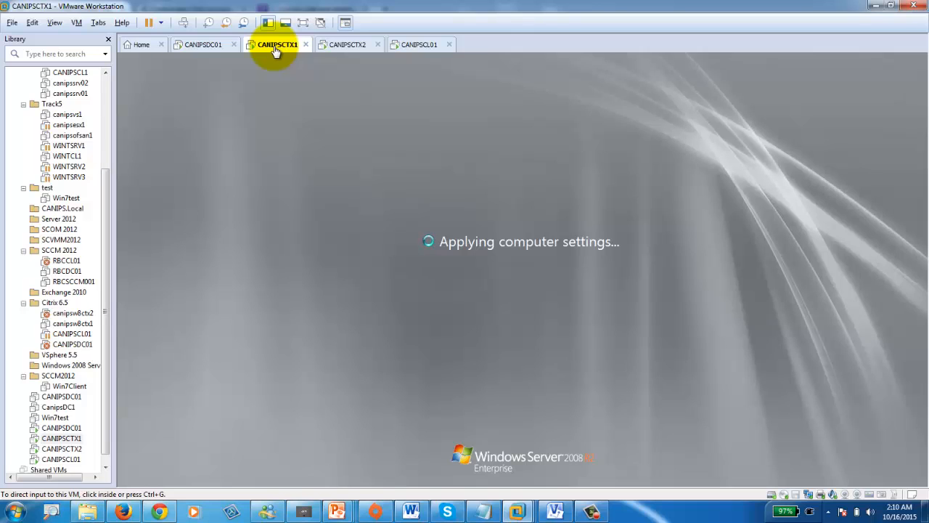
click(347, 45)
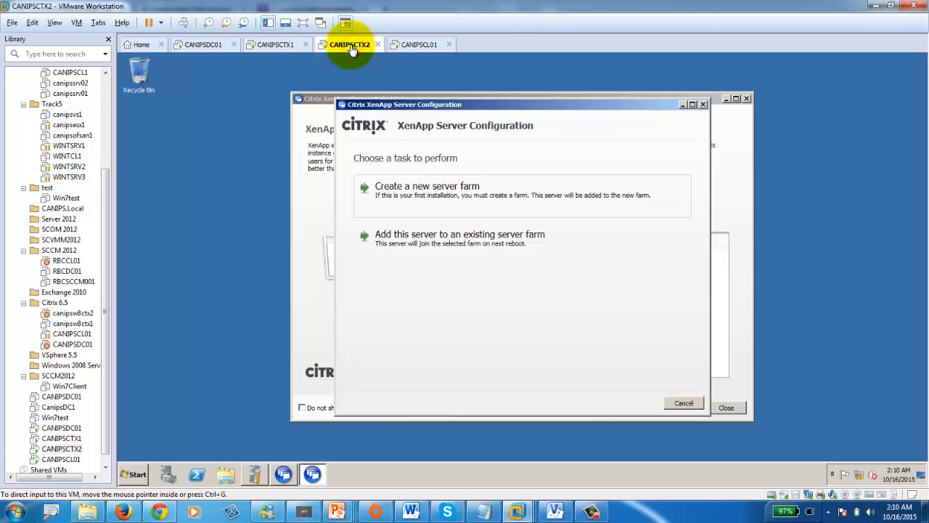
drag(494, 111, 444, 161)
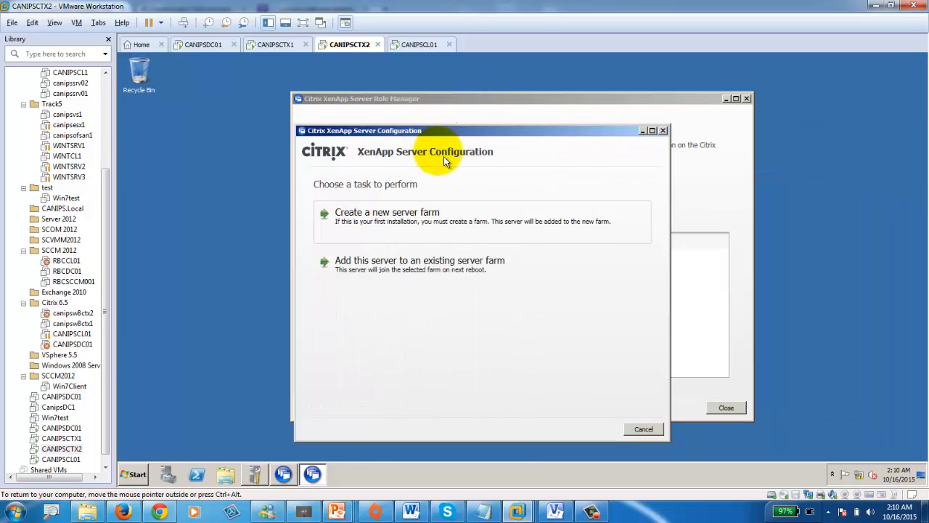
click(273, 46)
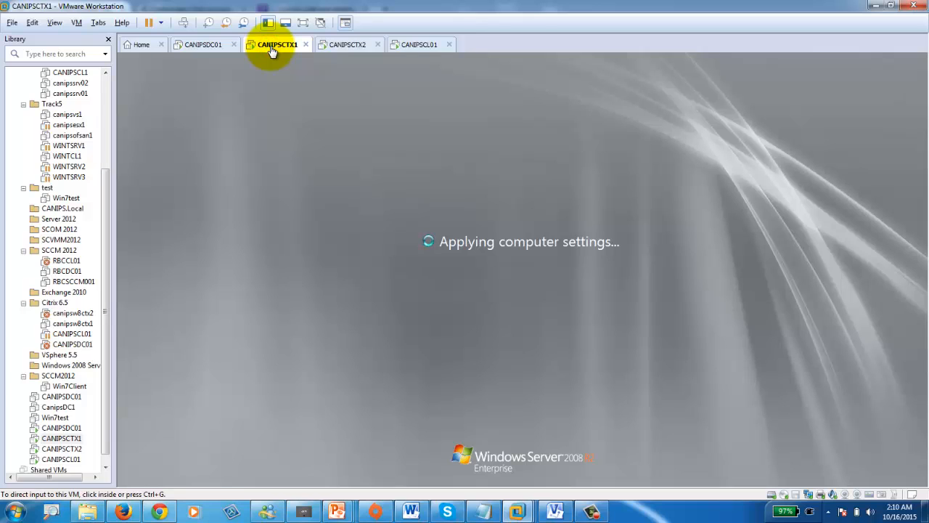
click(592, 511)
- Dismiss CANIPSCTX1's Citrix License Error and send Ctrl+Alt+Del to reach the logon prompt
click(878, 471)
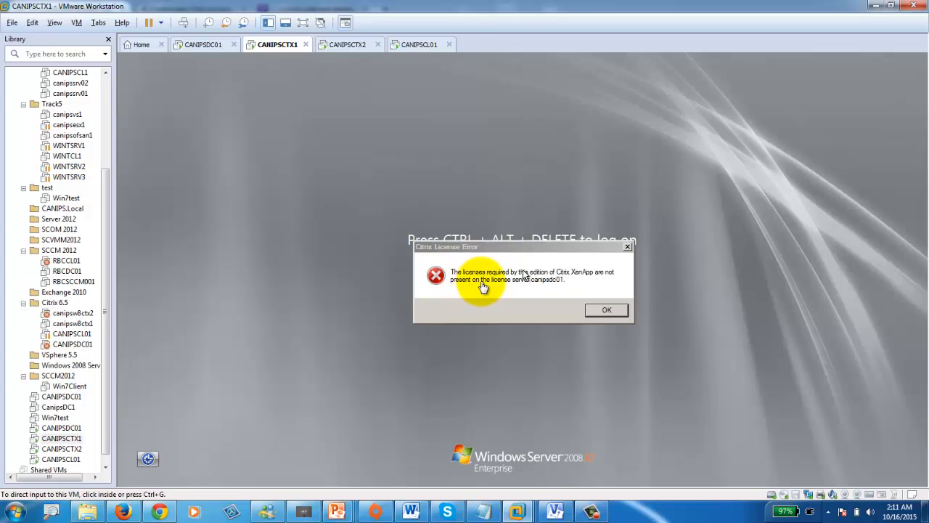
click(567, 298)
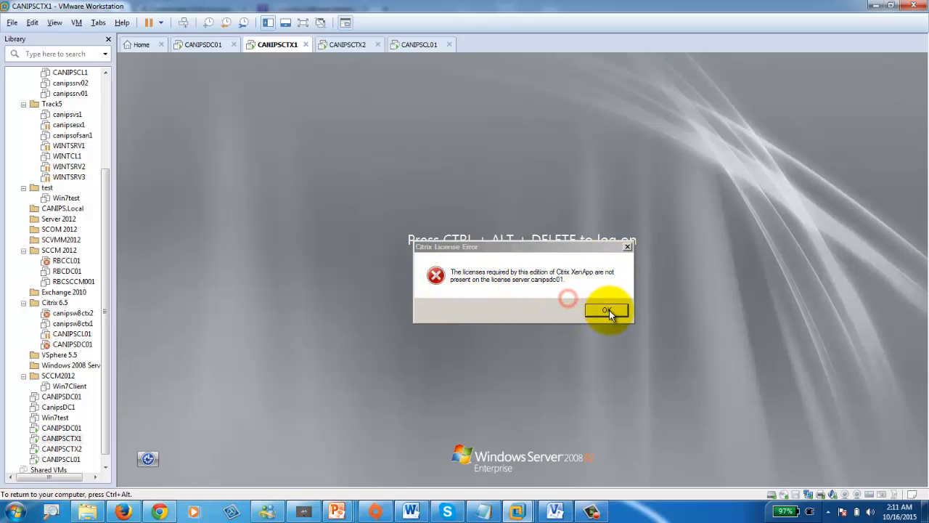
click(607, 311)
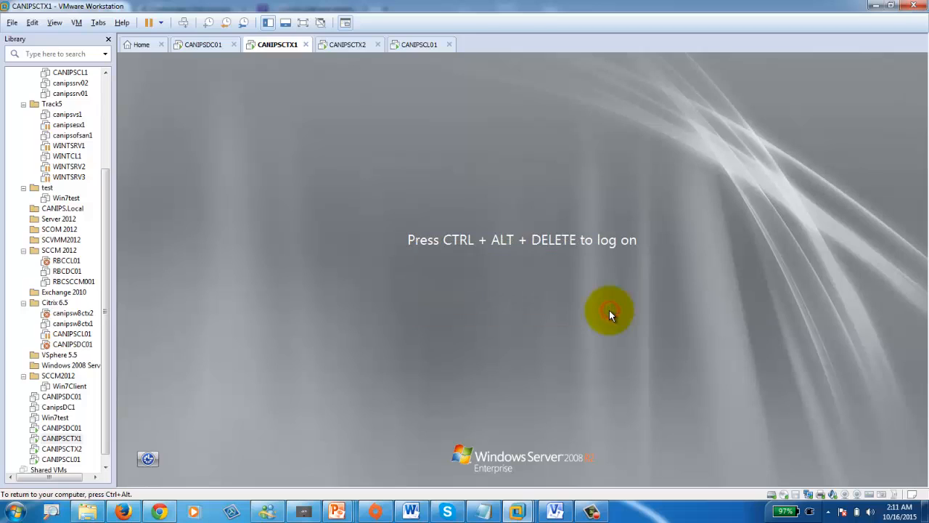
click(184, 22)
- Log on to CANIPSCTX1 with the canips domain administrator account
click(516, 296)
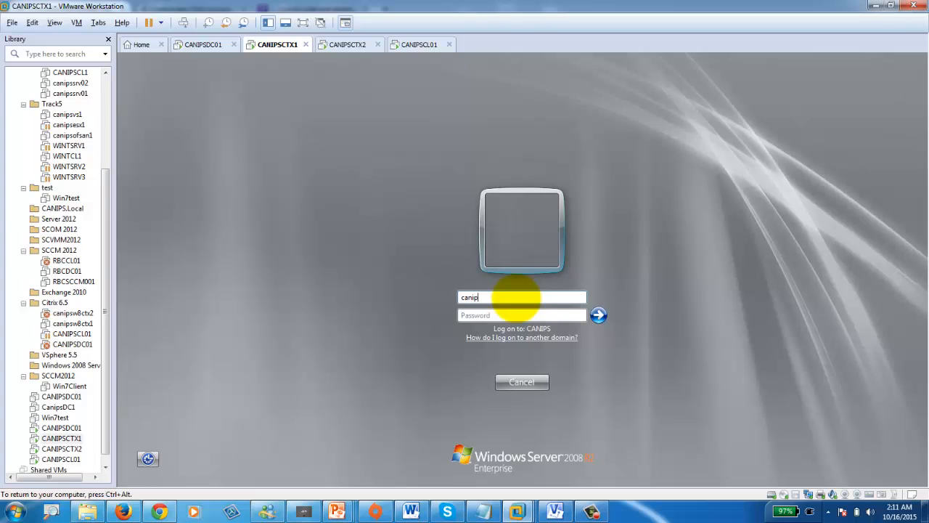
text(canips\administrator)
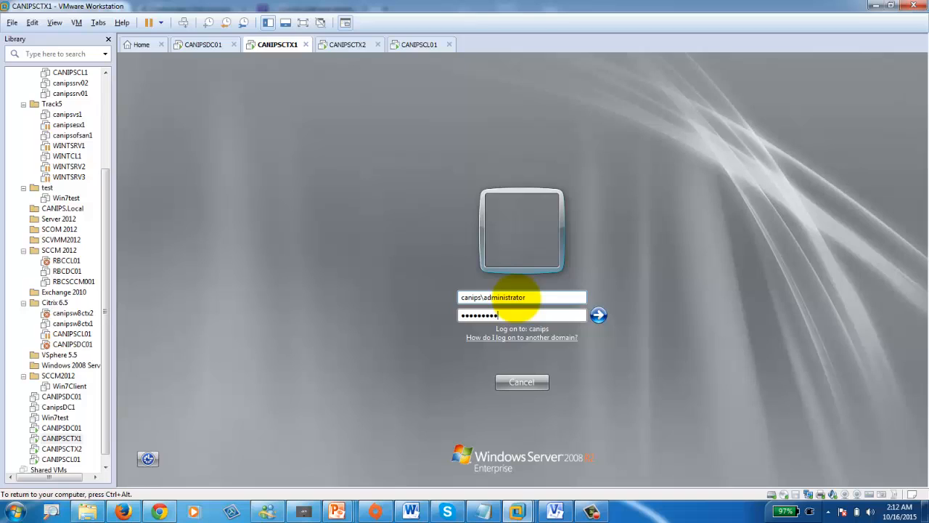
key(Return)
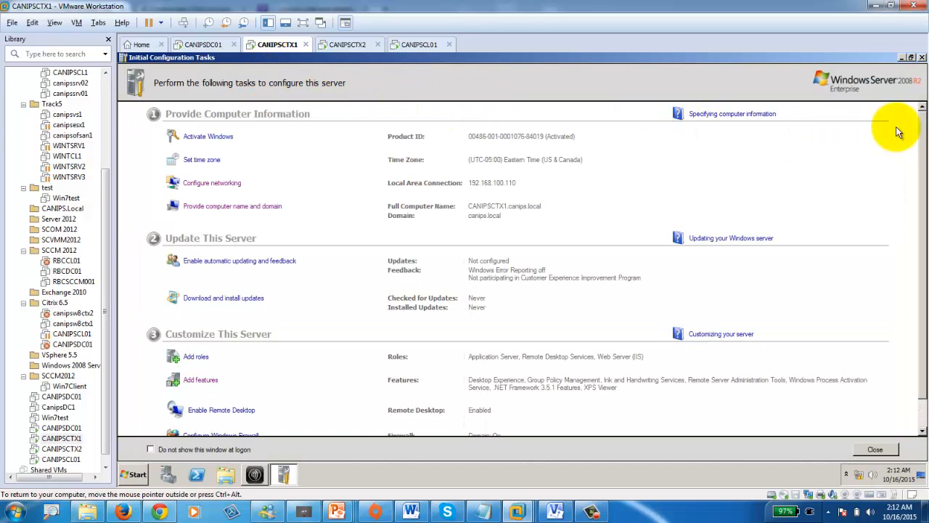
- Close Initial Configuration Tasks, defer the Receiver URL, and launch Citrix AppCenter from Management Consoles
click(921, 57)
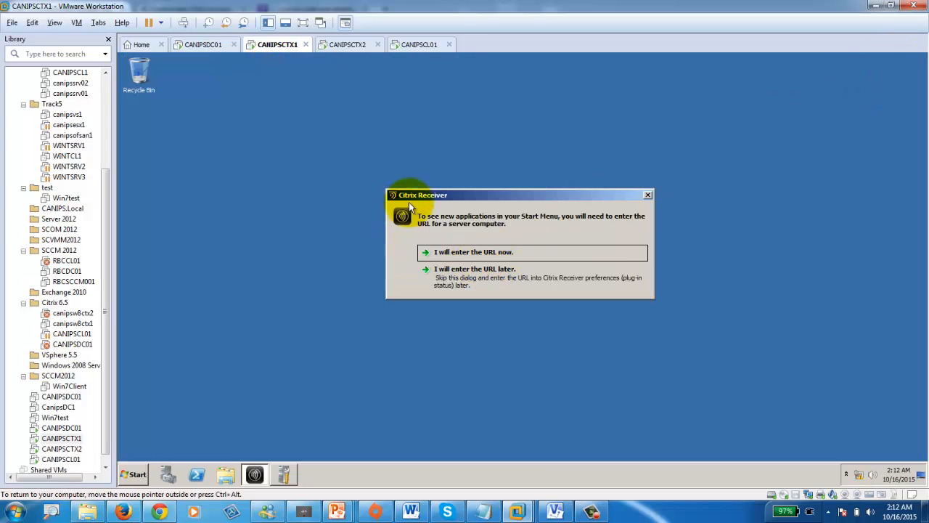
click(508, 277)
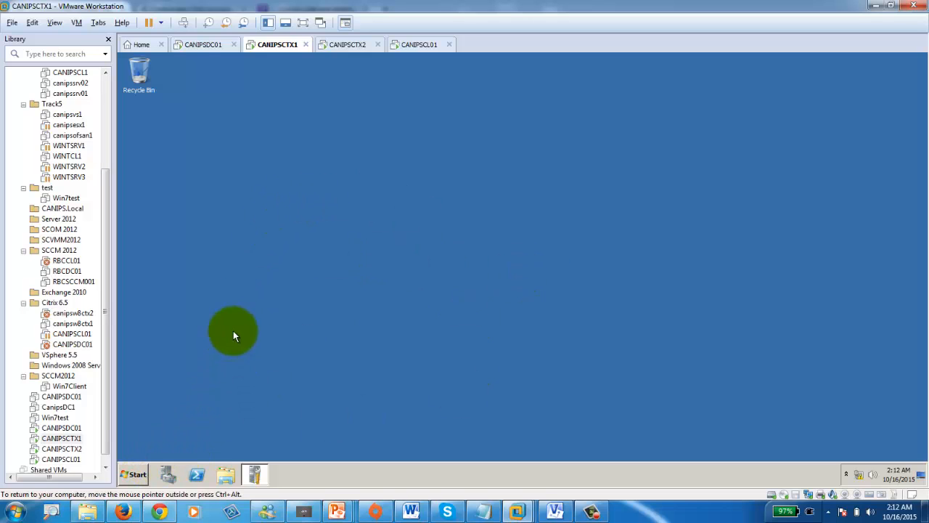
click(132, 474)
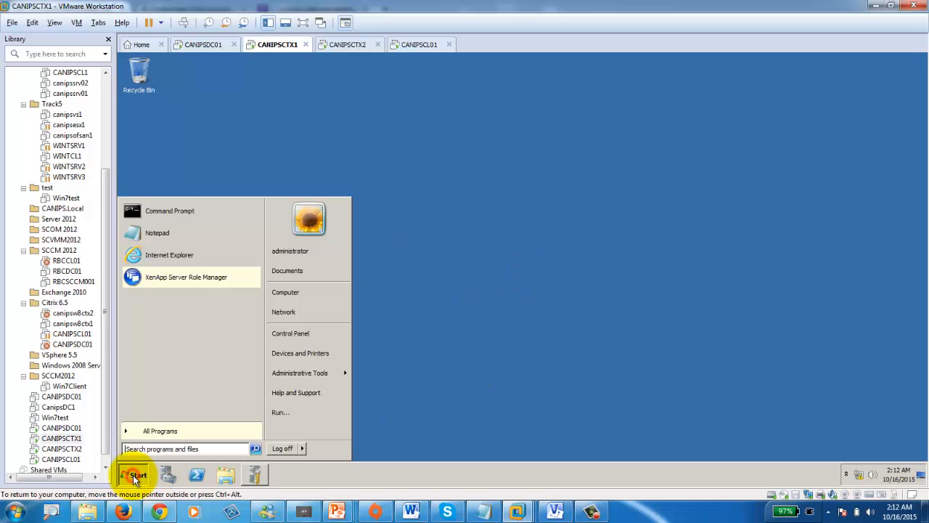
click(162, 431)
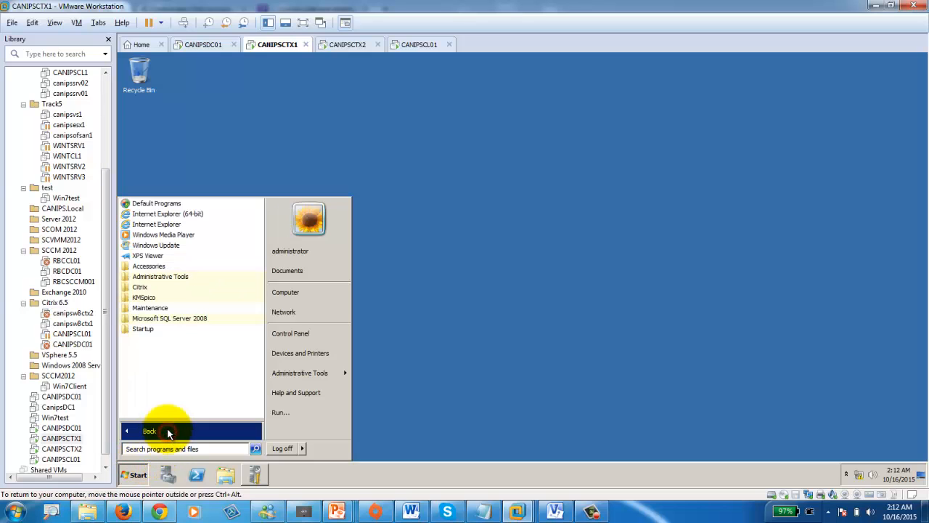
click(137, 287)
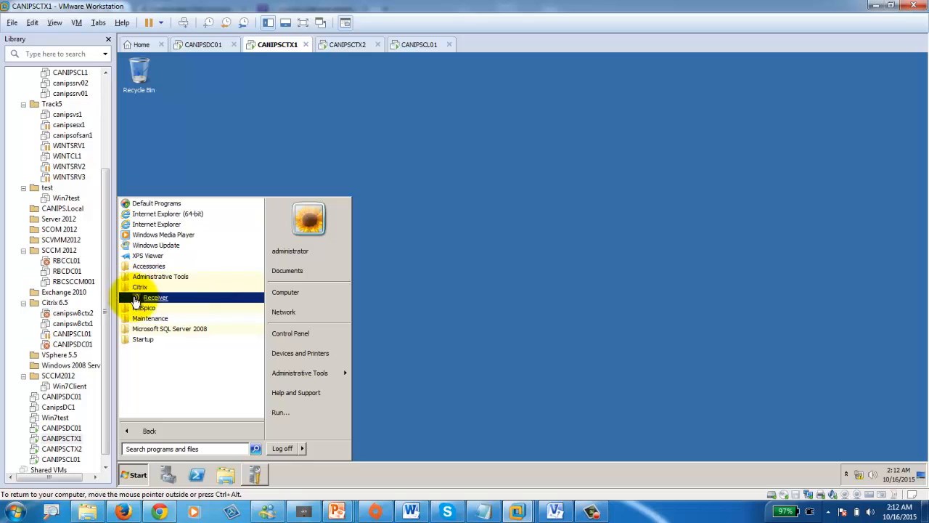
mouse_move(317, 375)
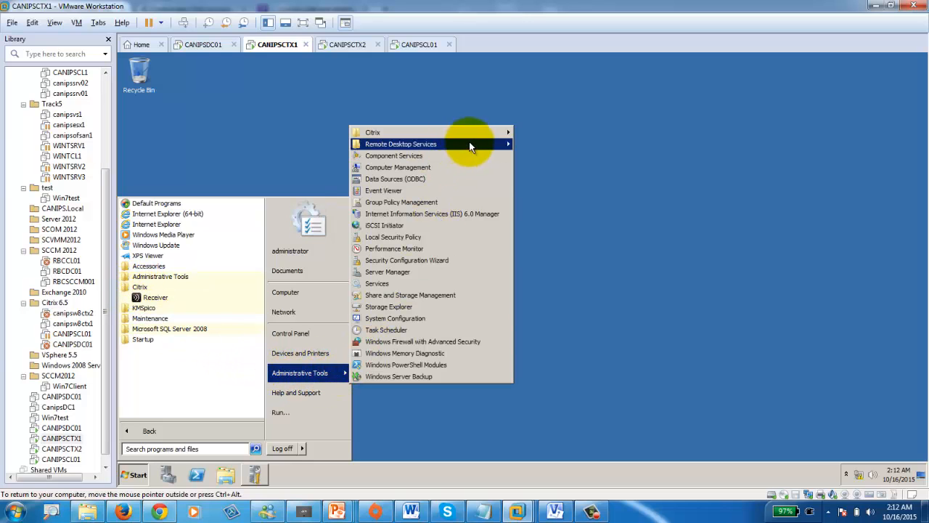
mouse_move(481, 133)
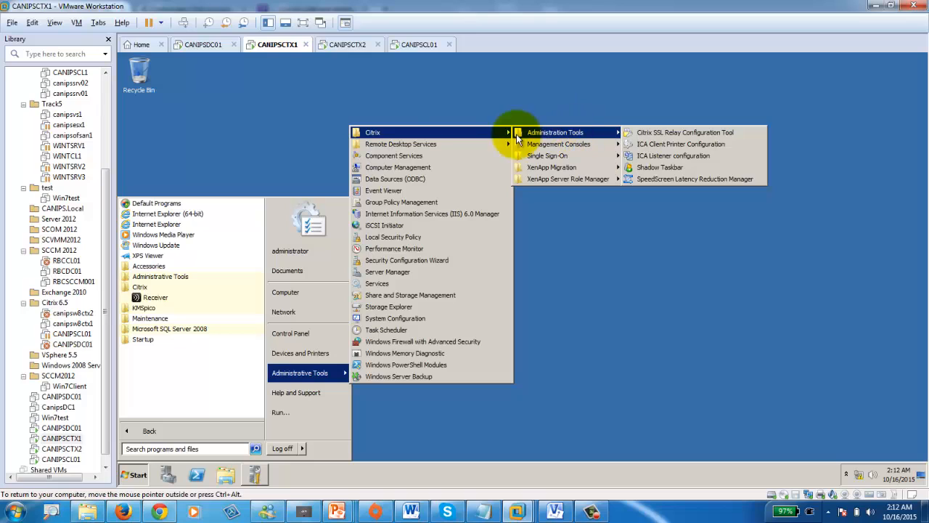
mouse_move(559, 145)
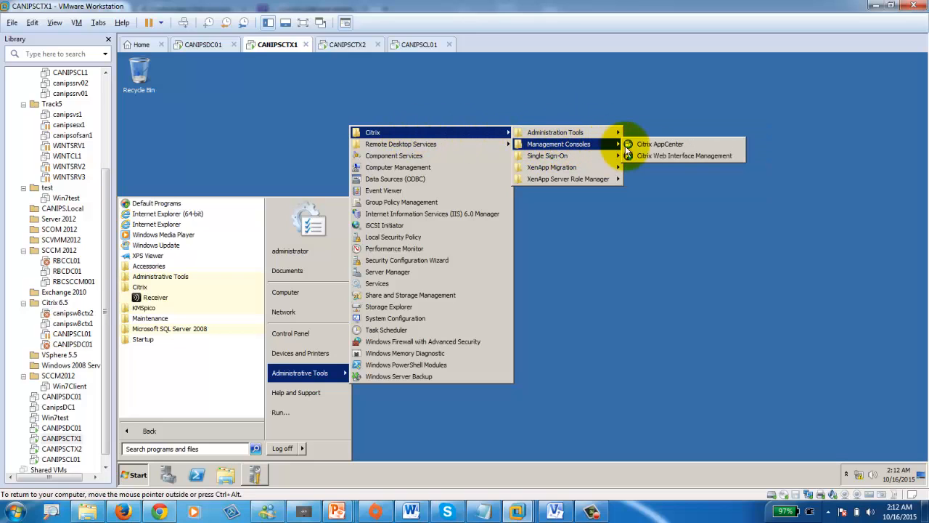
click(672, 146)
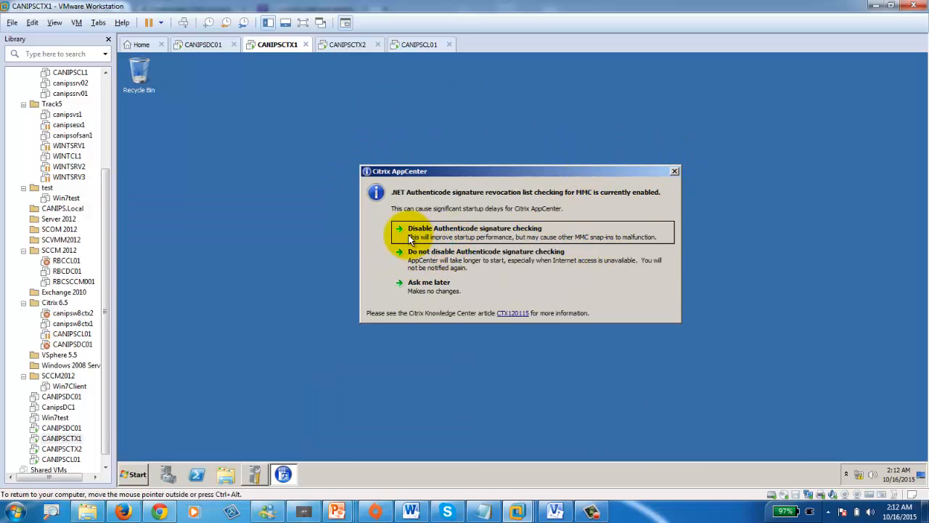
- Disable Authenticode signature checking and limit discovery to XenApp by unchecking Single Sign-On
click(501, 232)
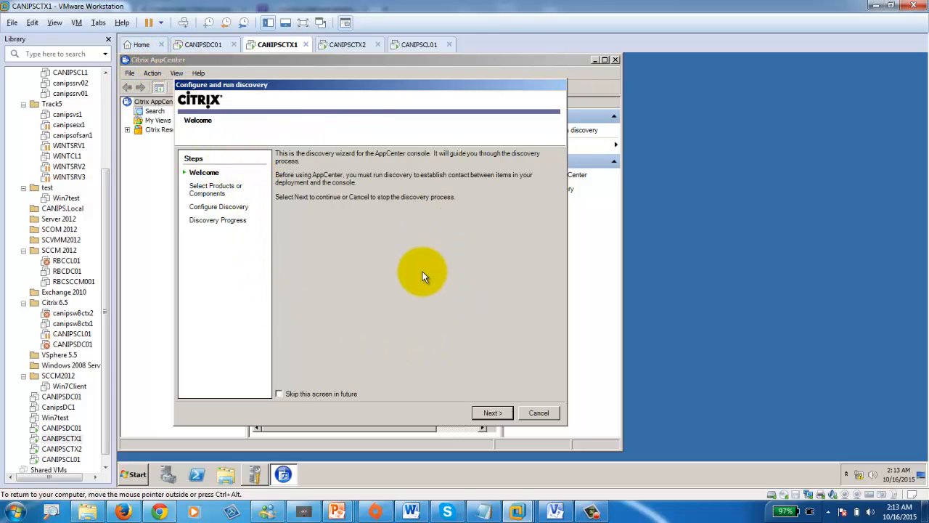
click(492, 414)
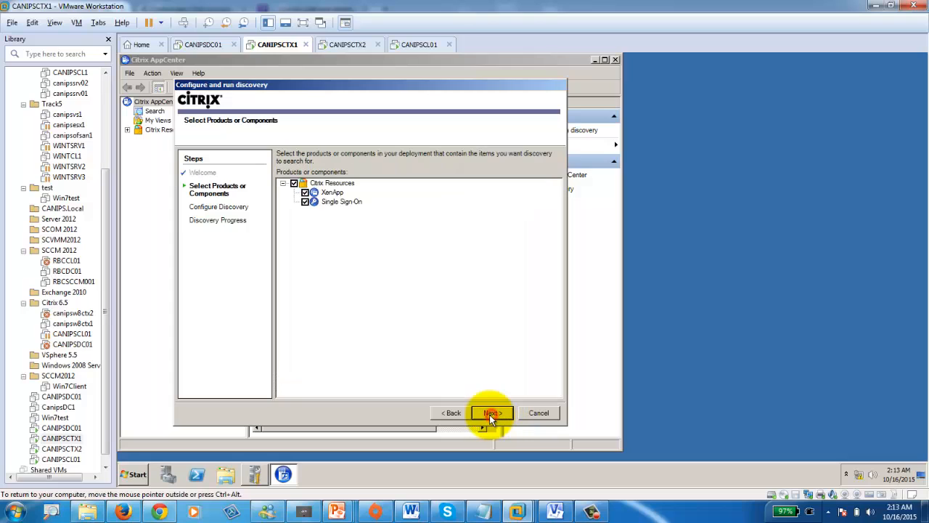
click(305, 201)
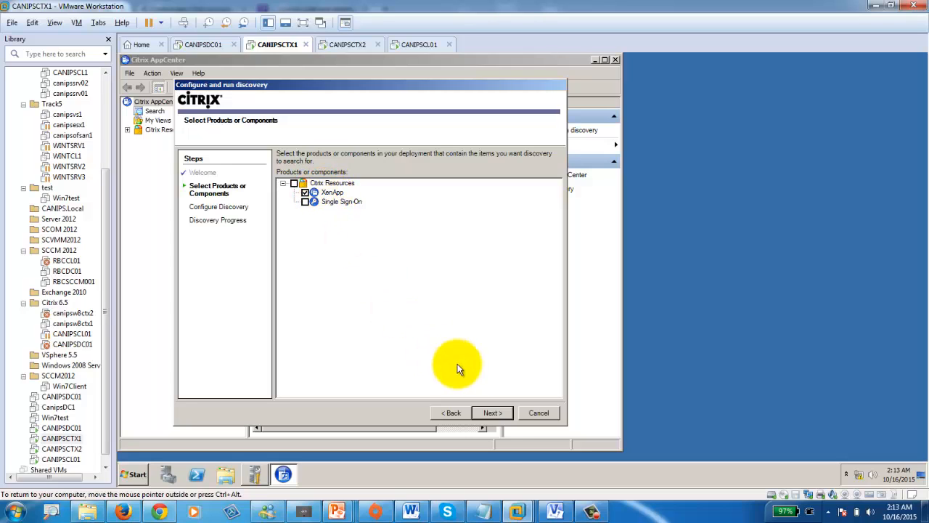
click(491, 411)
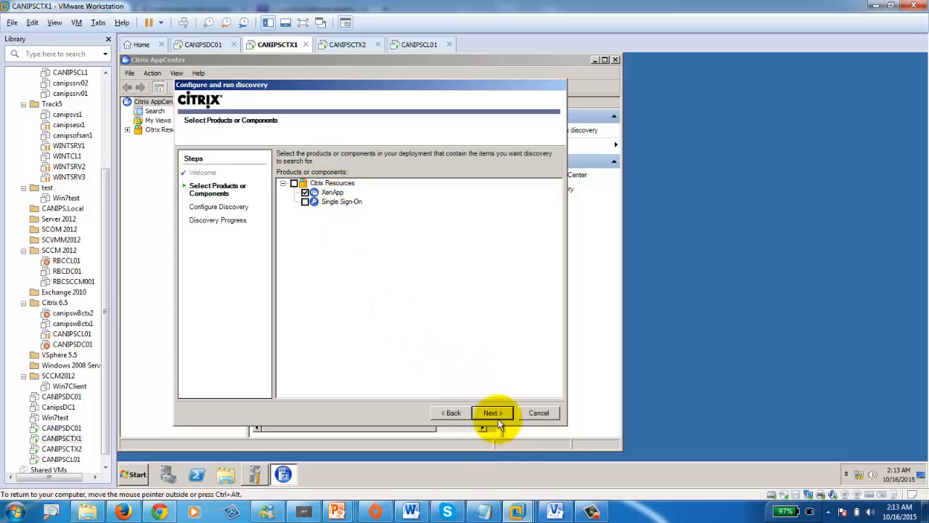
click(494, 413)
- Add the local computer CANIPSCTX1, run discovery to completion, and dismiss the migration message
click(392, 174)
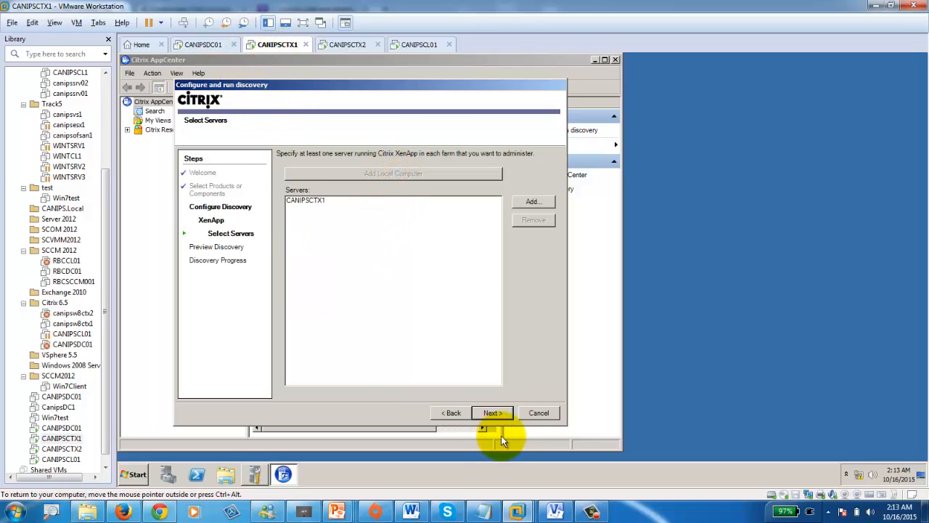
click(492, 413)
click(493, 413)
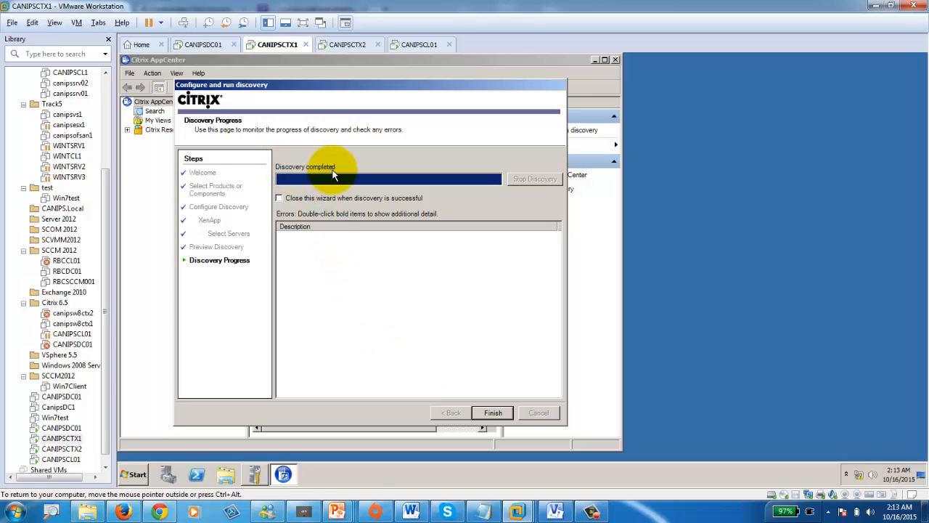
click(494, 413)
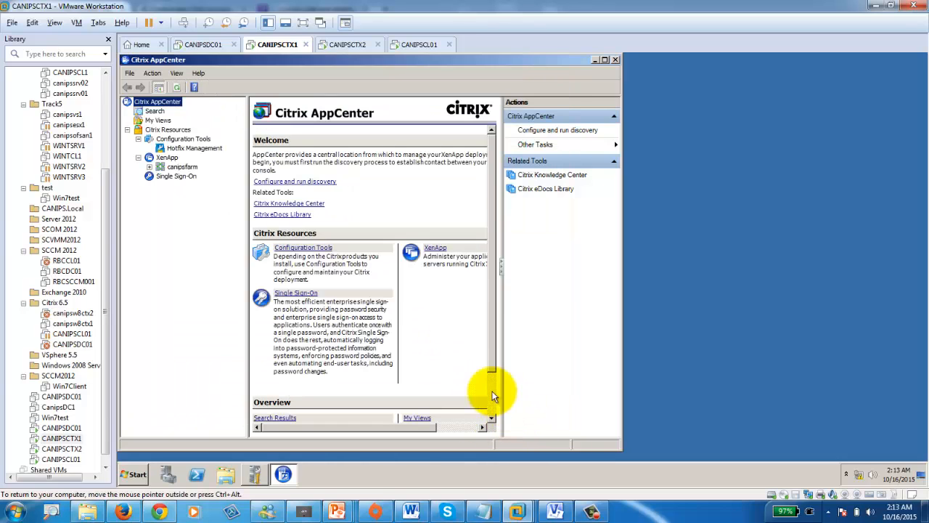
click(370, 282)
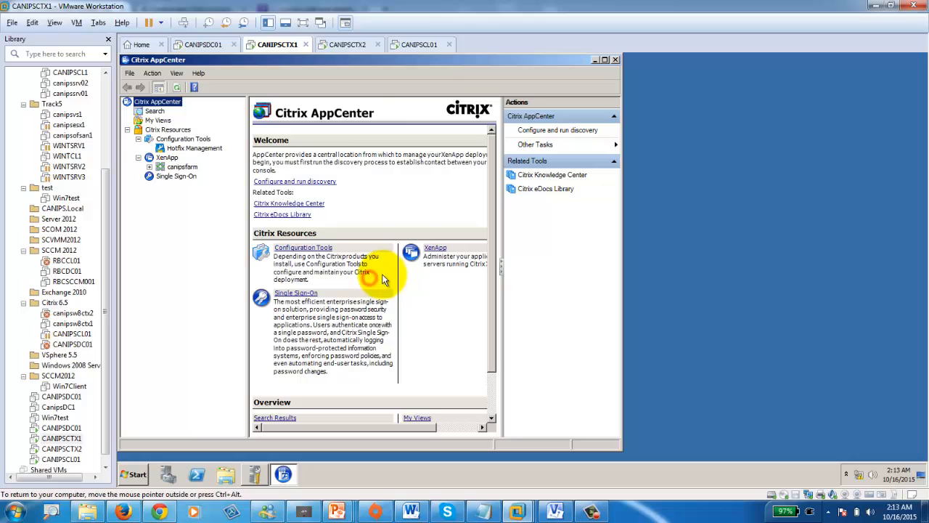
- Maximize AppCenter, confirm CANIPSCTX1 under canipsfarm > Servers, then go back to CANIPSCTX2
double_click(397, 58)
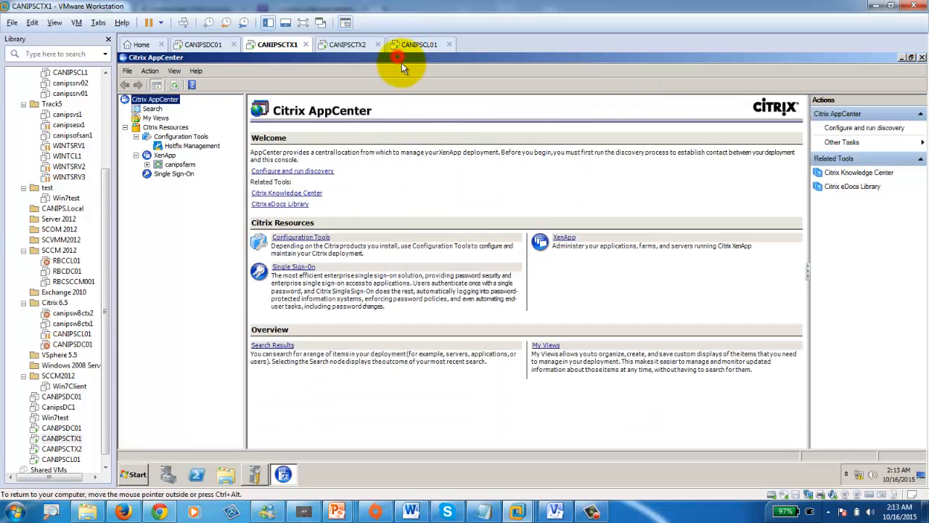
click(146, 164)
click(180, 164)
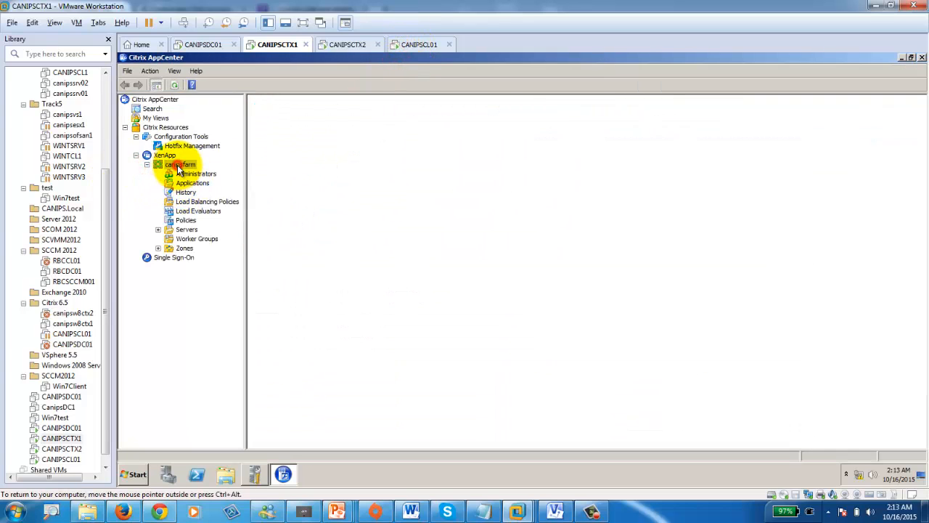
click(157, 229)
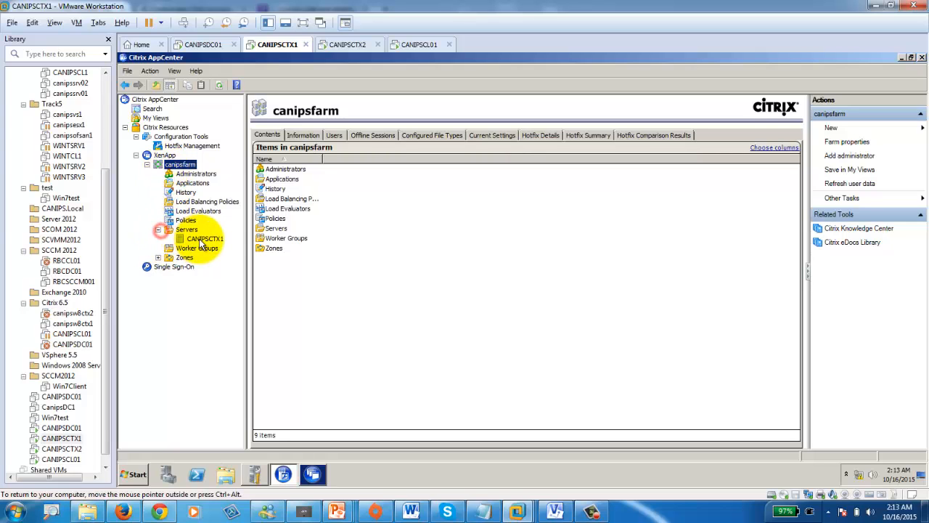
click(204, 238)
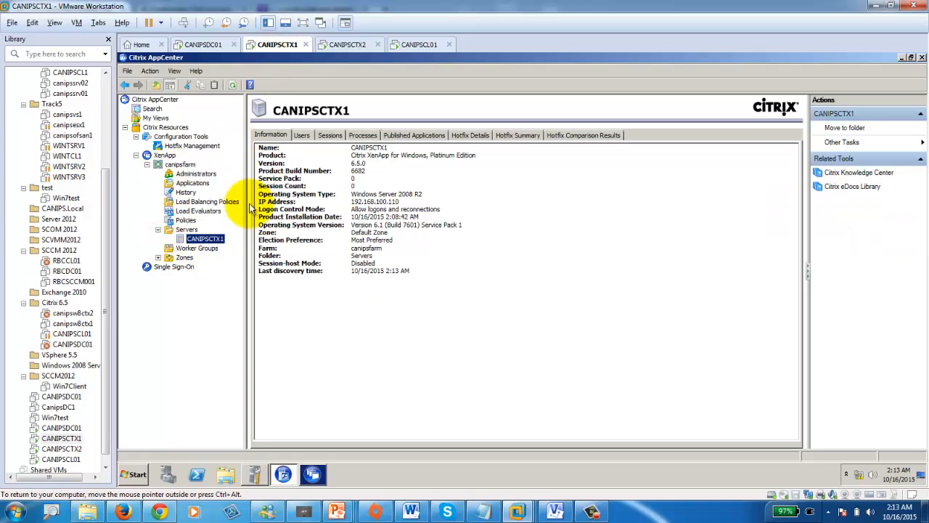
click(355, 45)
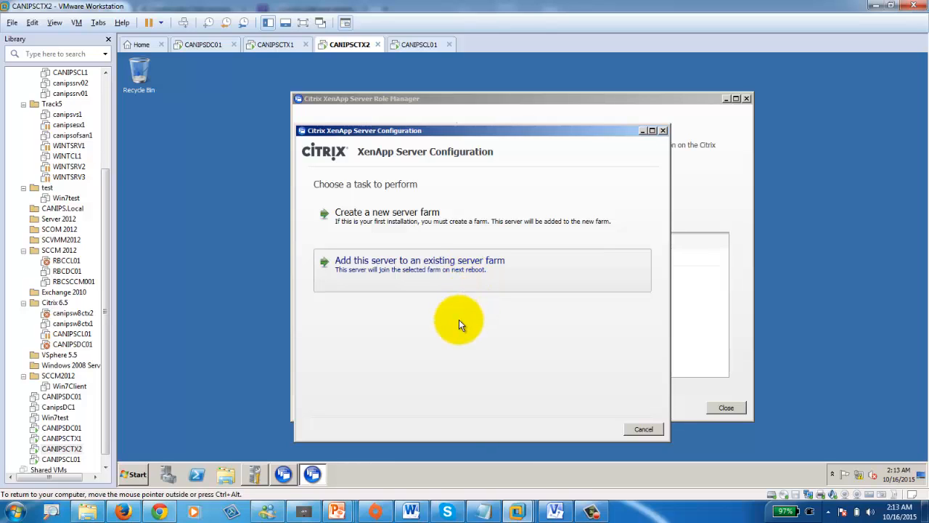
- On CANIPSCTX2, choose to join an existing farm via SQL Server Express on database server canipsctx1
click(591, 512)
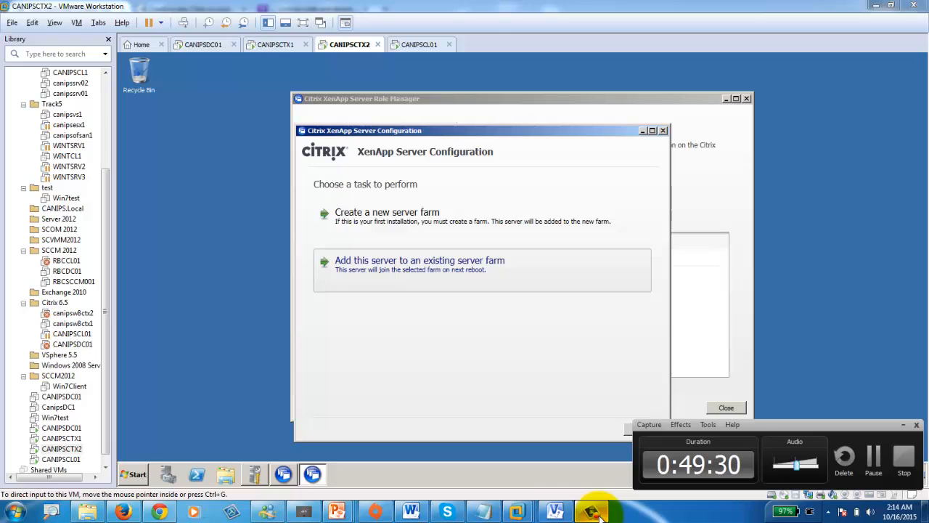
click(442, 364)
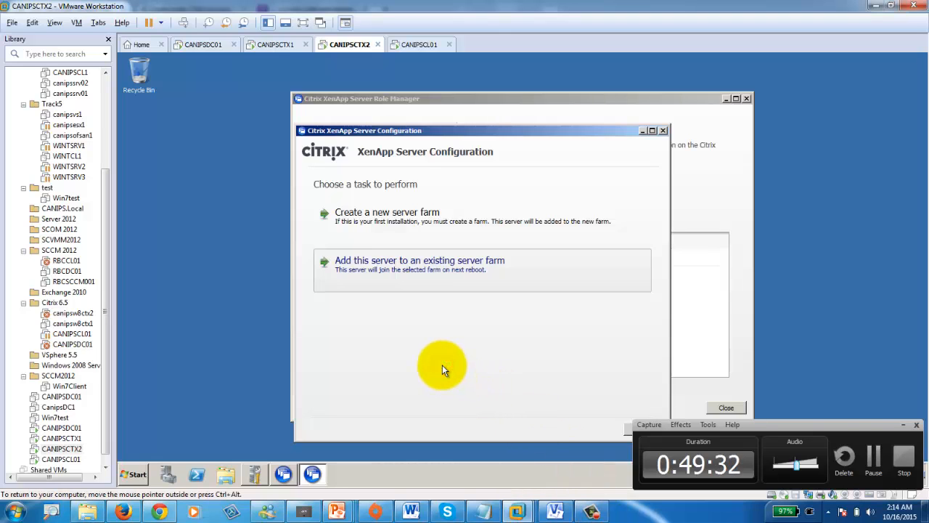
click(409, 270)
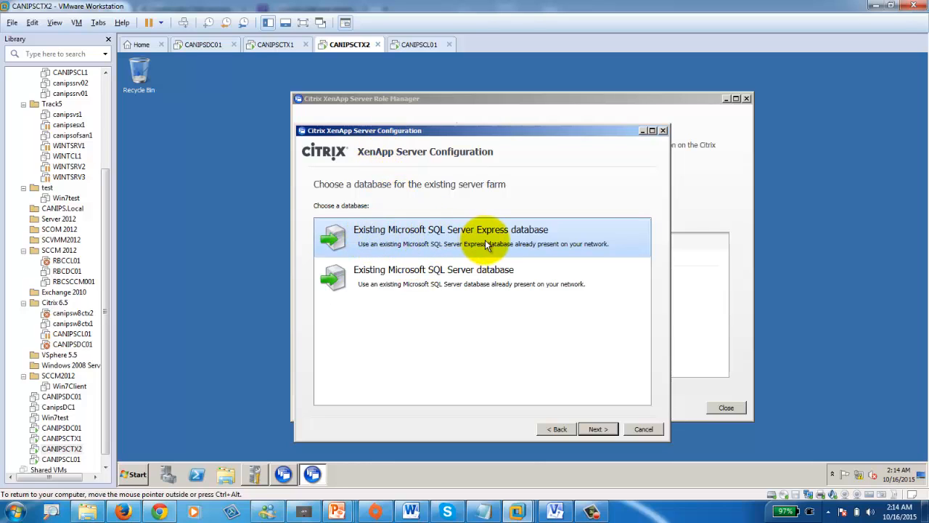
click(596, 428)
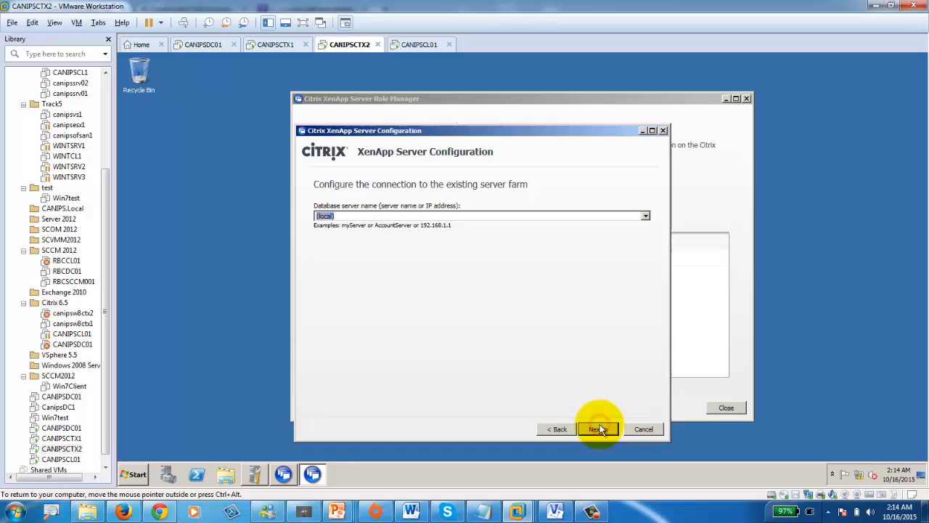
click(646, 215)
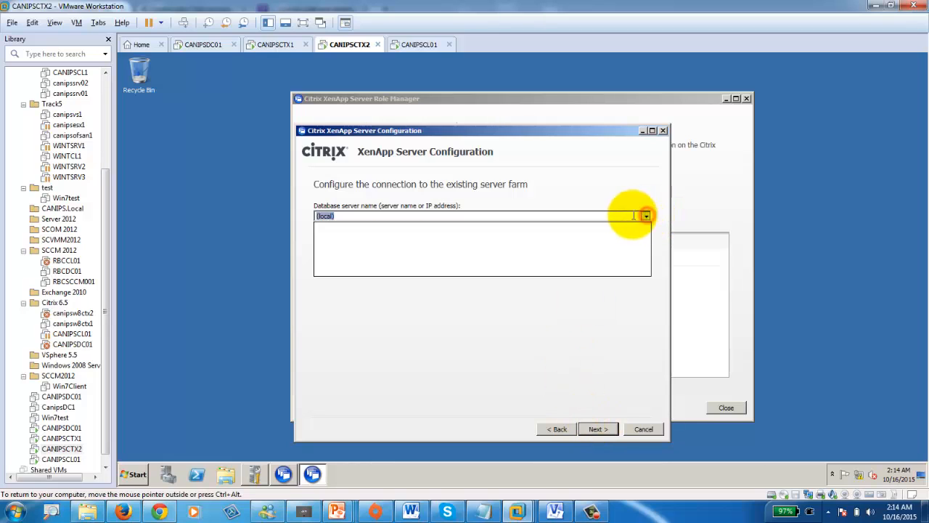
click(608, 215)
drag(348, 216, 268, 228)
text(ca)
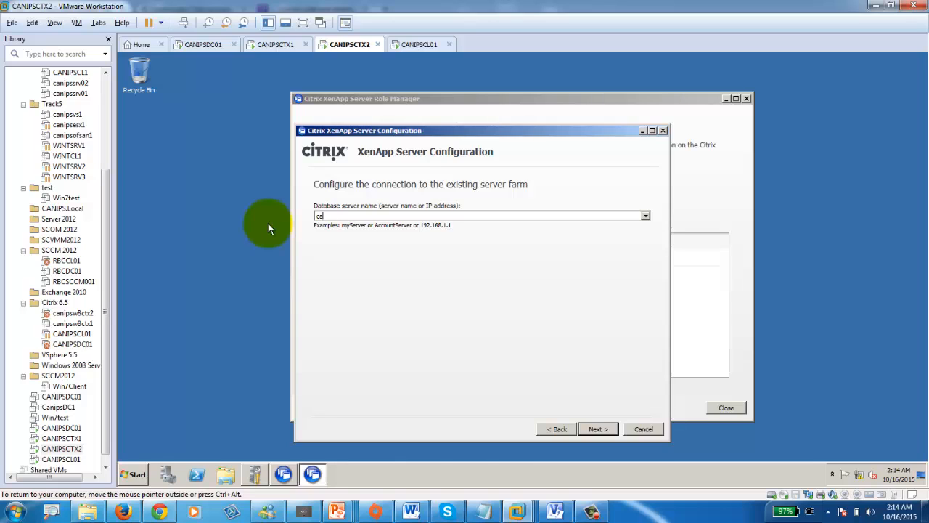
text(nipsctx1)
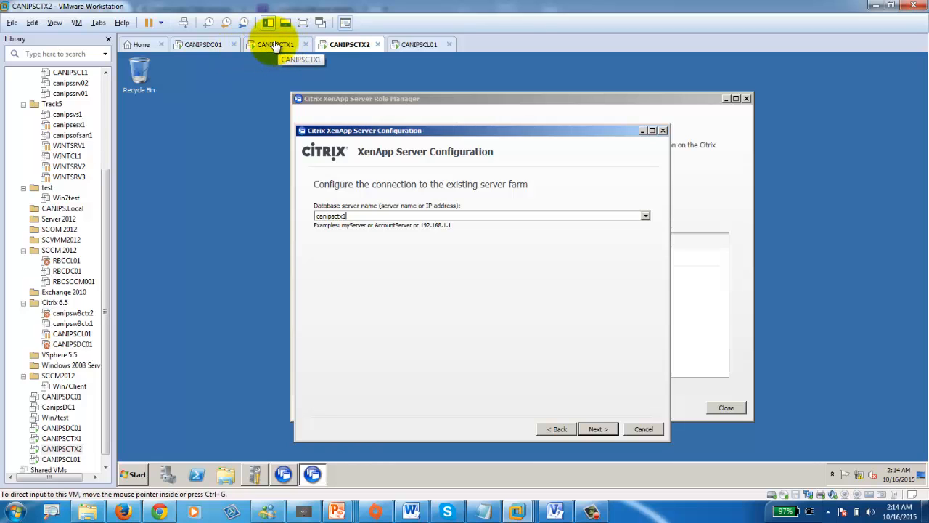
click(589, 431)
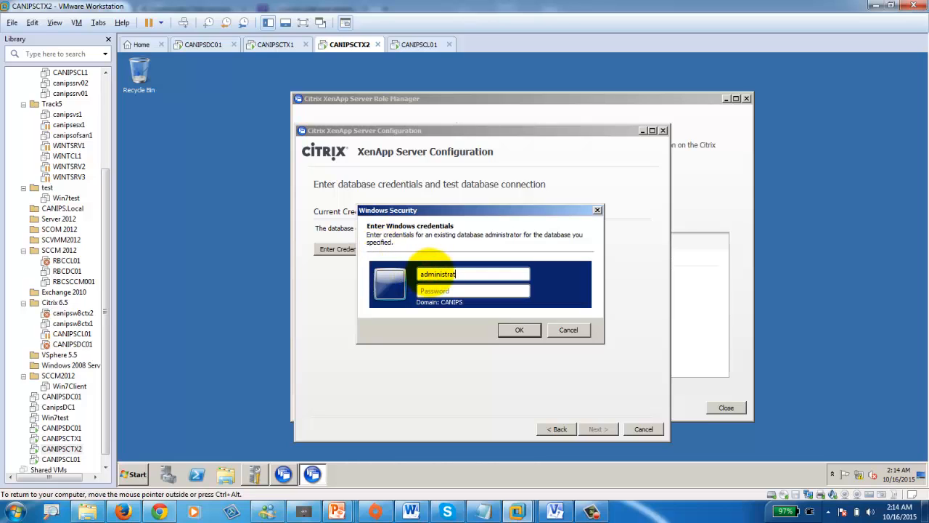
- Enter the database administrator credentials, pass Test Connection, and keep the default shadowing settings
text(•••)
key(Return)
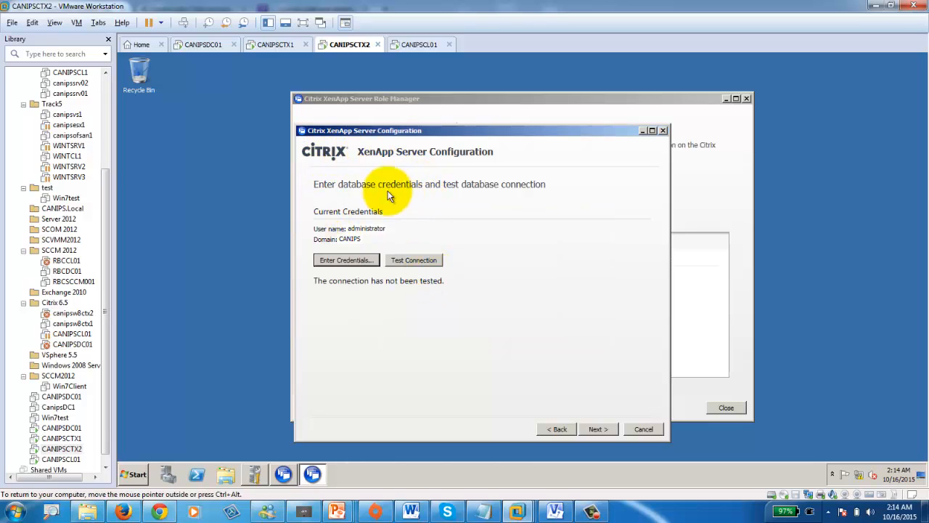
click(419, 261)
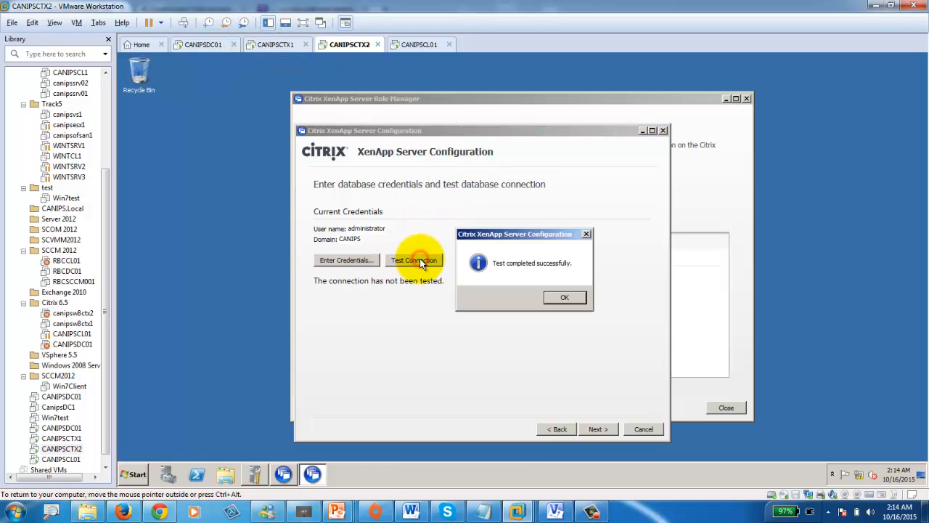
click(561, 297)
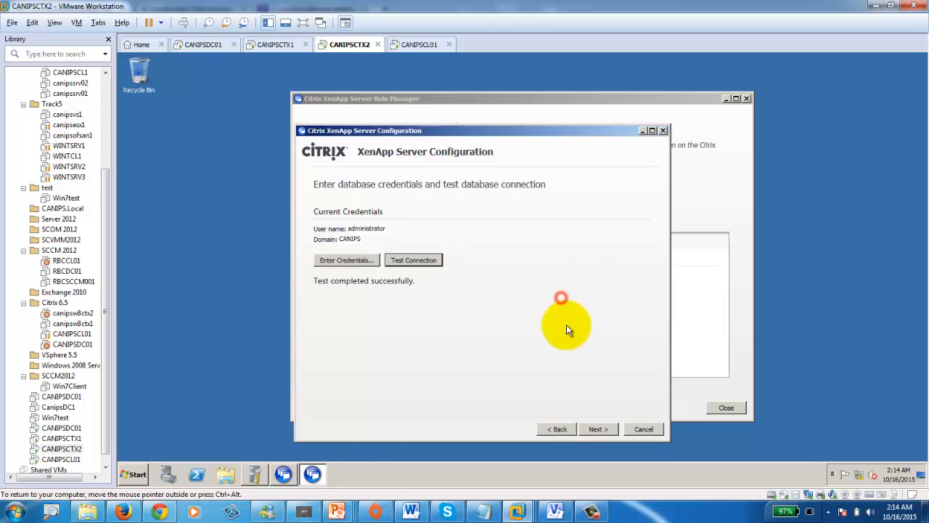
click(597, 429)
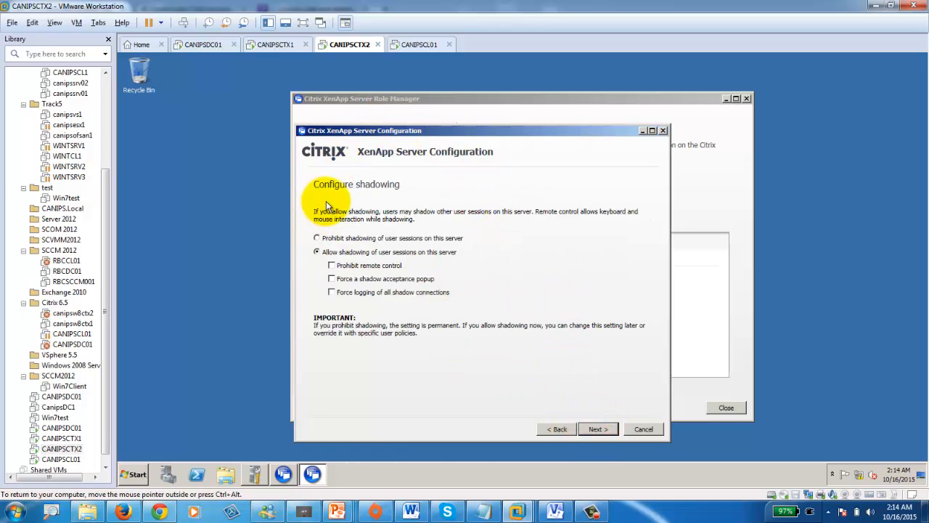
click(596, 430)
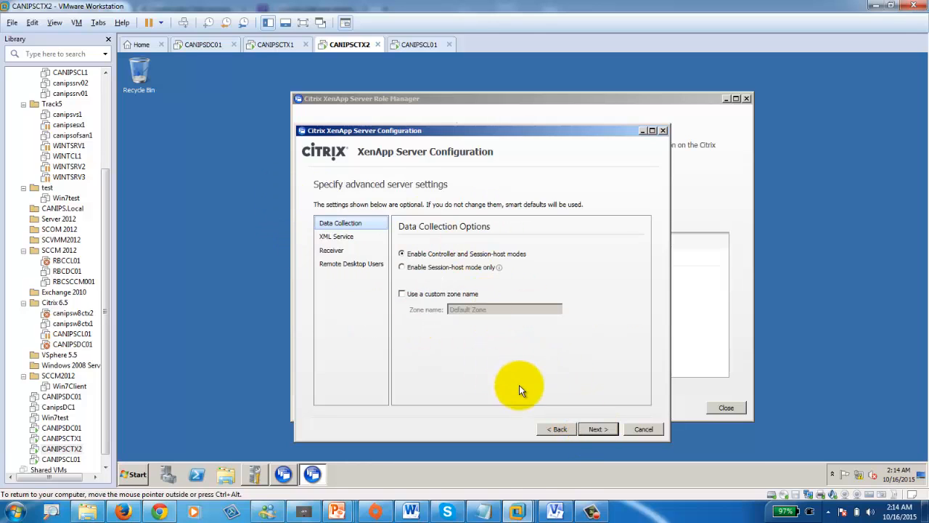
- Accept default advanced settings, apply the farm-join configuration, and click Finish once it succeeds
click(601, 430)
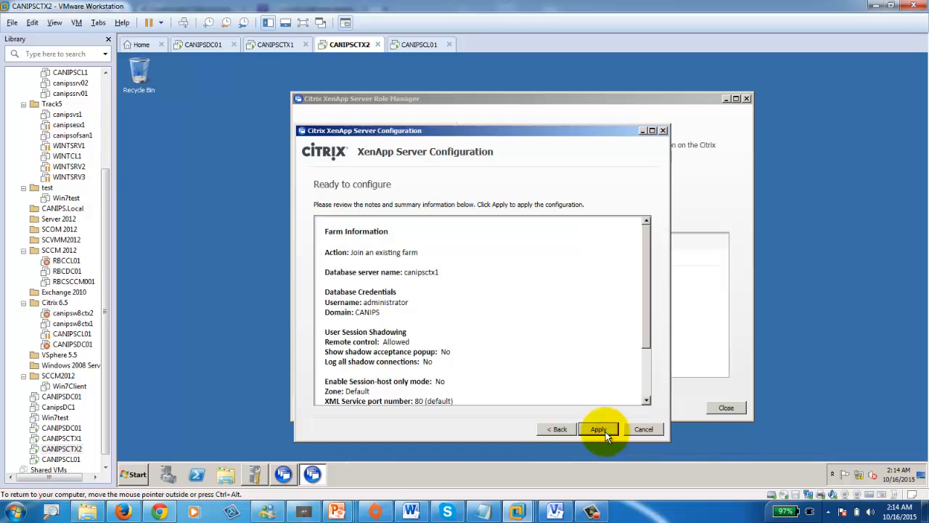
click(605, 433)
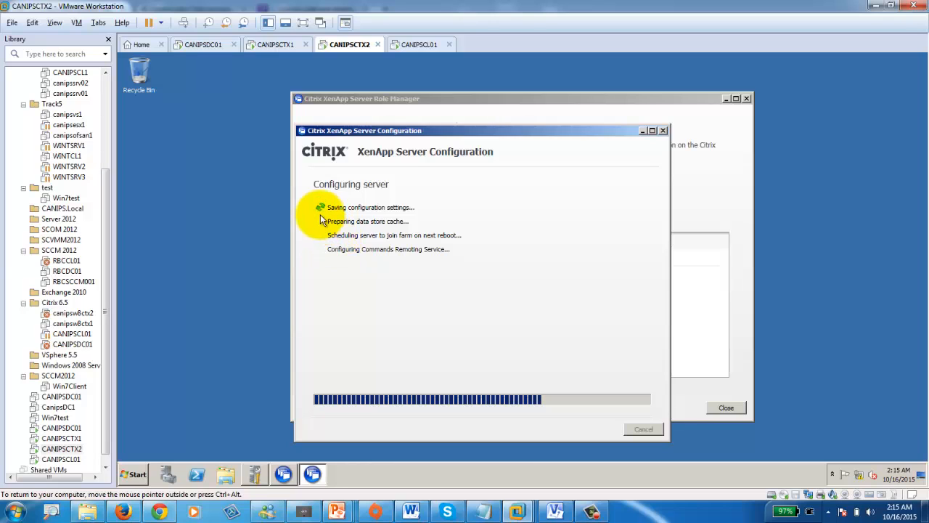
click(592, 510)
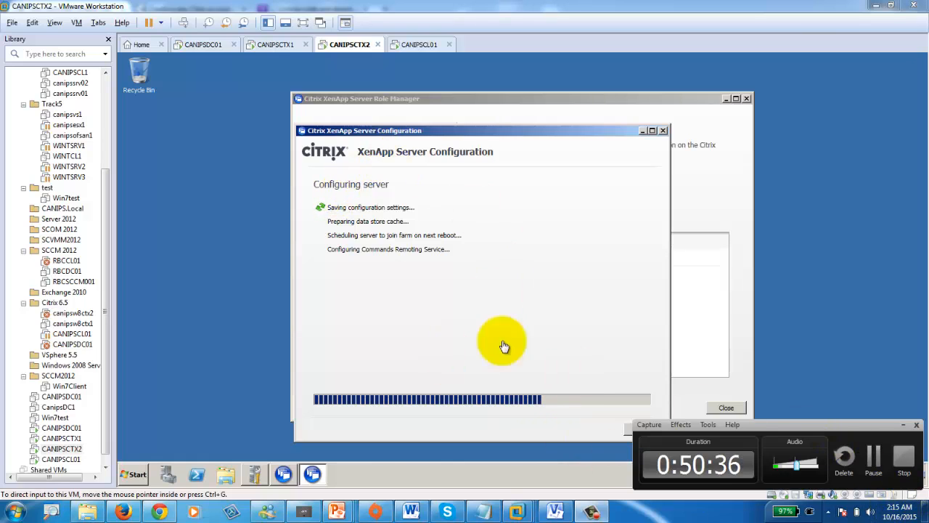
click(876, 472)
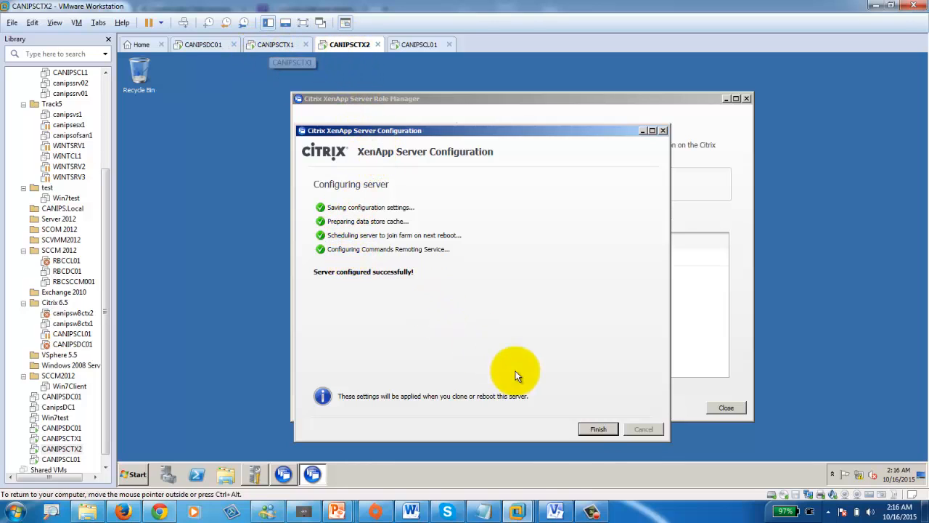
click(593, 429)
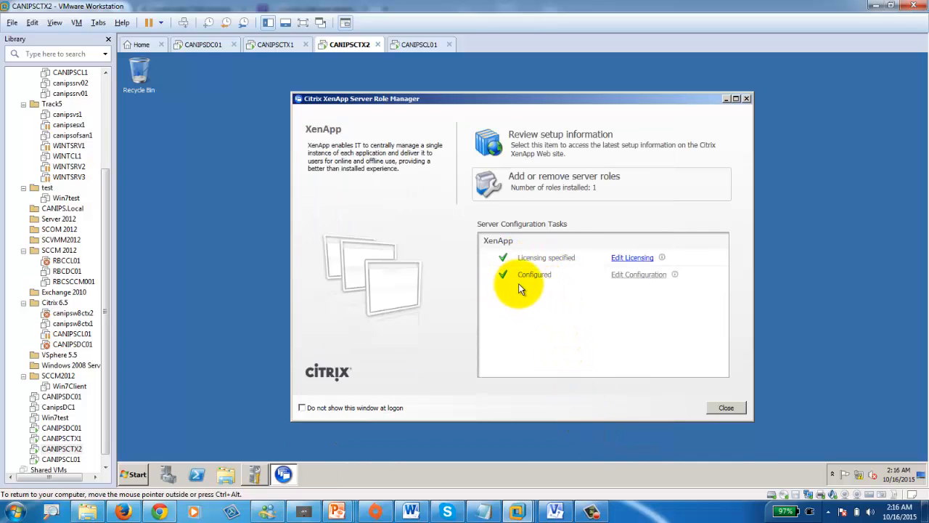
- Close Role Manager and start Citrix AppCenter from Administrative Tools > Citrix > Management Consoles without Authenticode checking
click(730, 407)
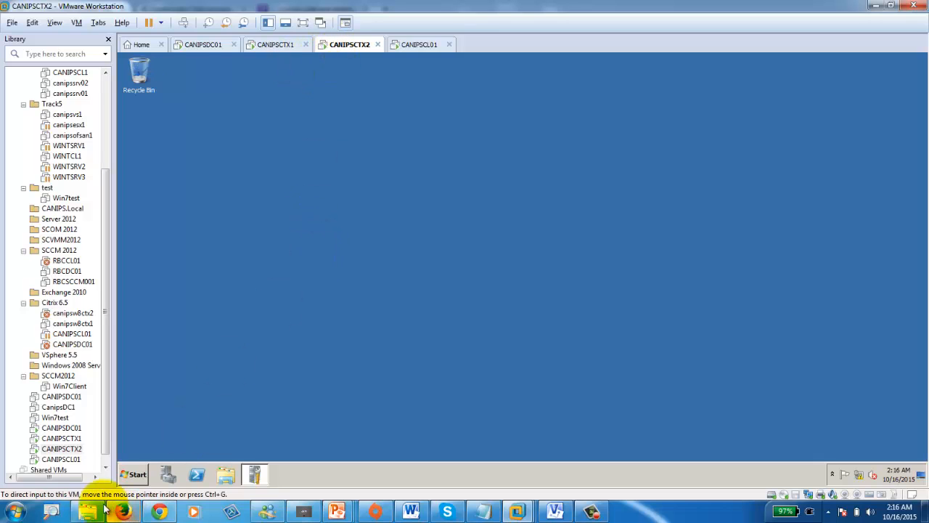
click(130, 471)
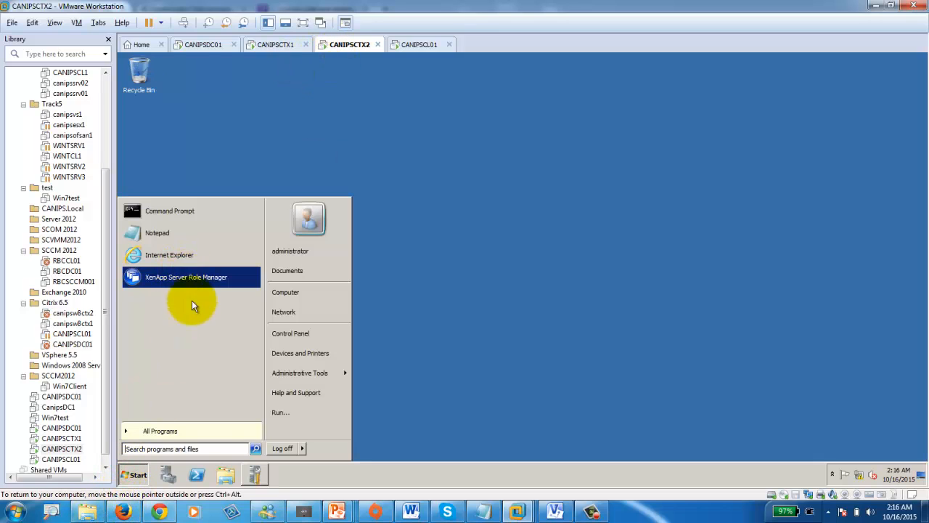
click(165, 434)
click(141, 287)
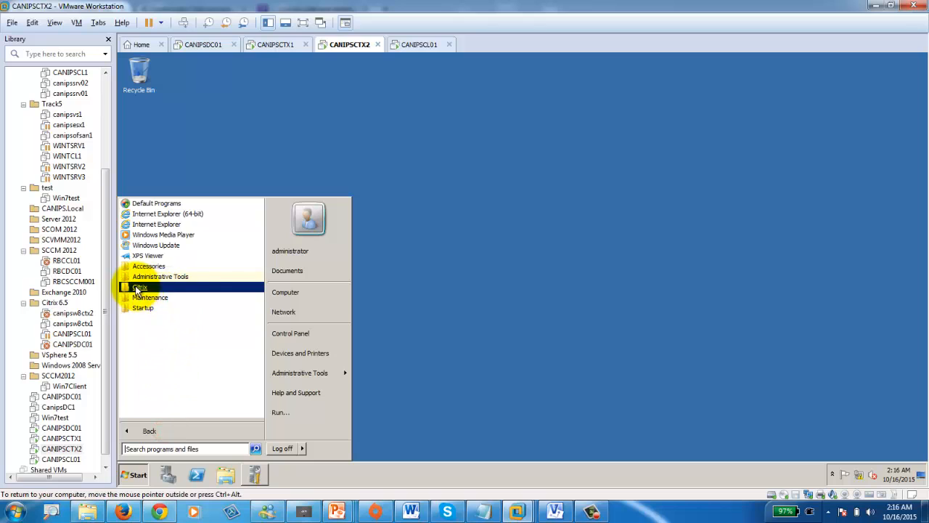
click(335, 372)
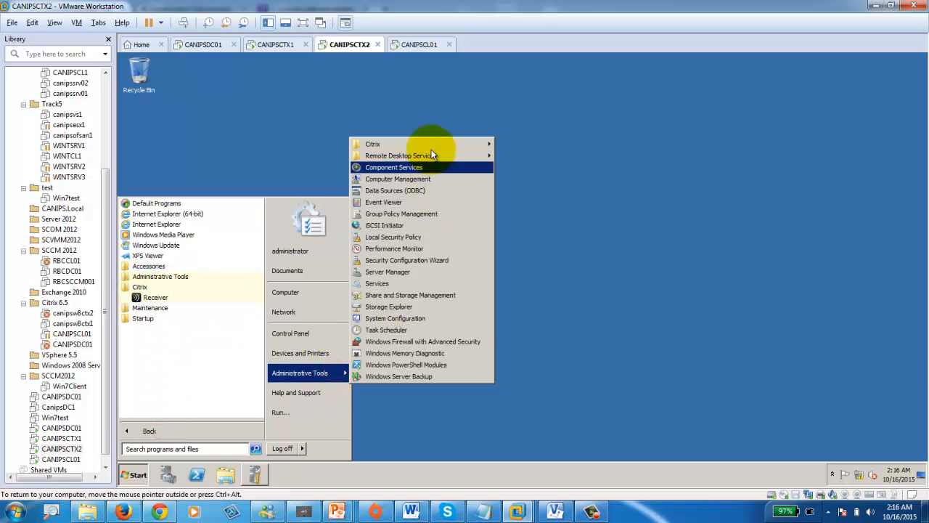
click(452, 148)
click(548, 155)
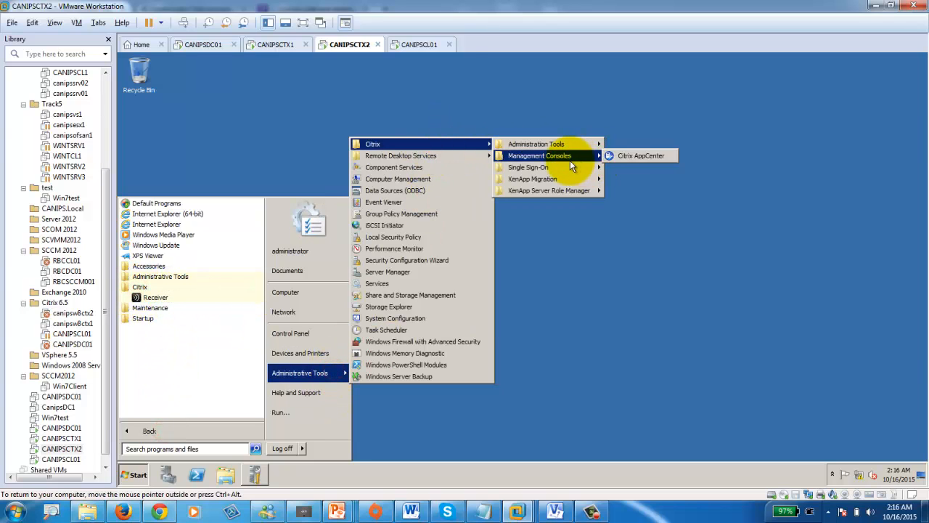
click(643, 156)
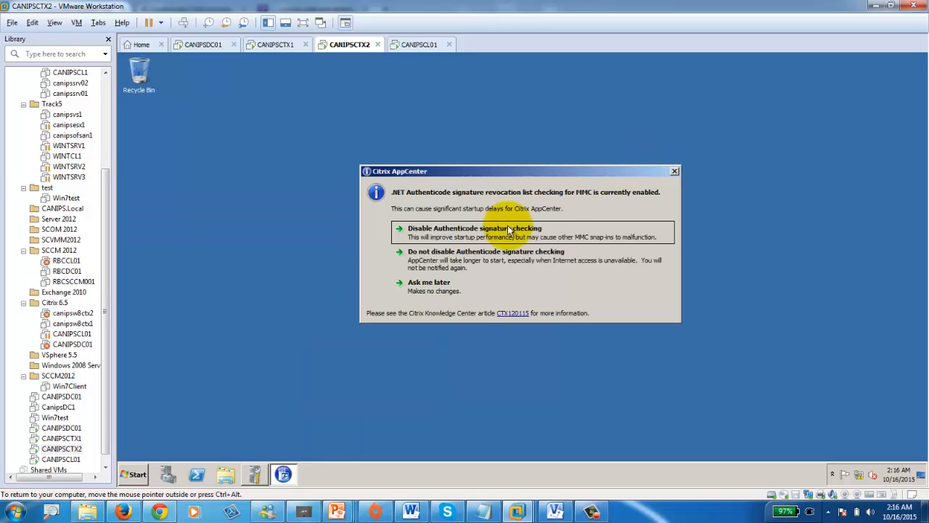
click(471, 233)
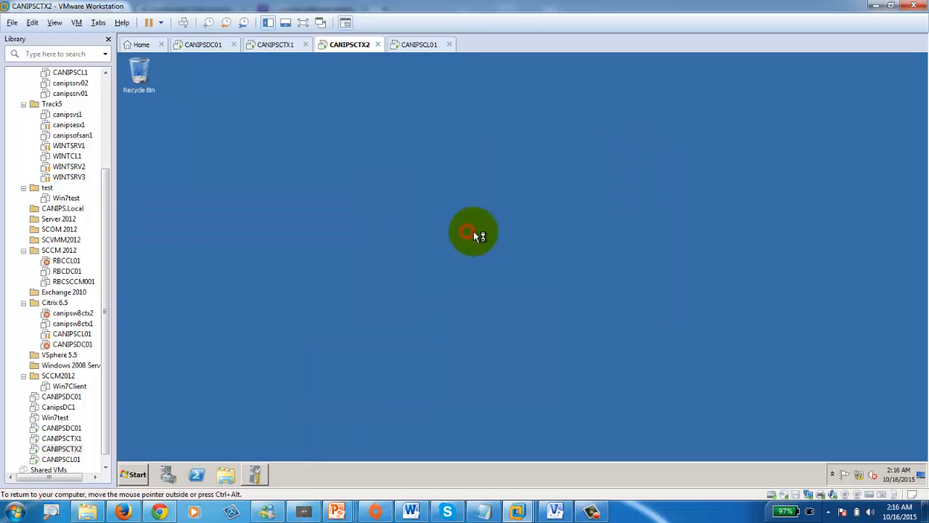
- Check the canipsfarm, Servers and AppCenter root actions on CANIPSCTX1, then return to CANIPSCTX2
click(275, 44)
right_click(174, 168)
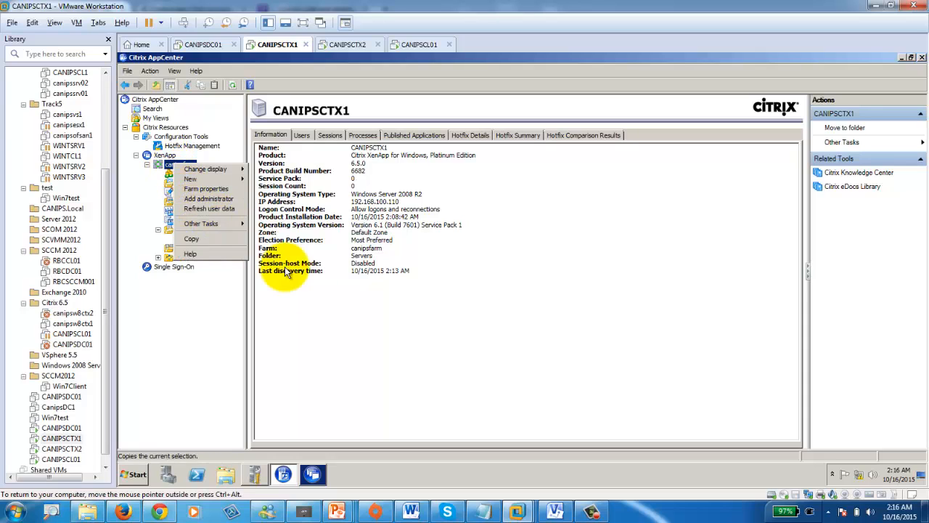
click(336, 322)
right_click(190, 231)
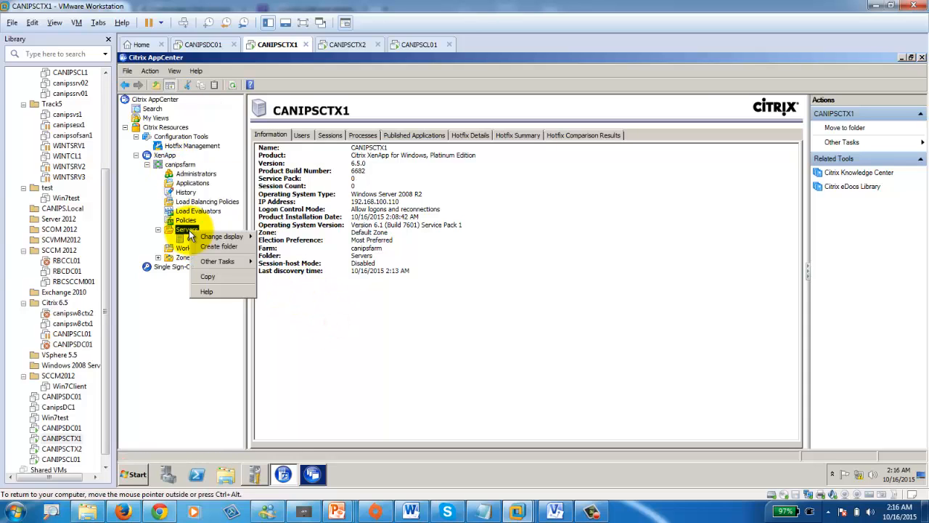
click(169, 312)
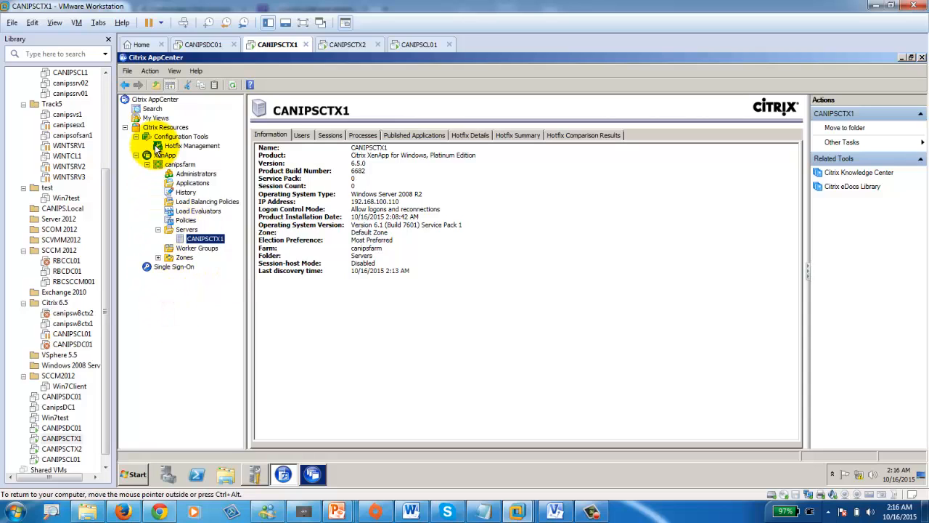
right_click(166, 98)
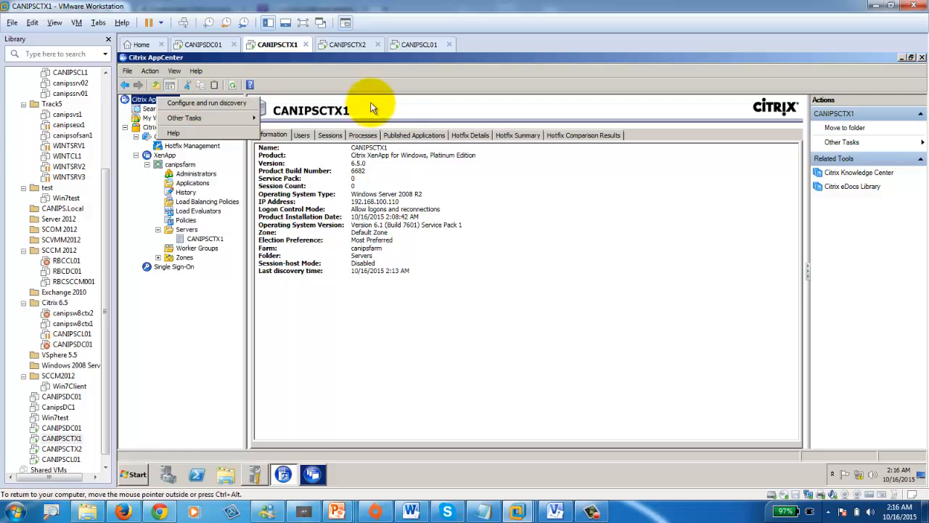
click(348, 43)
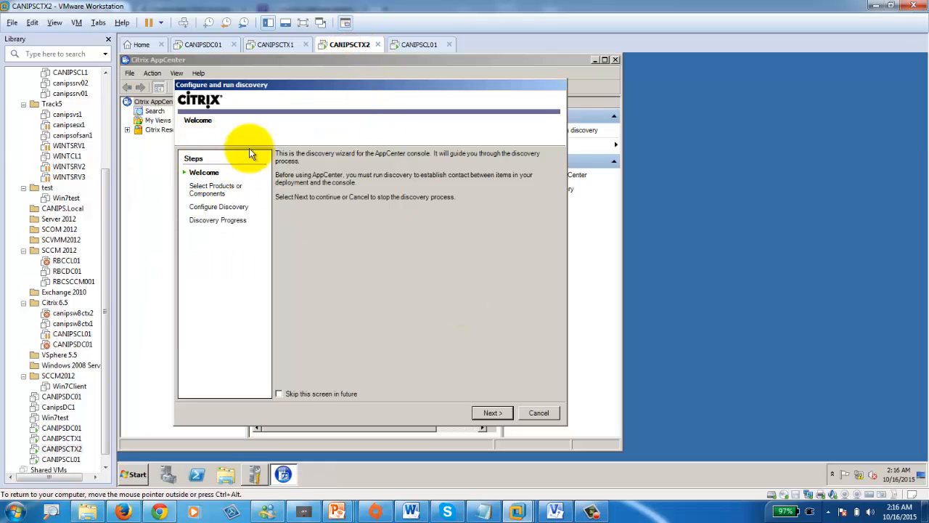
- Start discovery of the local CANIPSCTX2 server without Single Sign-On, then open the network status options
click(491, 412)
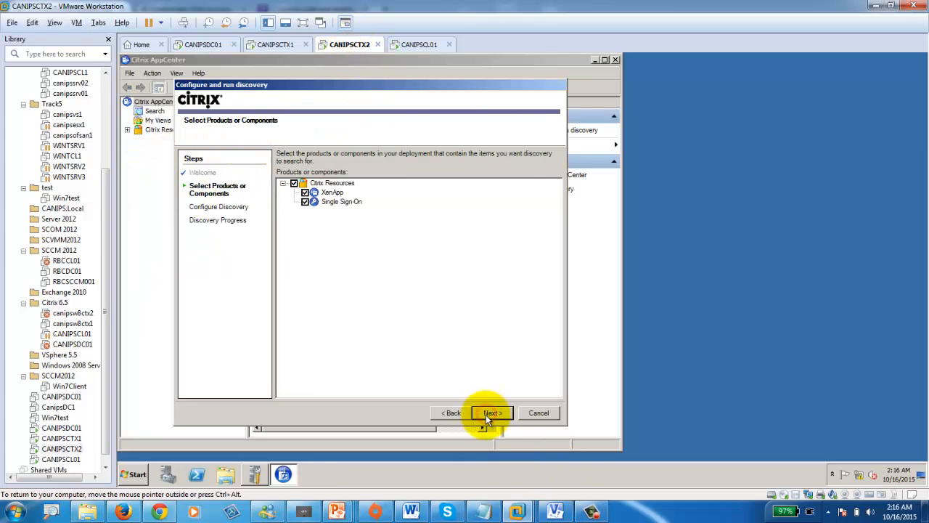
click(305, 202)
click(490, 412)
click(394, 171)
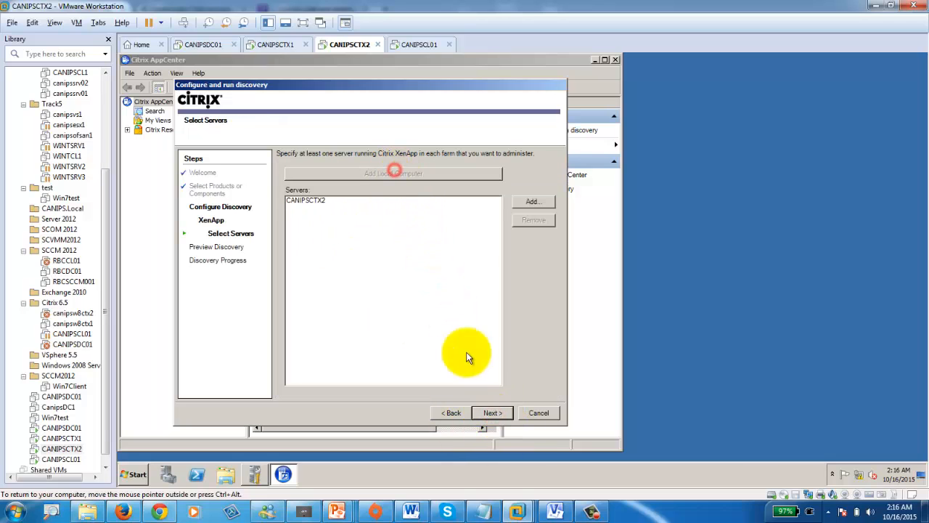
click(492, 412)
click(494, 412)
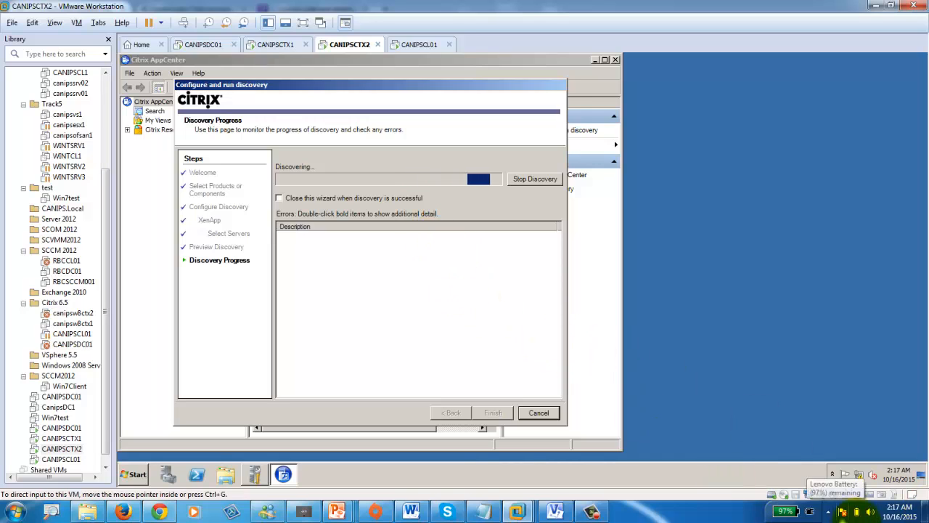
click(858, 473)
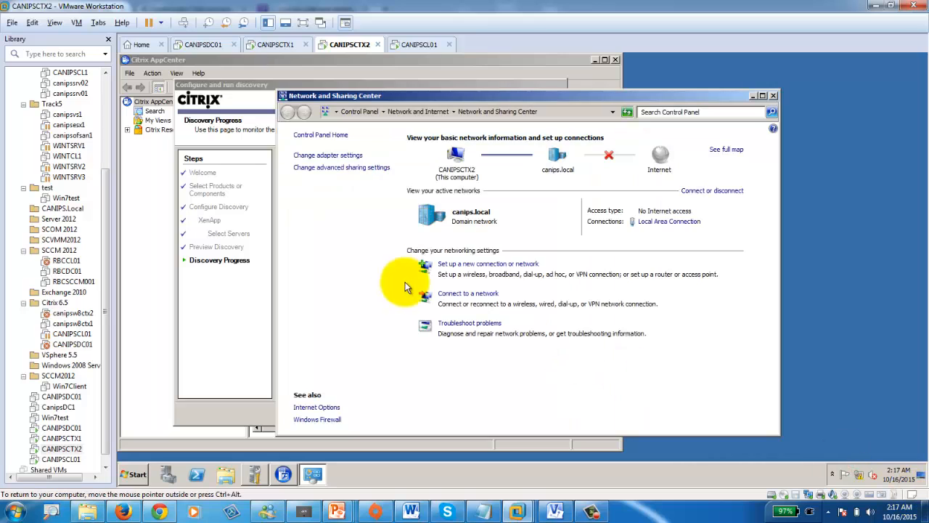
- On CANIPSCTX2, turn off Windows Firewall for domain, home/work and public networks
click(335, 420)
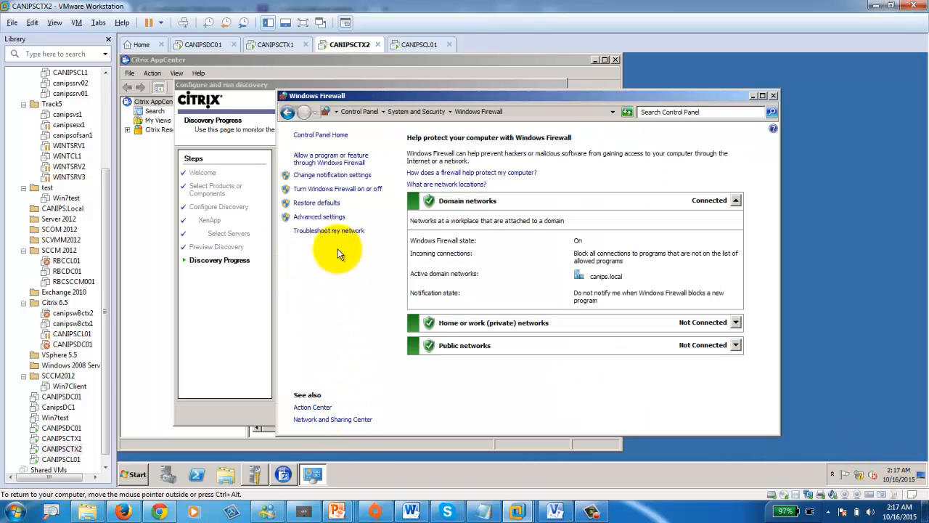
click(354, 189)
click(395, 231)
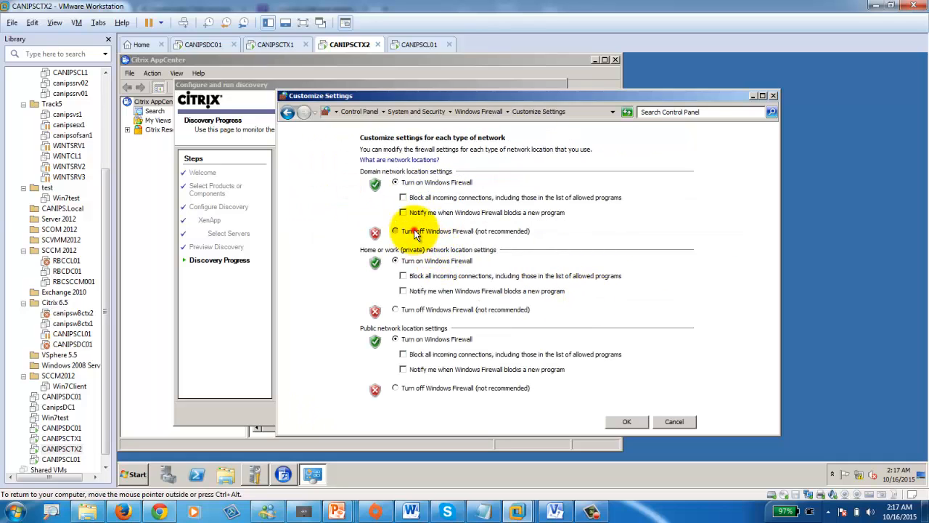
click(395, 309)
click(395, 388)
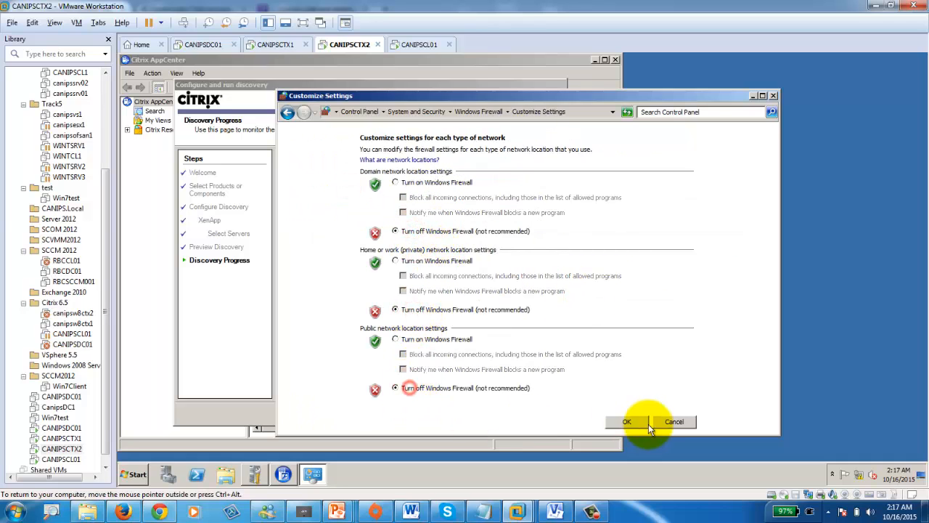
click(628, 421)
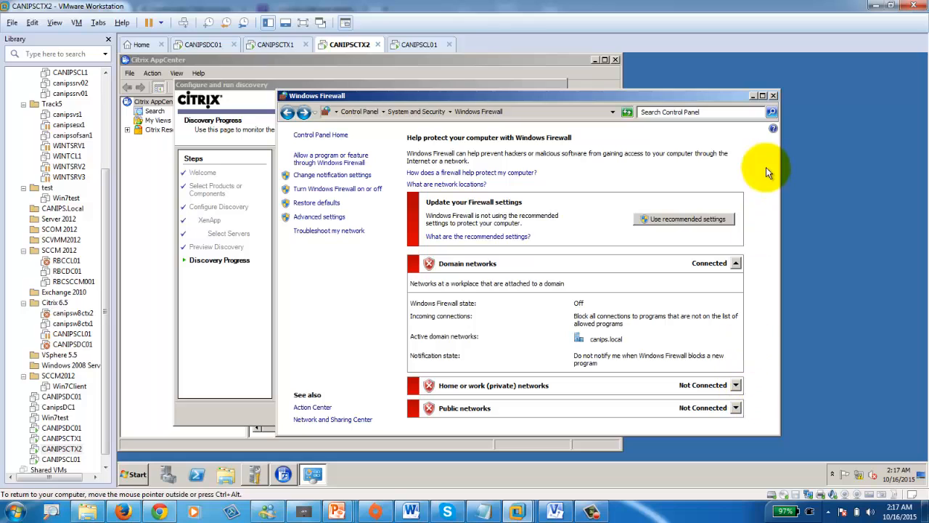
click(772, 95)
- On CANIPSCTX1, turn off Windows Firewall for domain, private and public networks
click(283, 44)
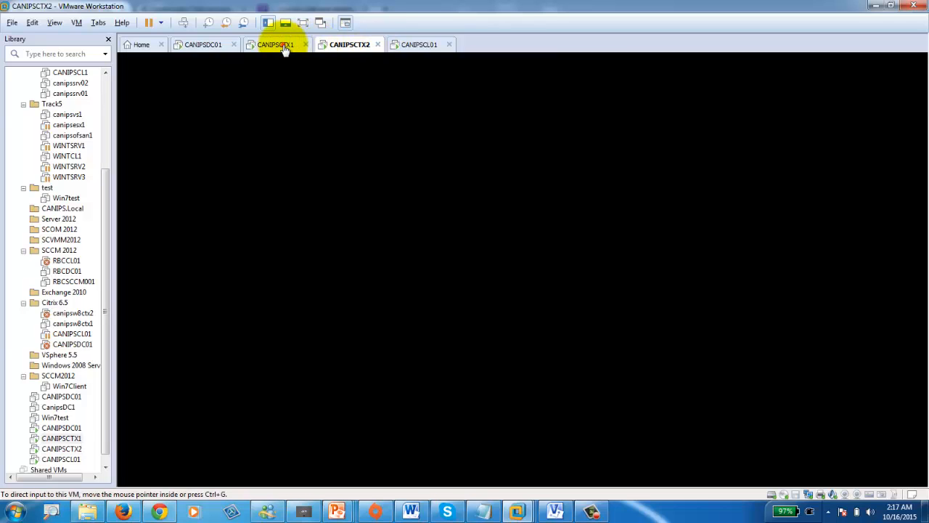
right_click(860, 479)
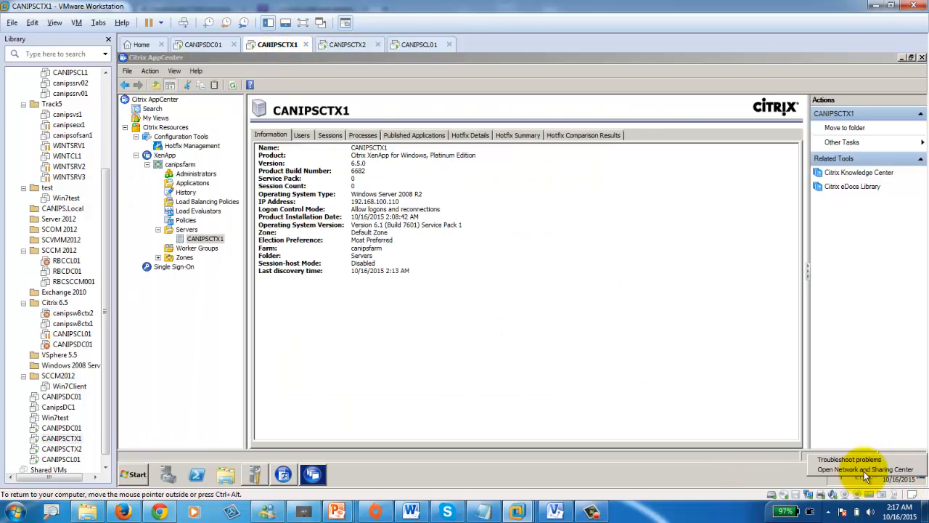
click(864, 472)
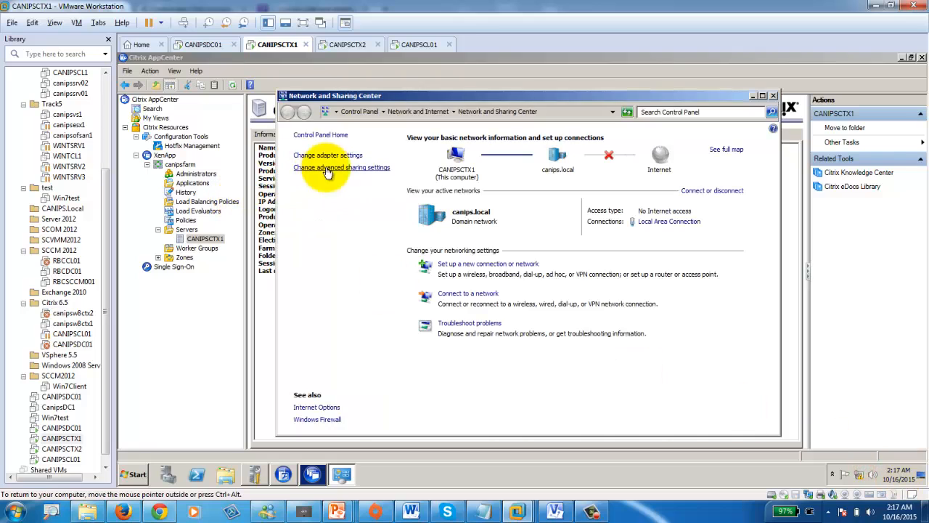
click(333, 419)
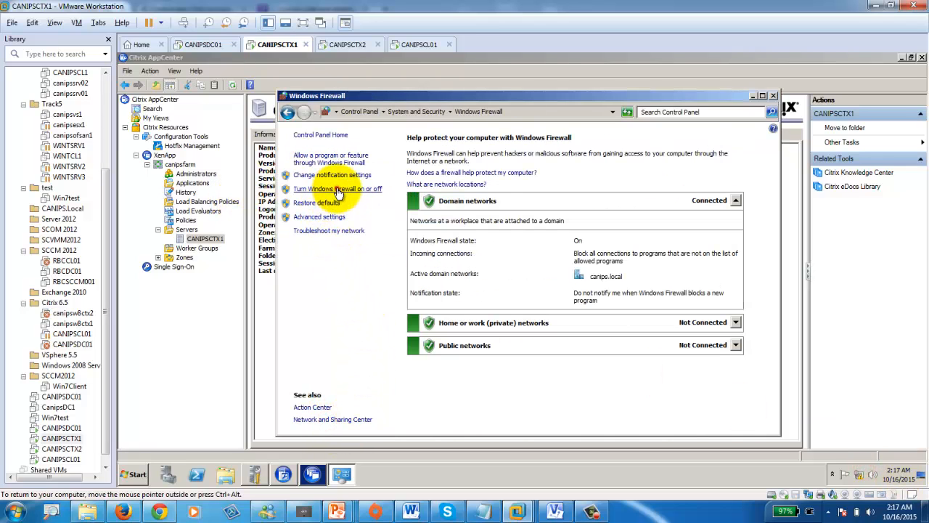
click(332, 189)
click(395, 230)
click(411, 310)
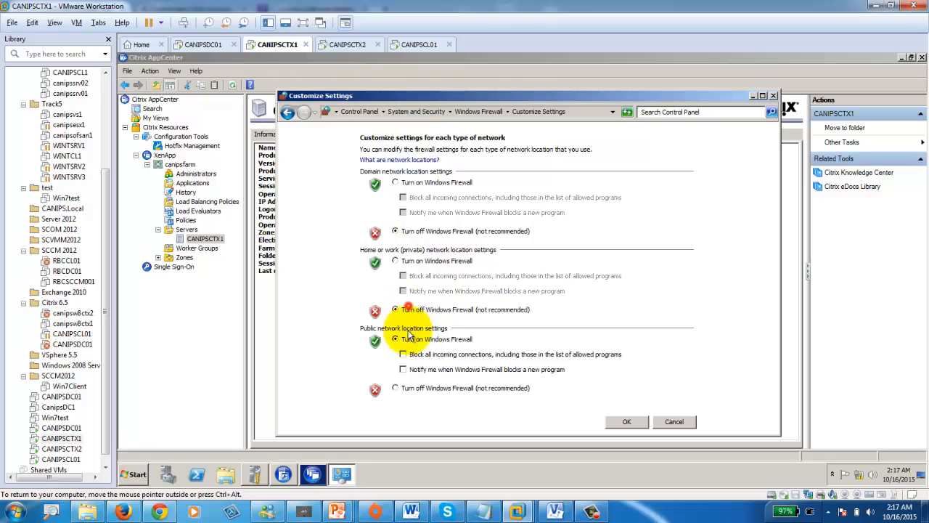
click(403, 386)
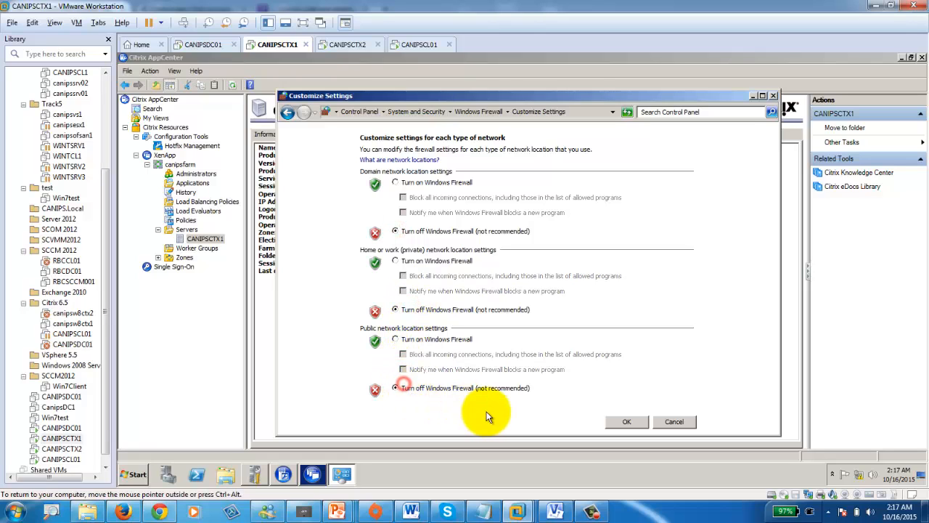
click(632, 421)
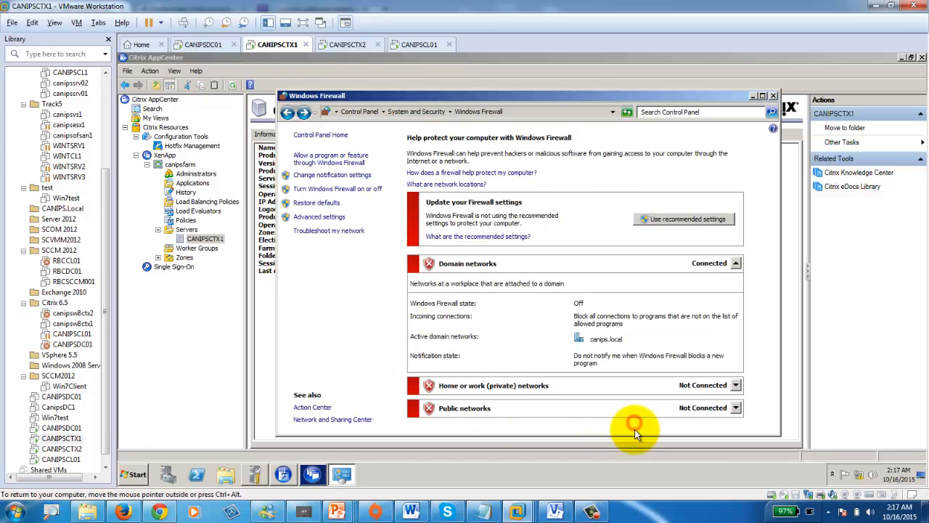
click(773, 95)
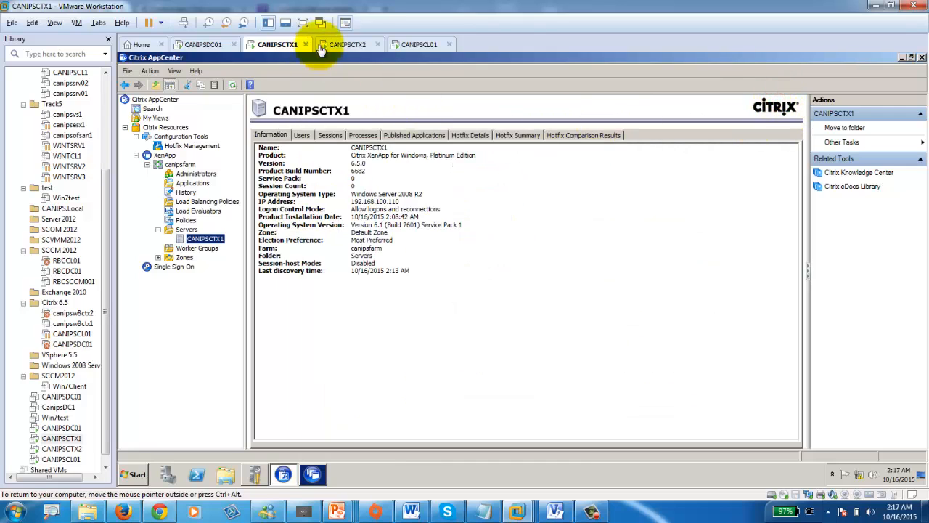
- On CANIPSCTX2, stop the running discovery and abandon the discovery wizard
click(347, 44)
click(537, 182)
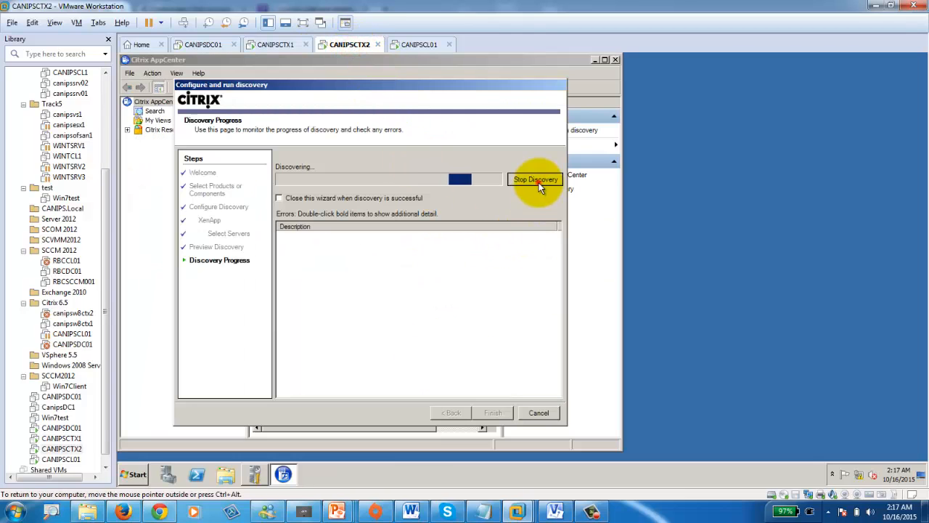
click(448, 413)
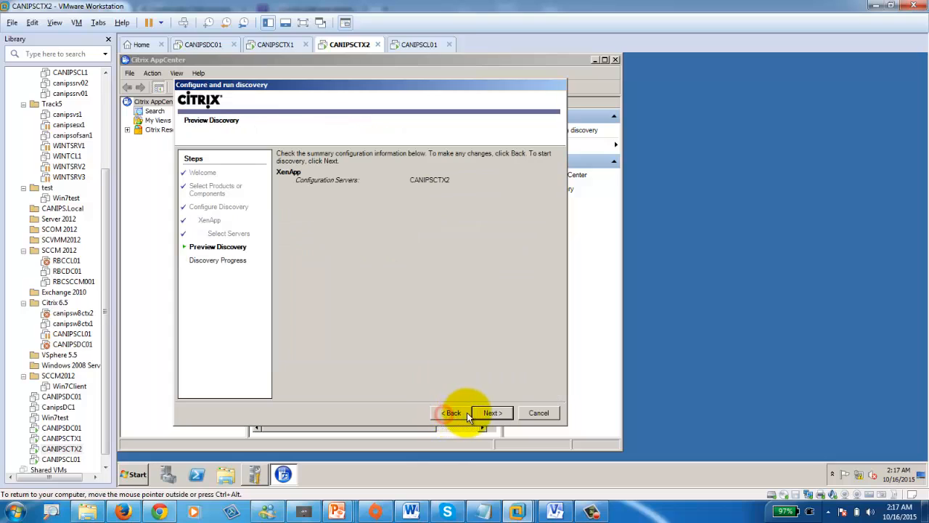
click(485, 411)
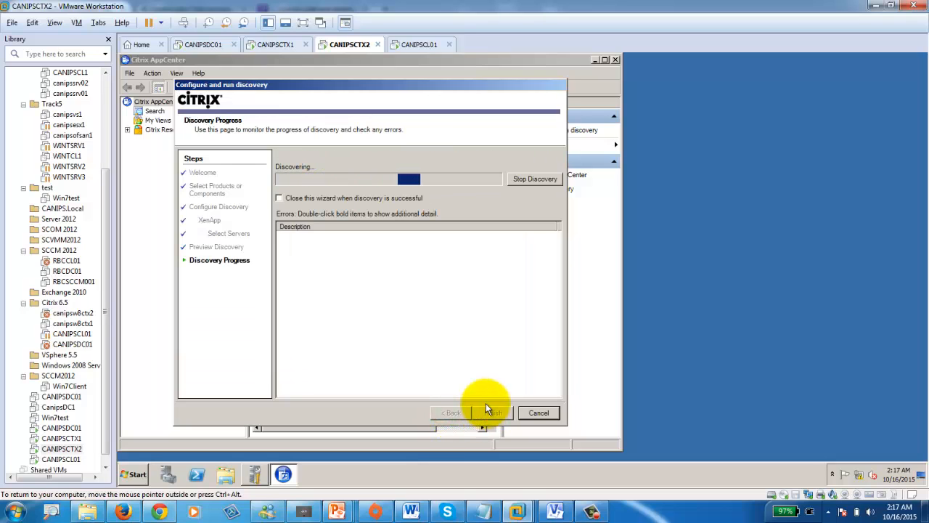
click(535, 418)
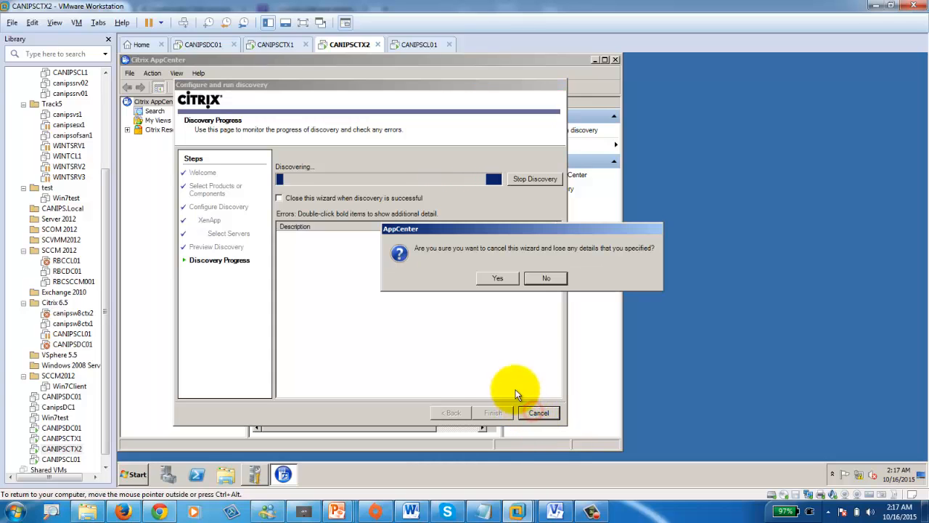
click(483, 282)
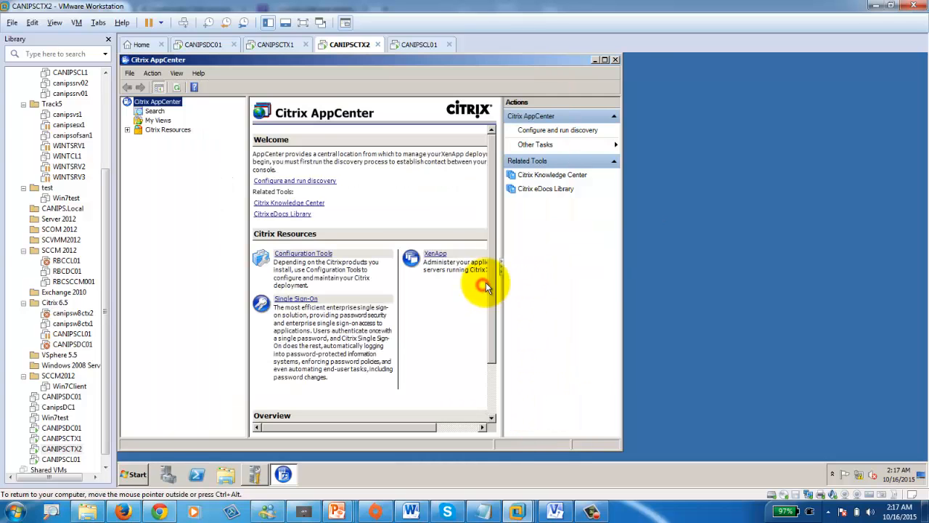
- Rerun Configure and run discovery with the local computer added, then view CANIPSCTX1's server details
right_click(172, 105)
click(210, 106)
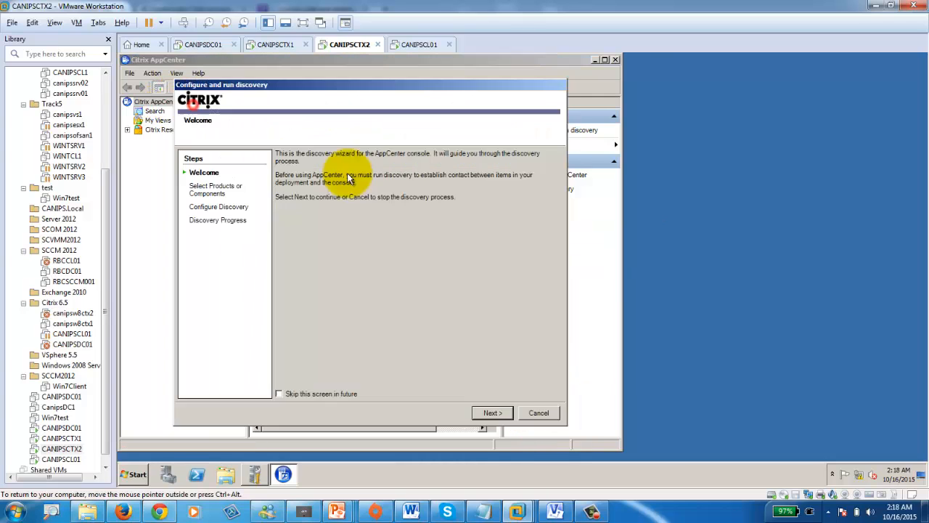
click(496, 414)
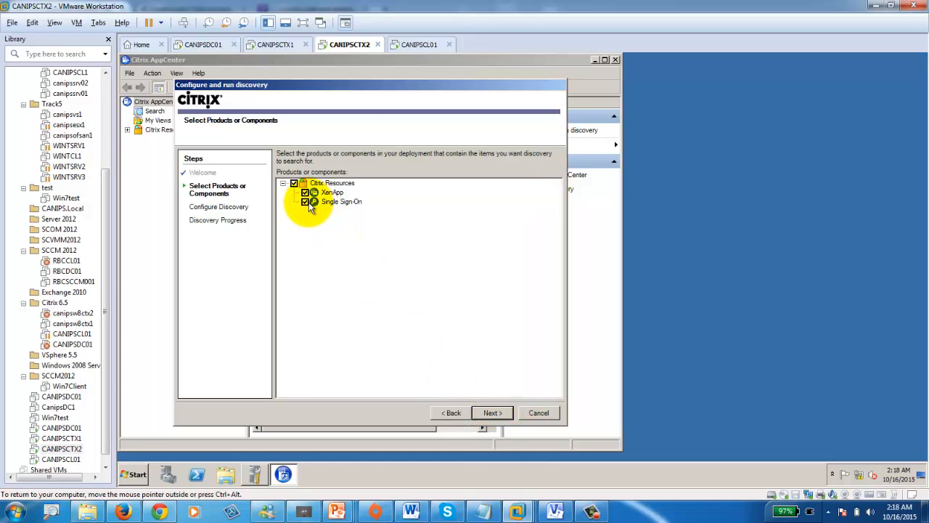
click(492, 412)
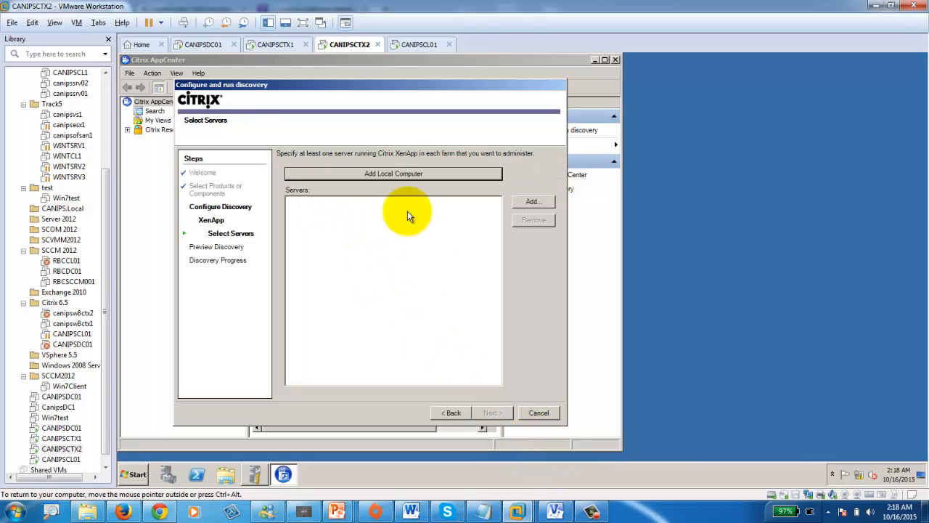
click(388, 172)
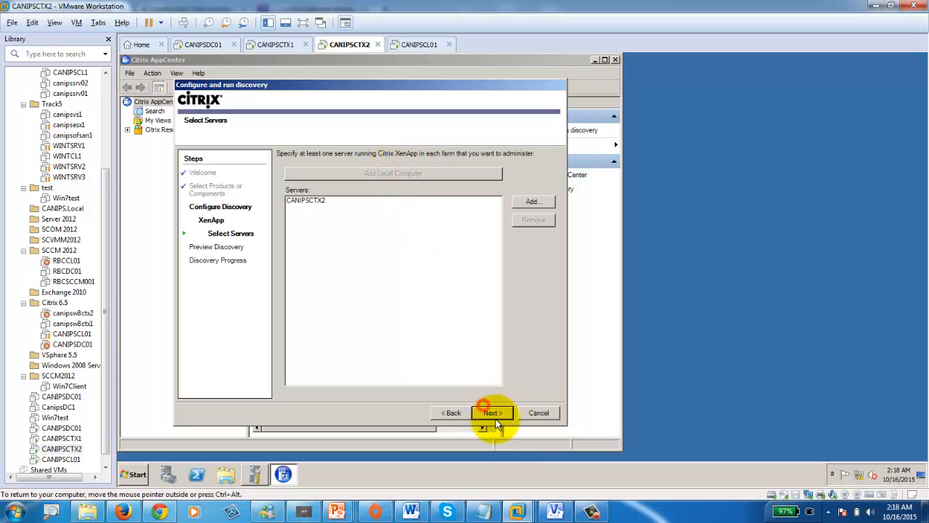
click(493, 413)
click(490, 414)
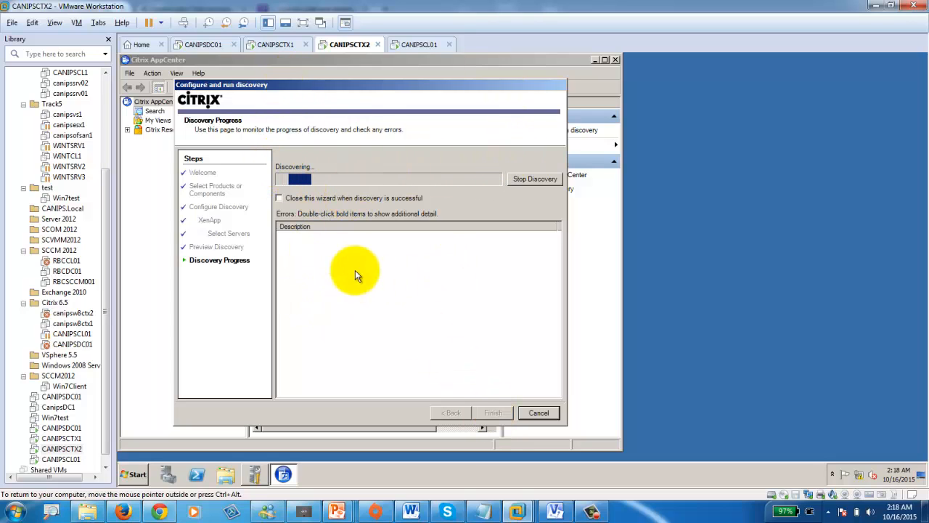
click(278, 44)
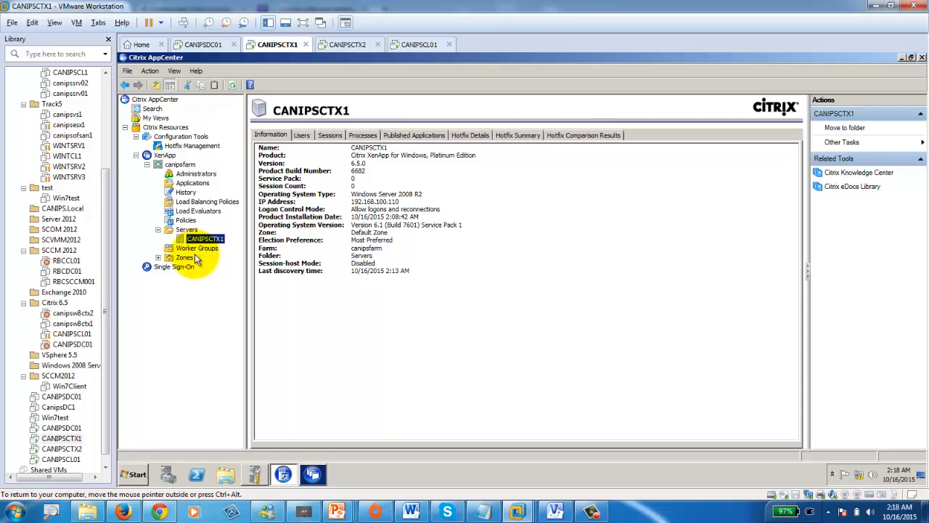
- View the farm administrators on CANIPSCTX1, then open CANIPSCTX2's Start menu
click(191, 175)
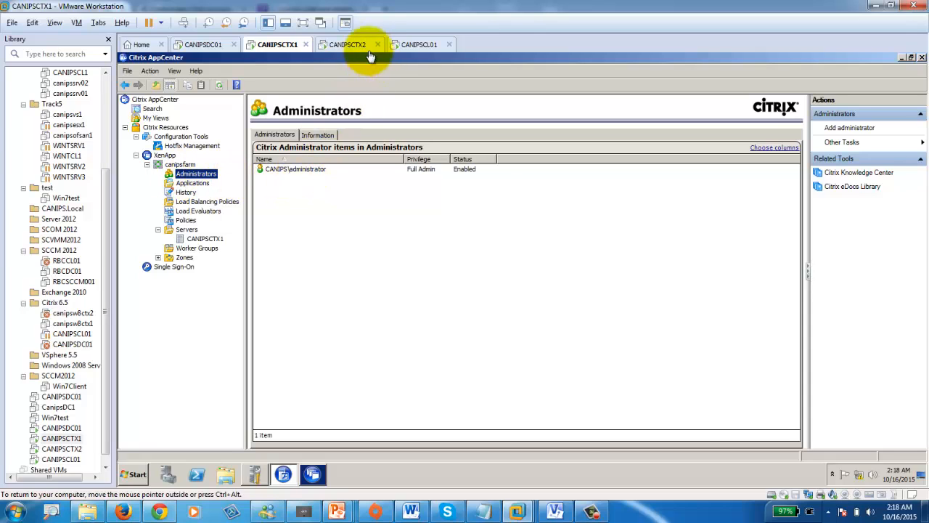
click(347, 44)
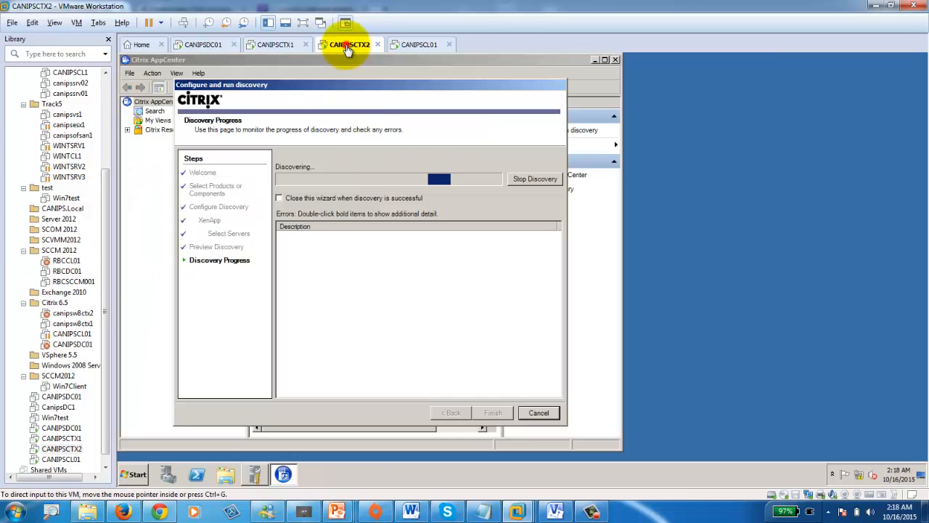
click(134, 476)
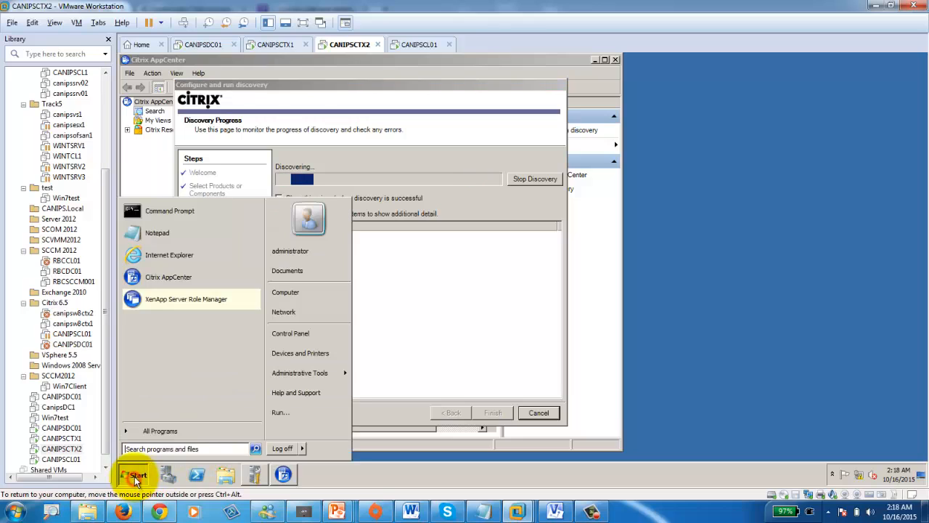
click(466, 272)
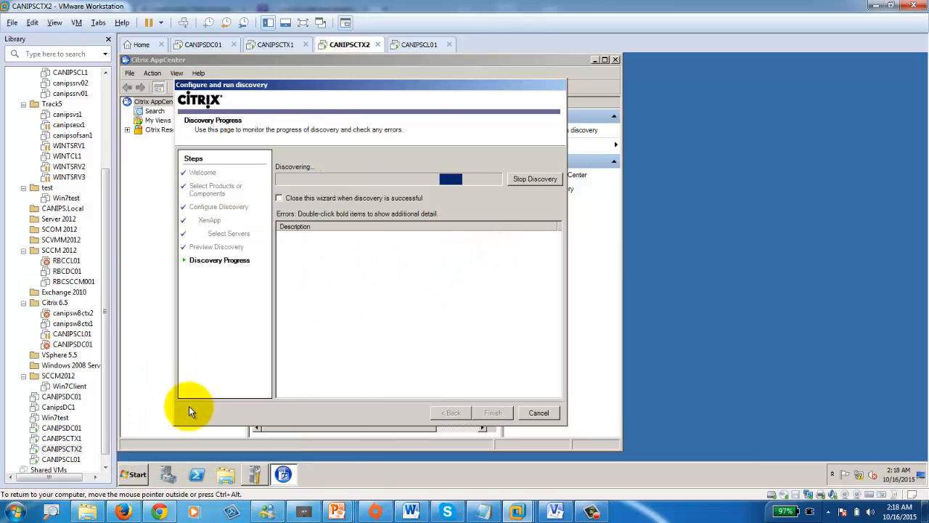
click(136, 476)
- Open Services, widen the Name column, and check the Citrix IMA and MFCOM Service status
mouse_move(314, 373)
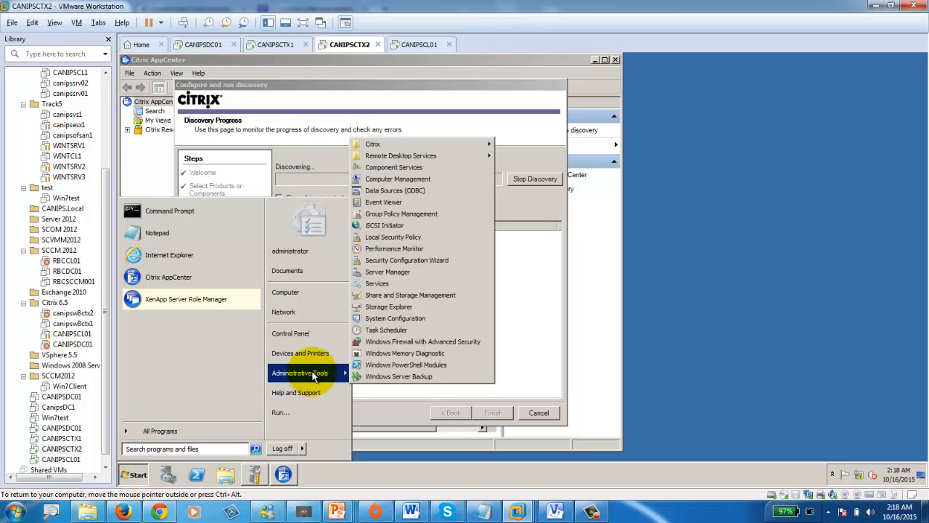
click(379, 283)
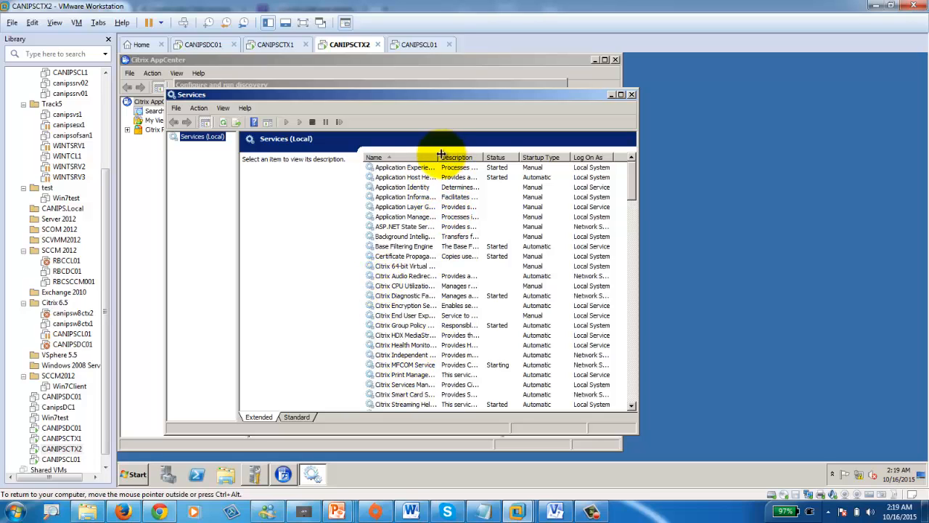
drag(441, 156, 486, 157)
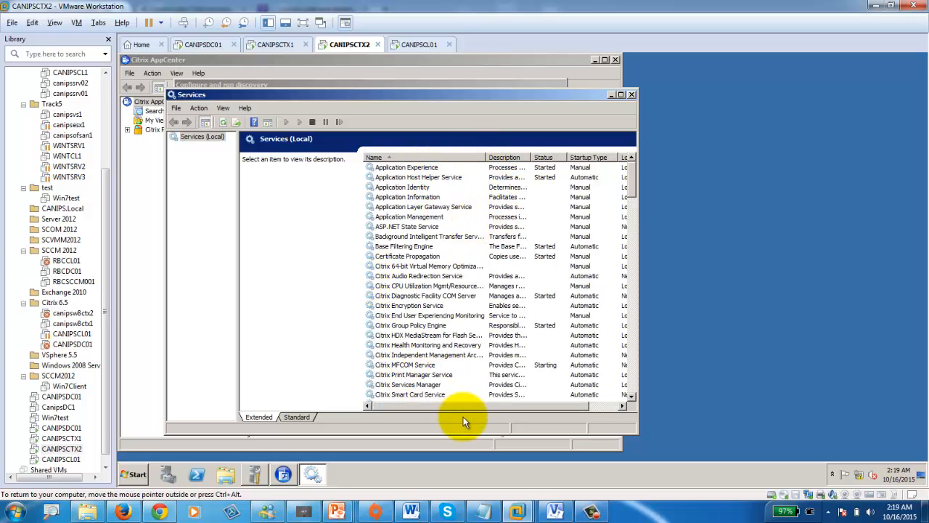
click(444, 355)
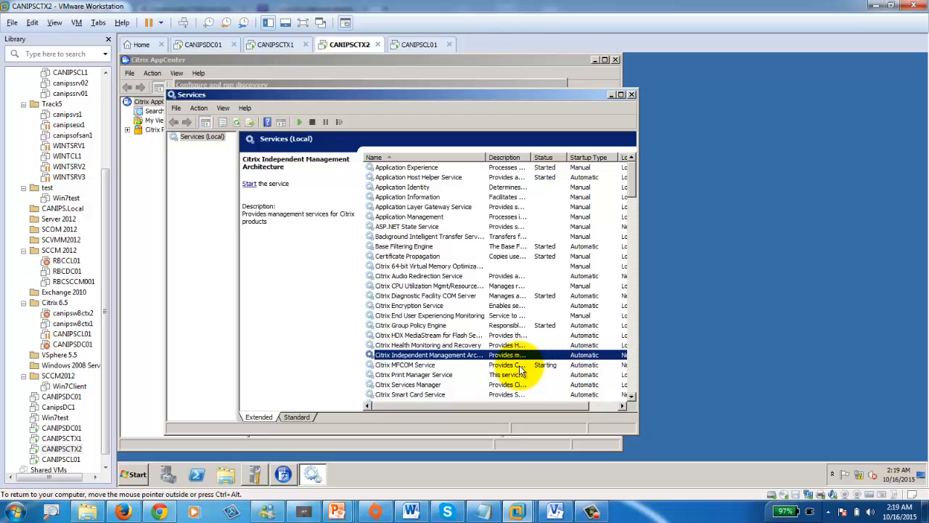
click(404, 364)
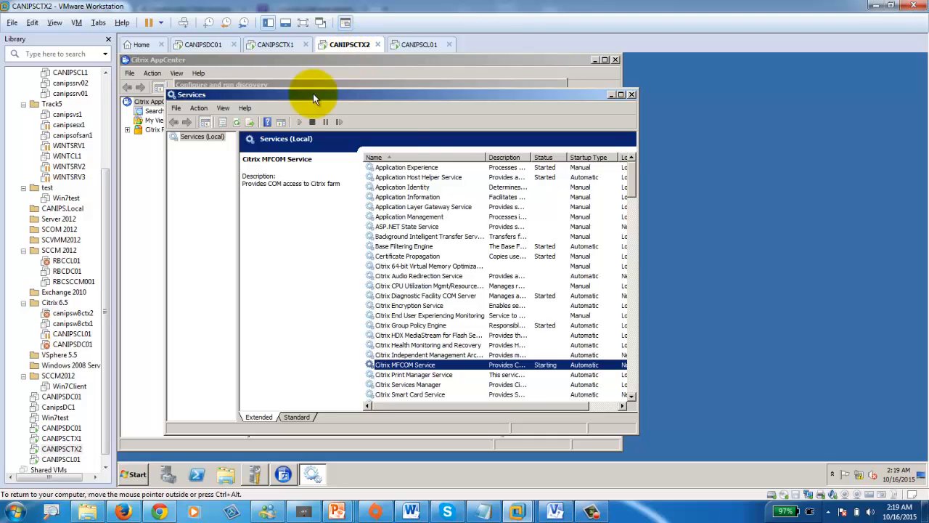
- Restart CANIPSCTX2 with reason Operating System: Reconfiguration (Planned), cancelling the discovery wizard
click(134, 474)
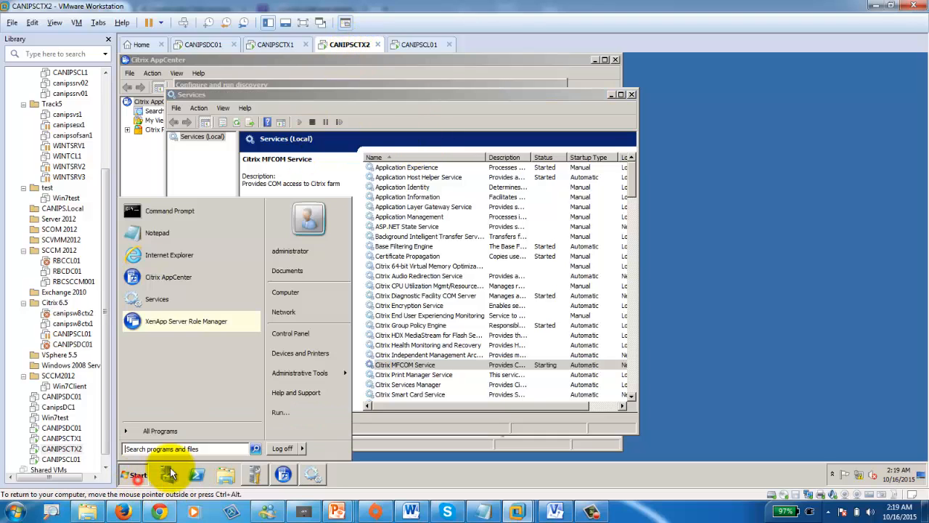
mouse_move(301, 450)
click(346, 429)
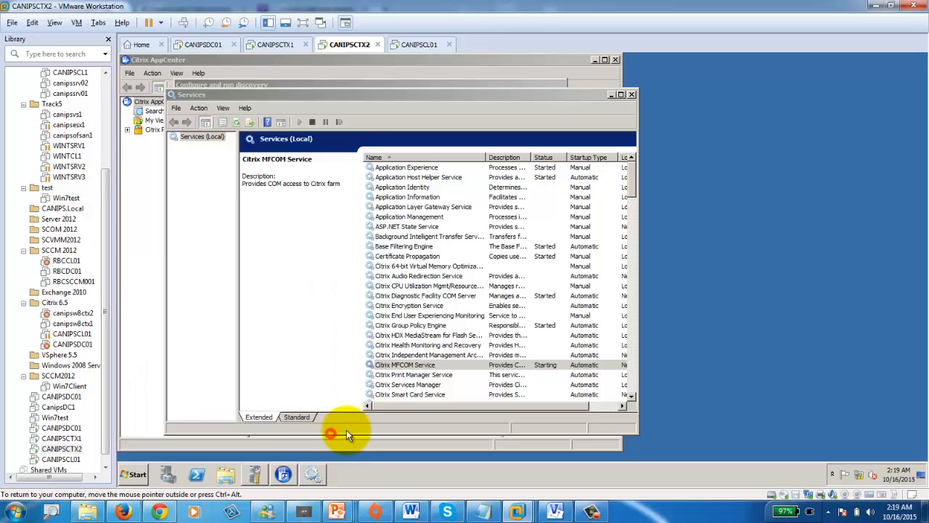
click(476, 231)
click(494, 272)
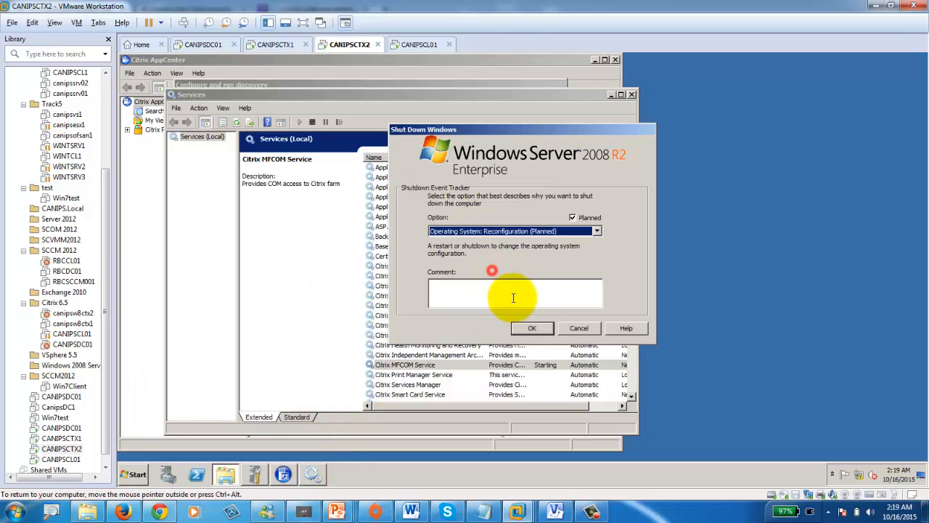
click(532, 332)
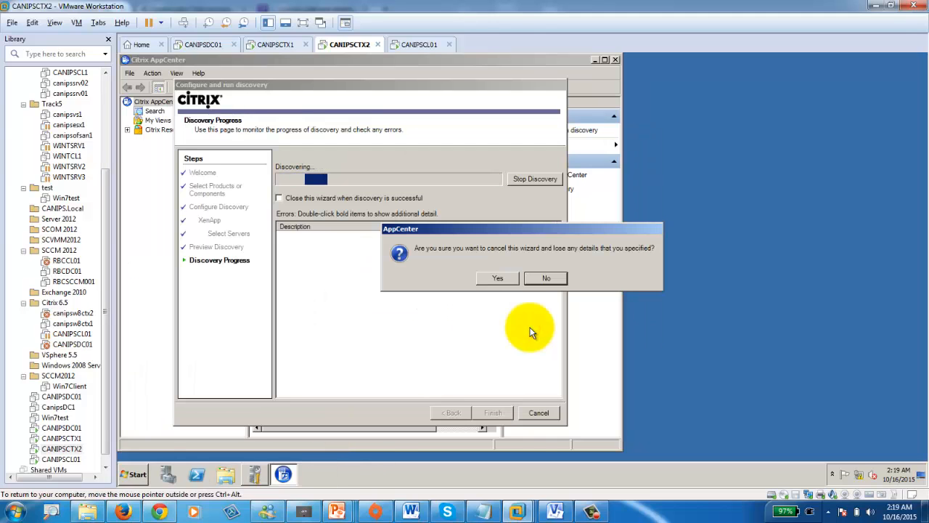
click(495, 280)
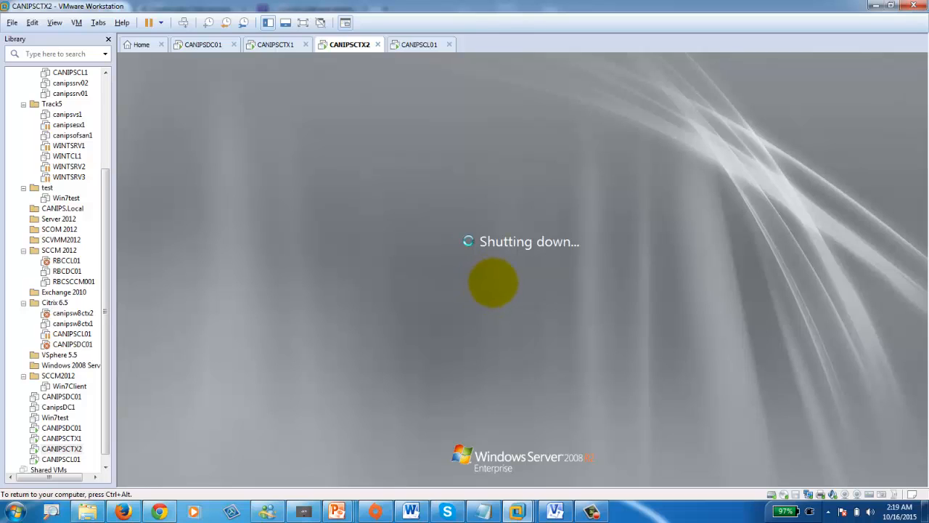
- Release input, wait for the reboot, then send Ctrl+Alt+Del to reach the logon screen
key(ctrl+alt)
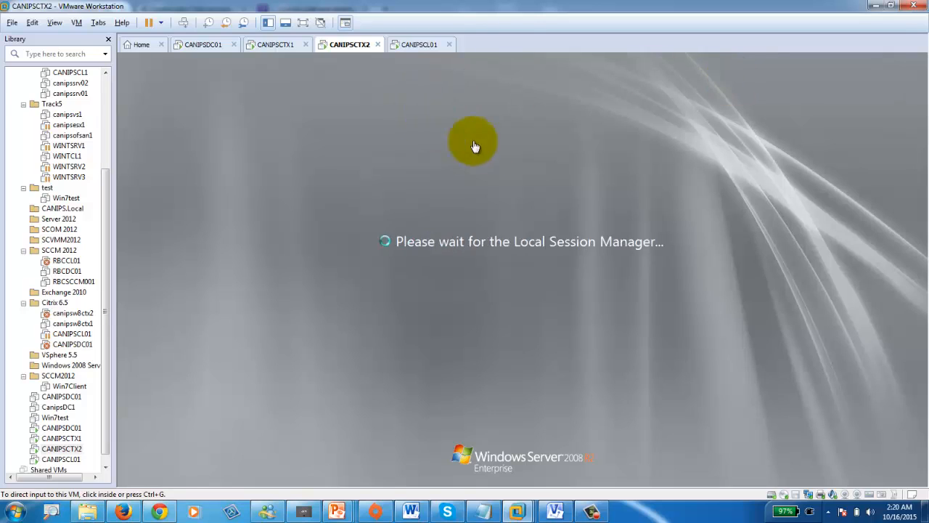
click(184, 22)
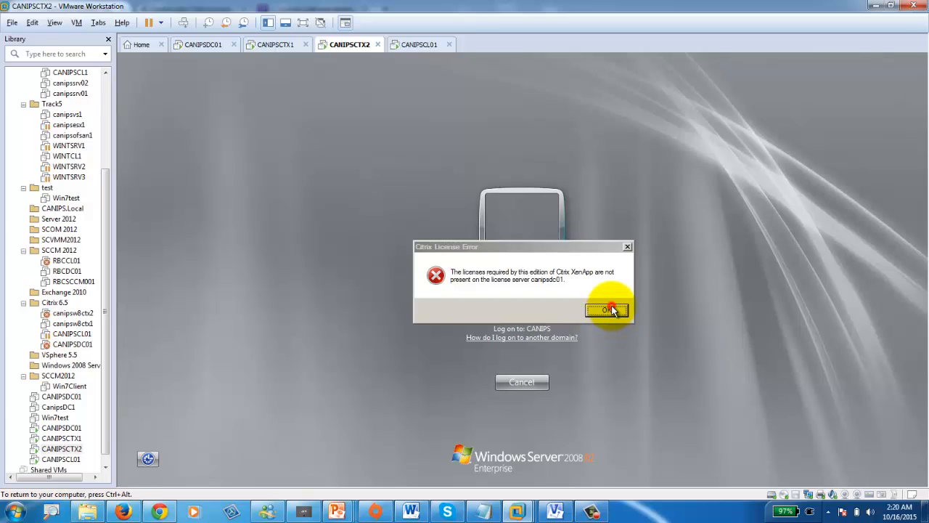
- Dismiss the license error and log on as canips\administrator with the account password
click(606, 310)
click(490, 296)
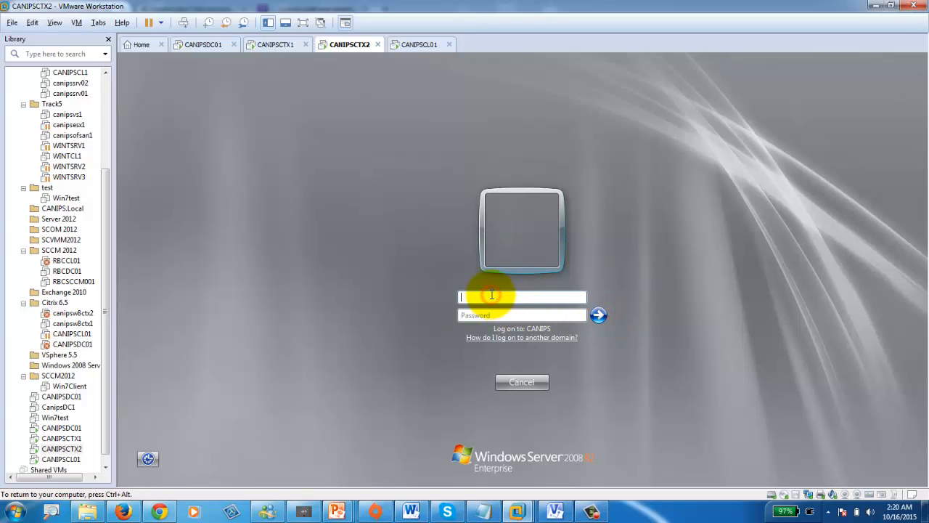
text(administrator)
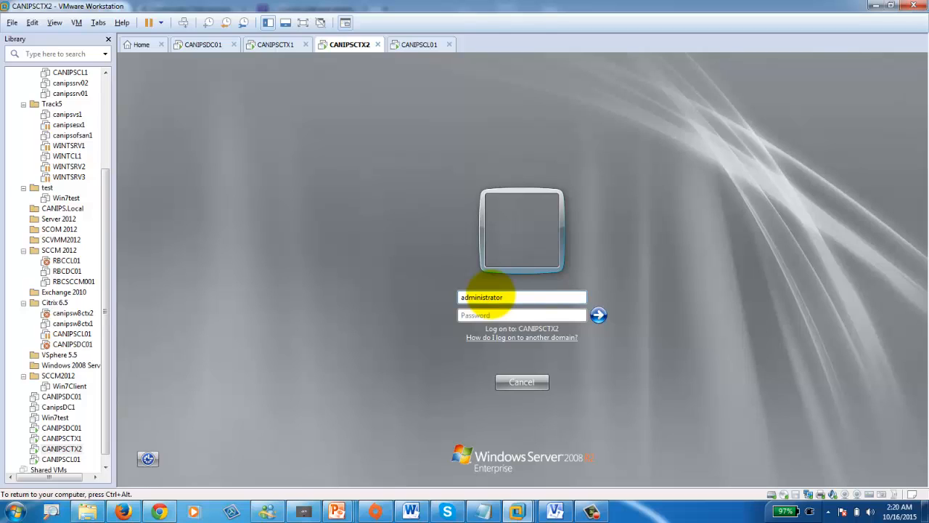
text(•••••••)
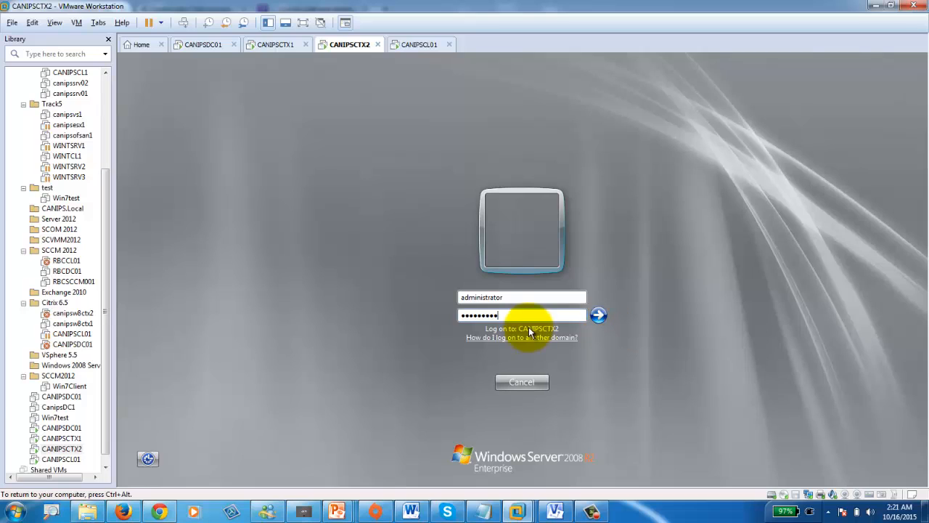
click(460, 297)
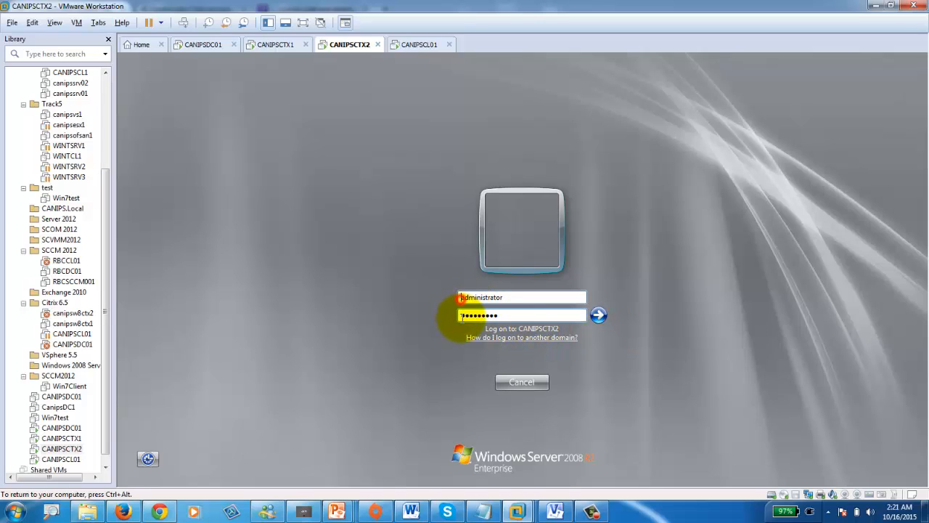
text(canip)
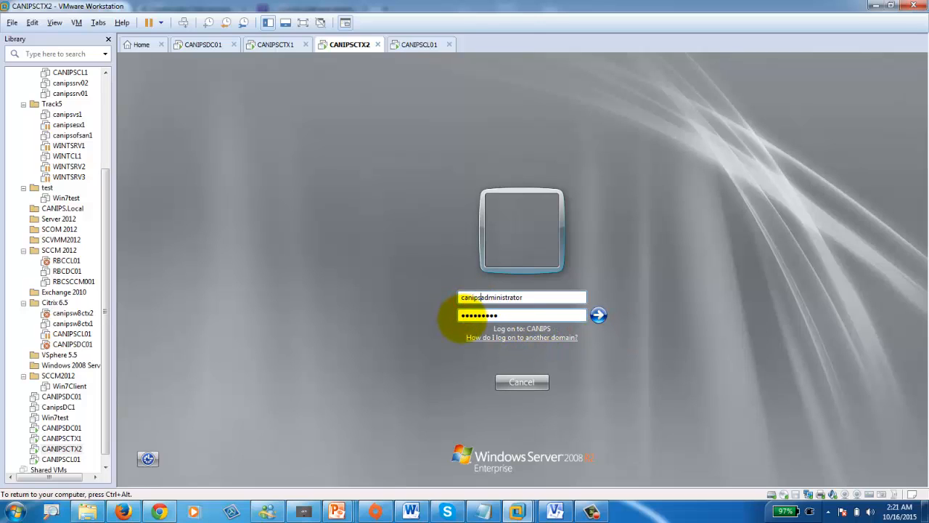
text(s\)
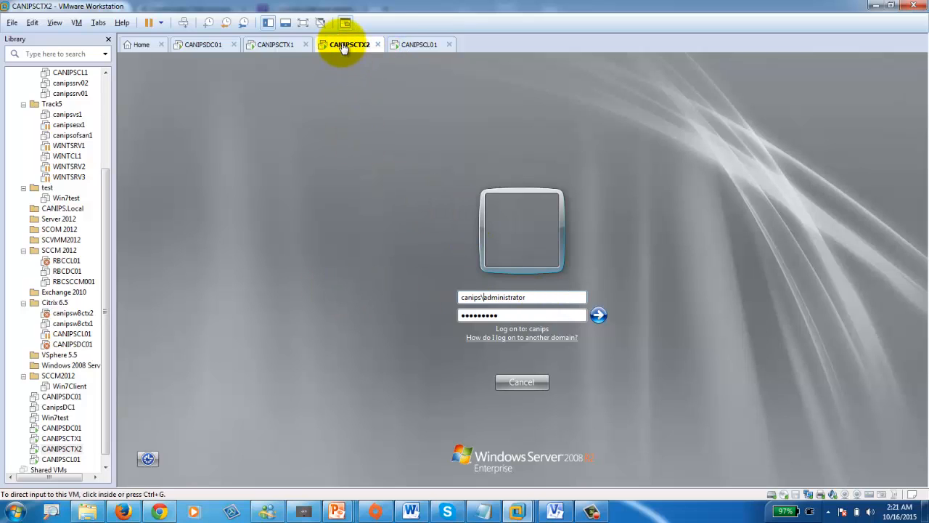
click(598, 315)
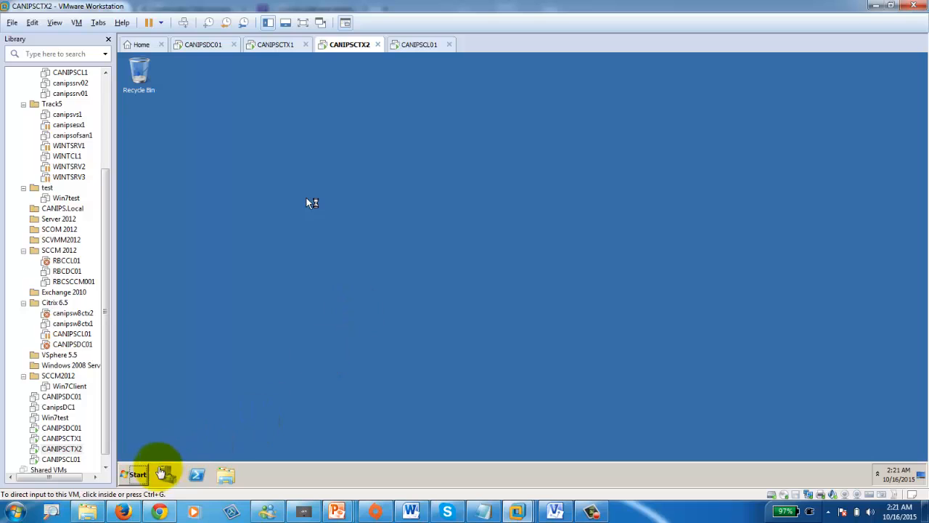
- Postpone the Citrix Receiver URL setup and launch Citrix AppCenter from Start
click(132, 475)
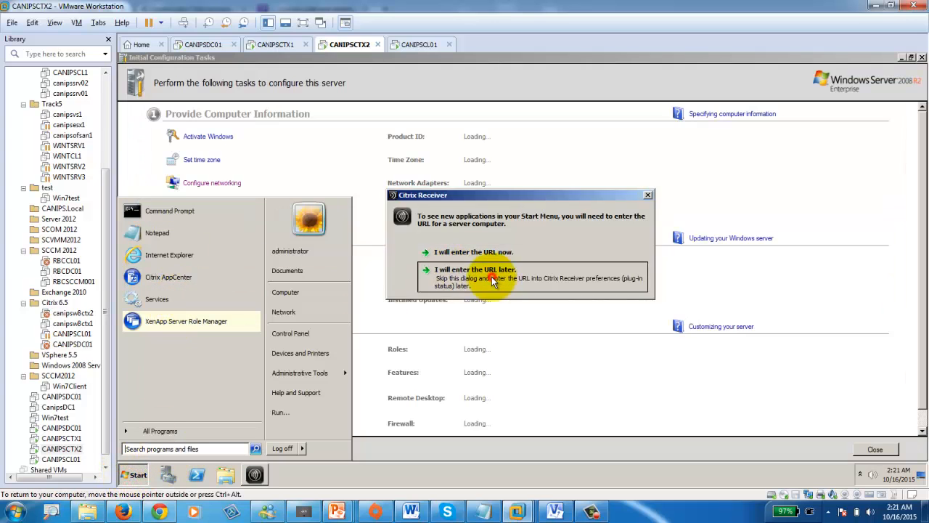
click(491, 276)
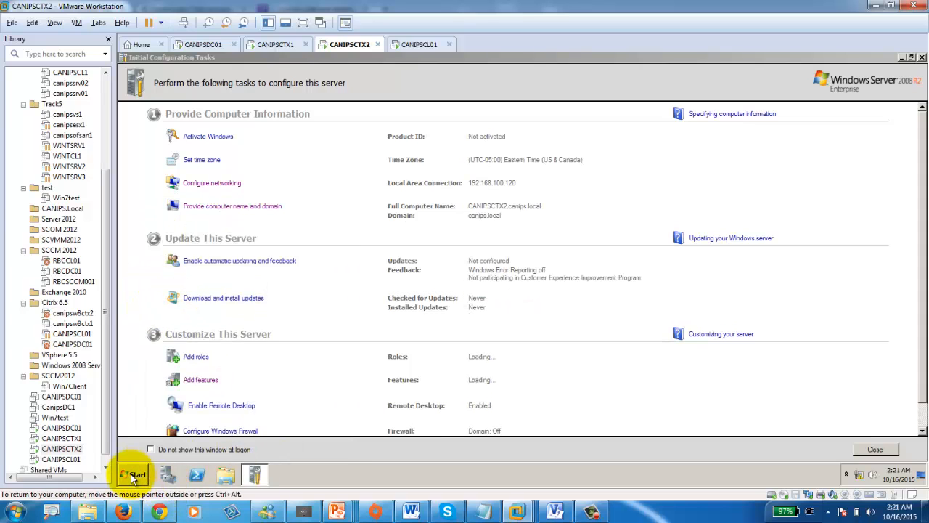
click(132, 474)
click(181, 276)
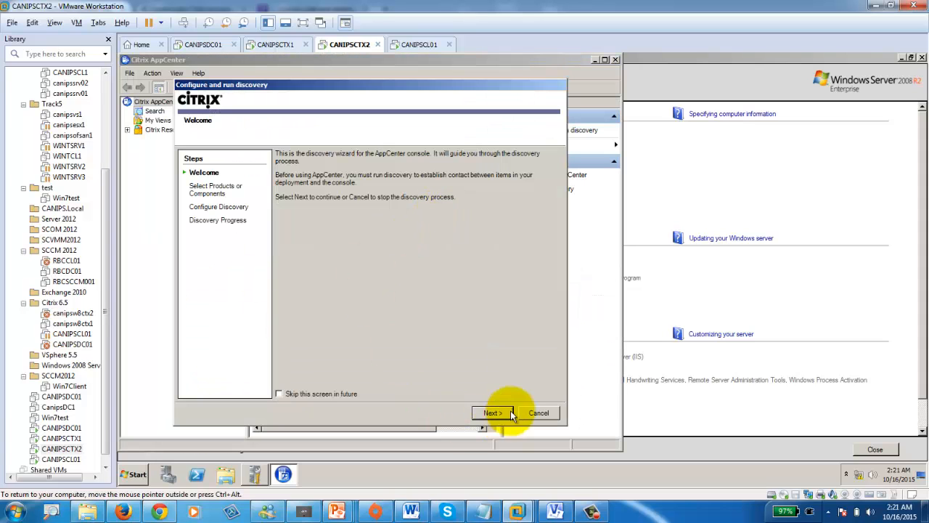
- Leave Single Sign-On out and add the local computer CANIPSCTX2 as the discovery server
click(494, 414)
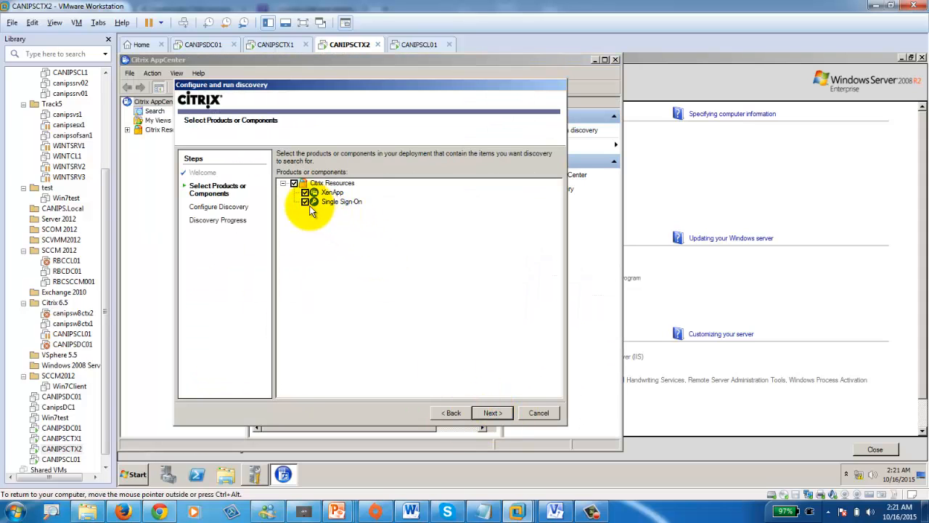
click(305, 202)
click(493, 413)
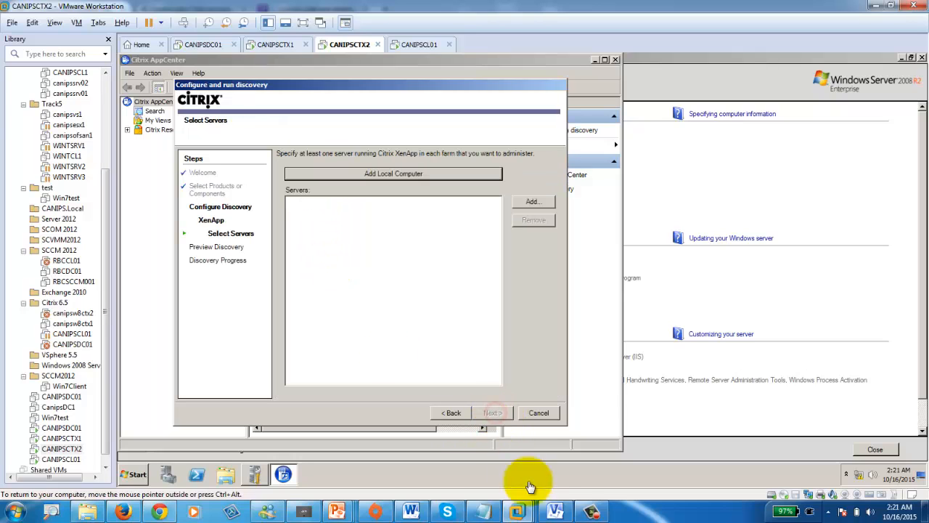
click(591, 512)
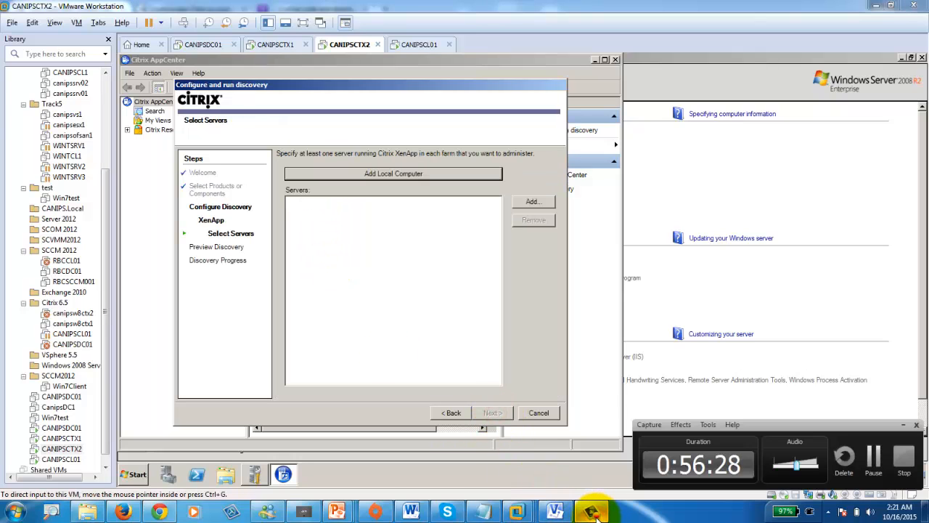
click(397, 178)
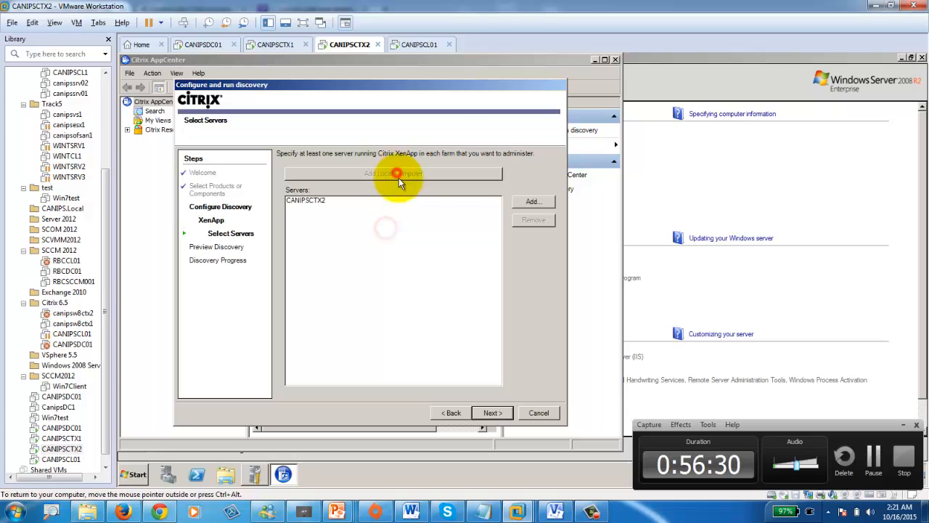
- Run the XenApp discovery and close the finished wizard
click(492, 413)
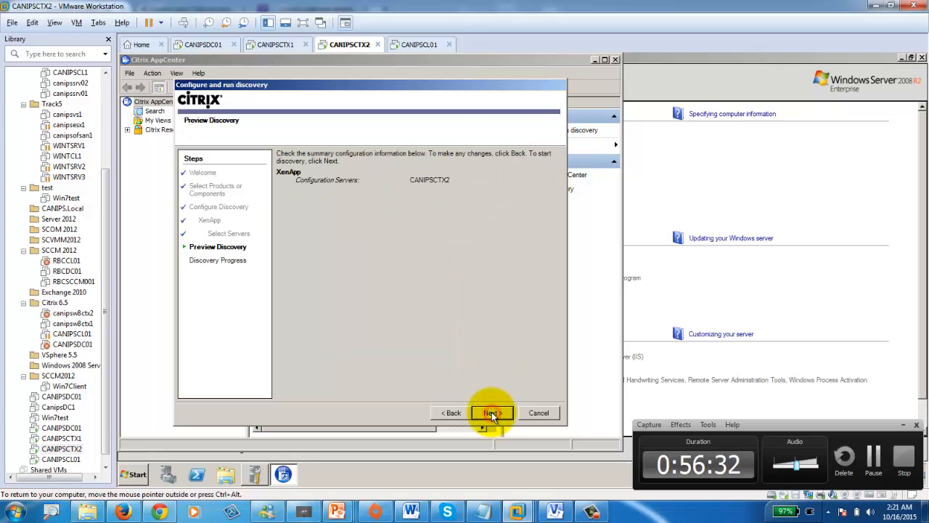
click(492, 413)
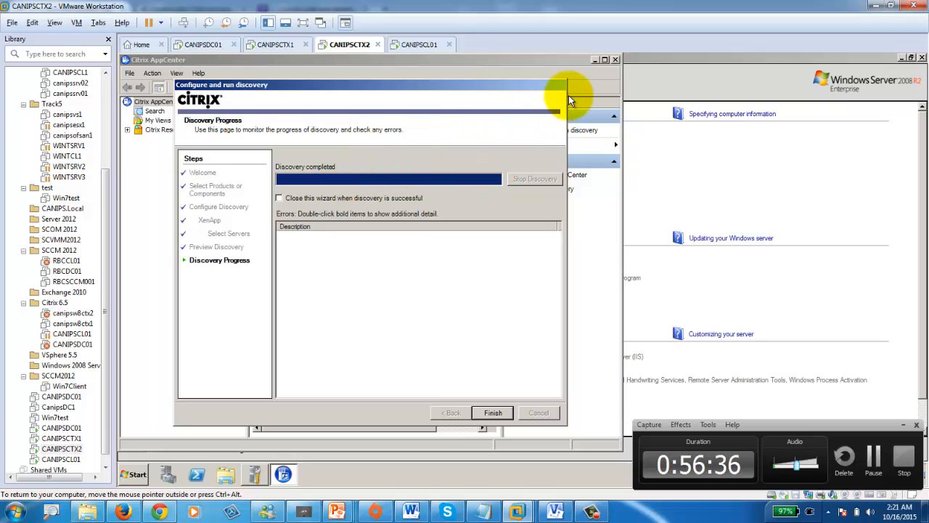
click(498, 414)
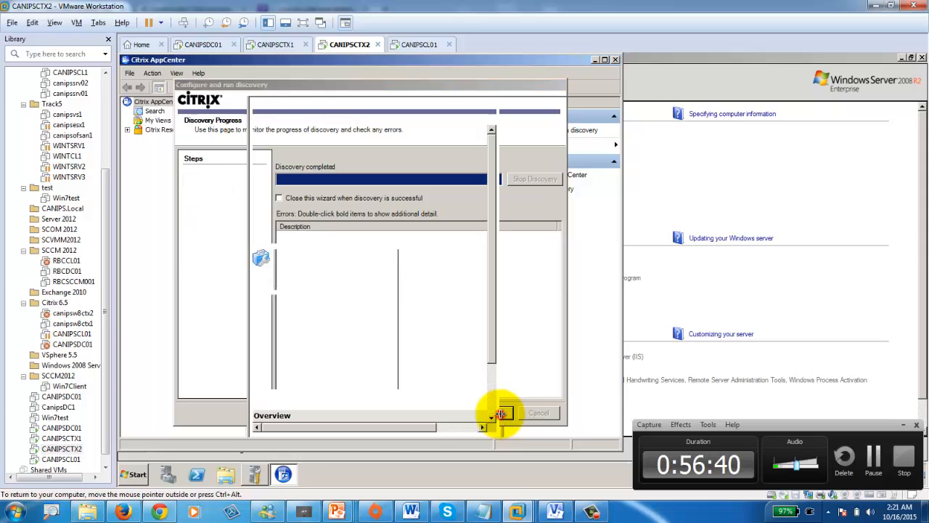
- Dismiss the migration notice, expand canipsfarm's Servers, and select CANIPSCTX2
click(370, 279)
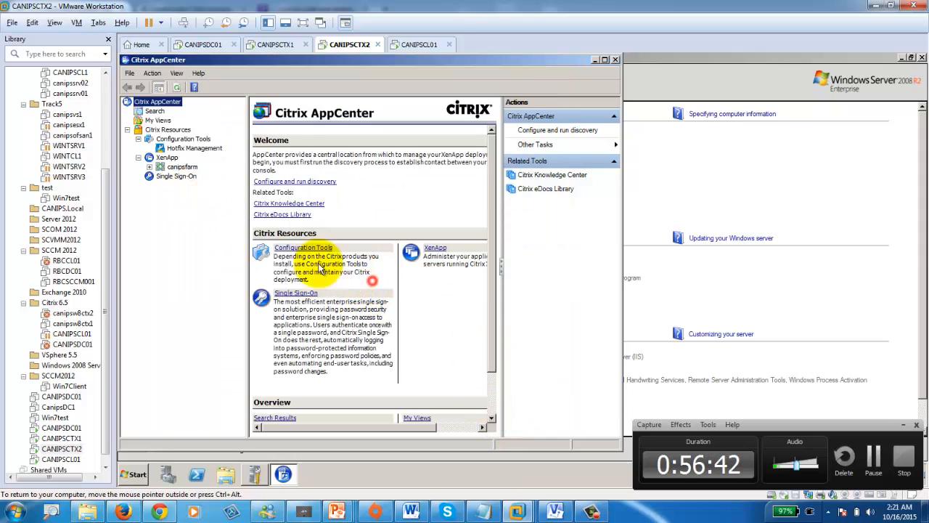
click(150, 167)
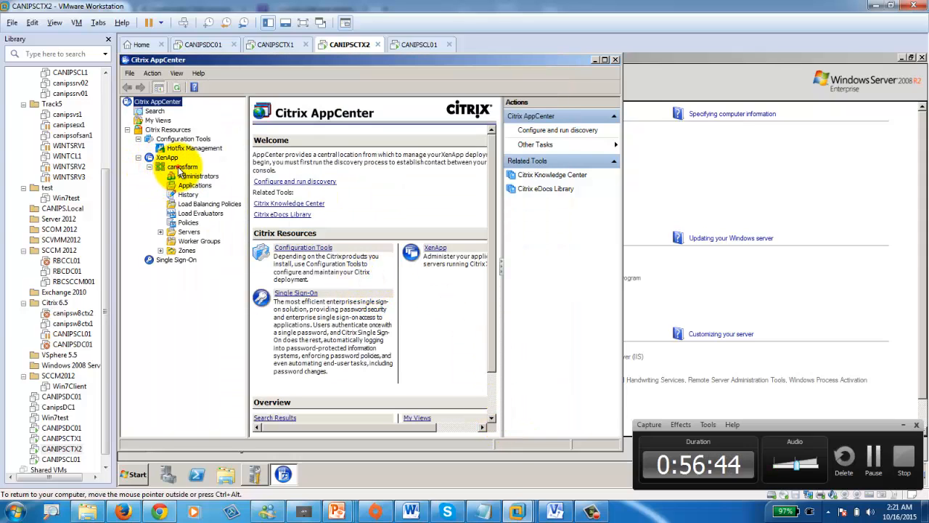
click(181, 167)
click(160, 231)
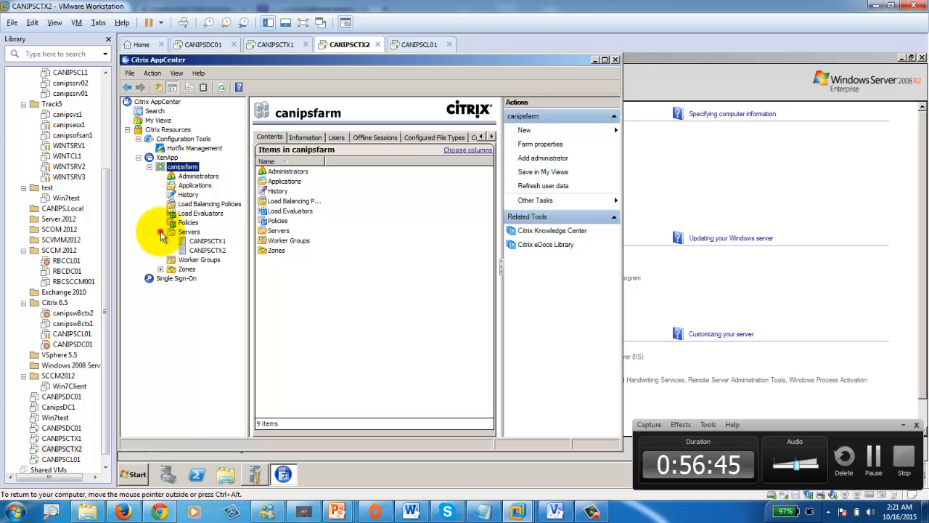
click(209, 243)
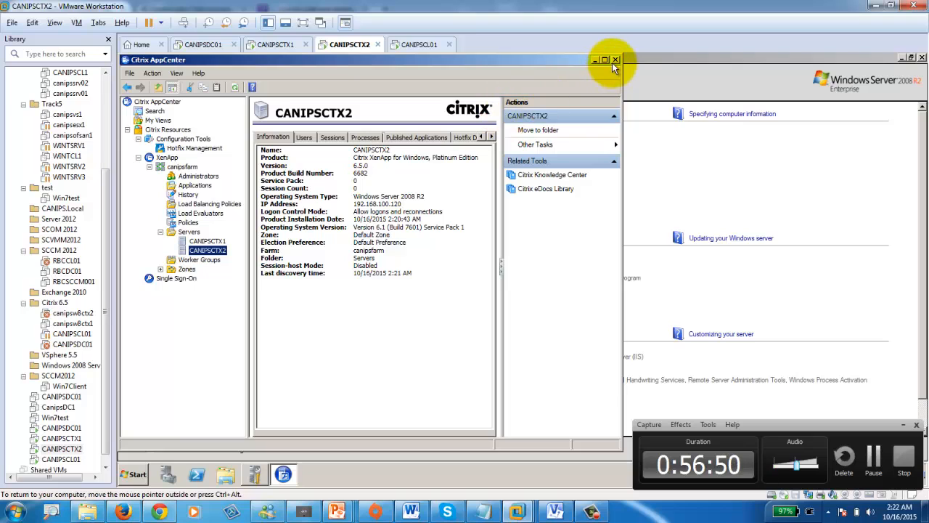
- Maximize AppCenter and view the XenApp overview and canipsfarm contents
click(606, 61)
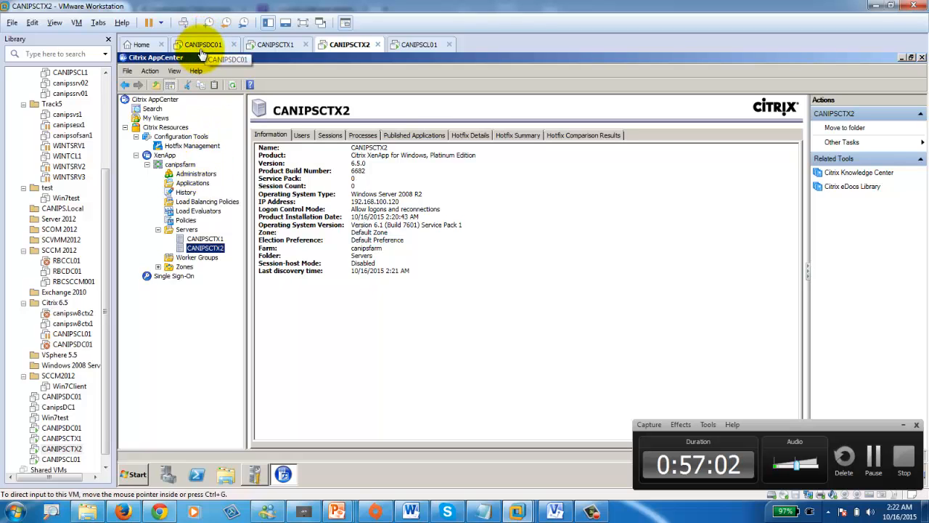
click(165, 155)
click(182, 164)
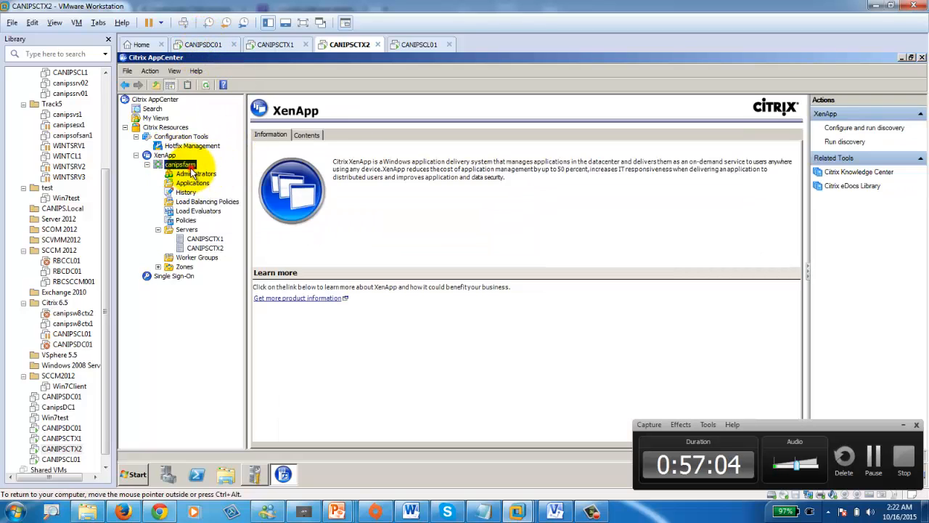